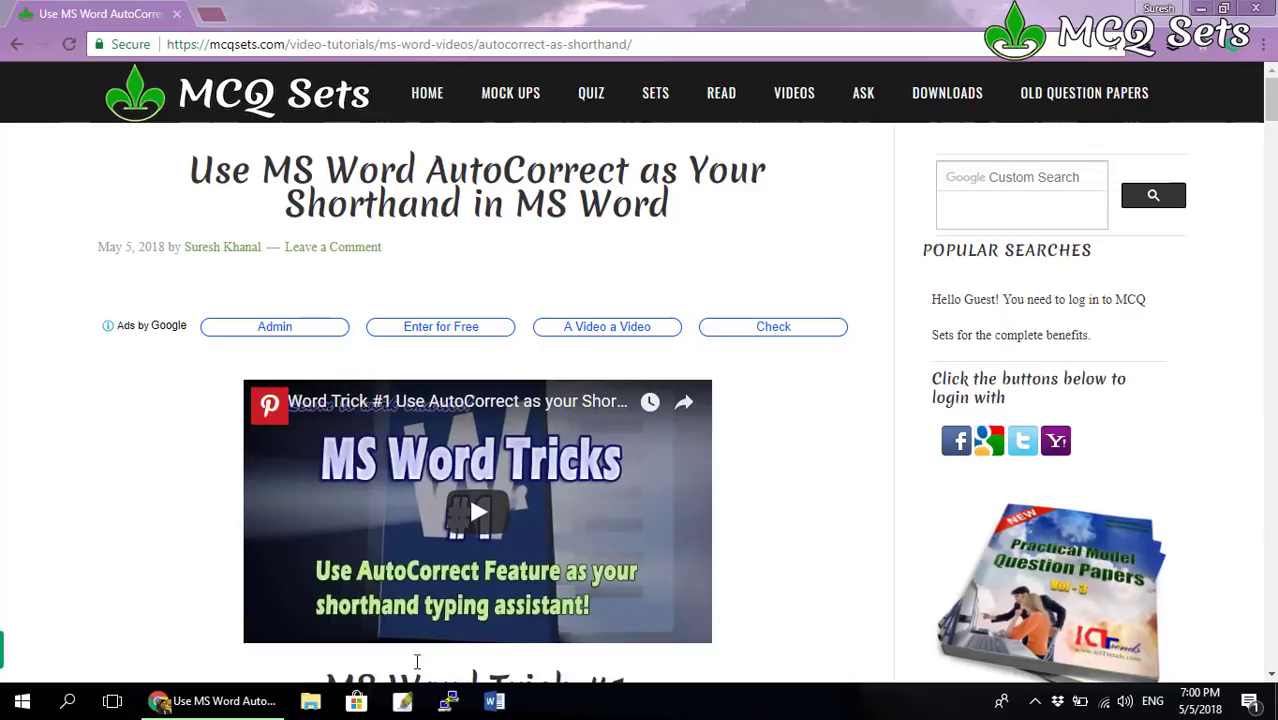
Watch the AutoCorrect shorthand tutorial video to 9:30, then close it and return to the article.
click(845, 492)
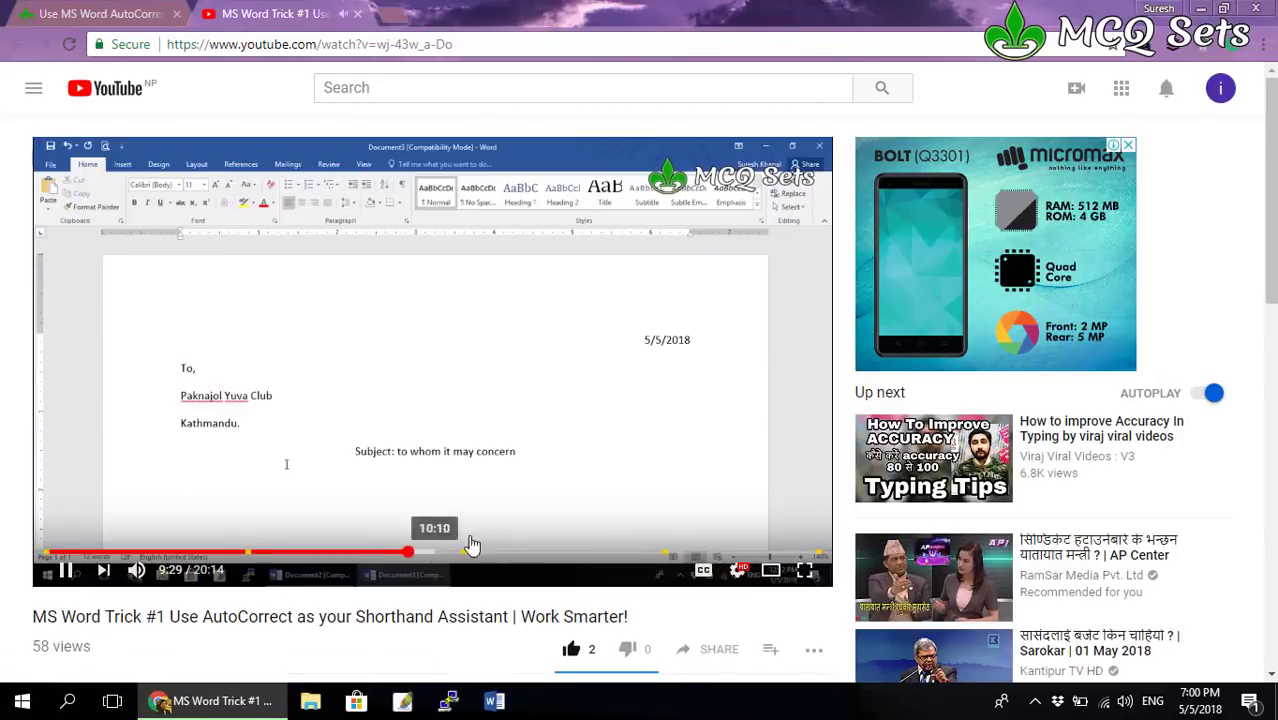
click(523, 410)
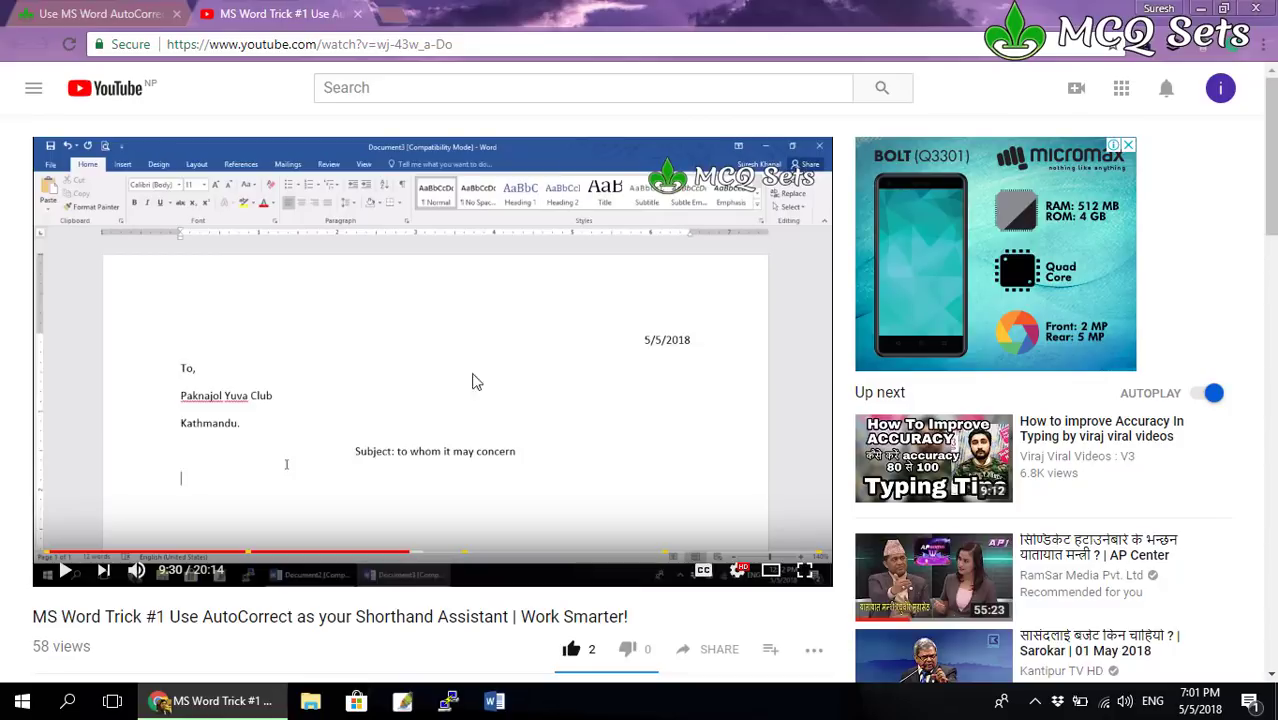
click(359, 14)
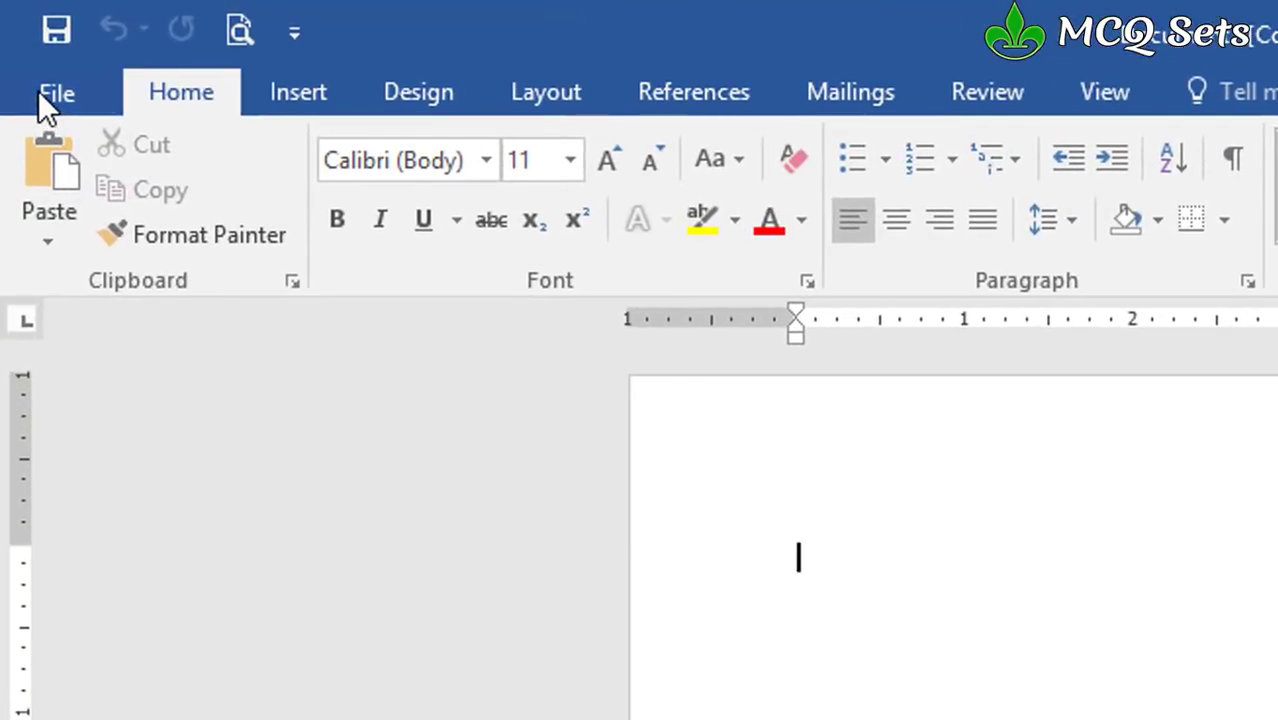
Bring up AutoCorrect Options for English (United States) from Word Options > Proofing.
click(40, 92)
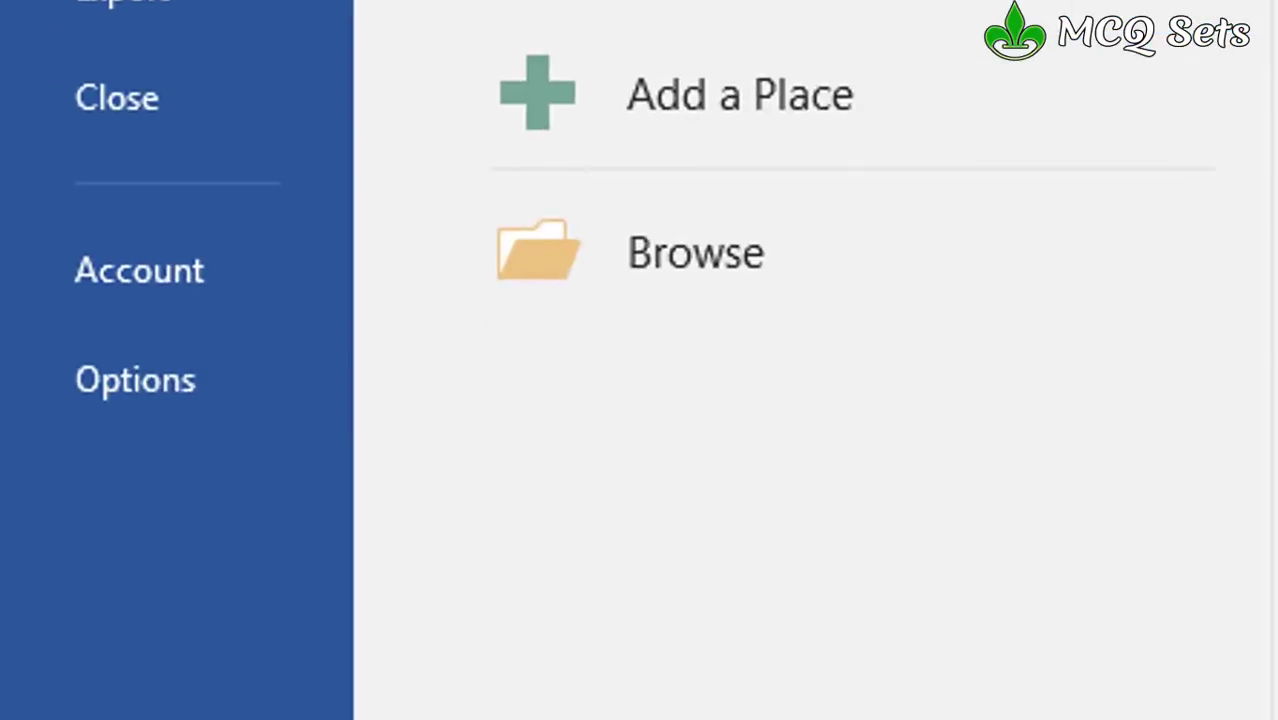
click(178, 368)
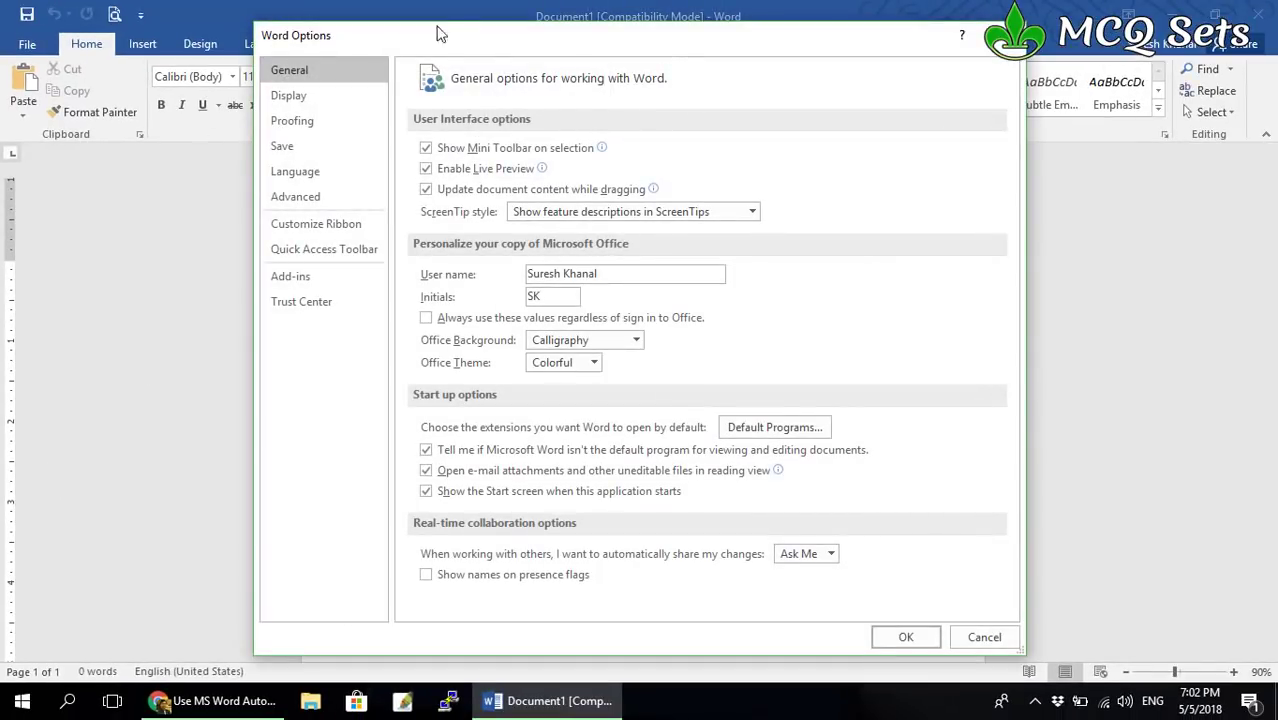
drag(434, 34, 409, 28)
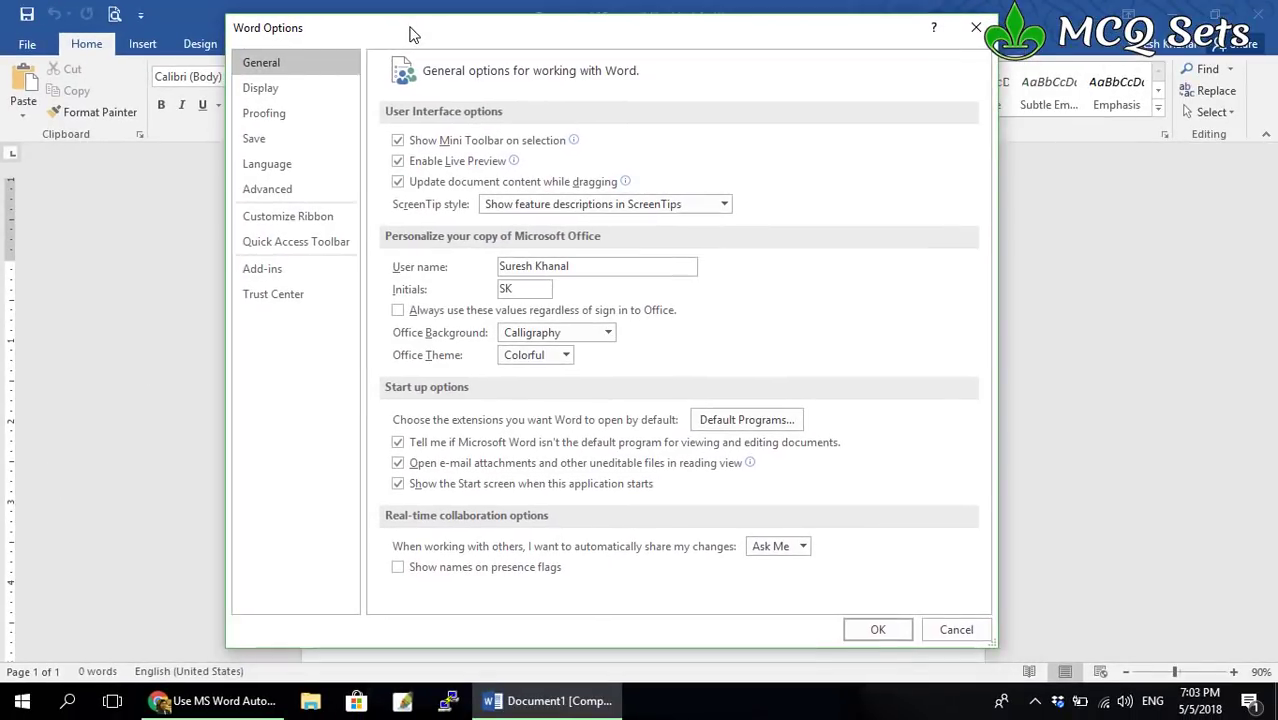
click(270, 114)
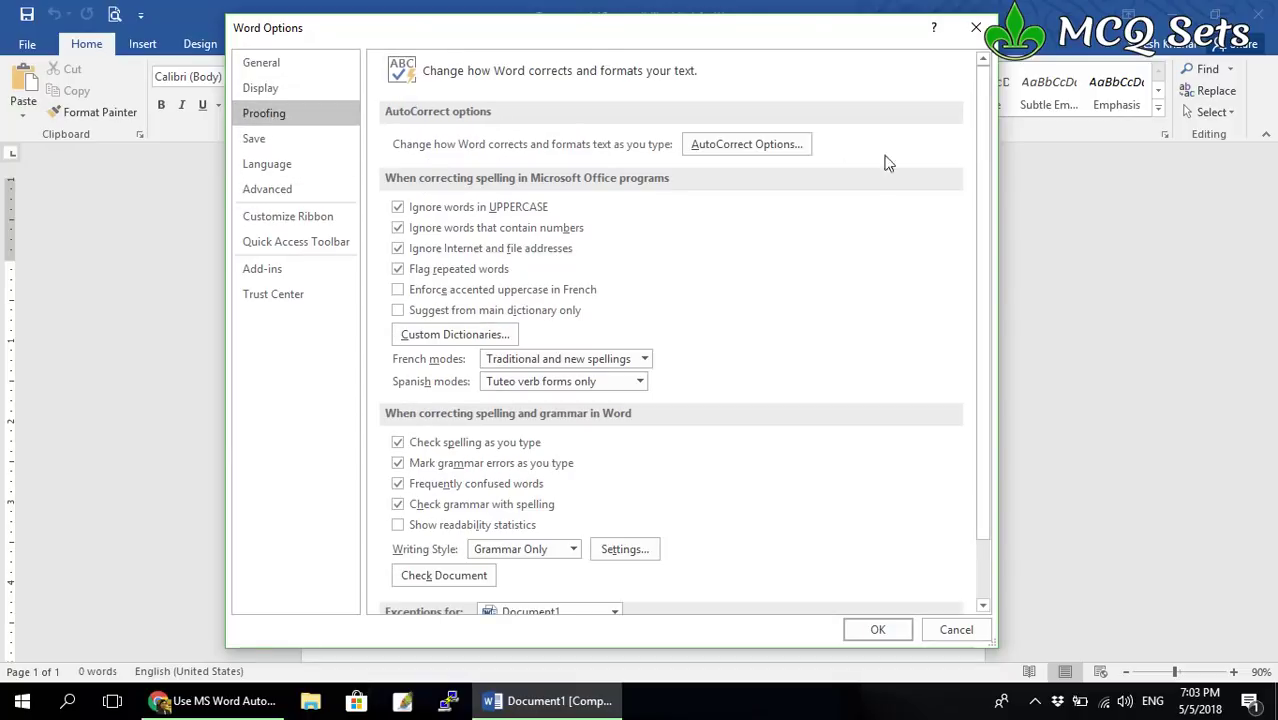
click(768, 148)
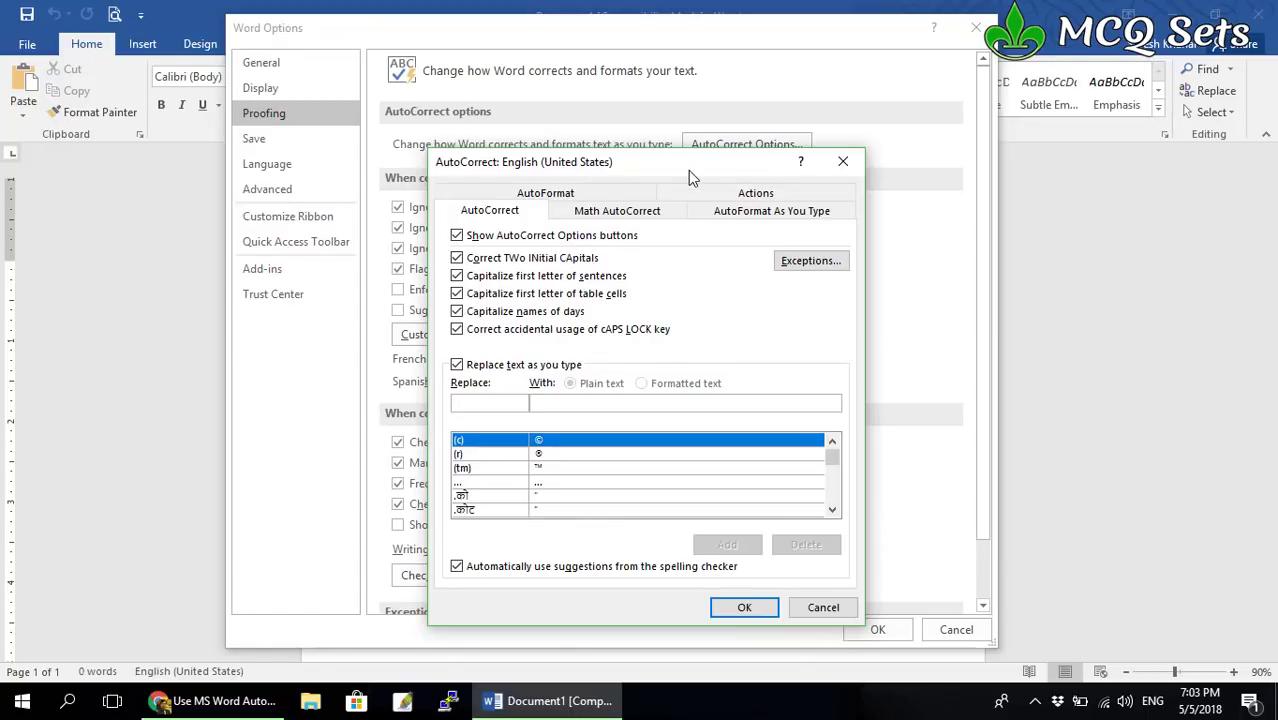
Browse the Math AutoCorrect, AutoFormat As You Type, AutoFormat and Actions tabs.
mouse_move(688, 170)
mouse_down()
mouse_move(654, 133)
mouse_move(628, 62)
mouse_up()
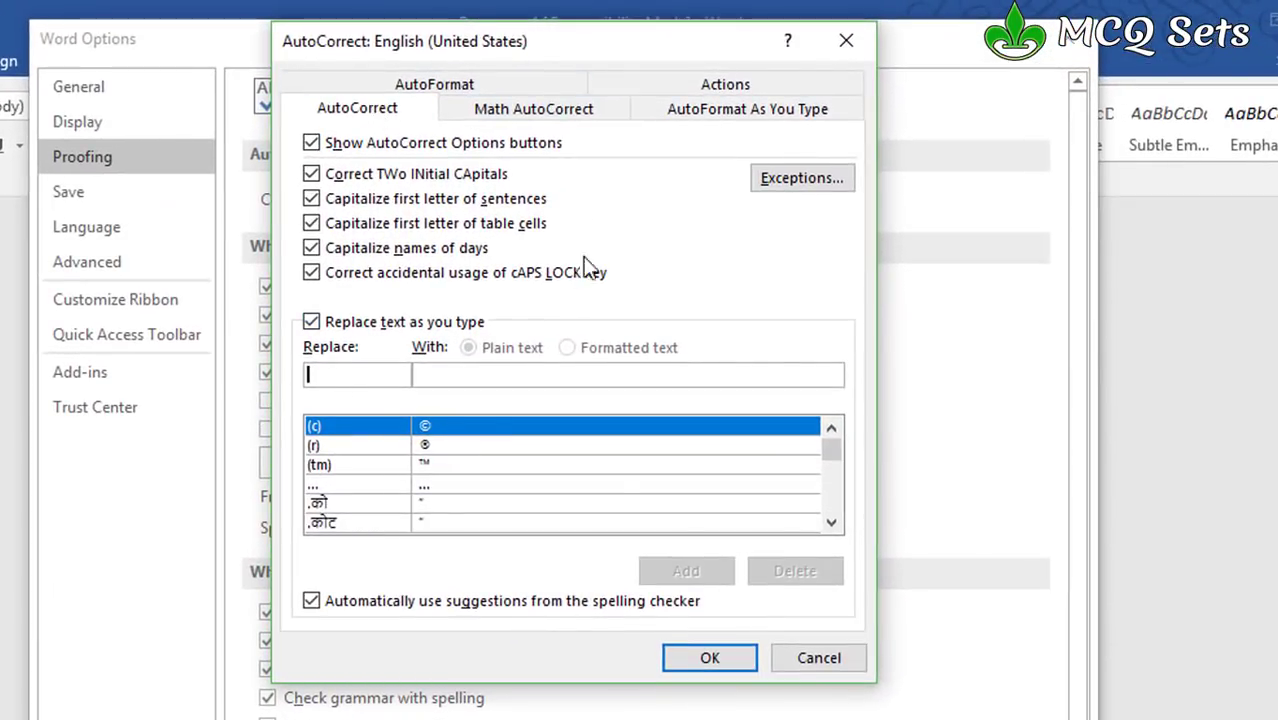
click(524, 109)
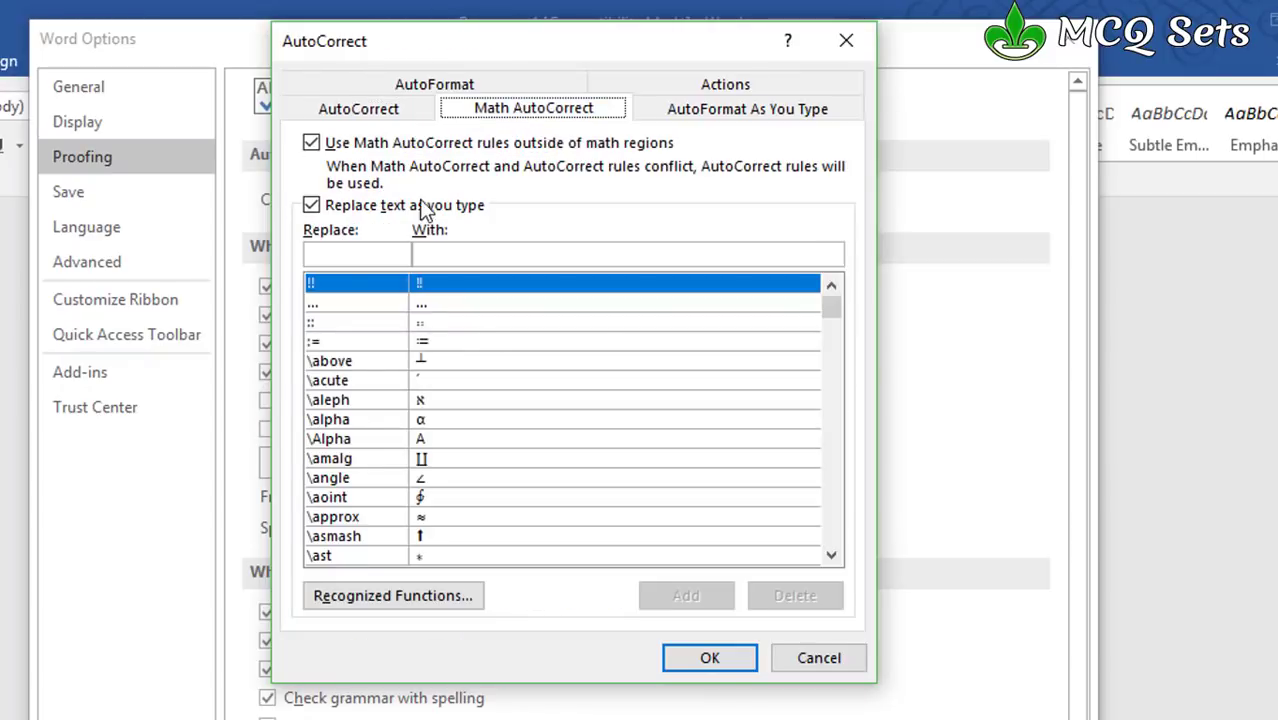
click(737, 112)
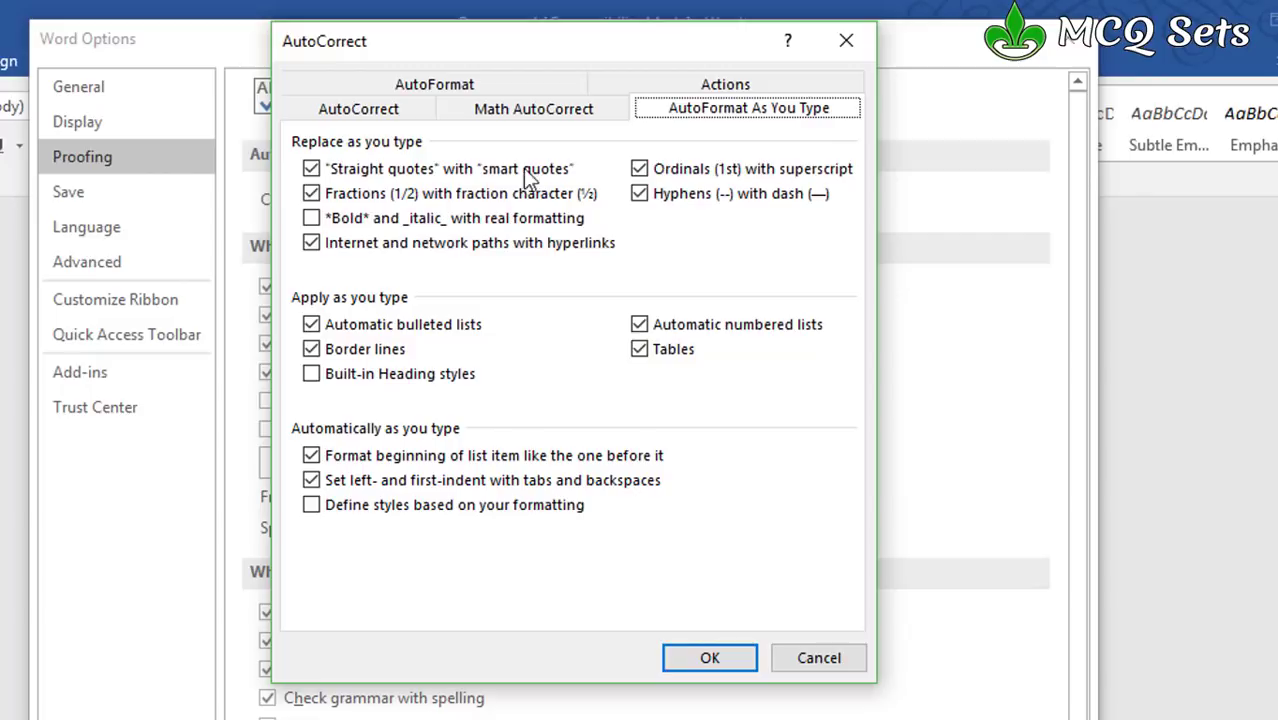
click(440, 86)
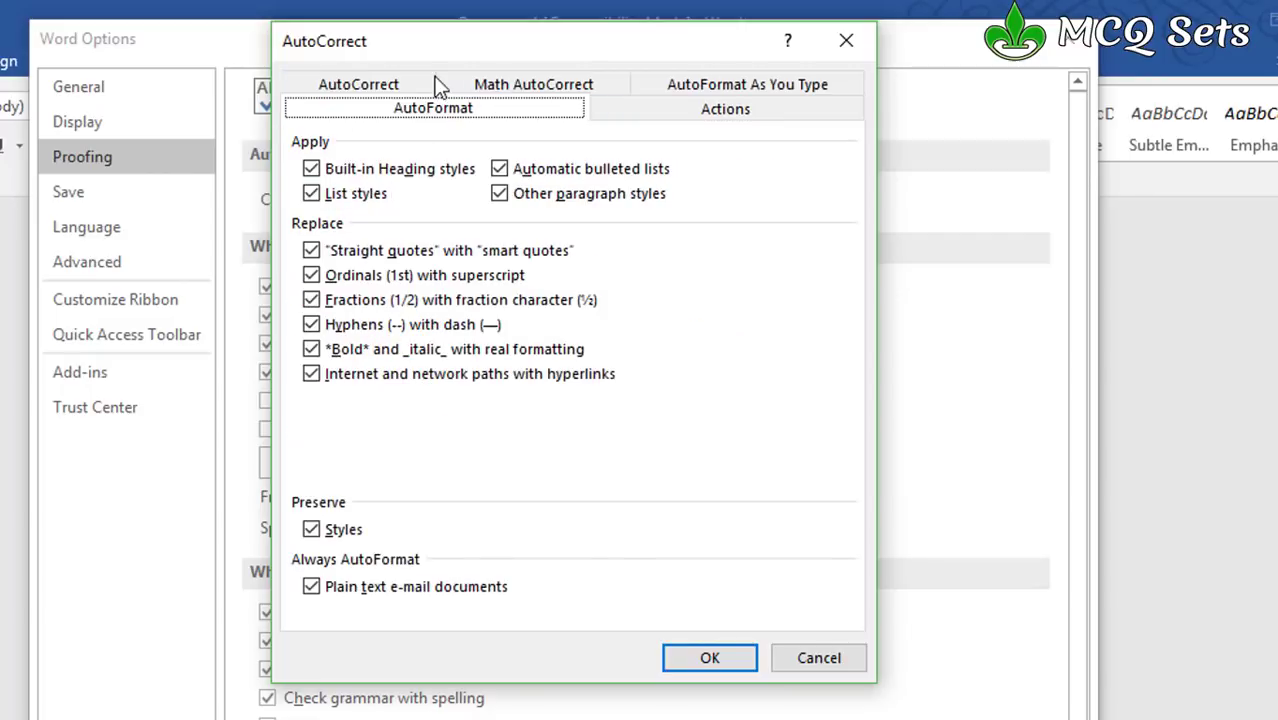
click(728, 112)
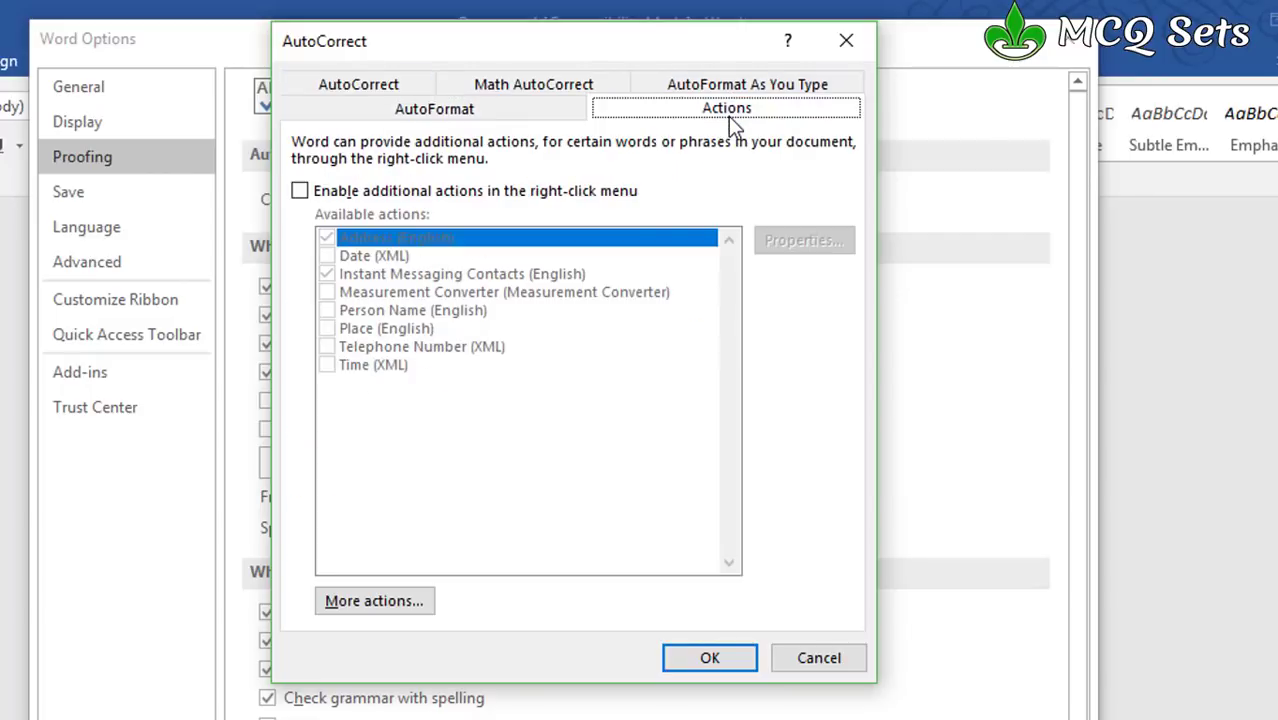
Scroll through the AutoCorrect replacement list, then cancel without changes.
click(362, 85)
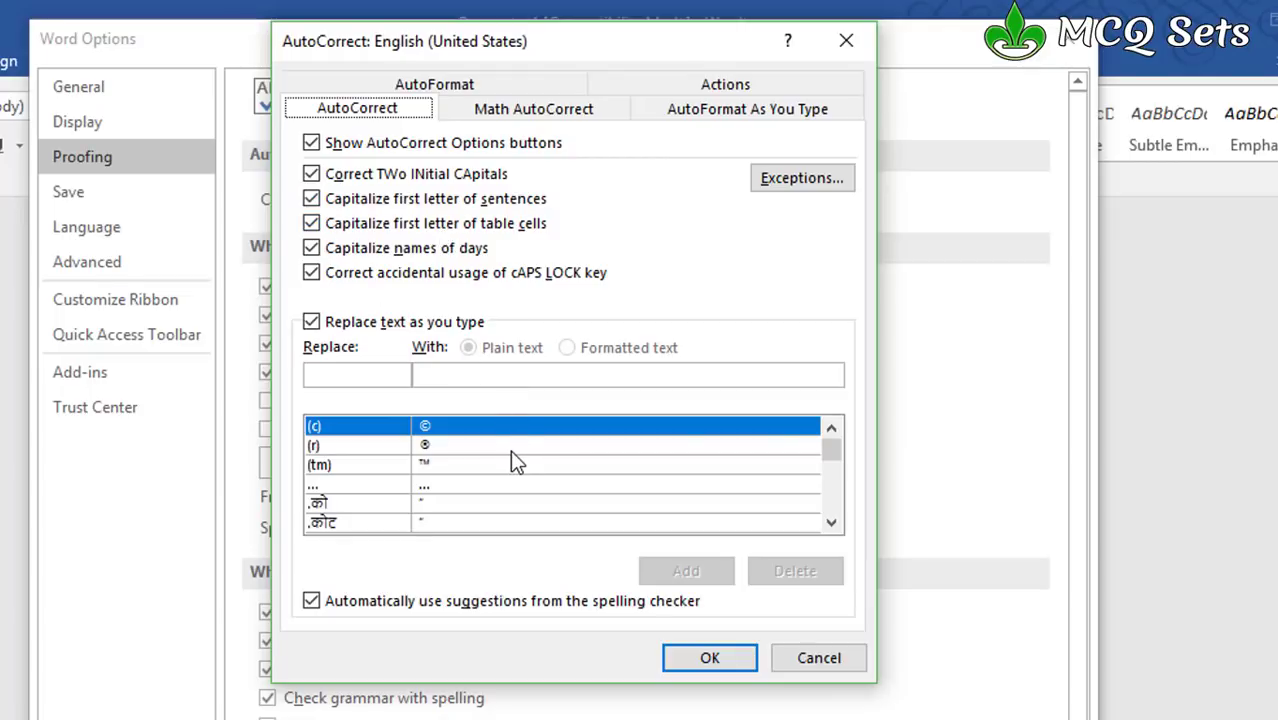
scroll(511, 453, down, 2)
scroll(511, 453, down, 2)
scroll(511, 453, down, 2)
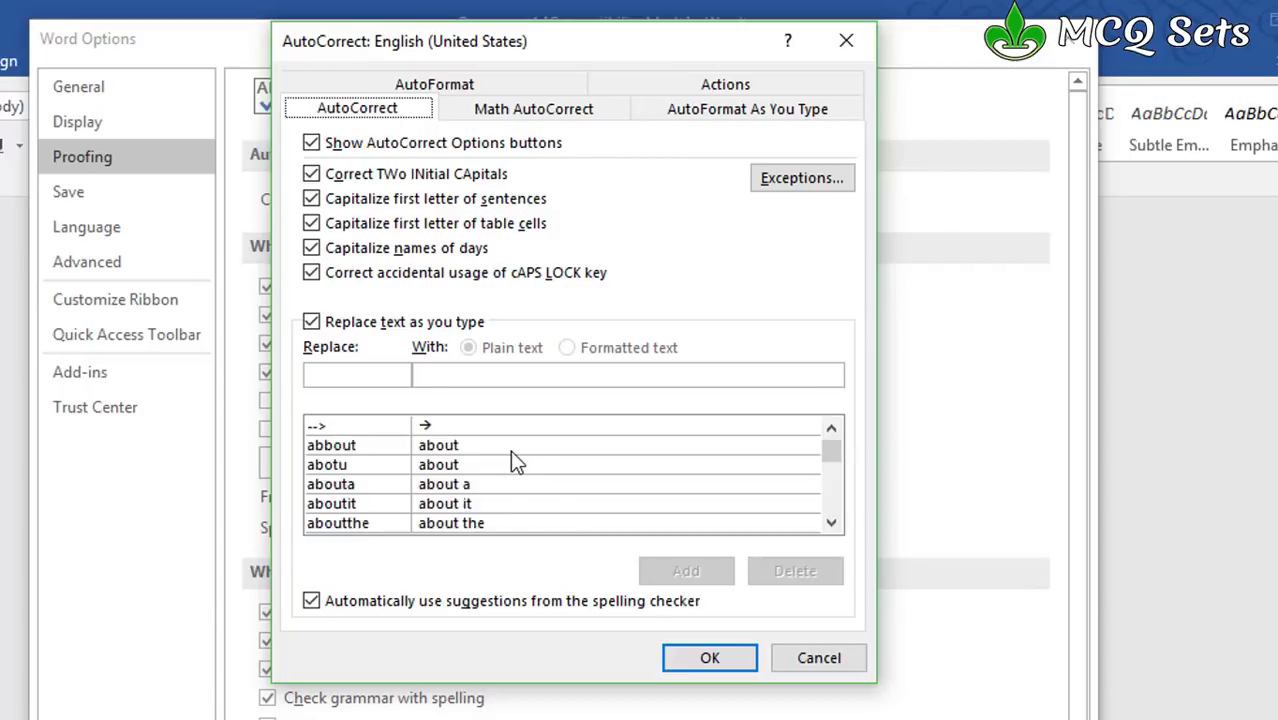
scroll(511, 453, down, 3)
scroll(511, 453, down, 3)
scroll(511, 453, down, 2)
scroll(511, 453, up, 1)
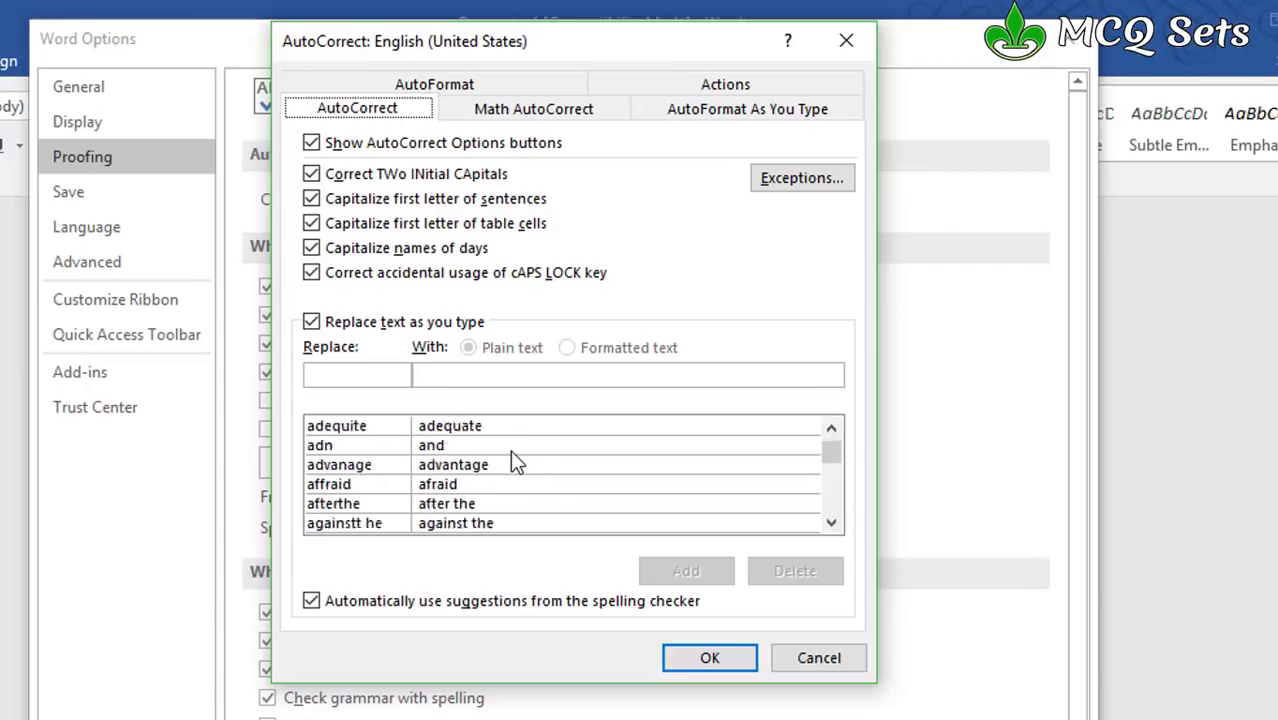
scroll(511, 453, up, 3)
scroll(511, 453, up, 3)
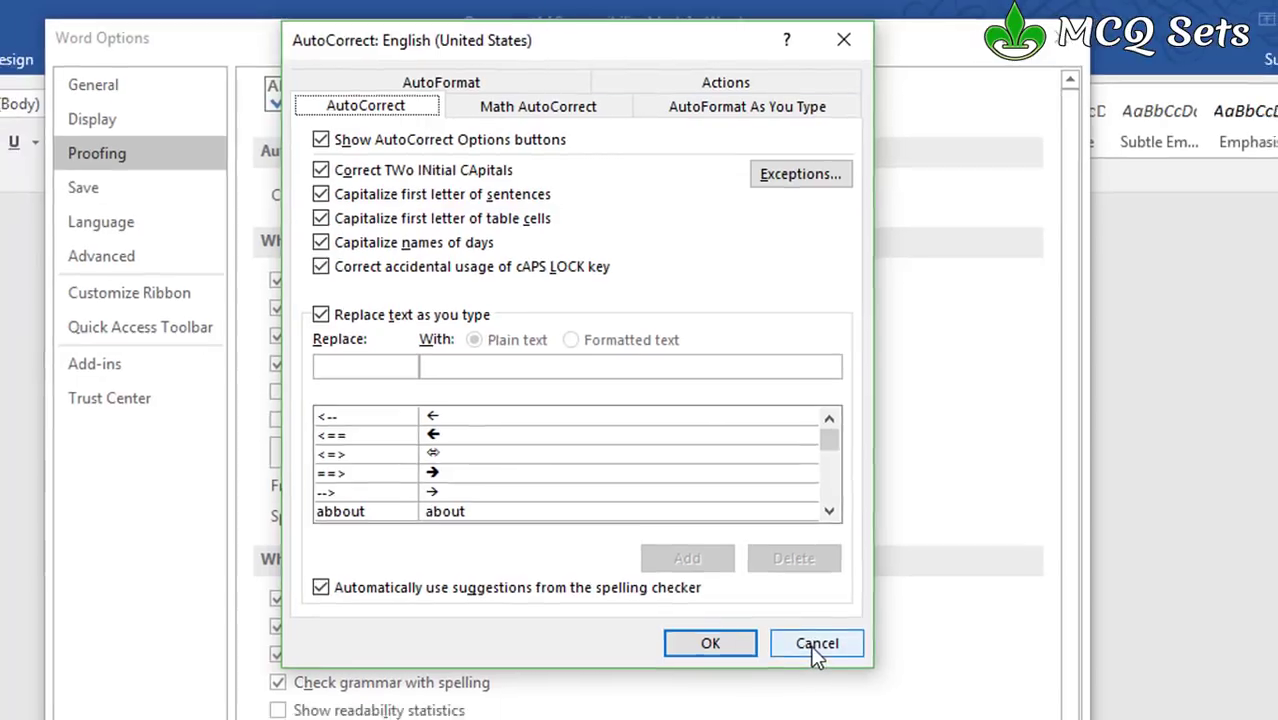
click(817, 643)
Close Word Options, reopen AutoCorrect with Alt+T+A, and switch keyboard input to Nepali.
key(Escape)
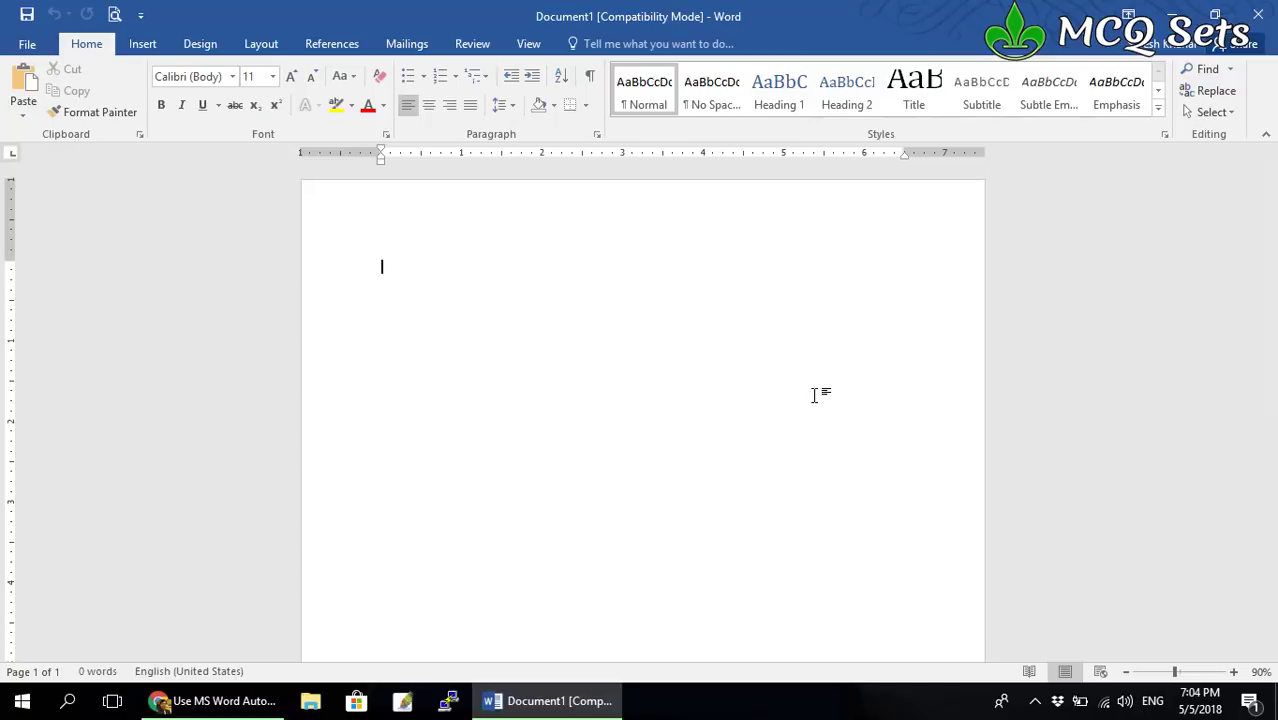
key(alt+t)
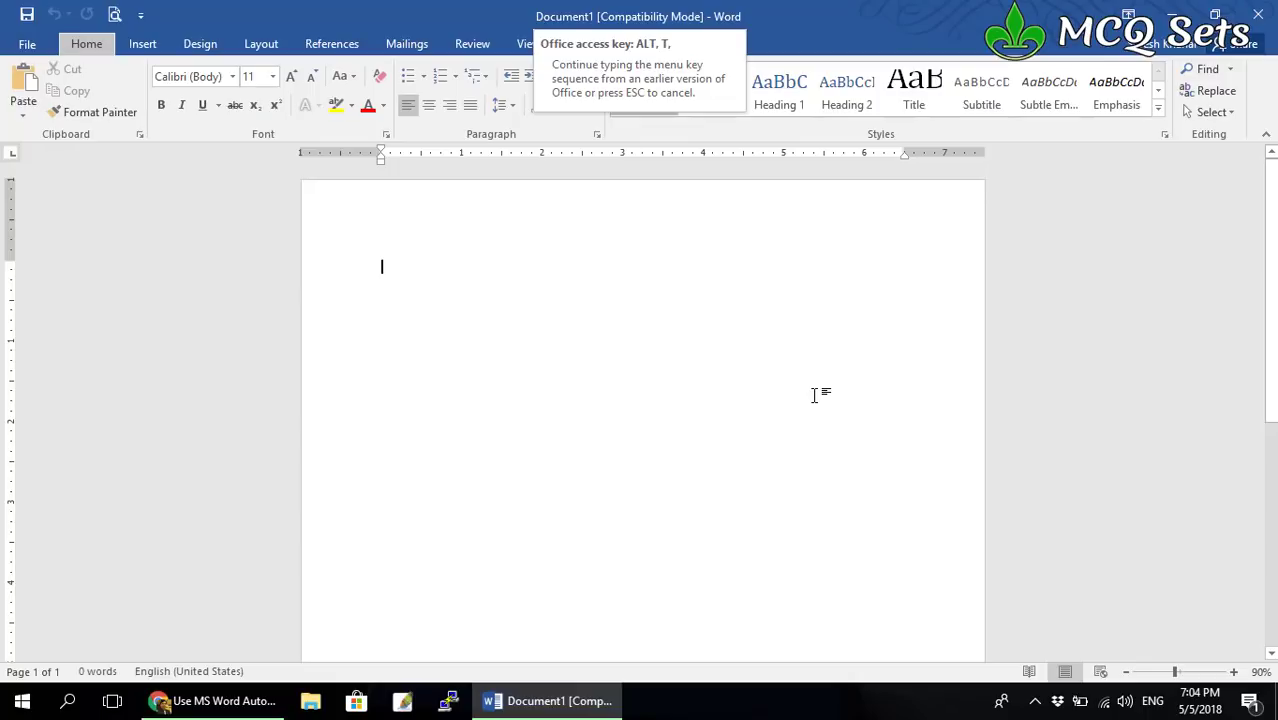
key(a)
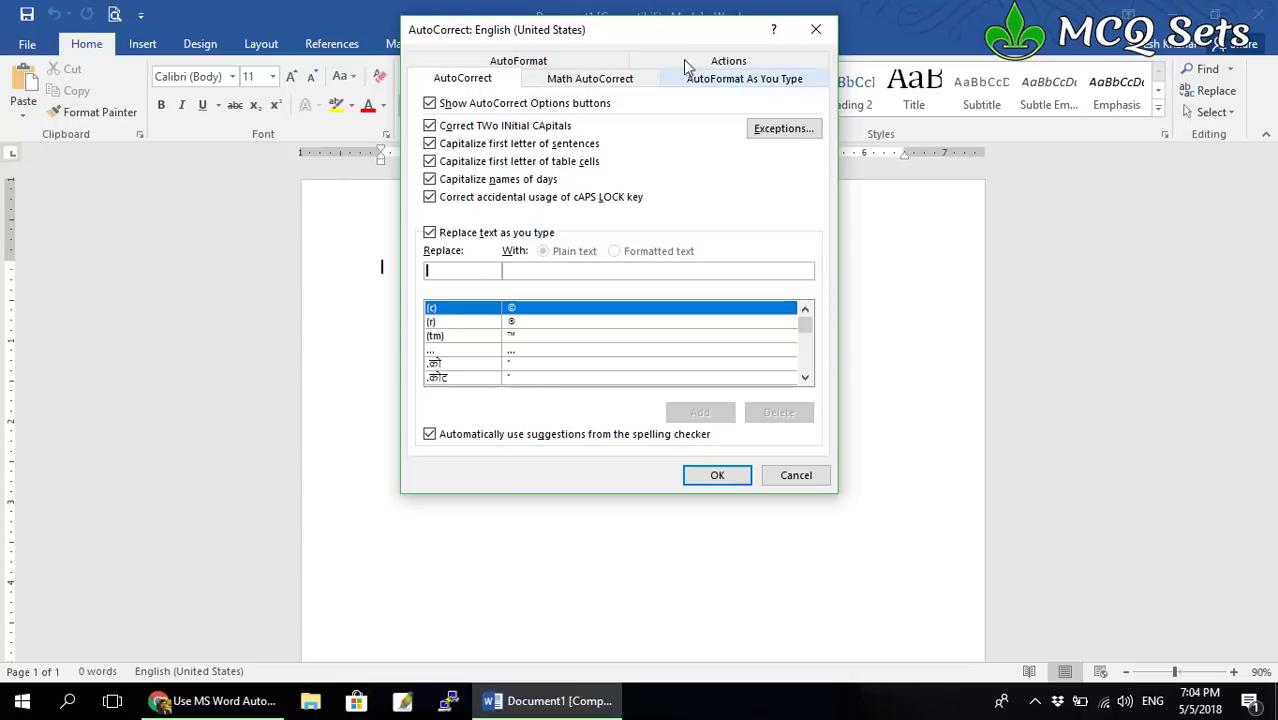
drag(675, 26, 683, 137)
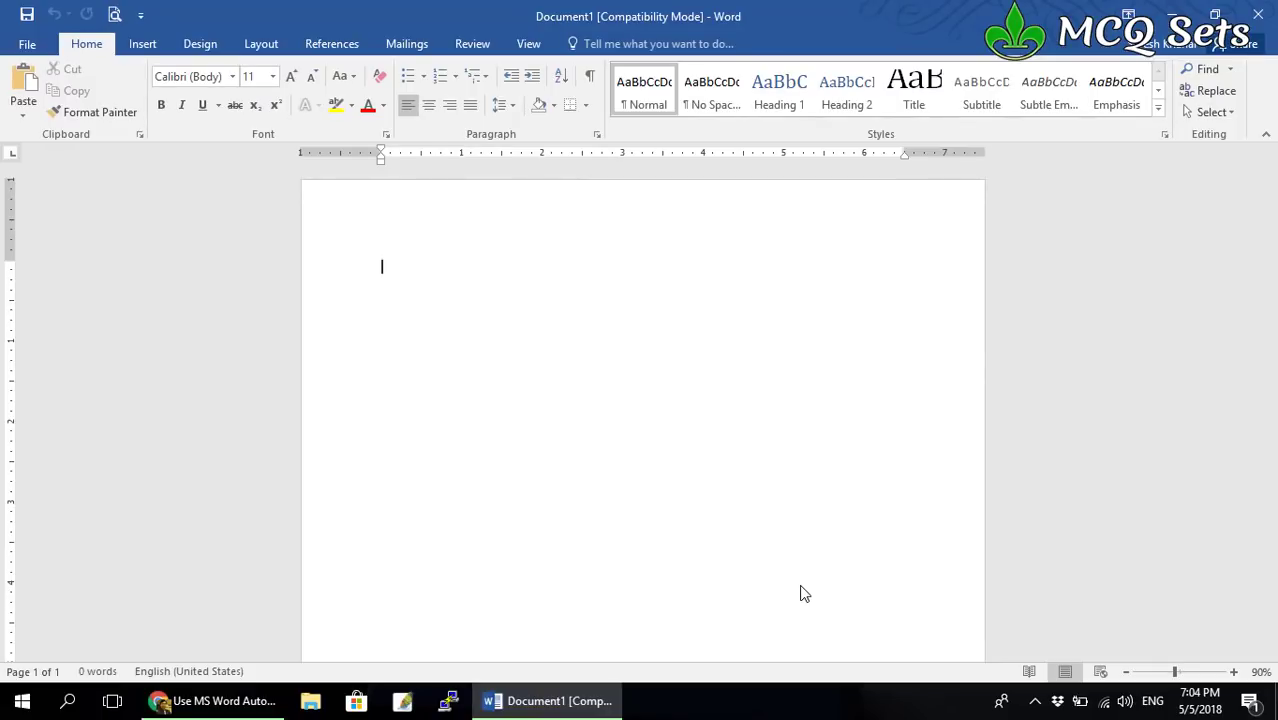
key(alt+shift)
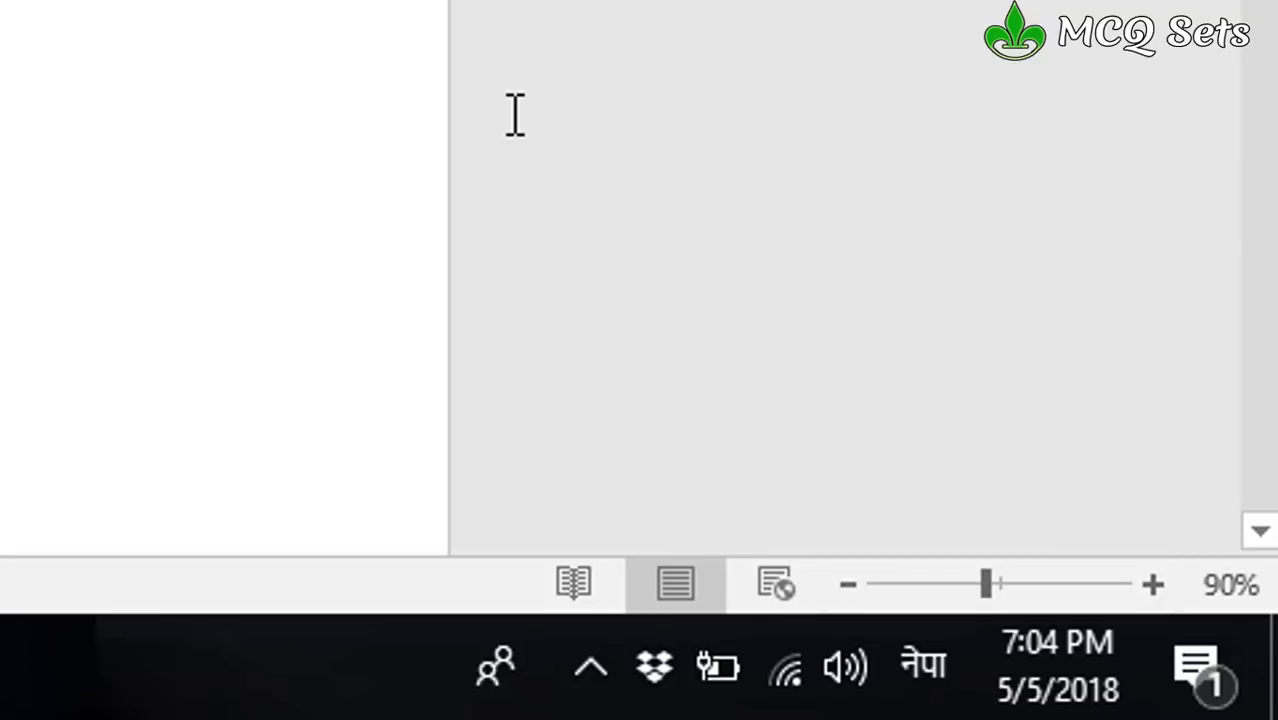
key(alt+shift)
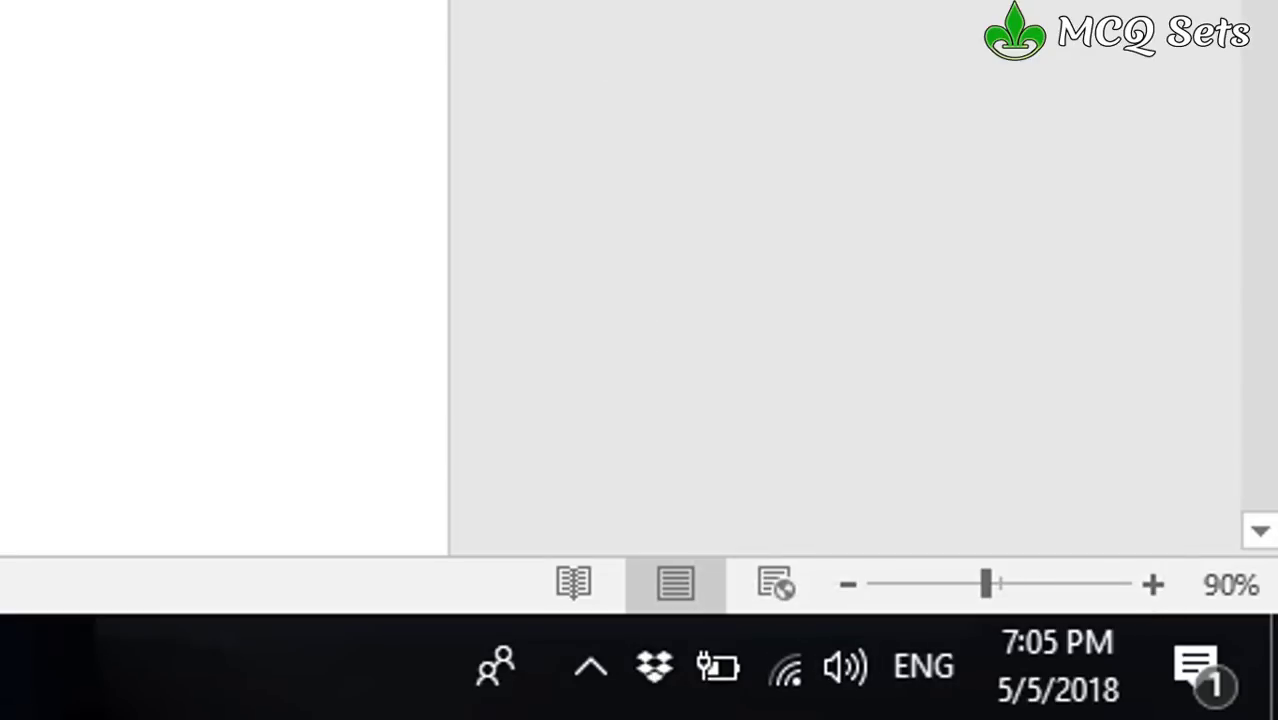
key(alt+shift)
key(alt+shift)
key(alt+shift)
key(alt+shift)
key(alt+shift)
key(alt+shift)
key(alt+shift)
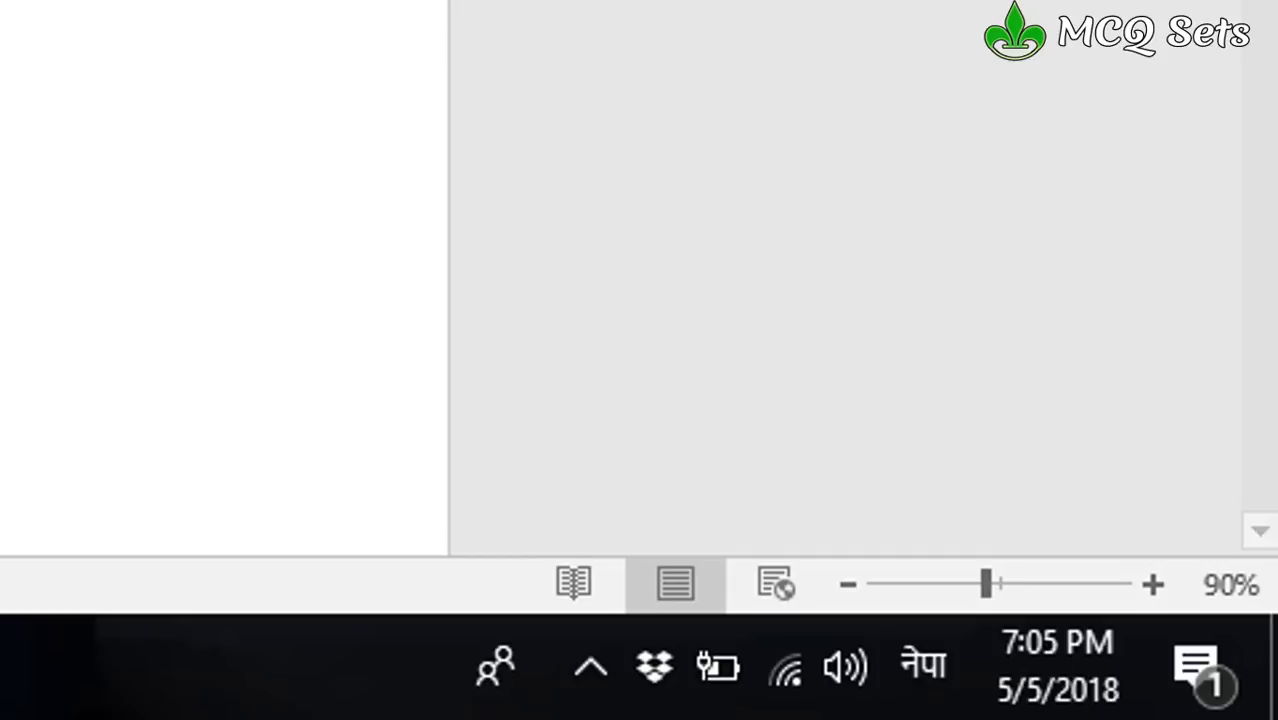
key(alt+shift)
key(alt+shift)
key(alt+shift)
key(alt+shift)
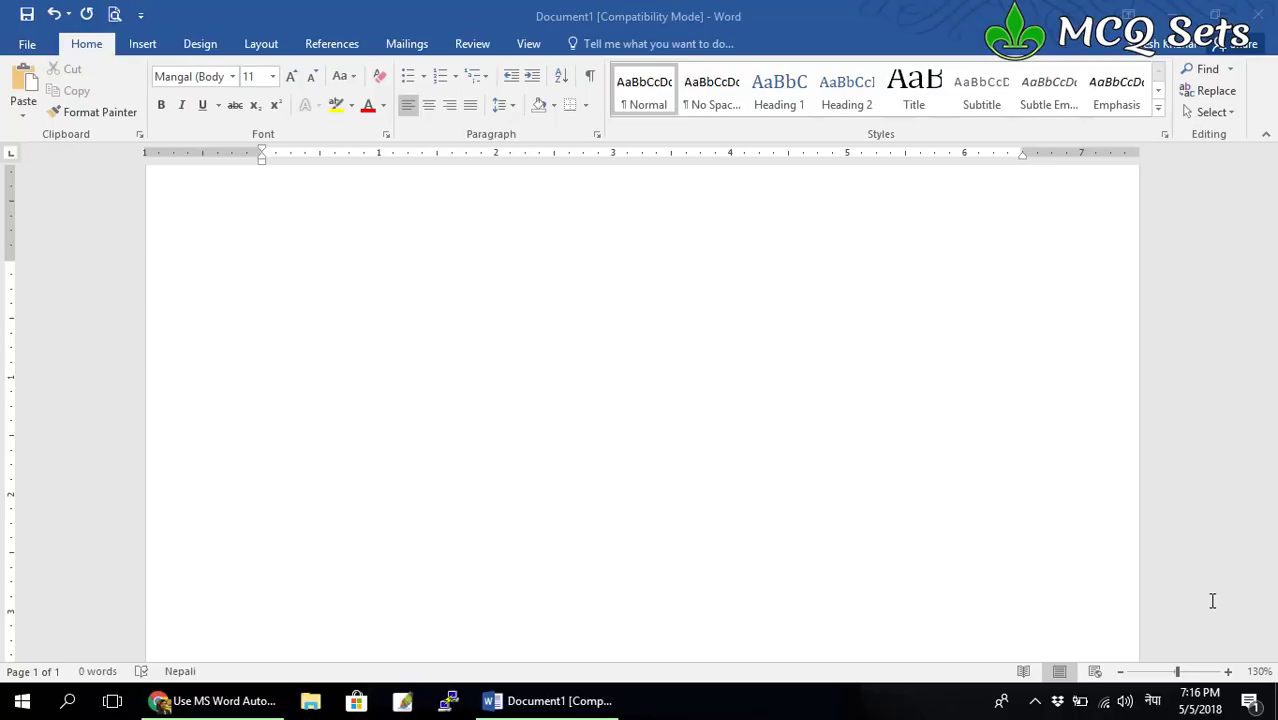
Type 'आदेशानुसार अनुरोध छ' and 'निर्देशानुसार अनुरोध छ' on separate lines.
click(1212, 600)
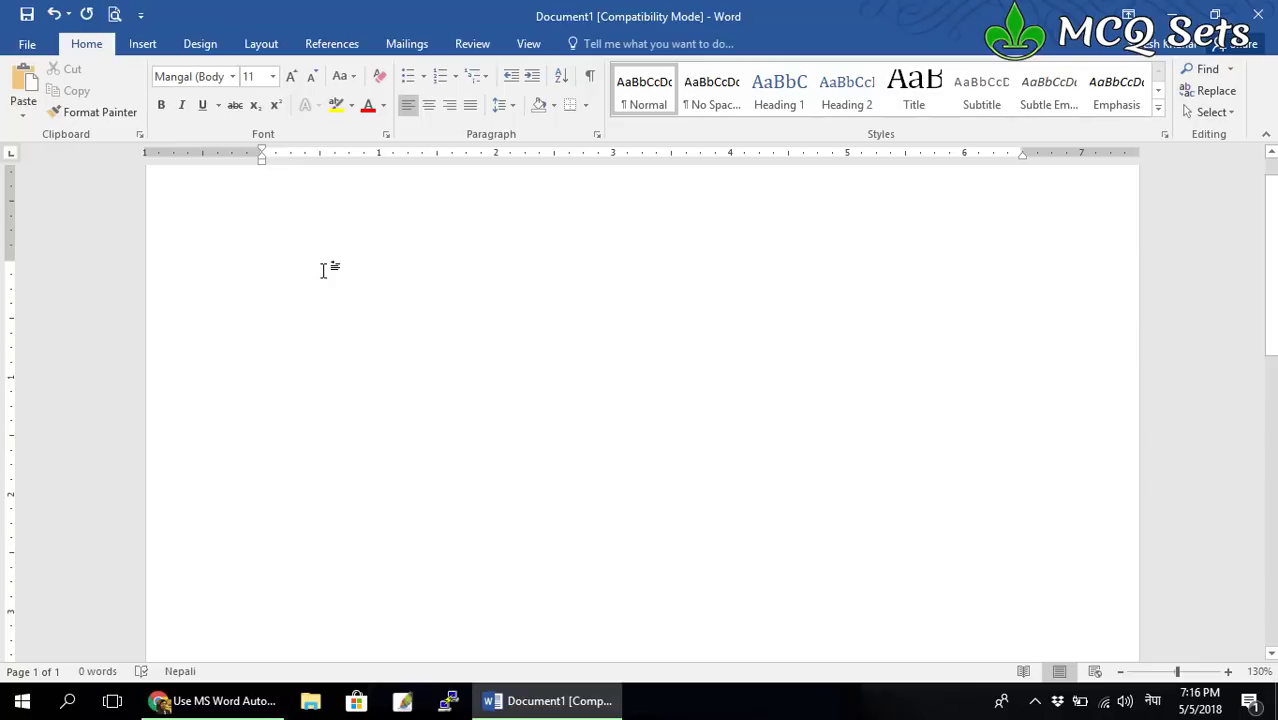
text(आदेशान)
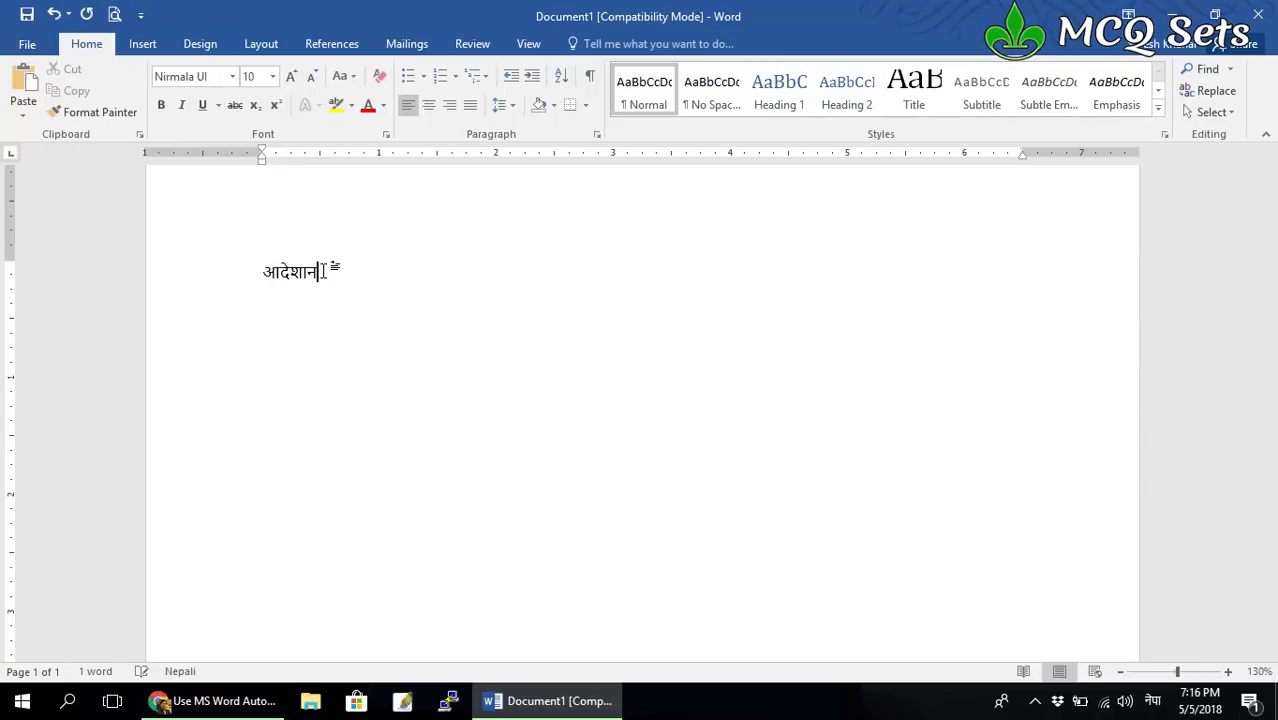
text(्)
key(BackSpace)
key(BackSpace)
key(BackSpace)
text(ानुसार अनुर)
text(ोध छ)
key(Return)
text(न)
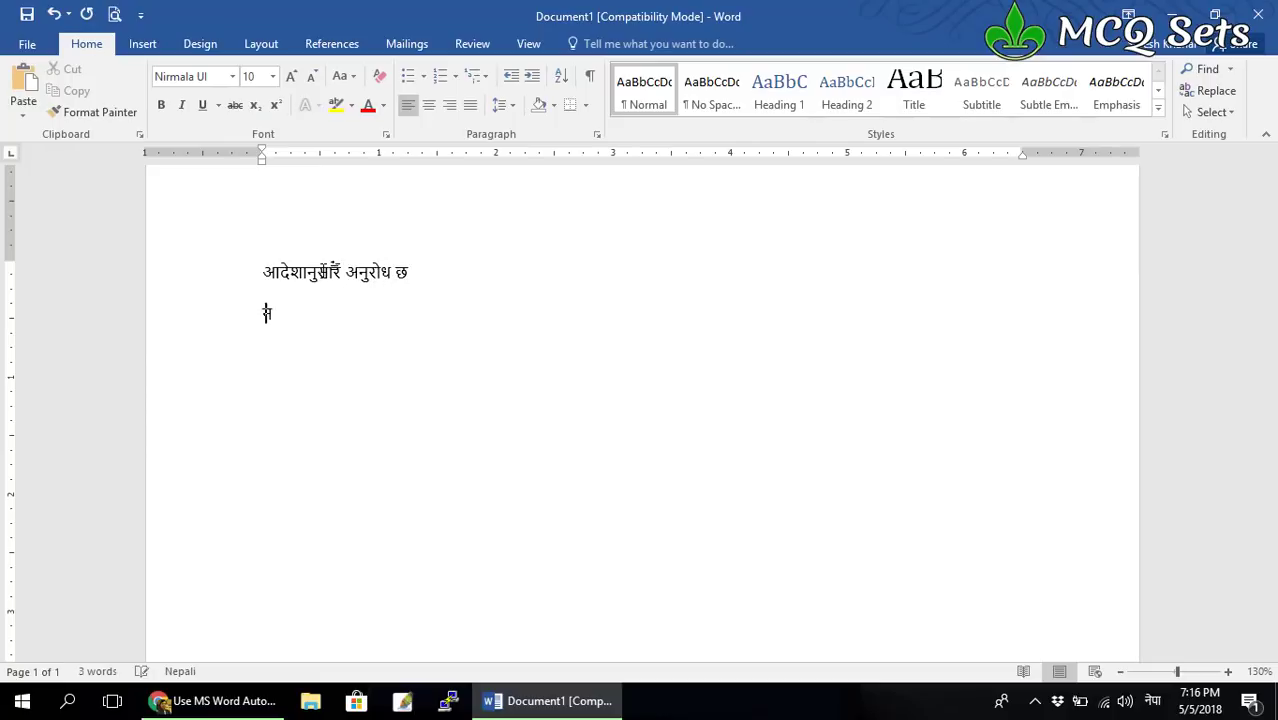
text(िर्द)
text(ेशानुस)
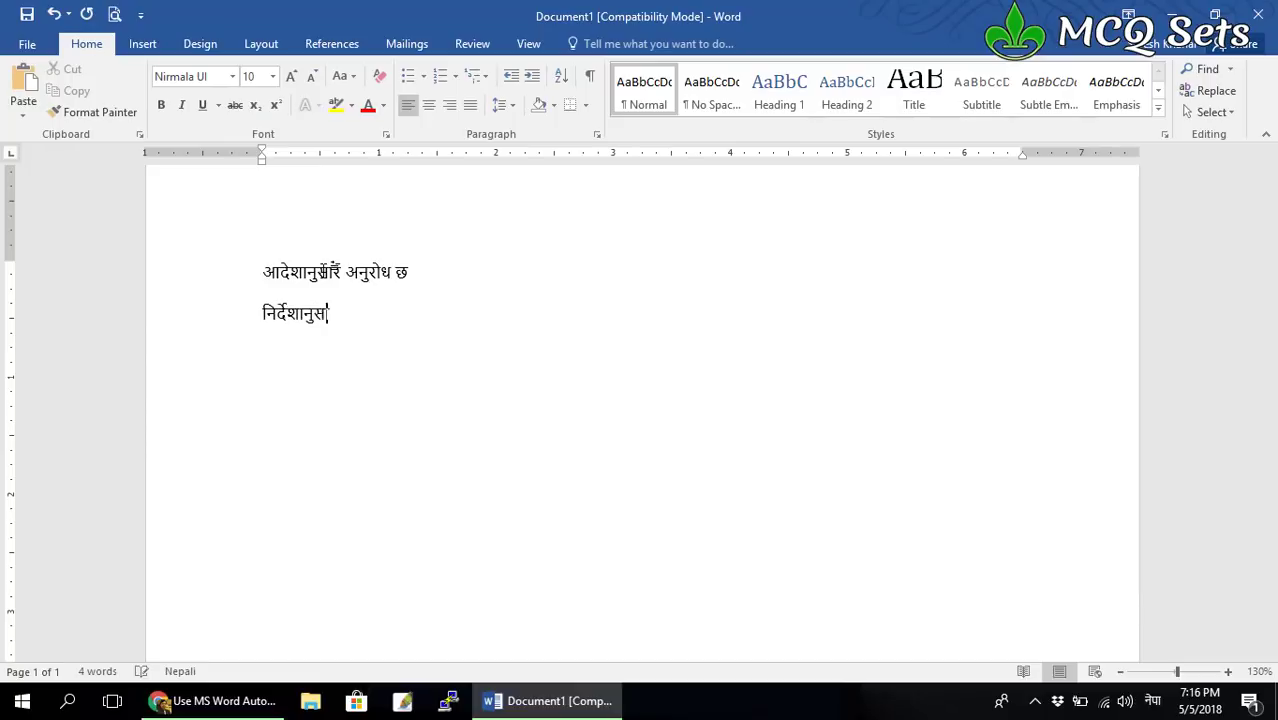
text(ार अनु)
text(रोध छ)
key(Return)
Add 'निर्णयानुसार अनुरोध छ' and 'जो जससँग सम्बन्धित छ', correcting the fourth line's ending.
text(अ)
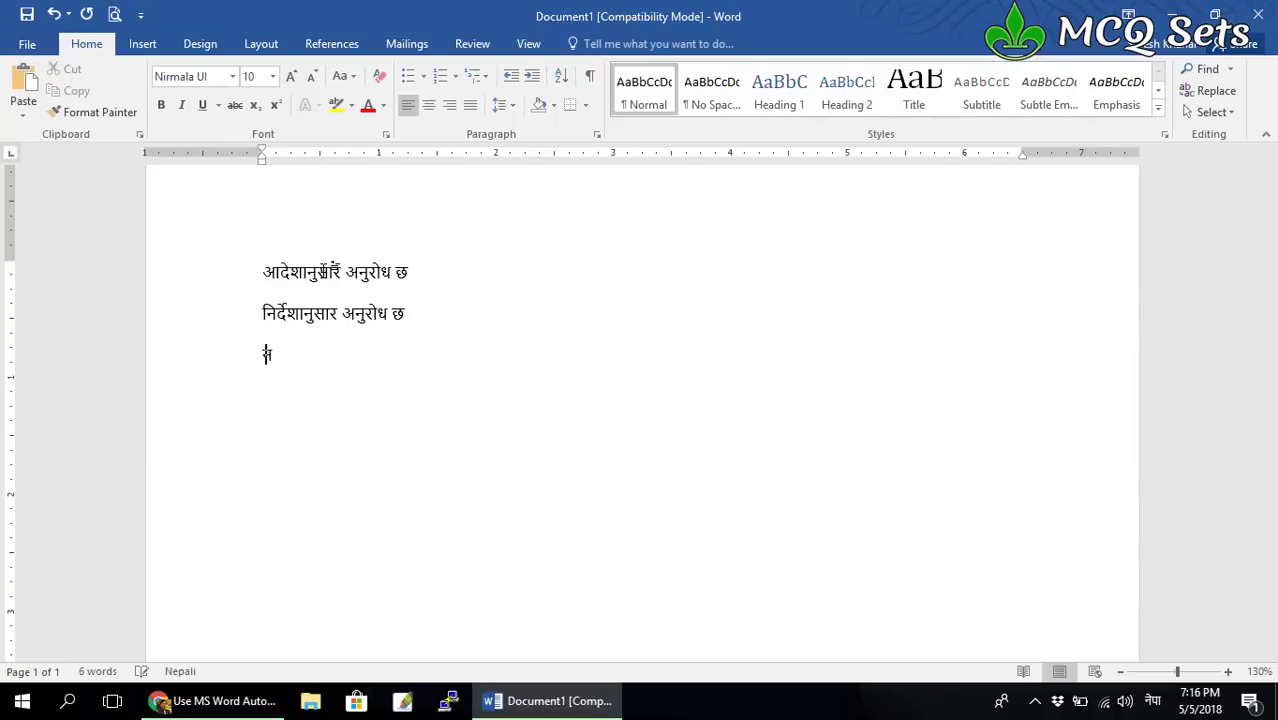
text(नुरोध छ निर्)
text(णयानुसार)
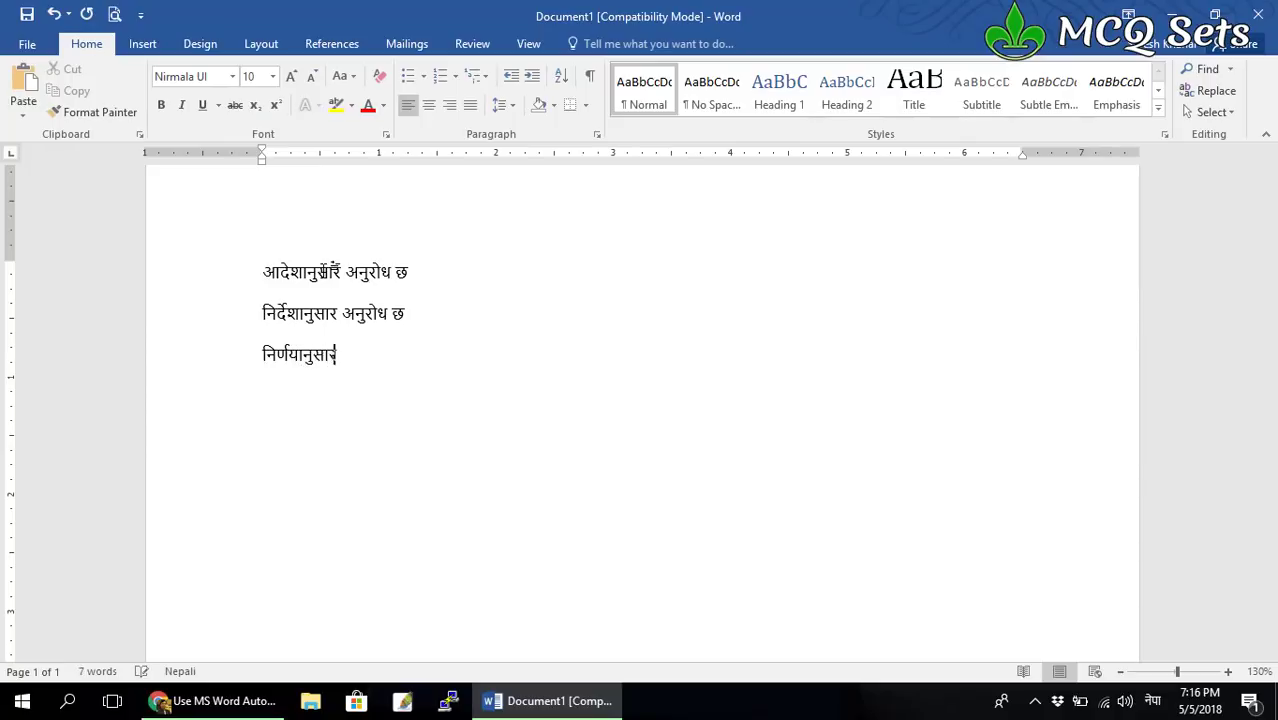
text( अनुरोध छ )
text(जो )
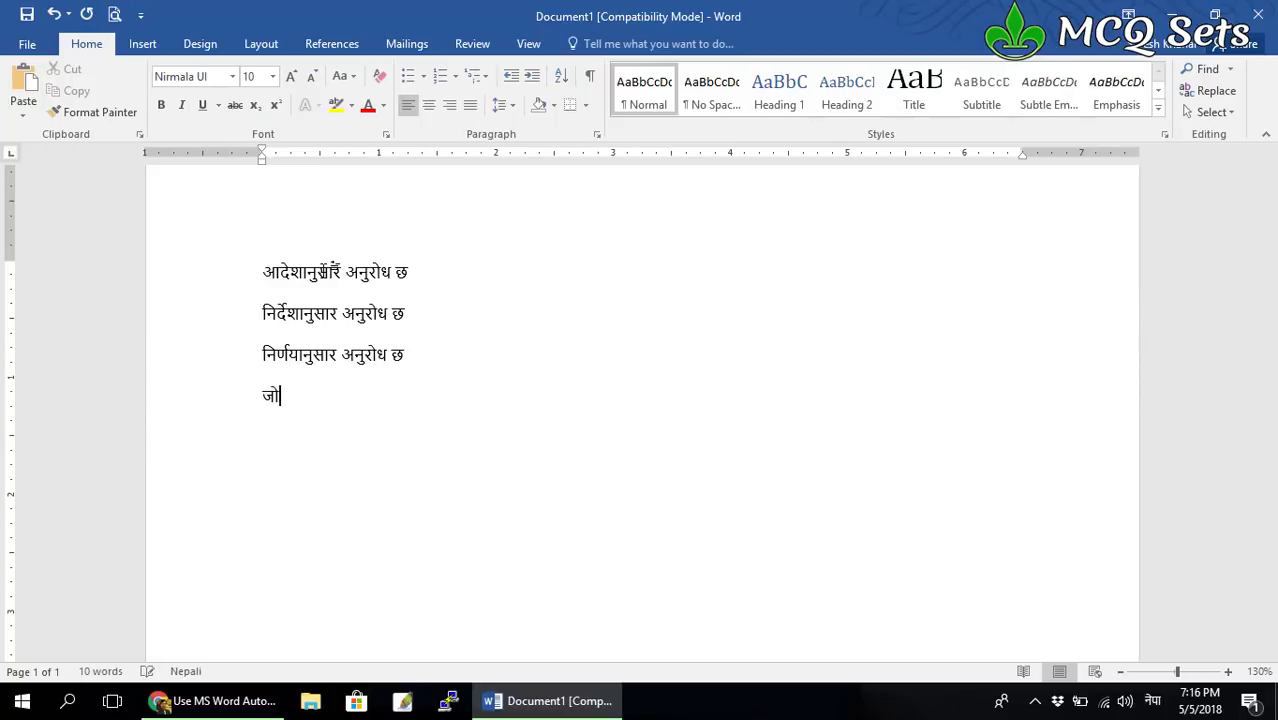
text(जसला)
text(ई समब)
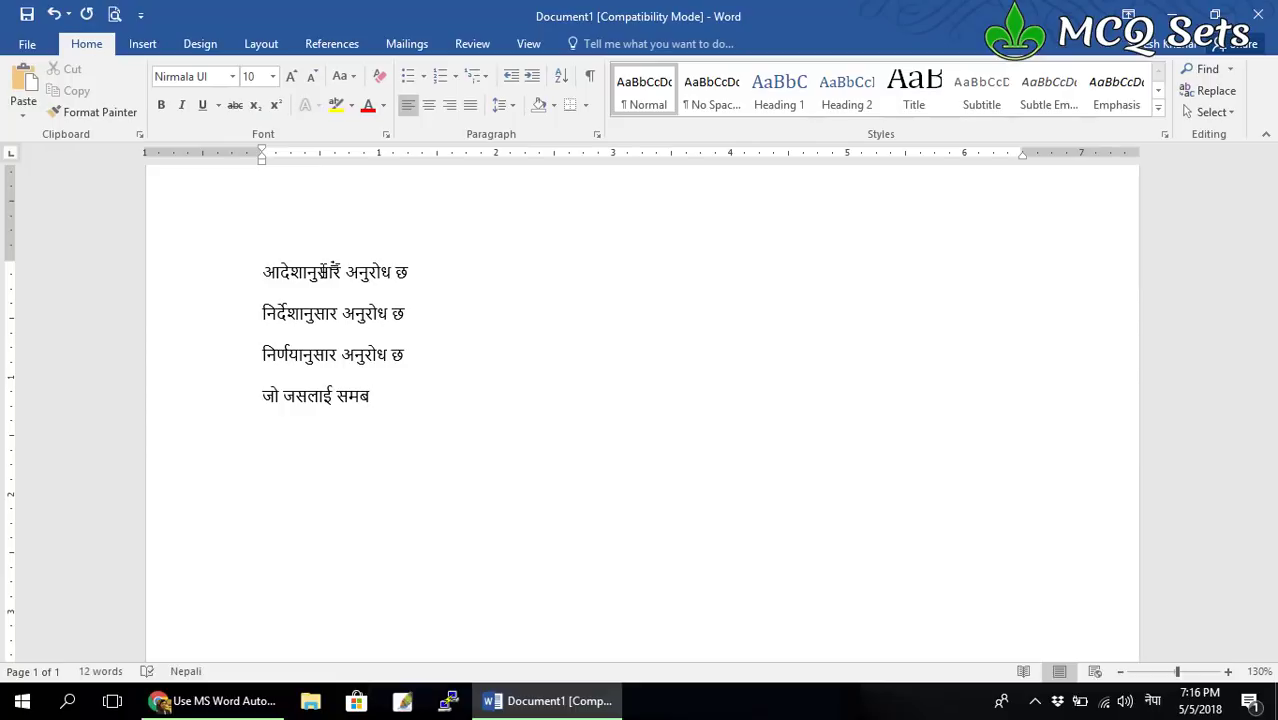
key(BackSpace)
text(्बन्ध रा)
text(ख्छ ।)
key(ctrl+shift+Left)
key(ctrl+shift+Left)
key(ctrl+shift+Left)
key(ctrl+shift+Left)
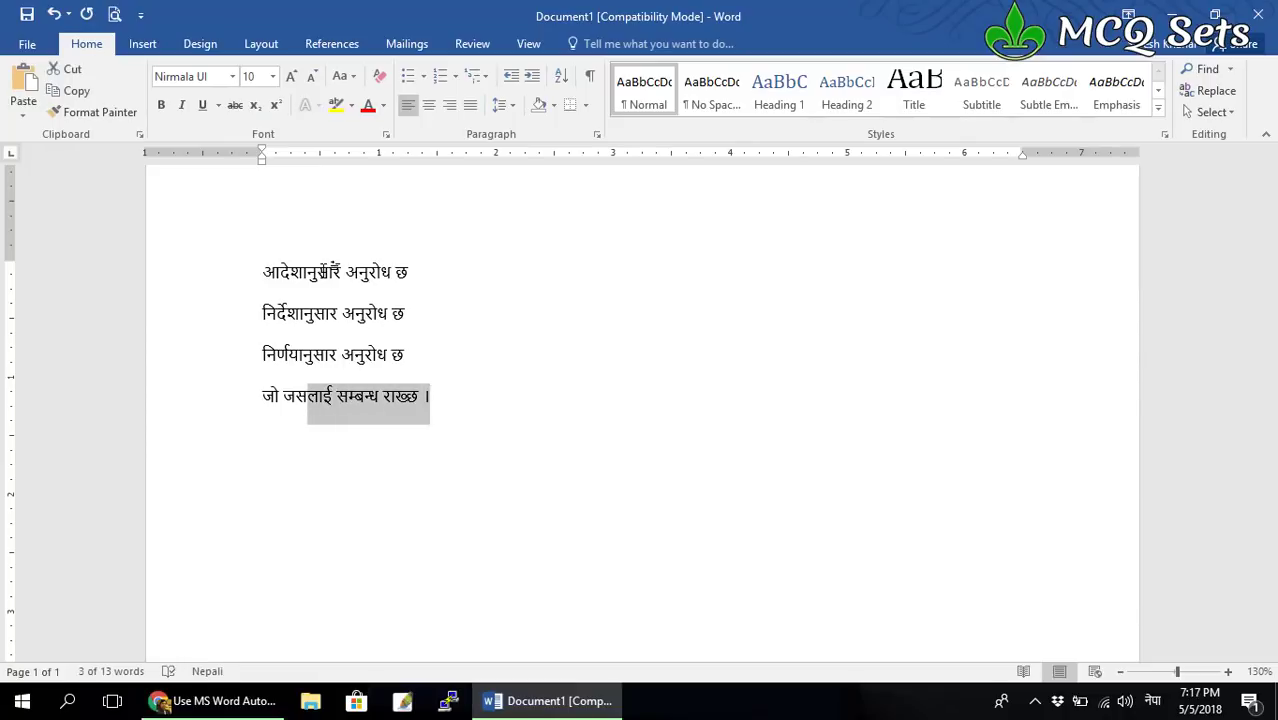
text(सँग सम्बन)
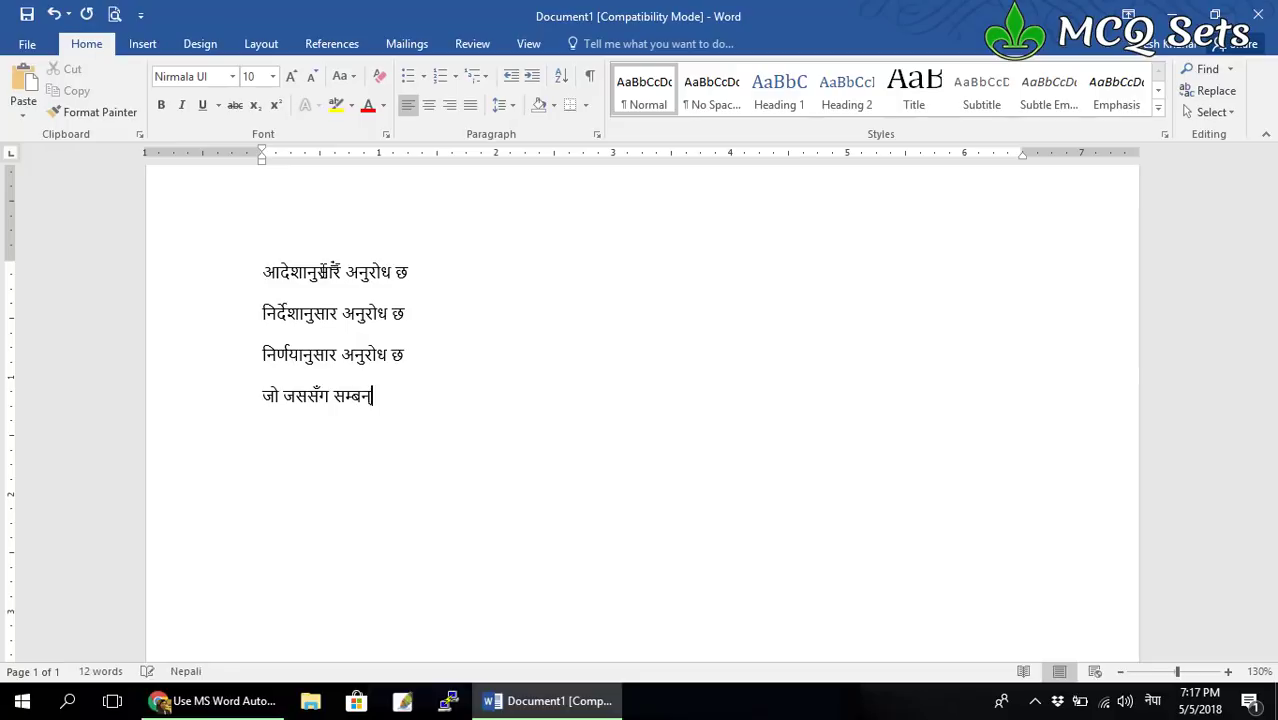
text(्धित छ)
key(Return)
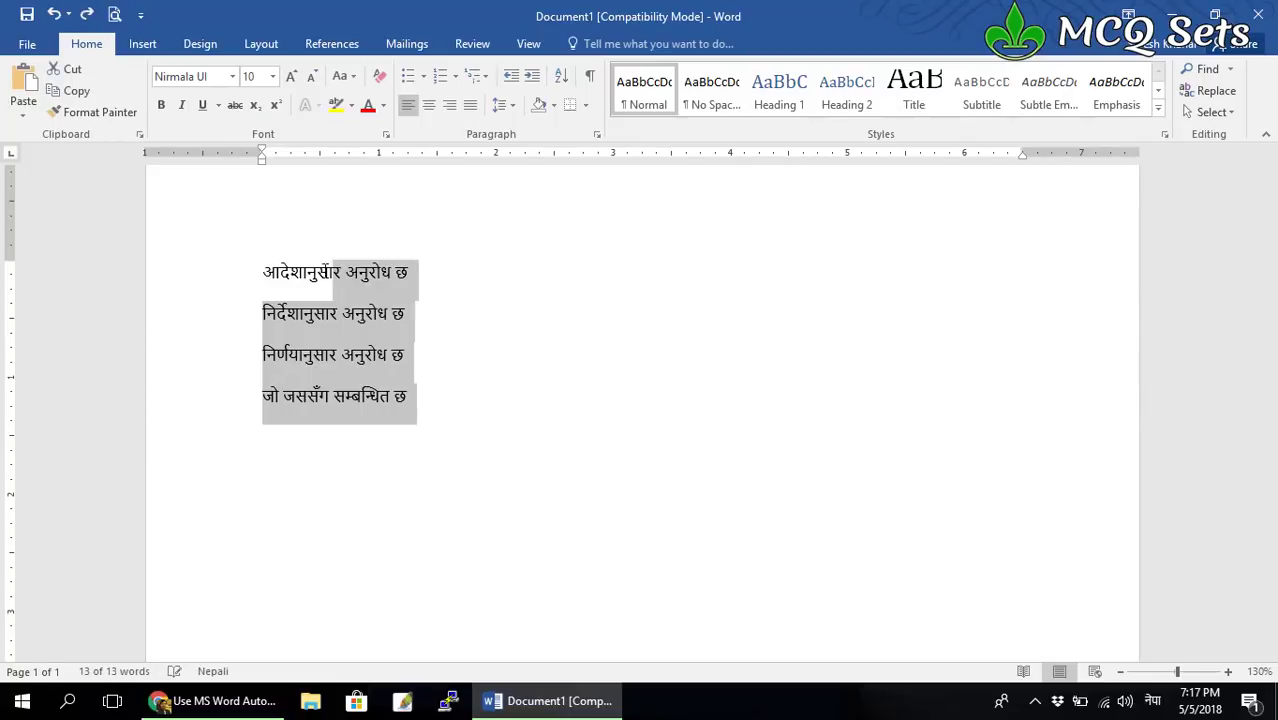
Type 'क्षेत्रिय कृषि निर्देशनालय', 'जिल्ला प्रशासन कार्यालय' and 'यसैसाथ संलग्न राखी पठाइएको' on separate lines, fixing typos.
text(क्षे)
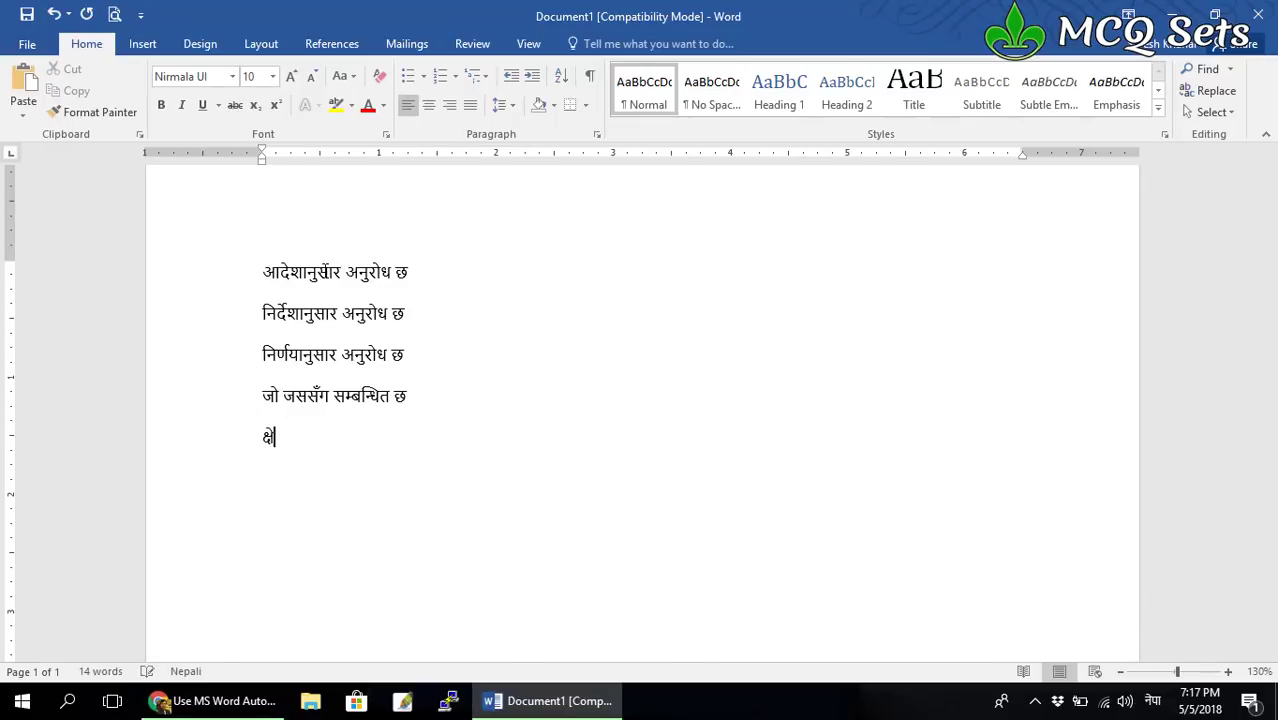
text(त्रिय)
text( कृषि)
text( नि)
key(BackSpace)
text(ै)
text(िर्देशना)
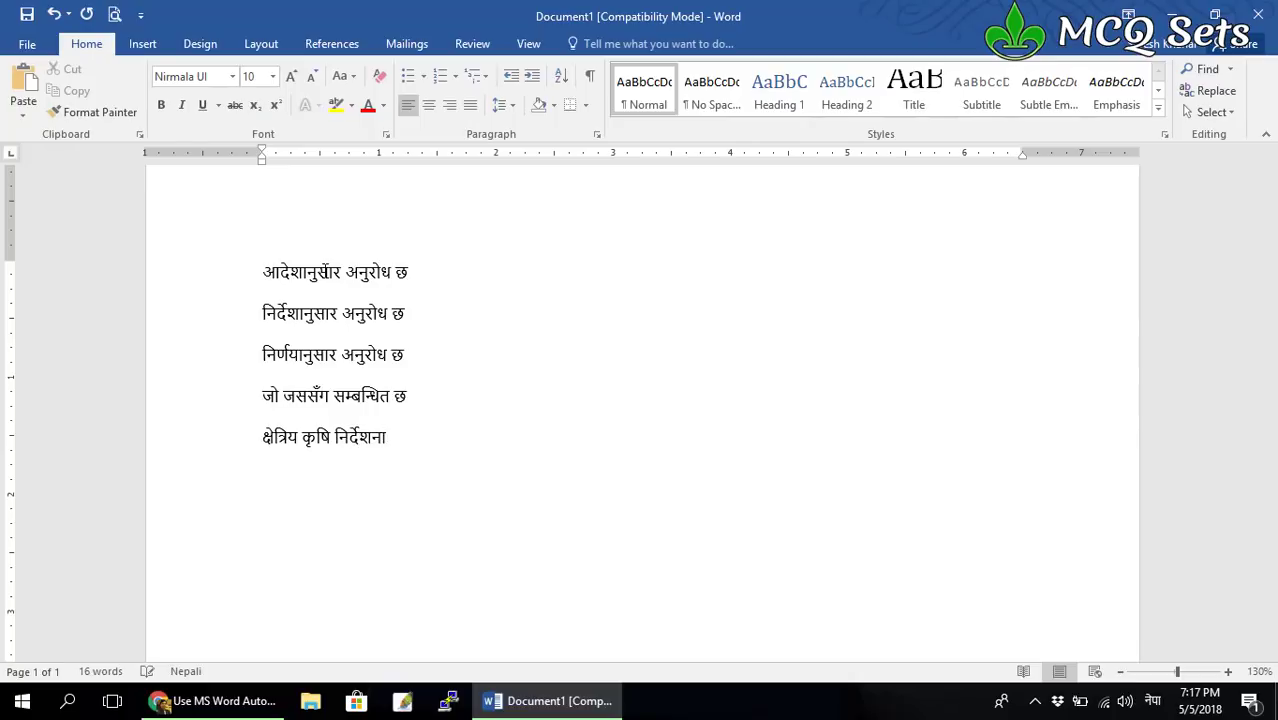
text(लय)
key(Return)
text(जि)
text(ल्ल)
text(ा प्रशासन का)
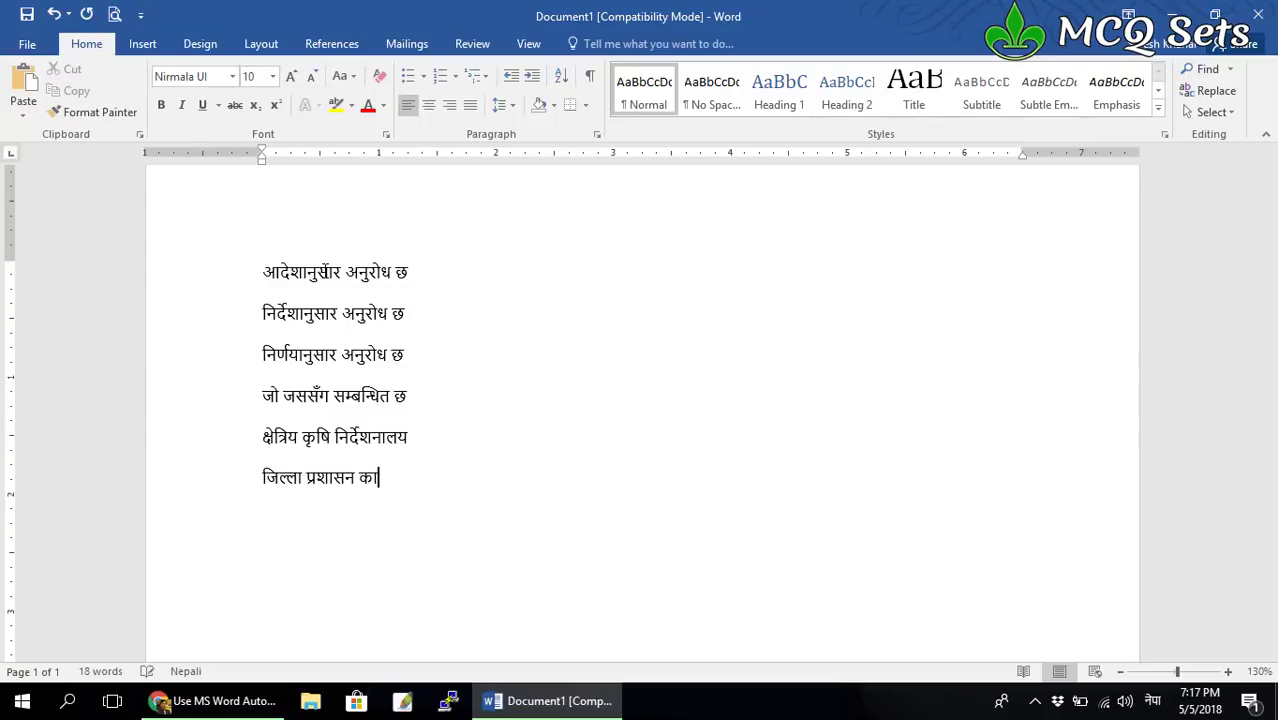
text(र्यालय)
key(Return)
text(यसैस)
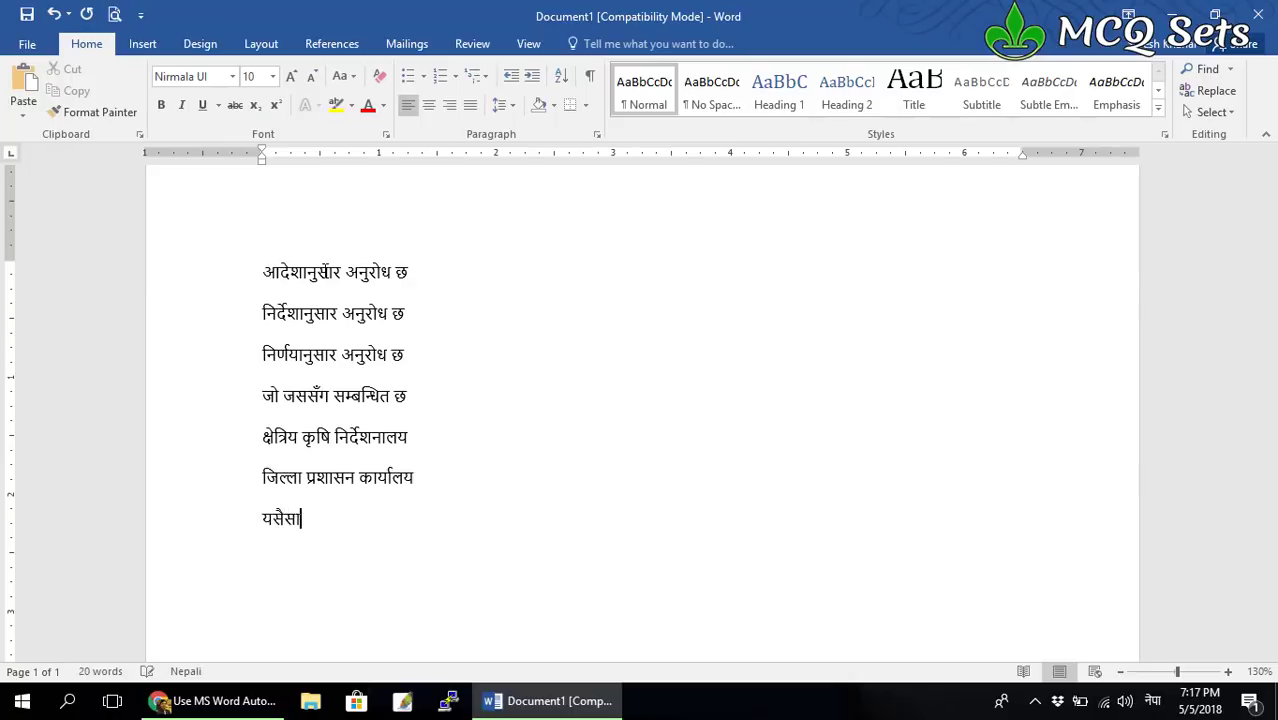
text(ाथ संल)
text(ग्न राख)
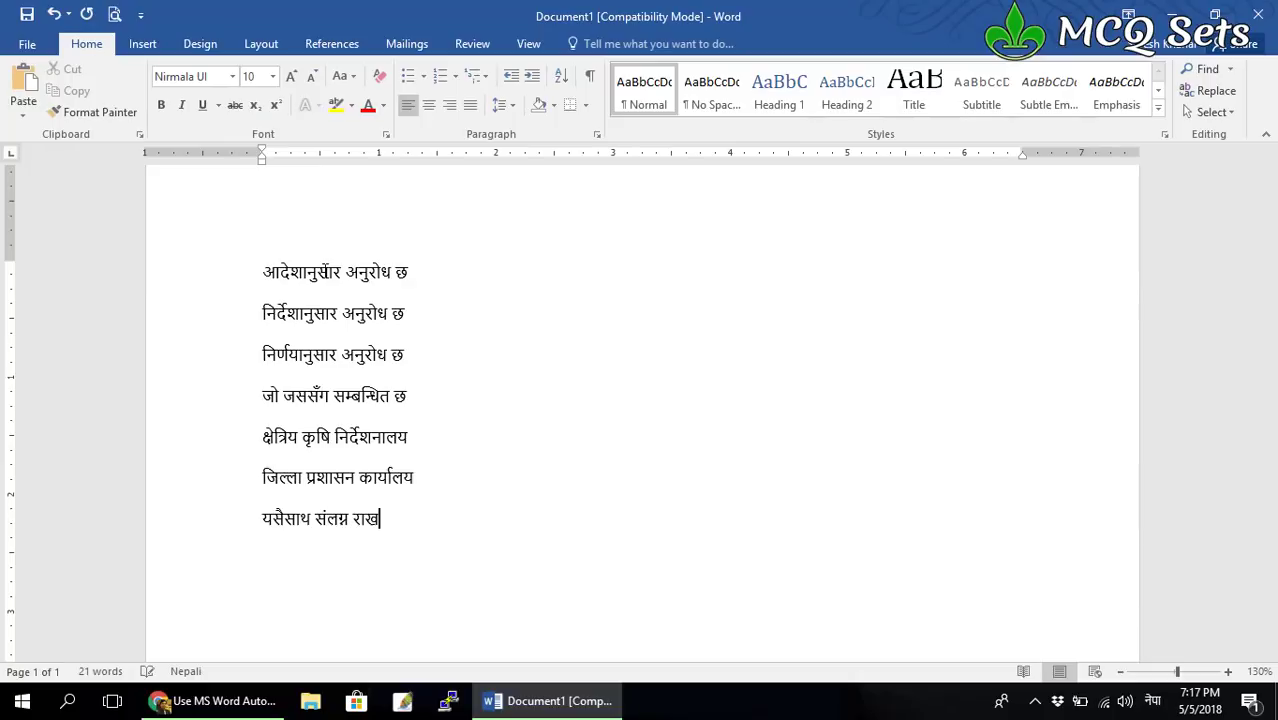
key(BackSpace)
key(BackSpace)
text(्न राखी)
text( पठाइएको)
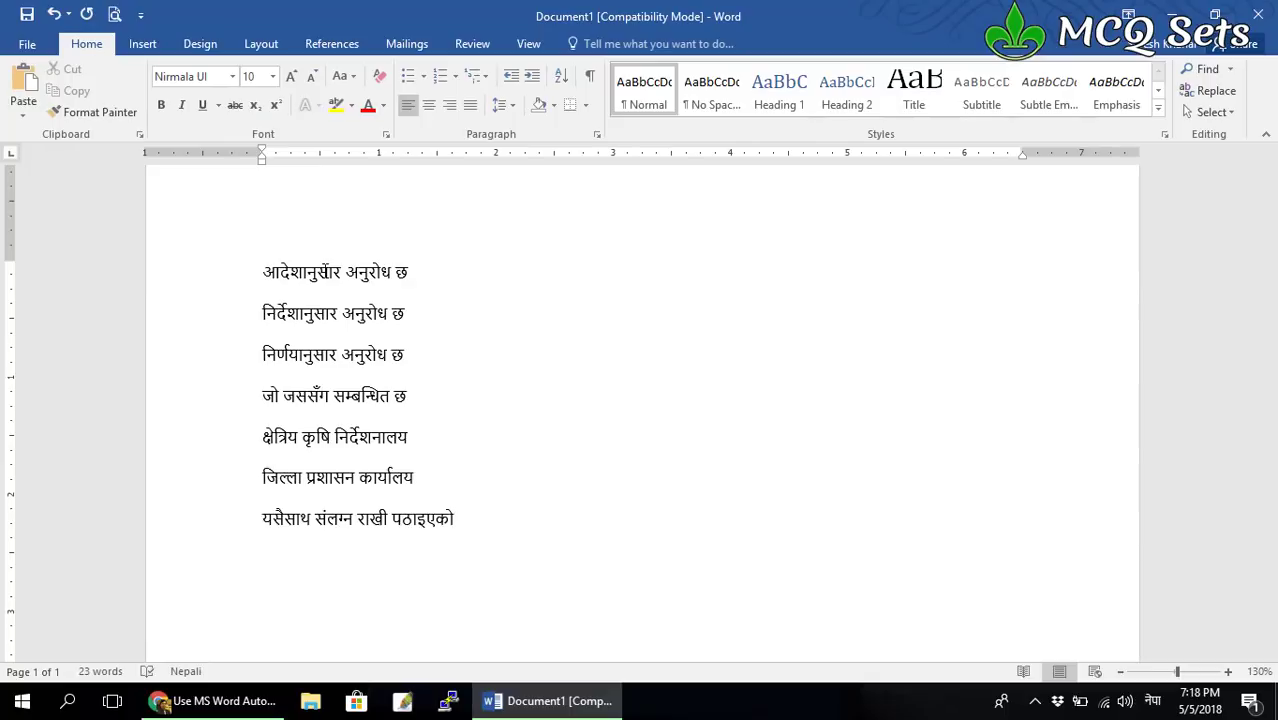
key(Return)
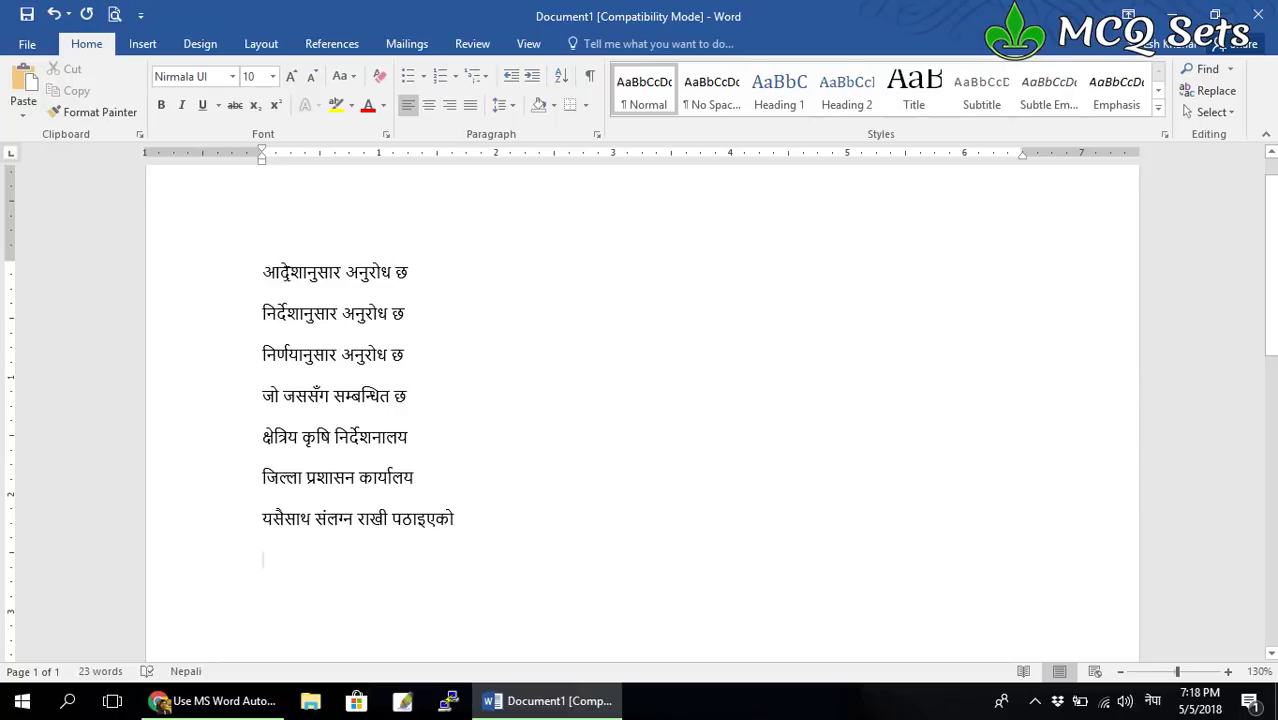
Select the first line 'आदेशानुसार अनुरोध छ' and start the Alt key sequence.
drag(263, 271, 409, 271)
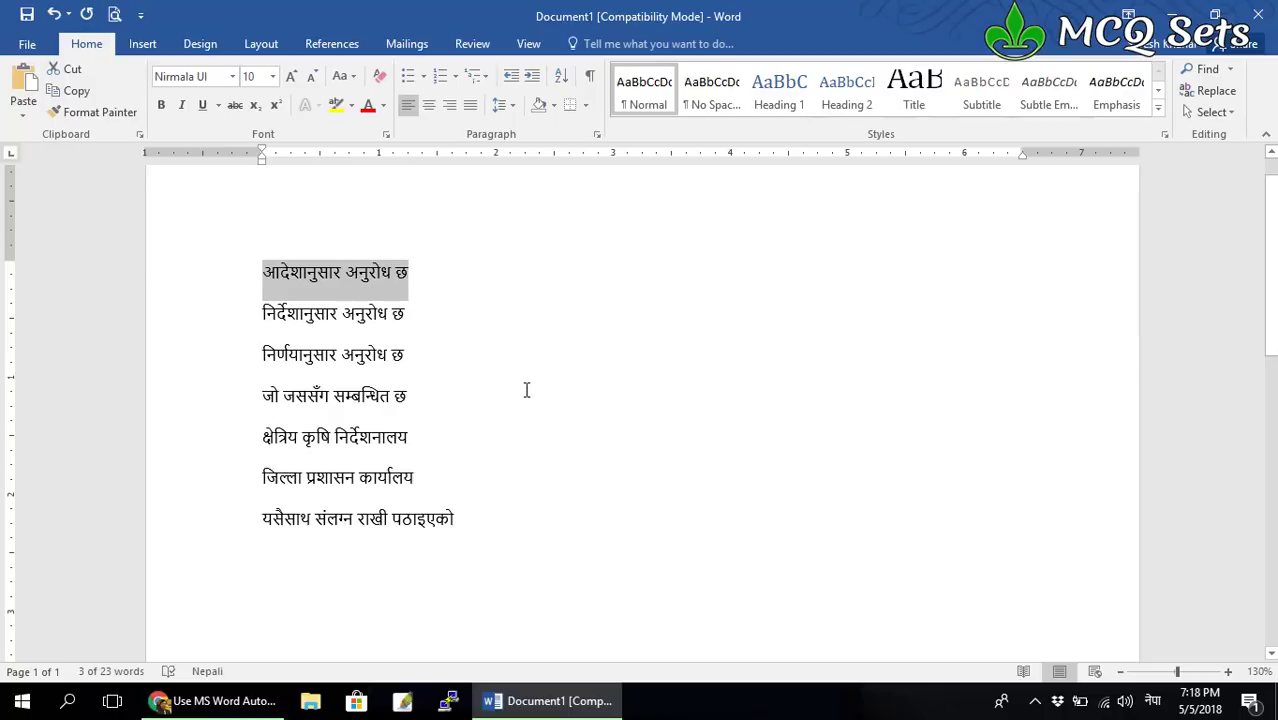
key(alt)
In AutoCorrect, add 'आअग' as the Replace shortcut for the selected first line and confirm.
key(t)
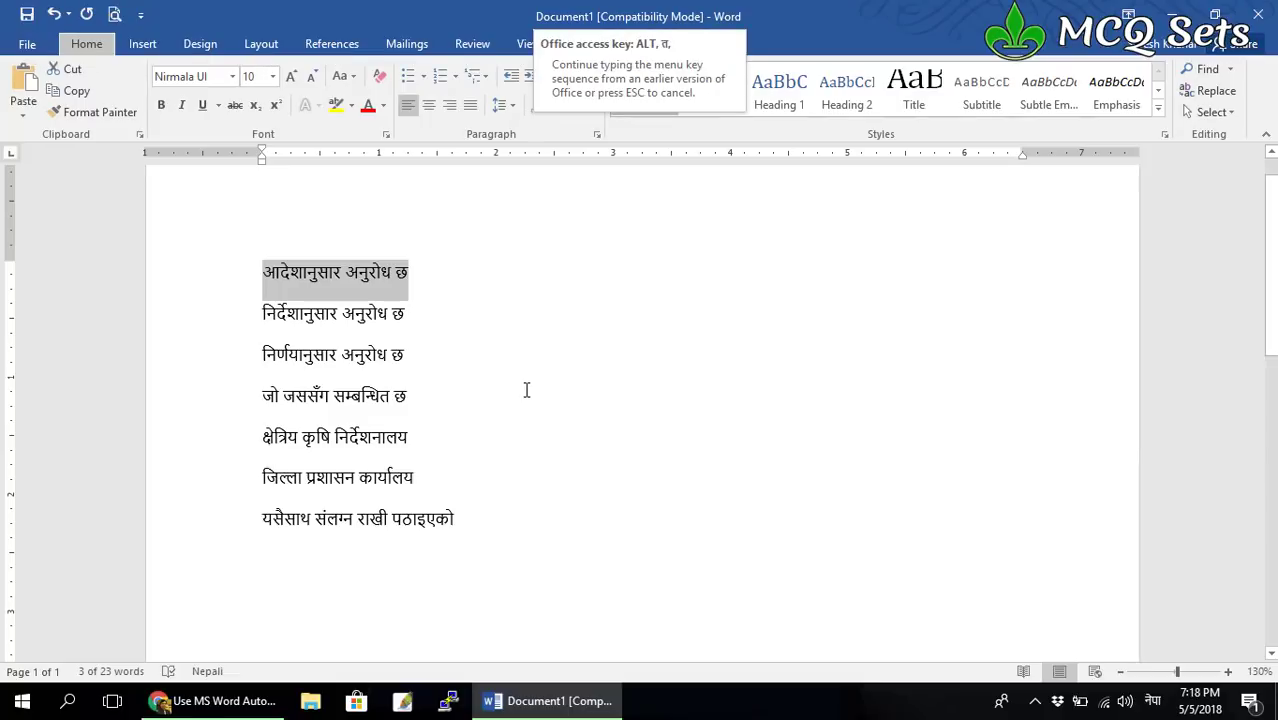
key(a)
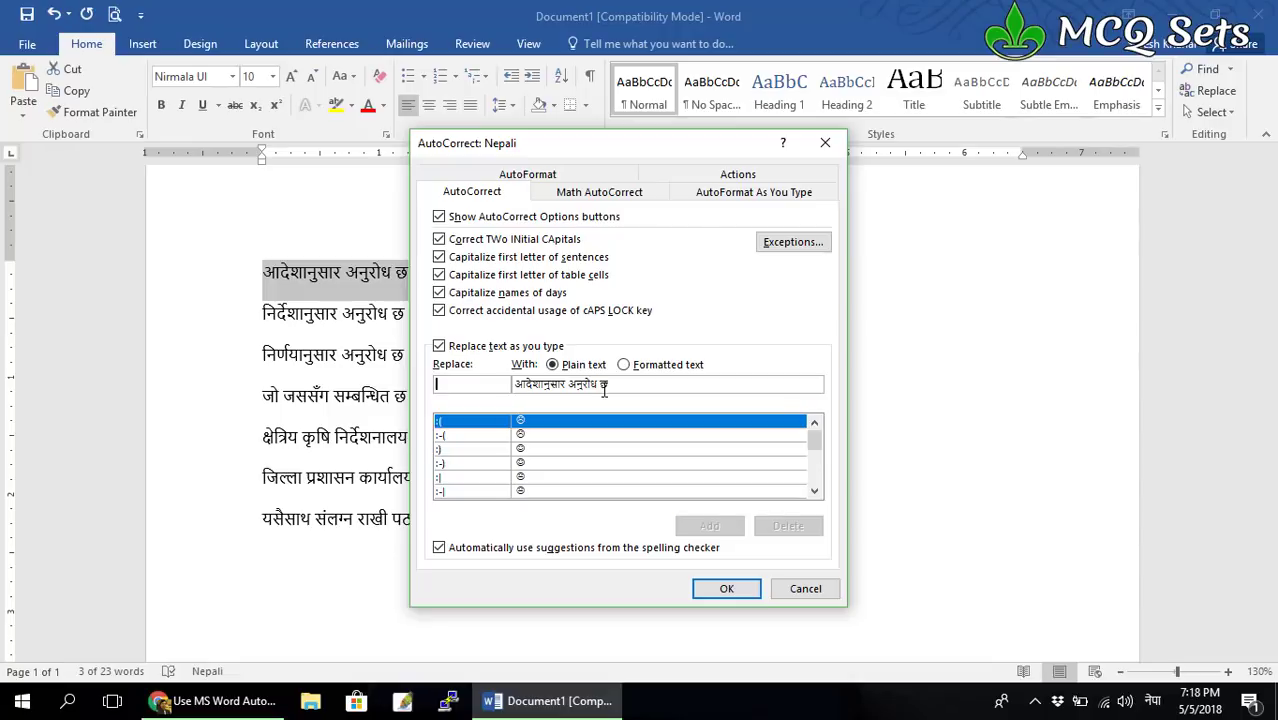
text(आअग)
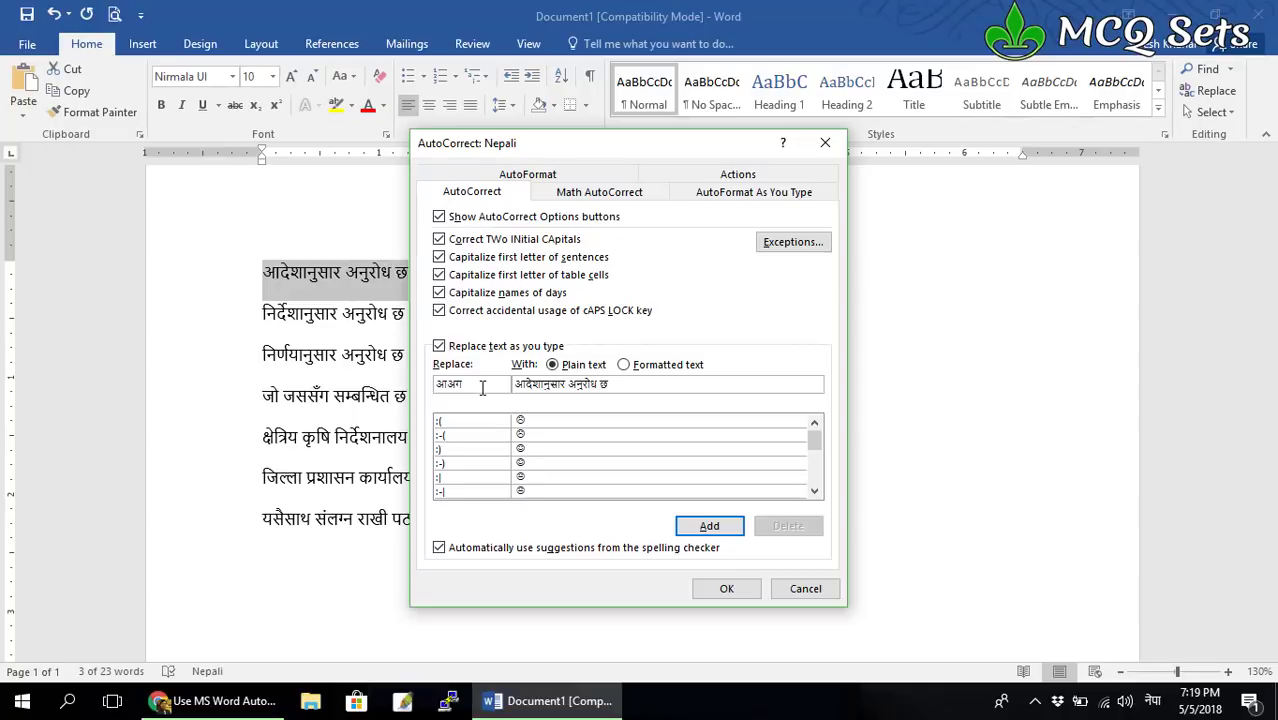
click(706, 526)
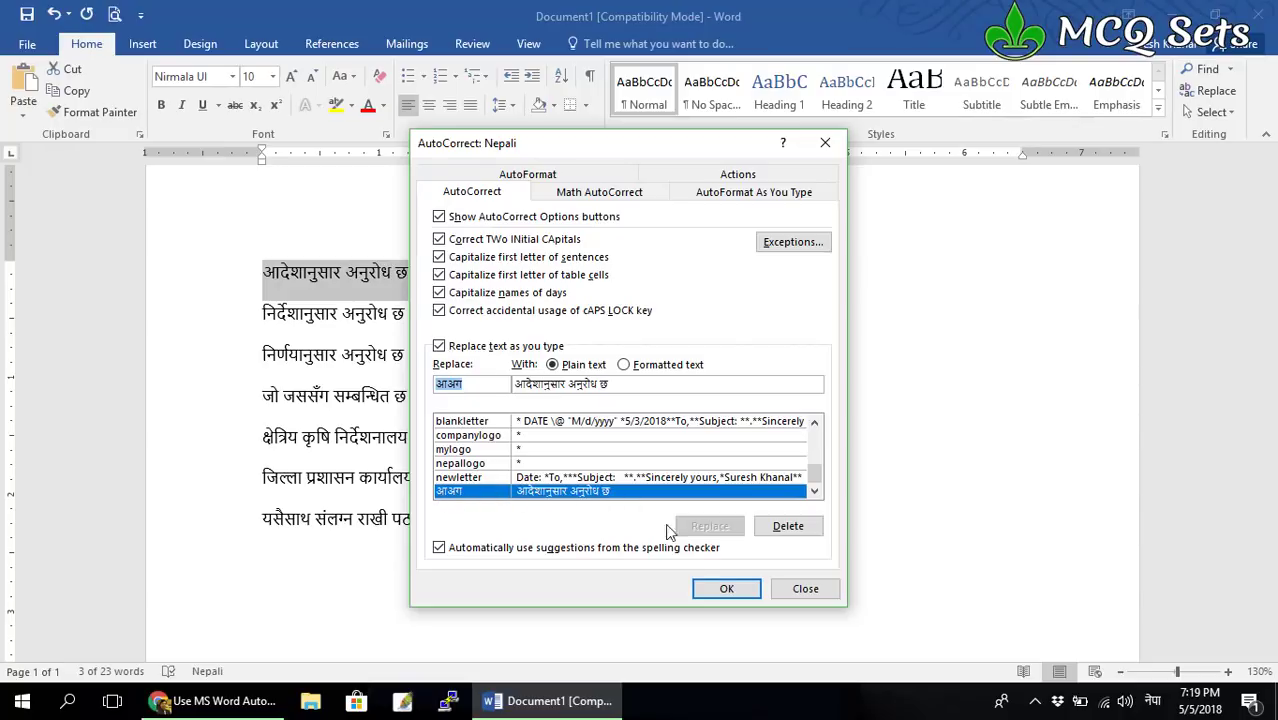
click(724, 589)
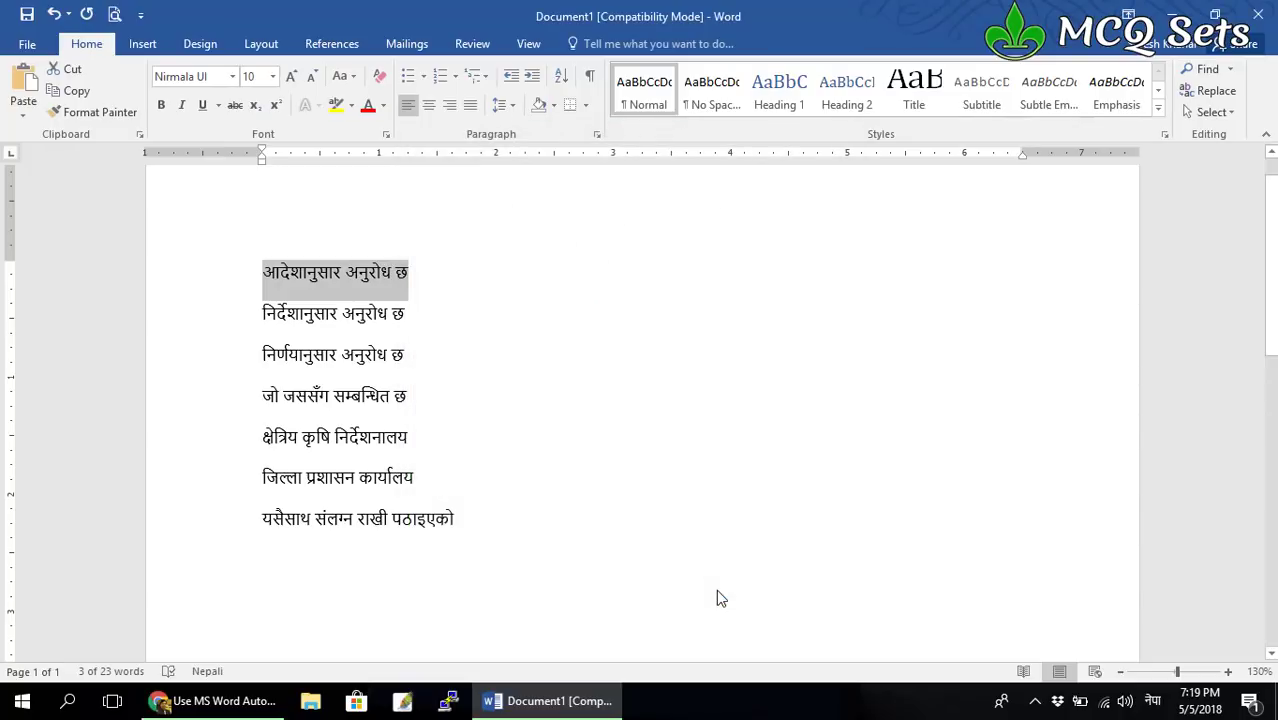
Add an AutoCorrect shortcut for the second line 'निर्देशानुसार अनुरोध छ'.
drag(318, 313, 402, 313)
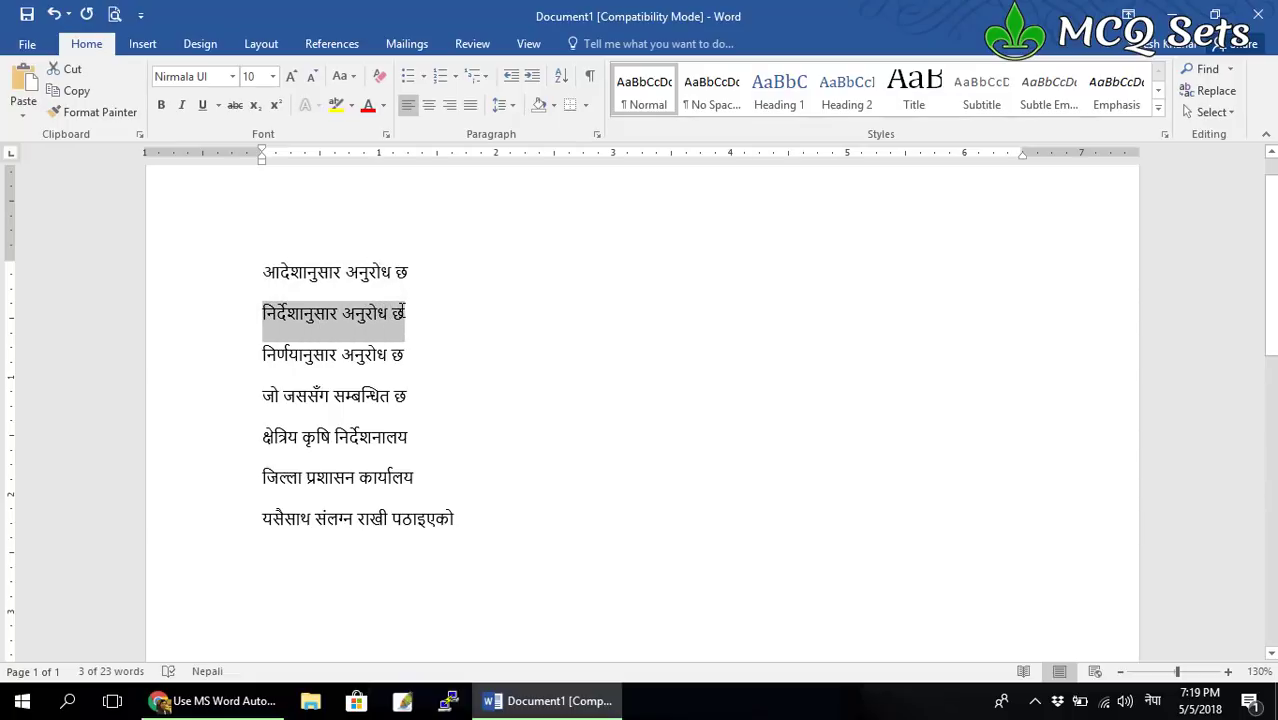
key(alt+t)
key(a)
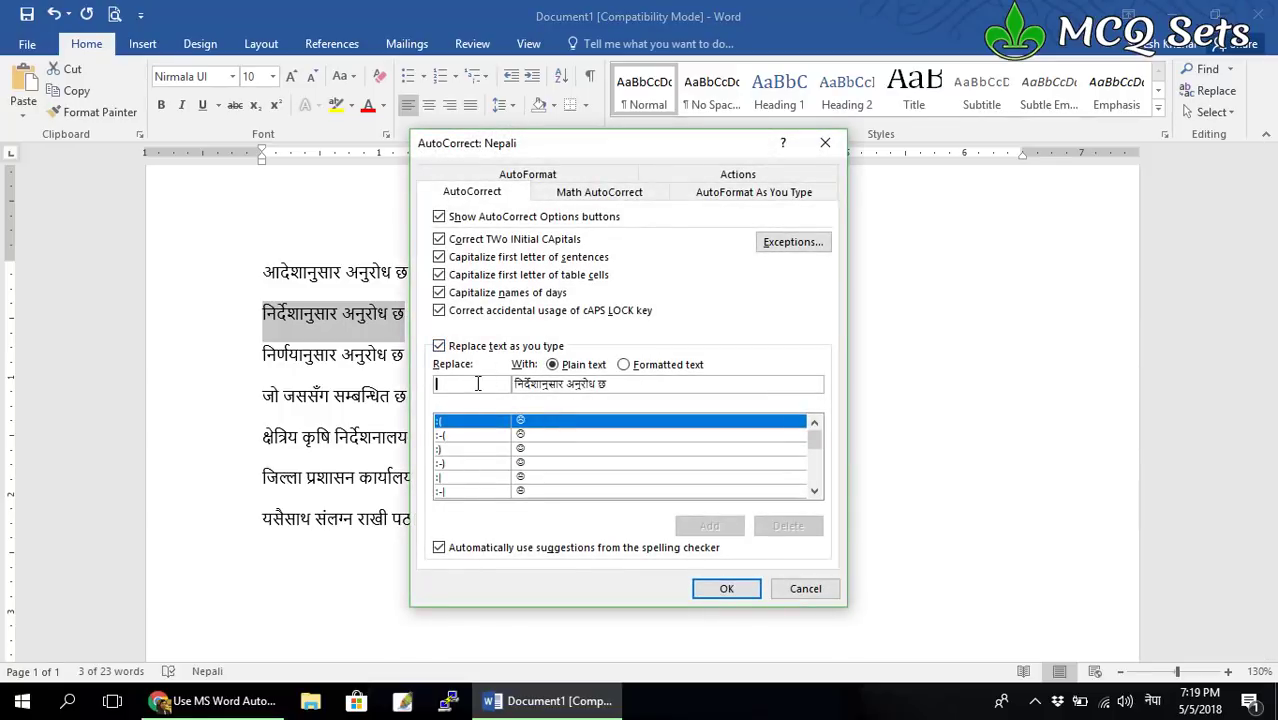
text(नि)
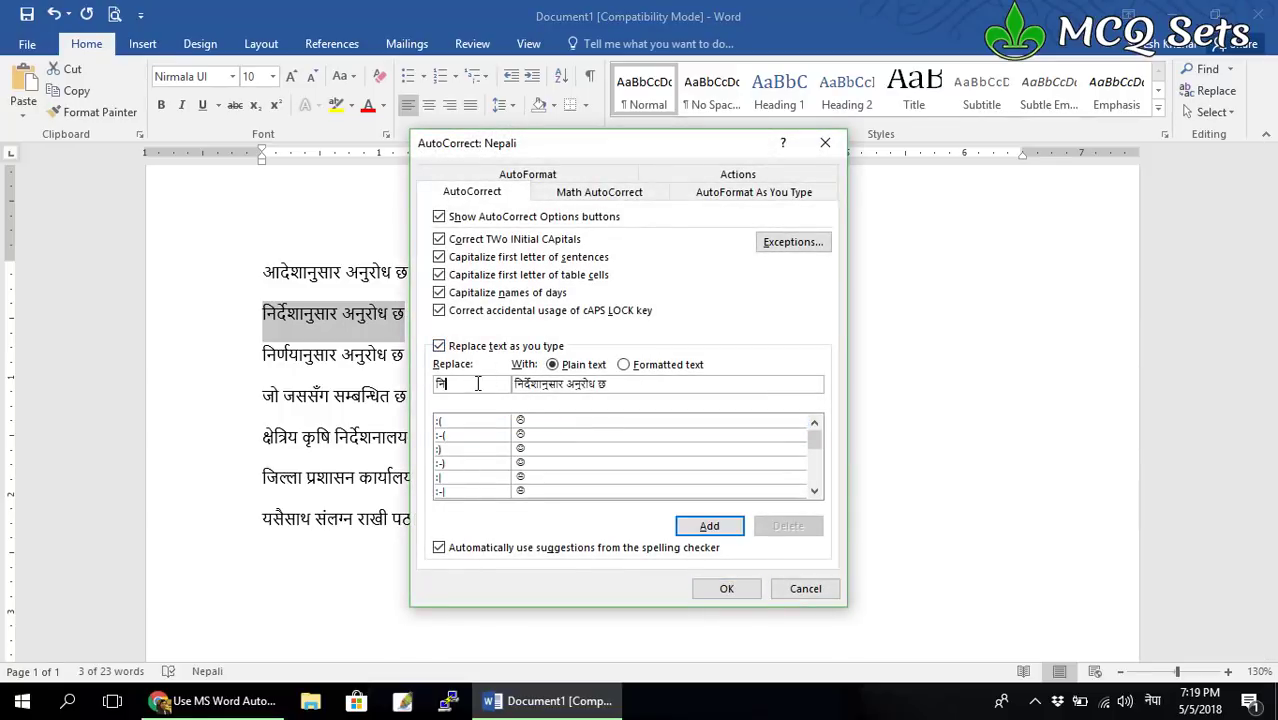
text(र्देश)
text(ा)
click(707, 528)
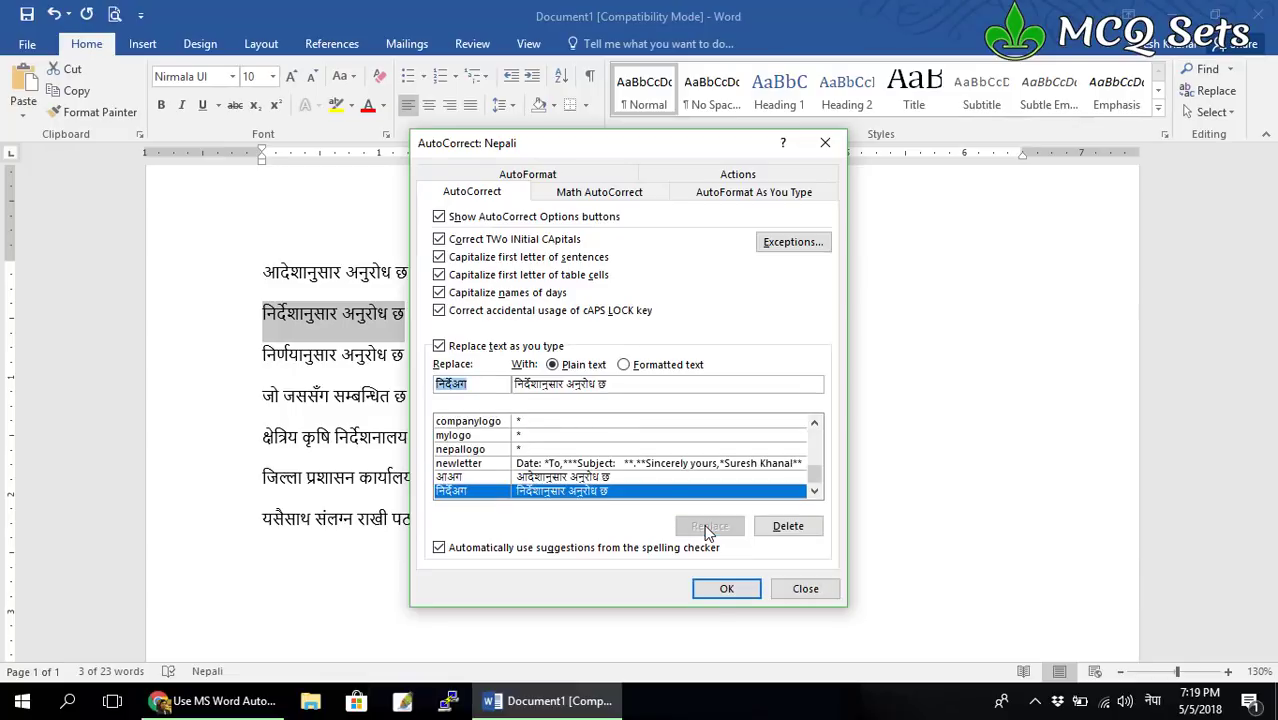
click(734, 590)
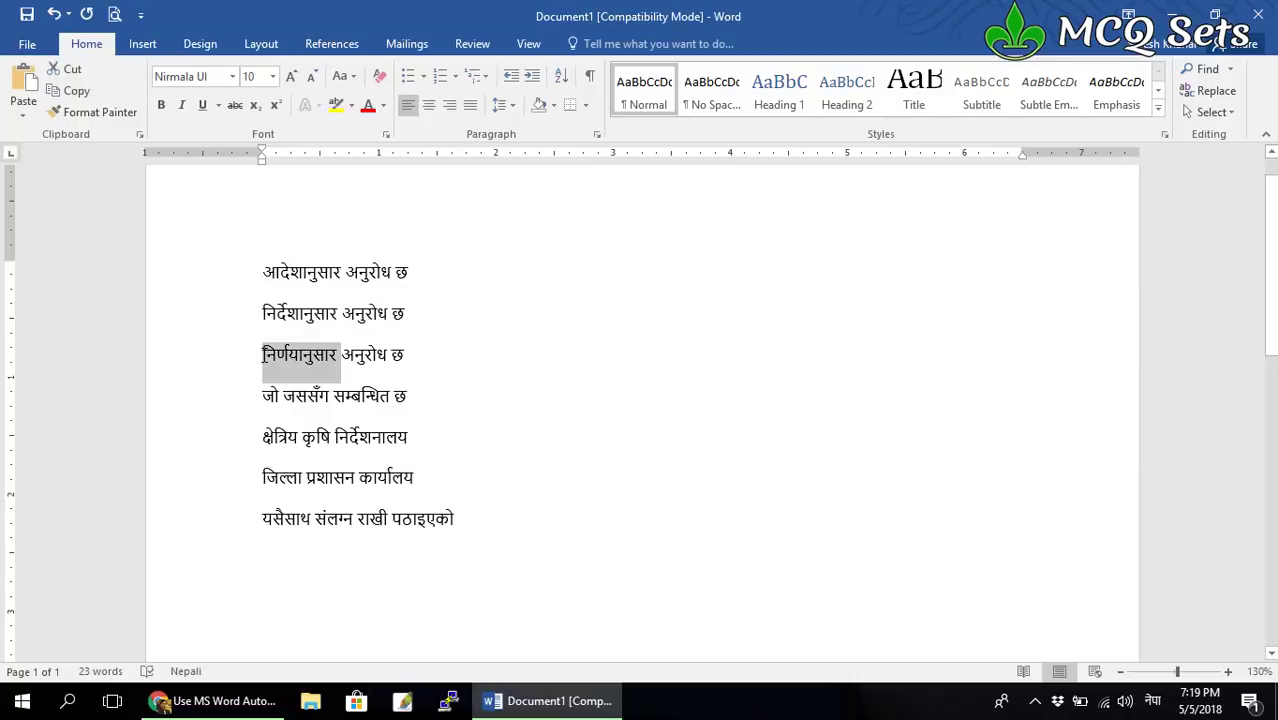
Select the third line and add AutoCorrect shortcut 'निअग' for 'निर्णयानुसार अनुरोध छ'.
drag(263, 354, 391, 356)
key(shift+Right)
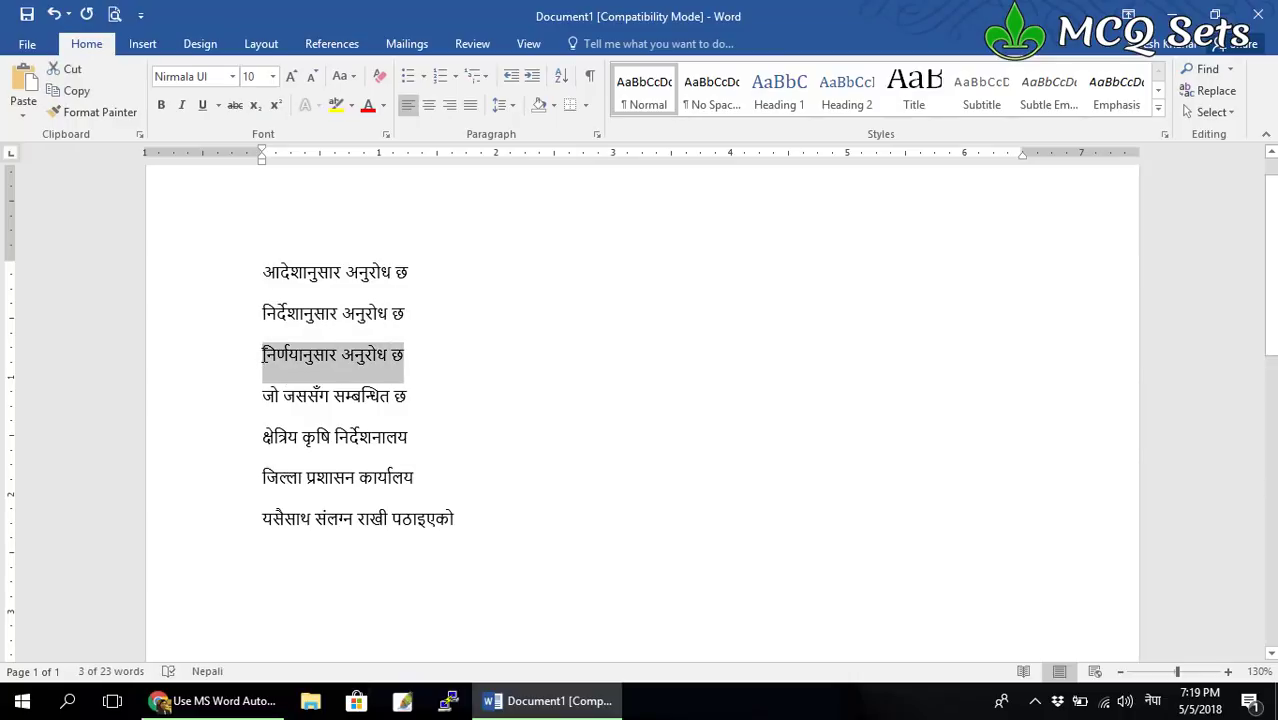
key(alt)
key(t)
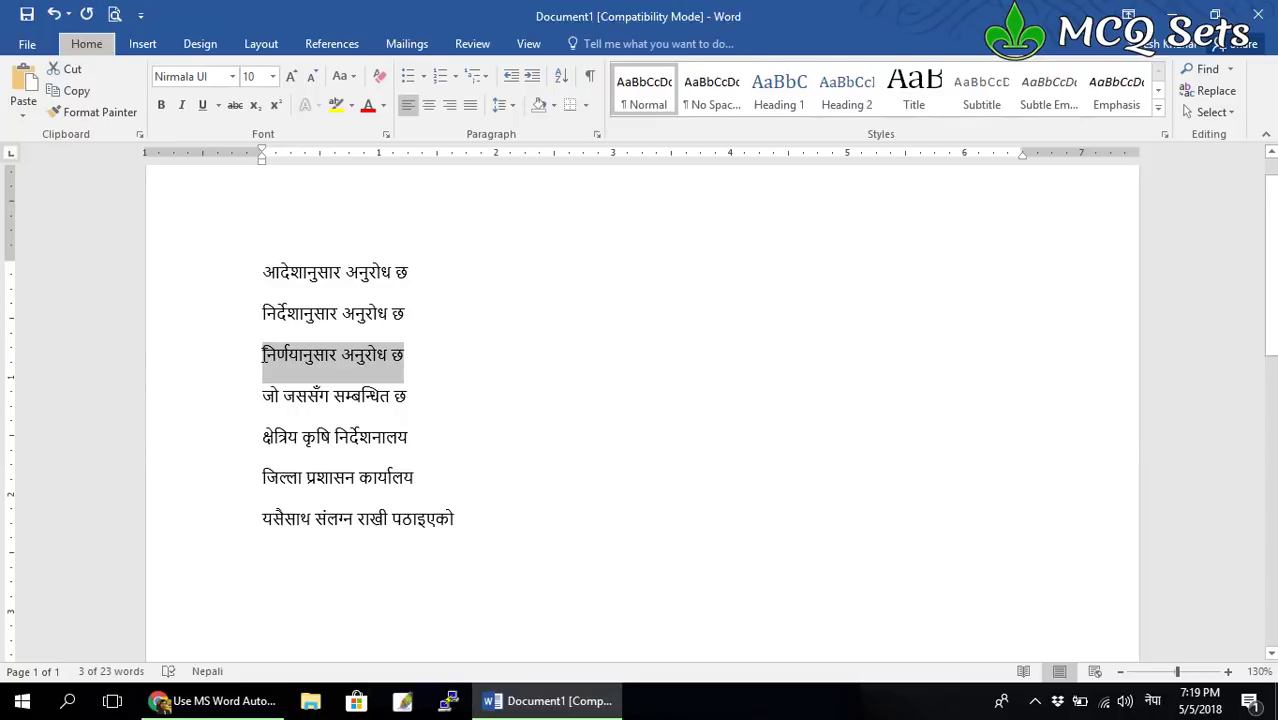
key(a)
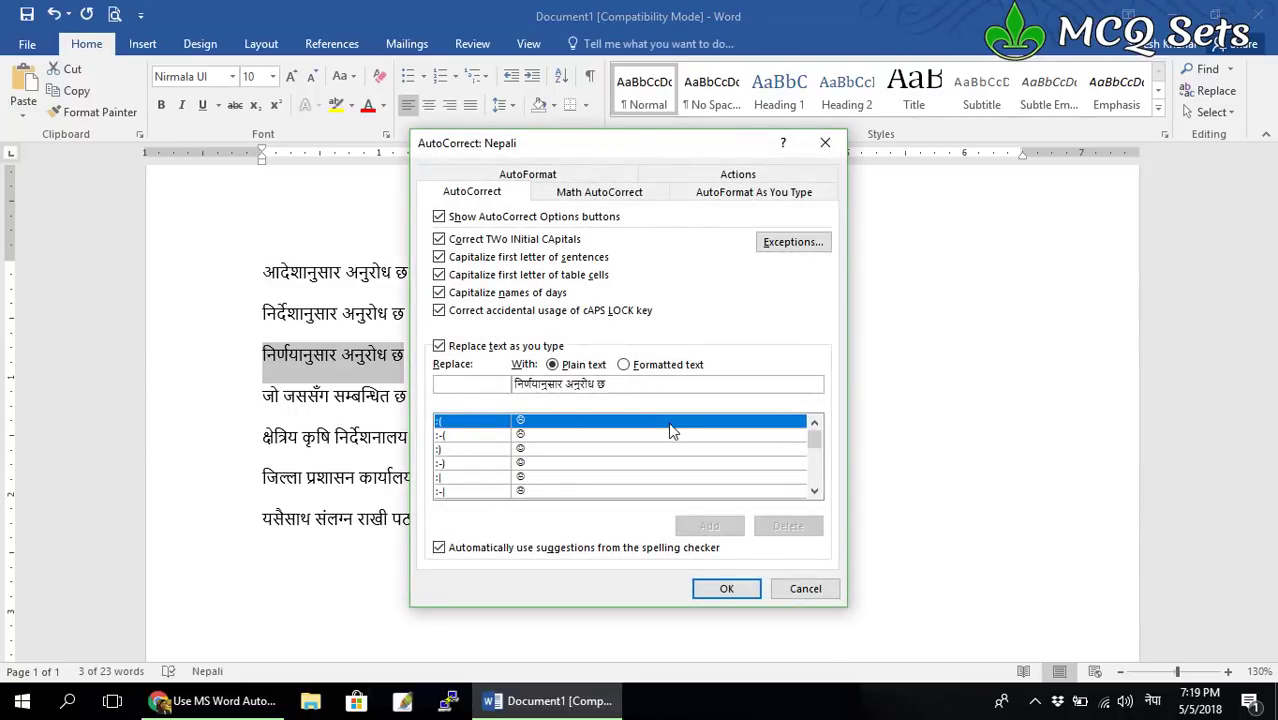
text(नि)
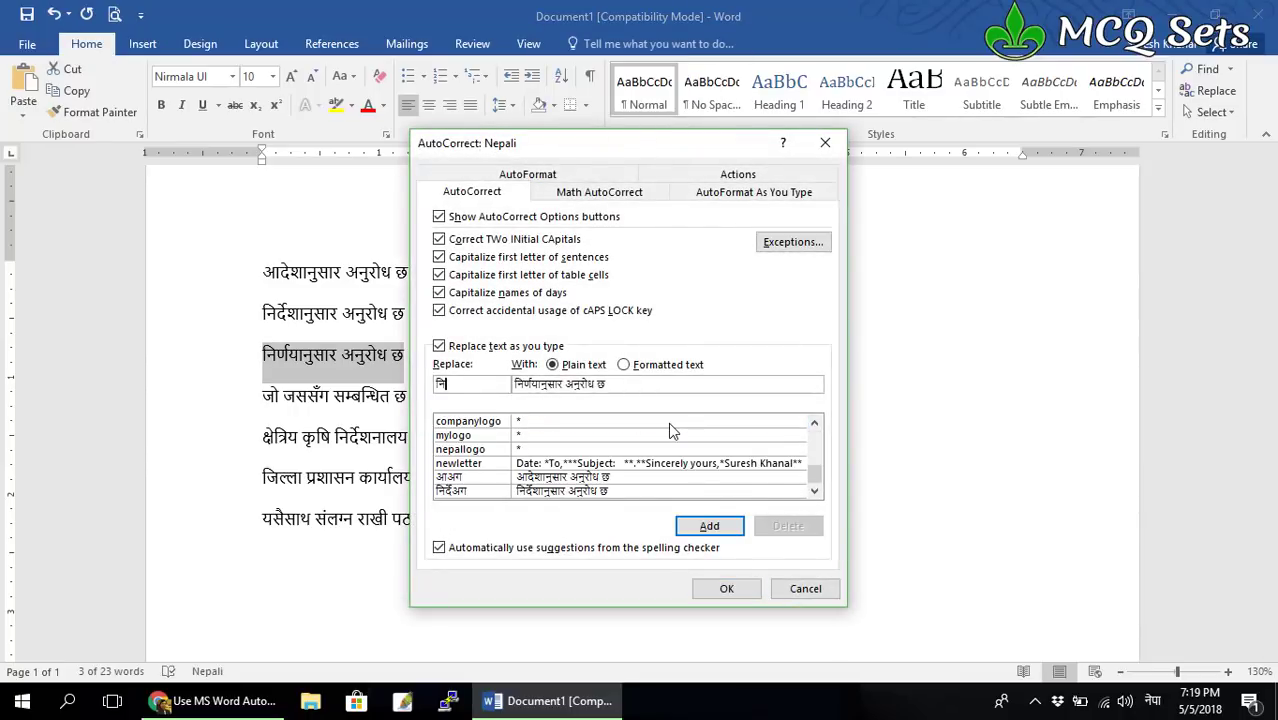
text(अग)
click(707, 527)
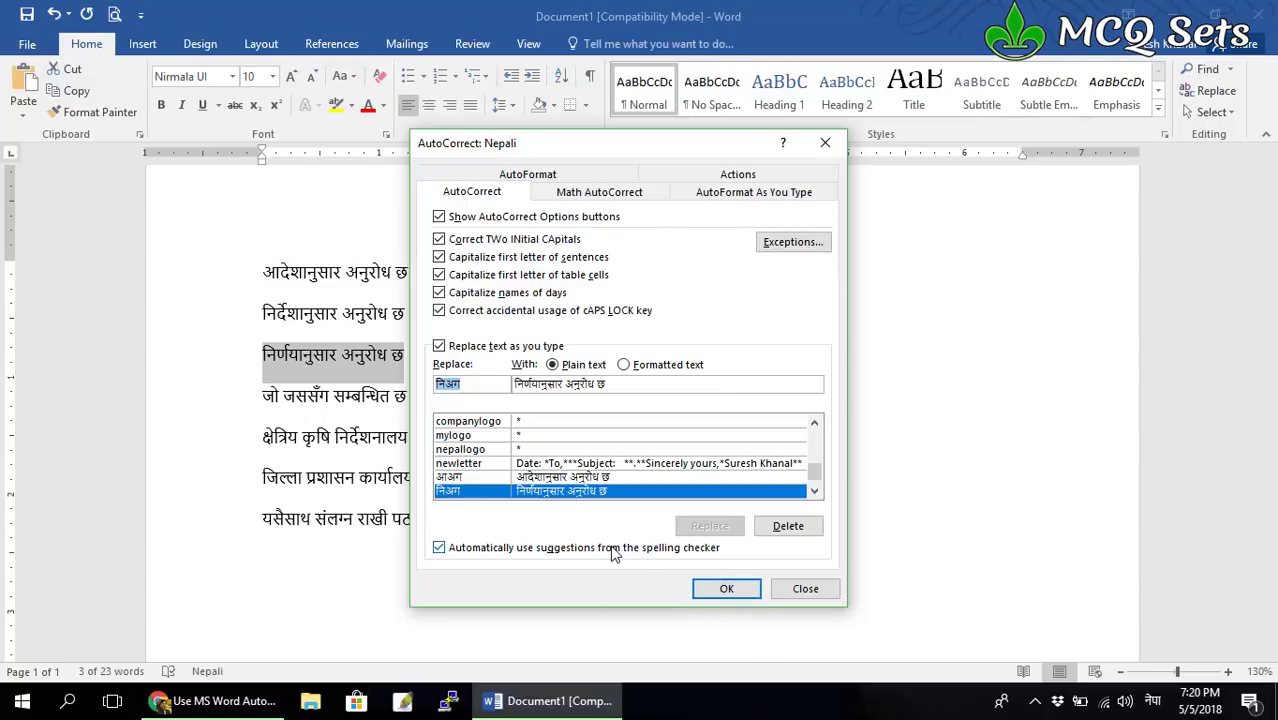
key(Return)
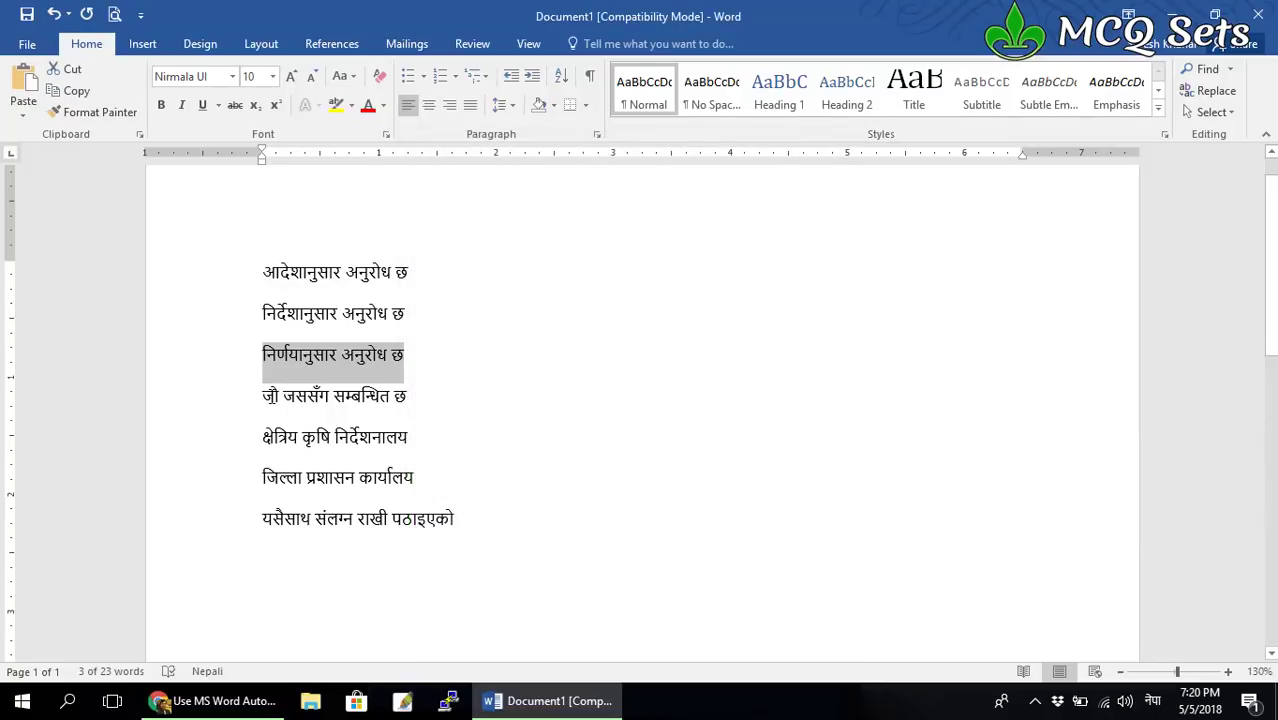
Create AutoCorrect shortcut 'जोजस' for the line 'जो जससँग सम्बन्धित छ'.
drag(272, 396, 410, 395)
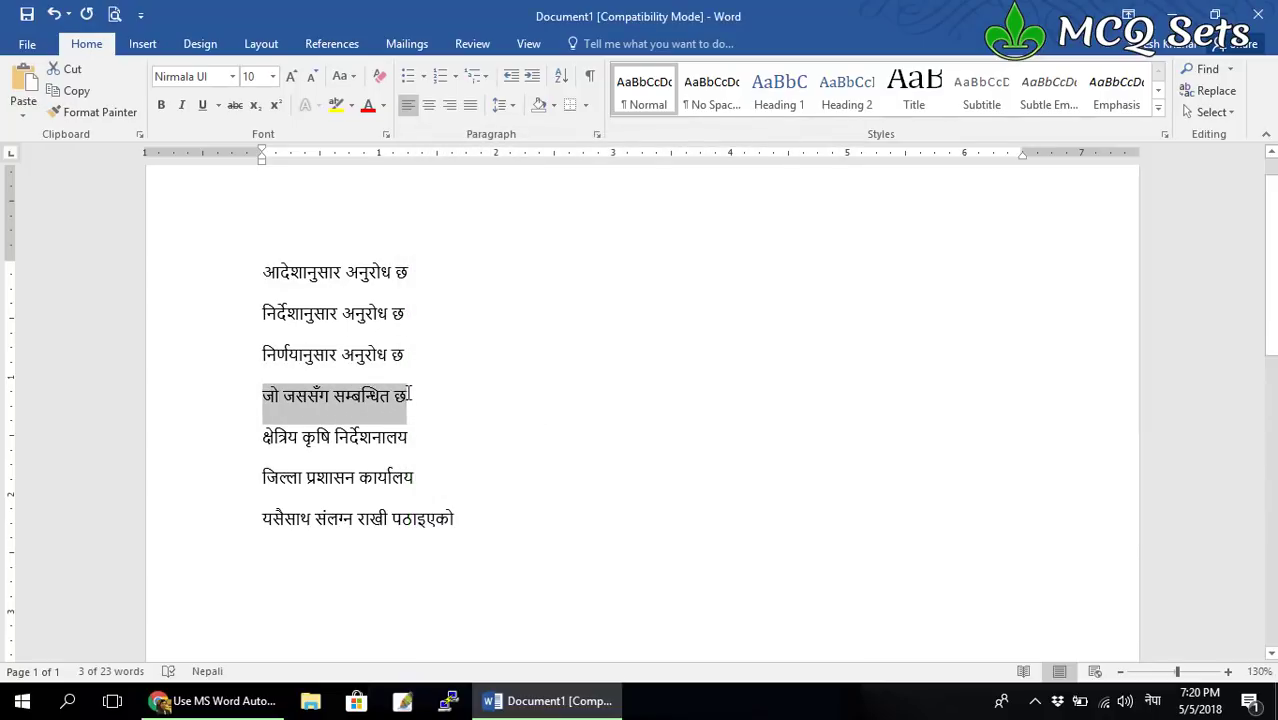
key(alt)
text(ta)
text(जोज)
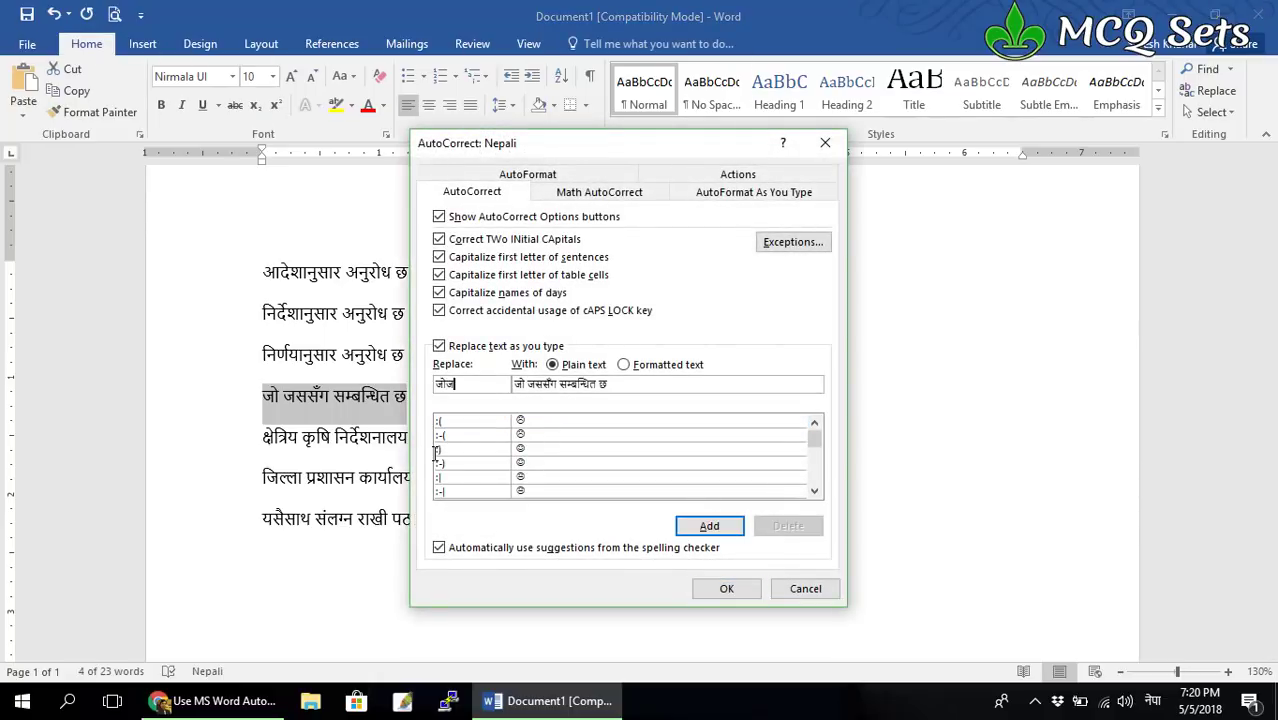
text(स)
key(Return)
key(Return)
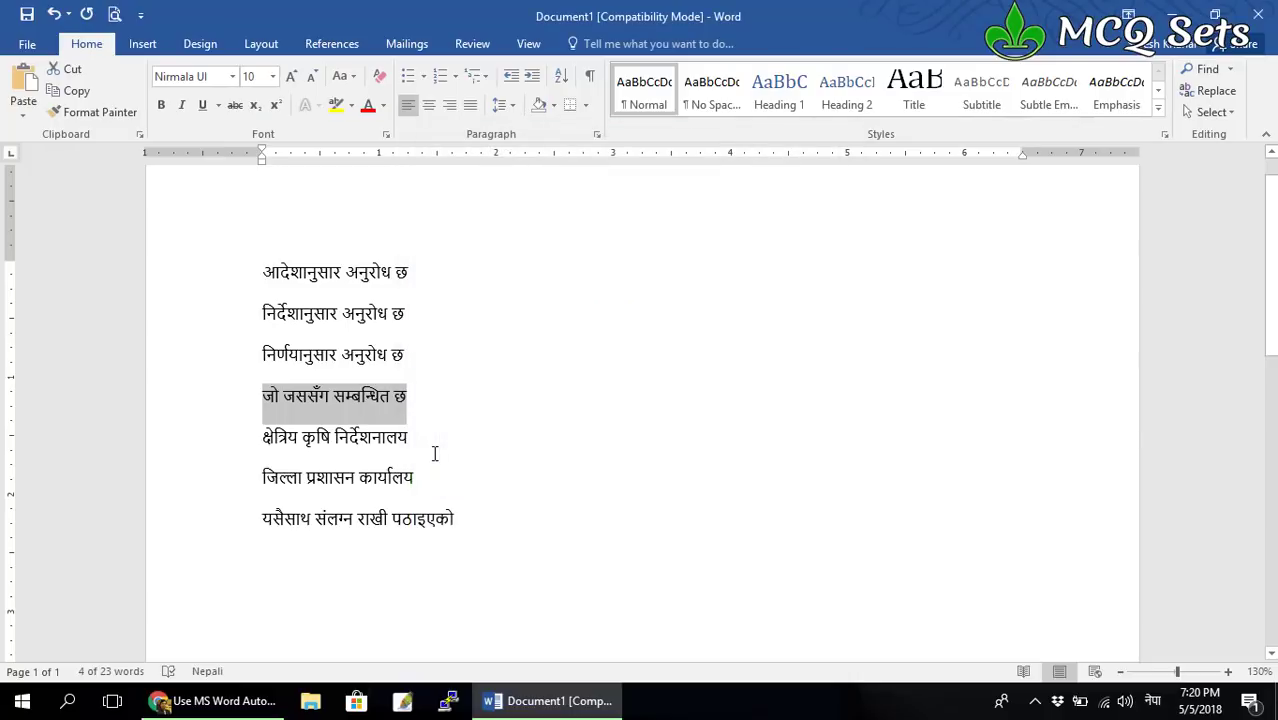
Select the line 'क्षेत्रिय कृषि निर्देशनालय' without its paragraph mark using the keyboard.
click(434, 453)
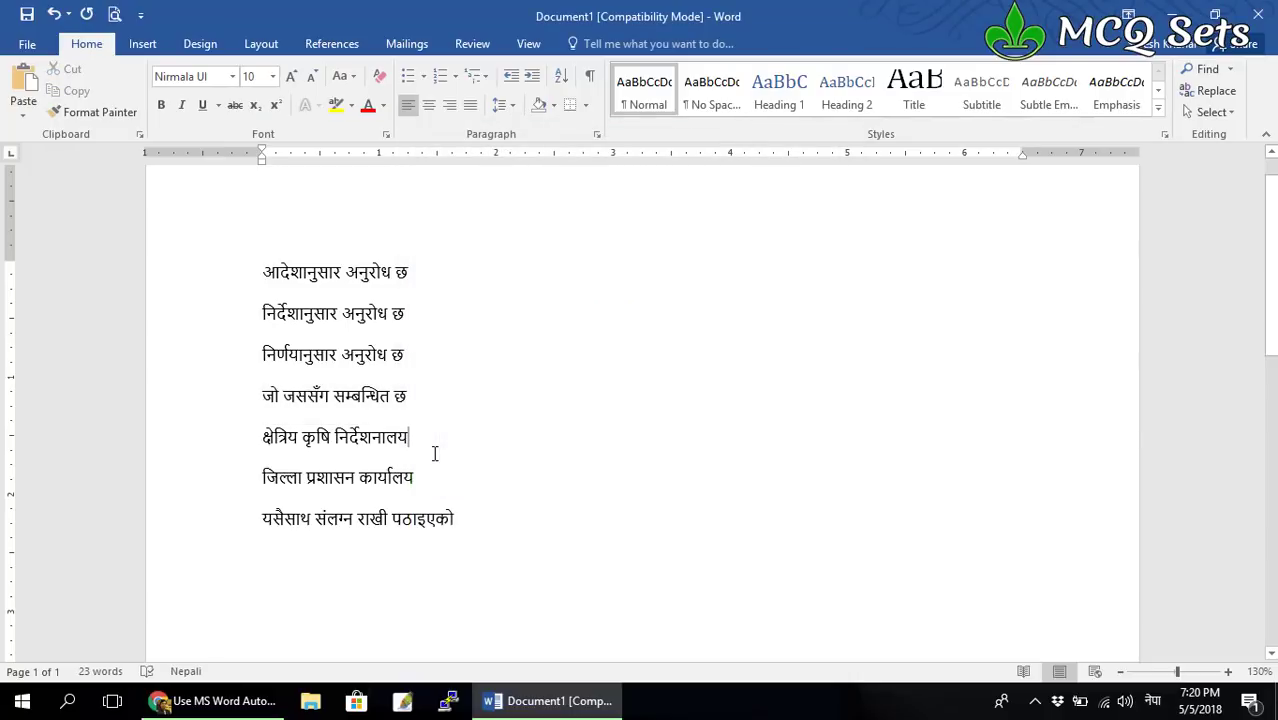
key(ctrl+Left)
key(ctrl+Left)
key(Up)
key(End)
key(Right)
key(ctrl+shift+Right)
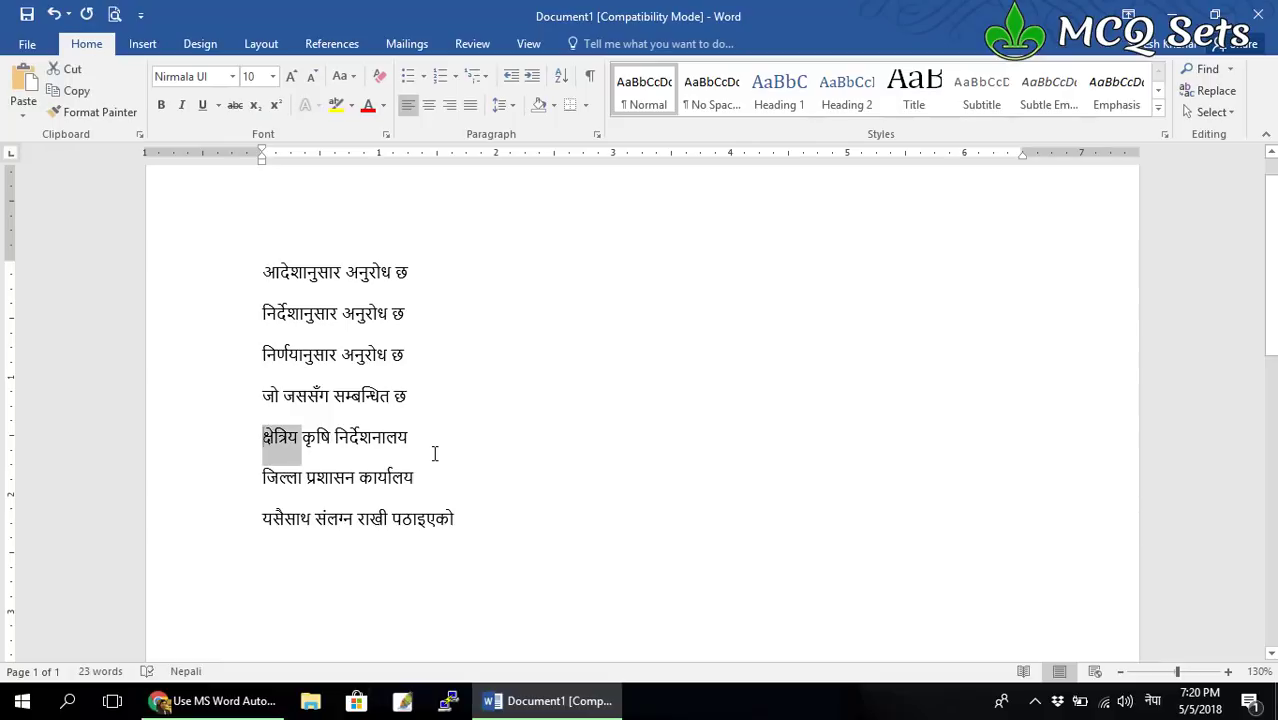
key(ctrl+shift+Right)
key(ctrl+shift+Right)
key(ctrl+shift+Right)
key(ctrl+shift+Left)
key(shift+Left)
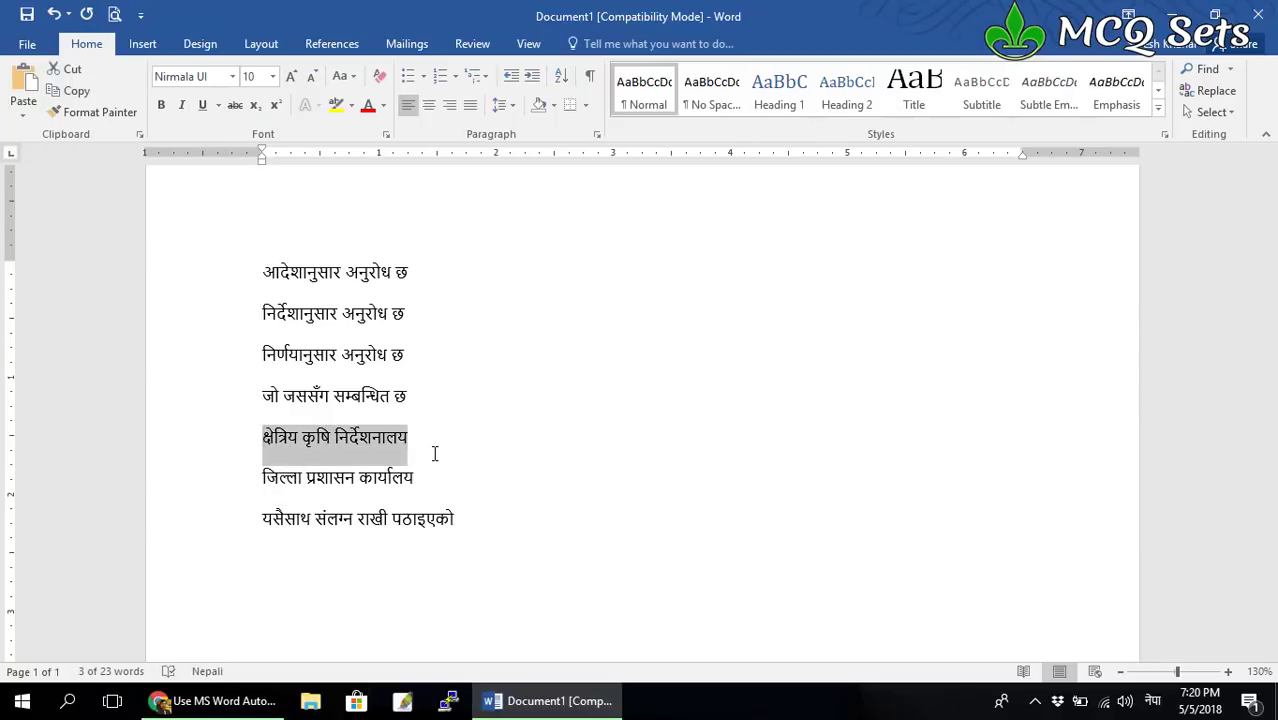
Add AutoCorrect shortcut 'क्षेकृनि' for the selected directorate line.
key(alt)
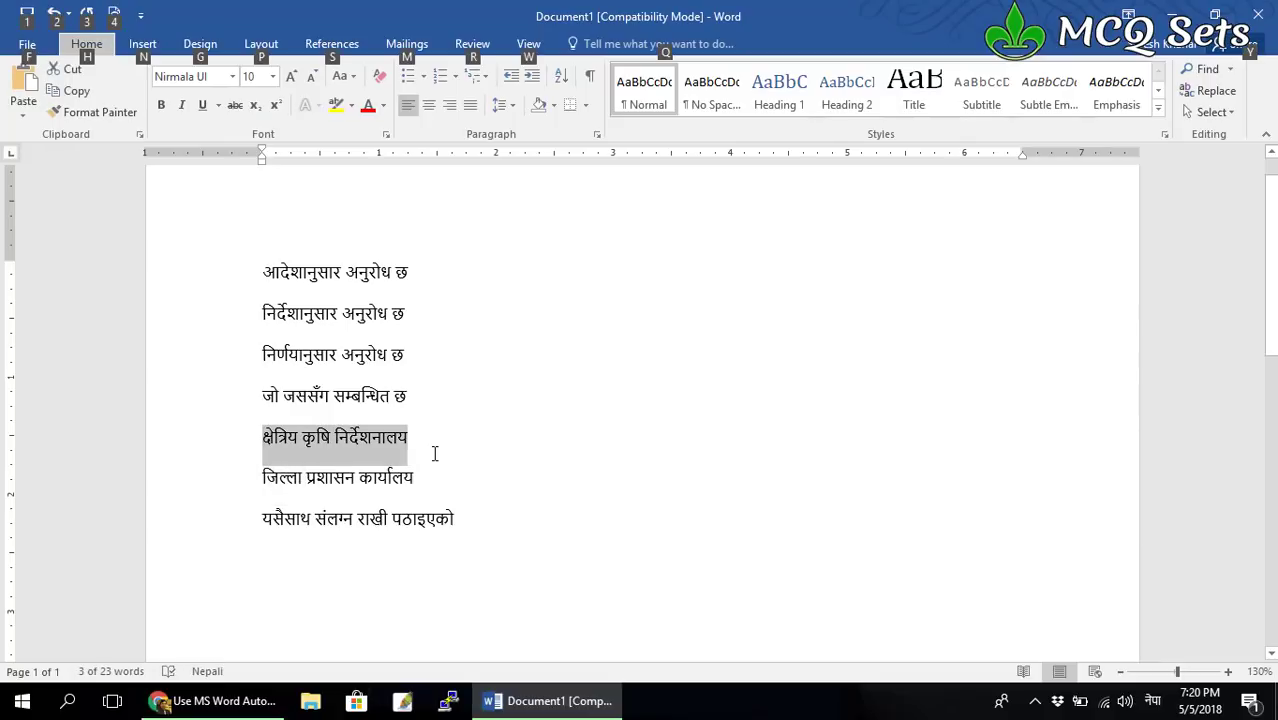
key(t)
key(a)
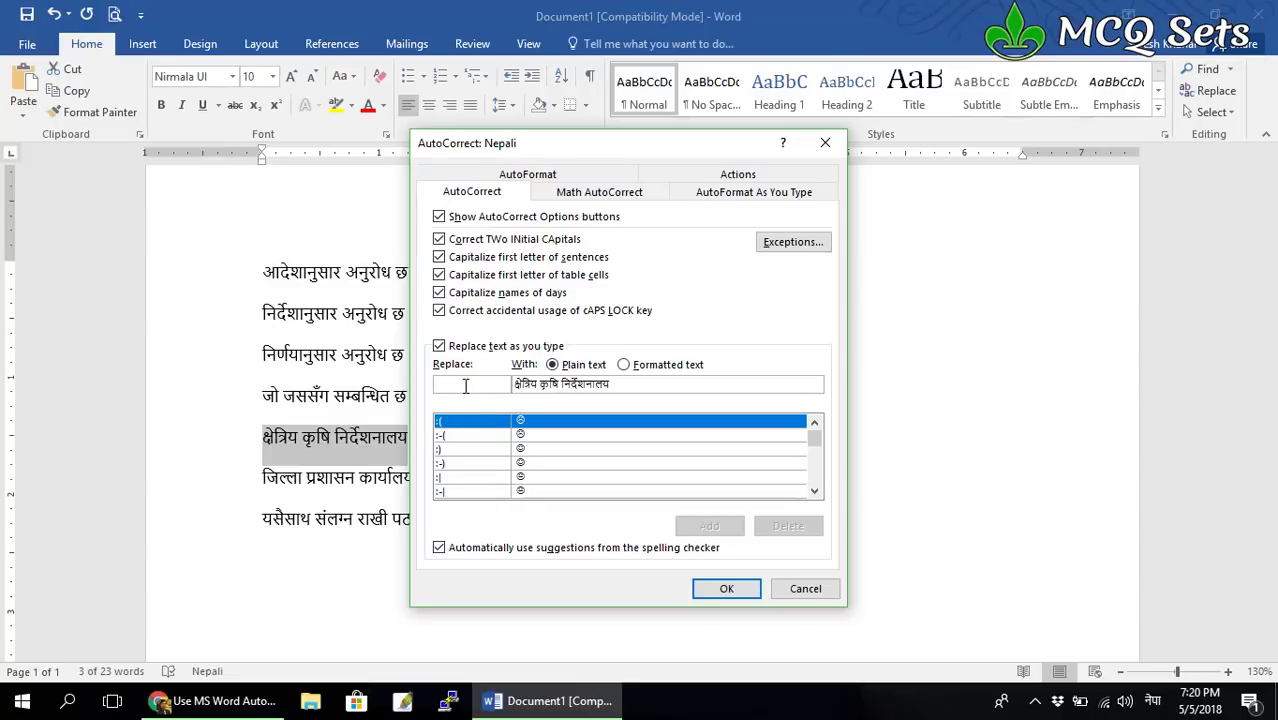
text(क्ष)
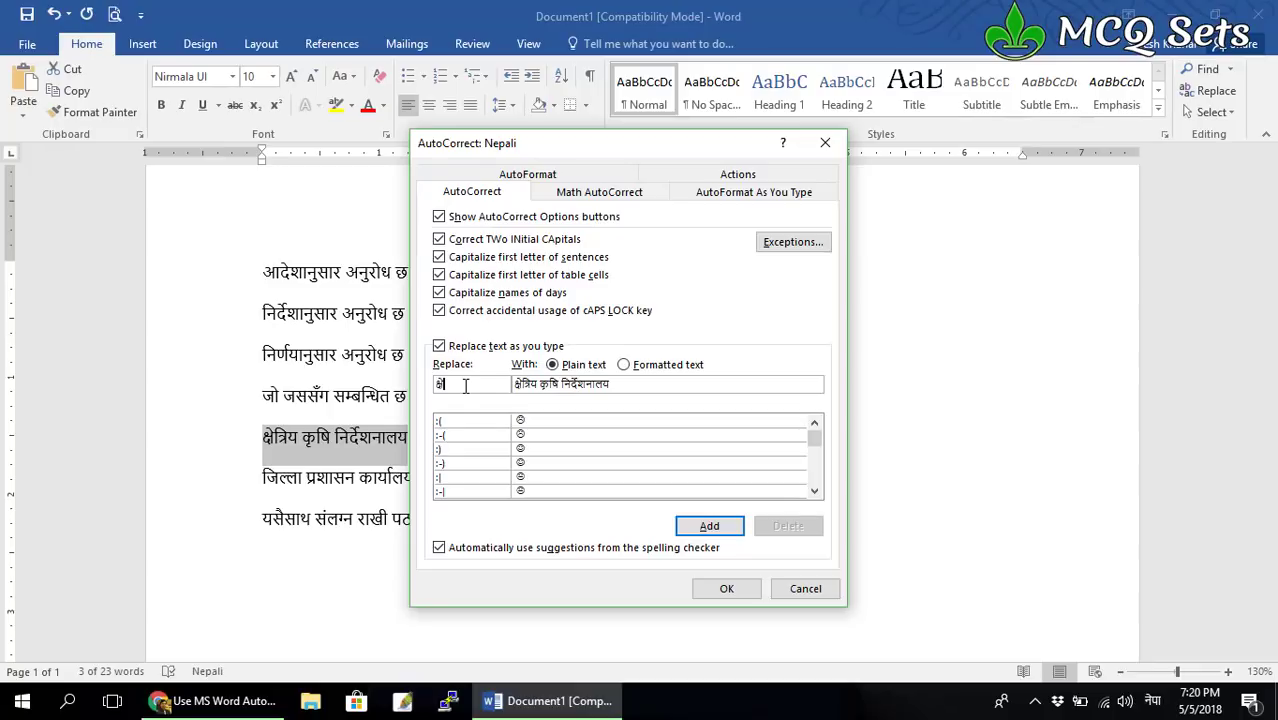
text(कृन)
text(ि)
key(Return)
key(Return)
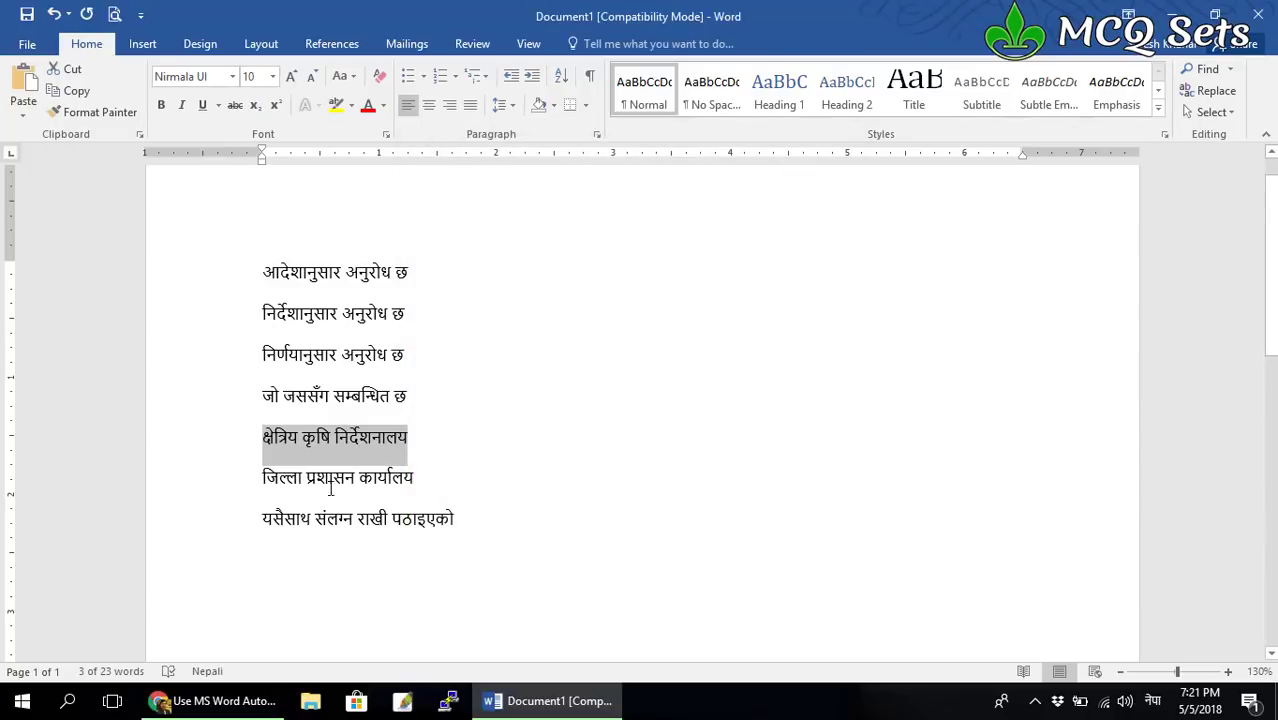
Add an AutoCorrect entry so जिप्रका expands to line 6's 'जिल्ला प्रशासन कार्यालय'.
click(268, 482)
key(ctrl+shift+Right)
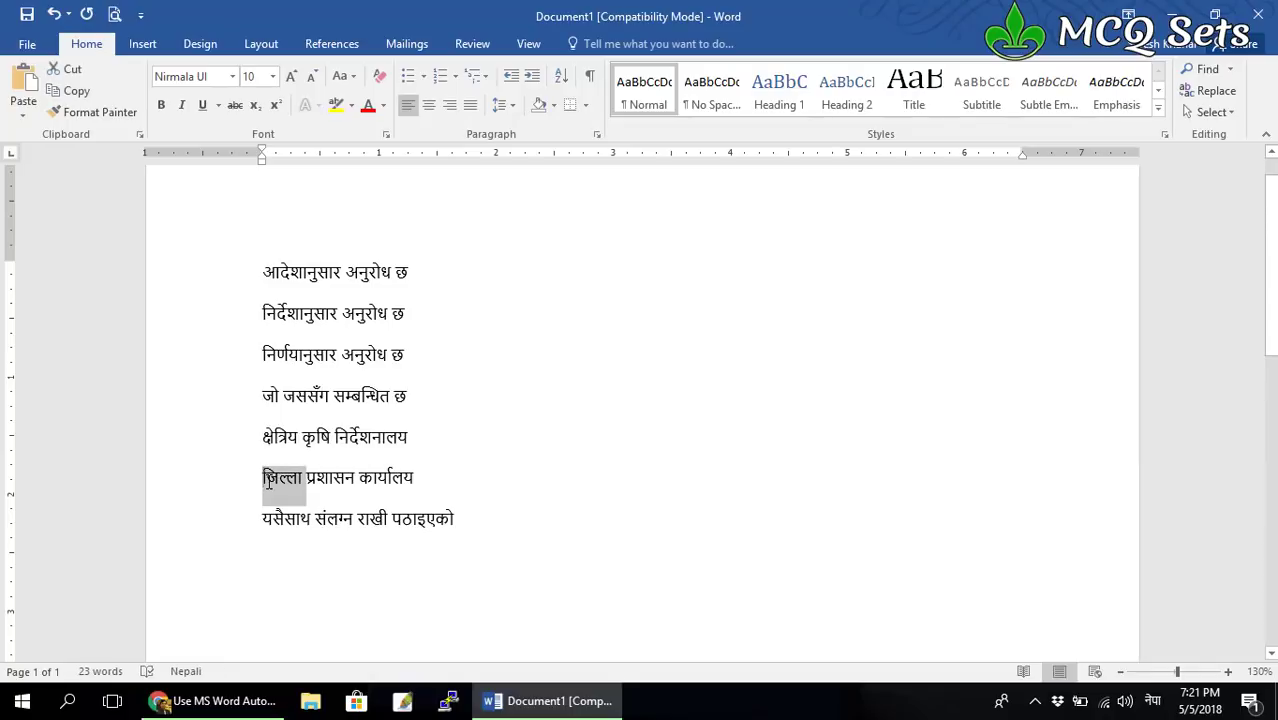
key(ctrl+shift+Right)
key(ctrl+shift+Right)
key(shift+Left)
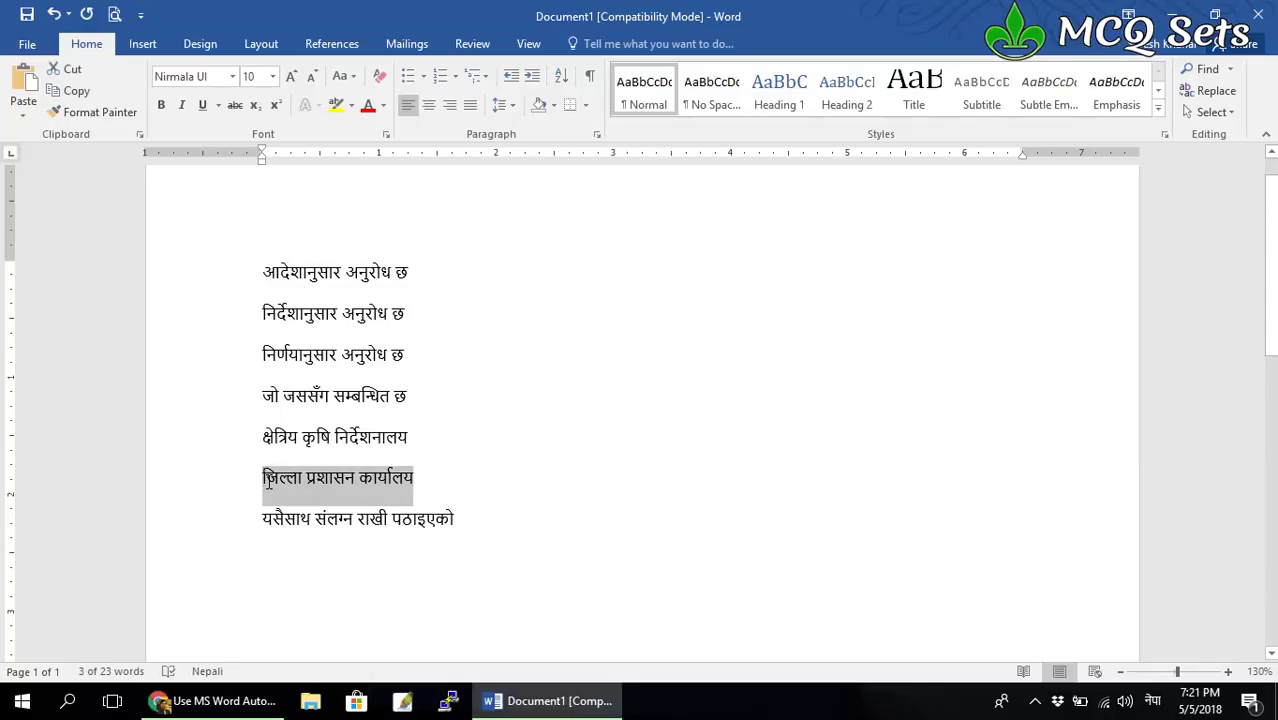
key(alt+t)
text(aजिप)
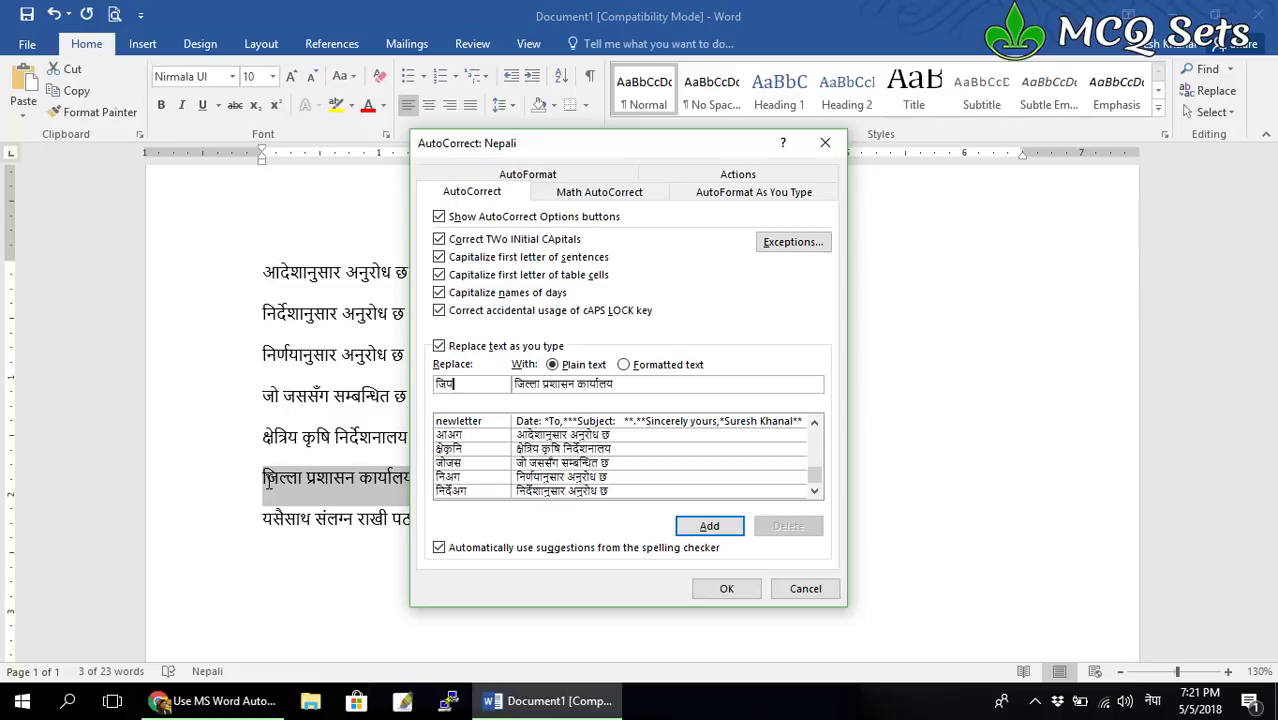
text(्रका)
click(706, 532)
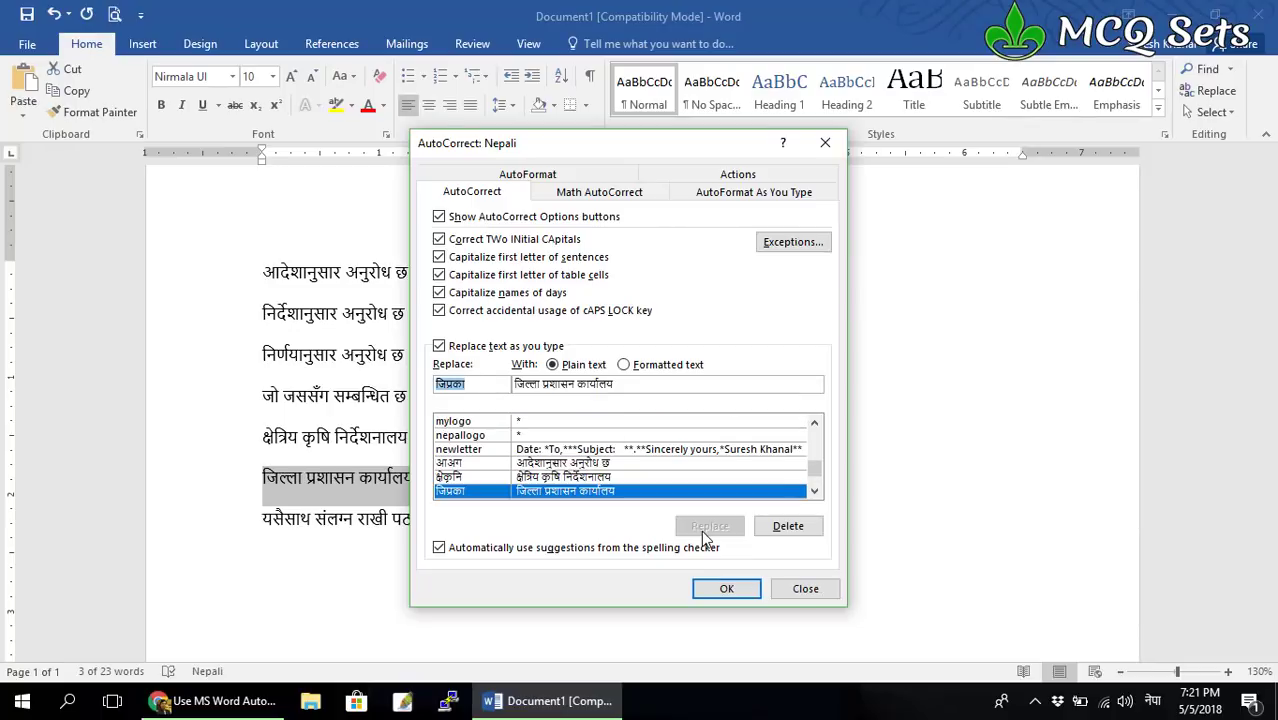
click(726, 589)
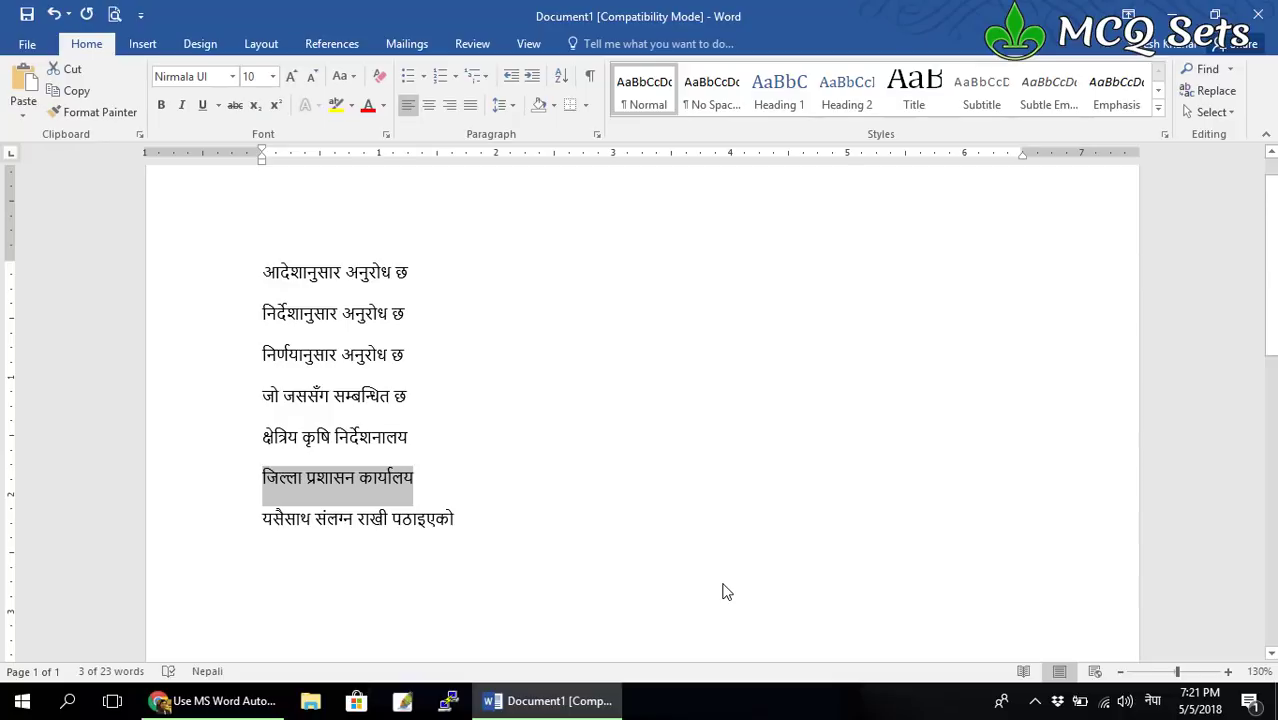
Add an AutoCorrect entry so यसग expands to the last line, 'यसैसाथ संलग्न राखी पठाइएको'.
key(Down)
key(ctrl+Left)
key(ctrl+Left)
key(ctrl+Left)
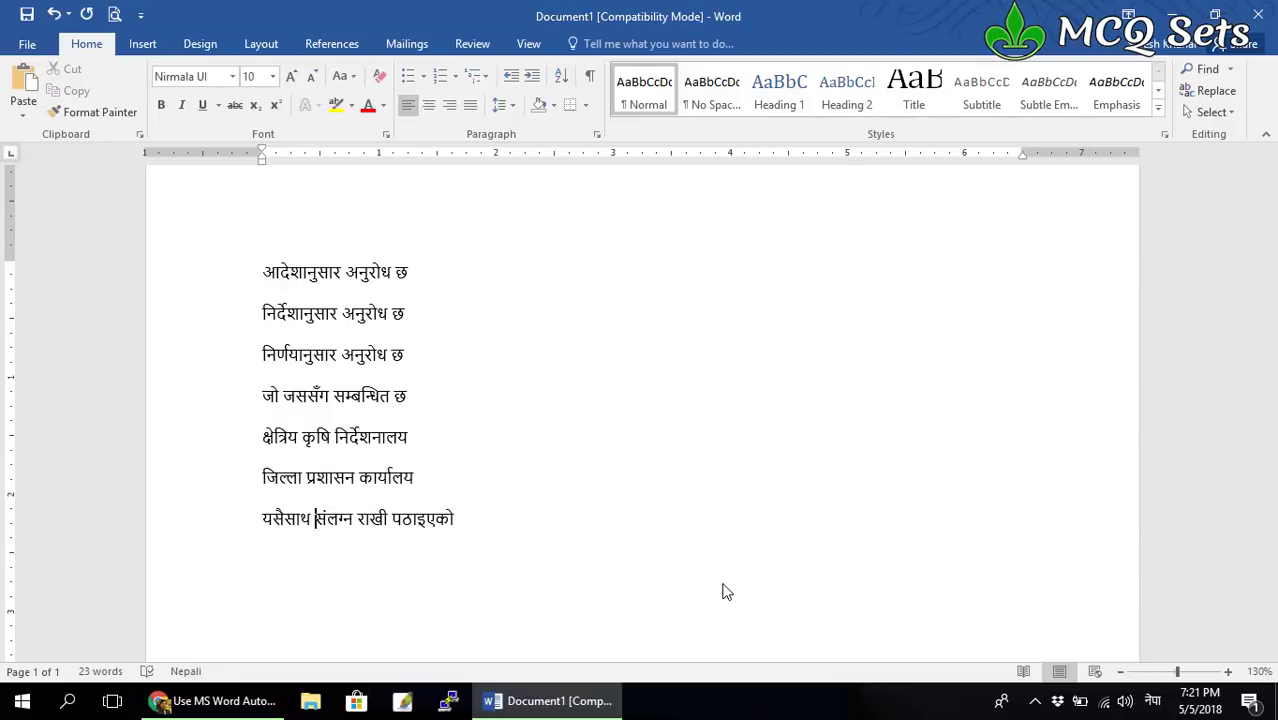
key(Home)
key(ctrl+shift+Right)
key(ctrl+shift+Right)
key(ctrl+shift+Right)
key(ctrl+shift+Right)
key(shift+Left)
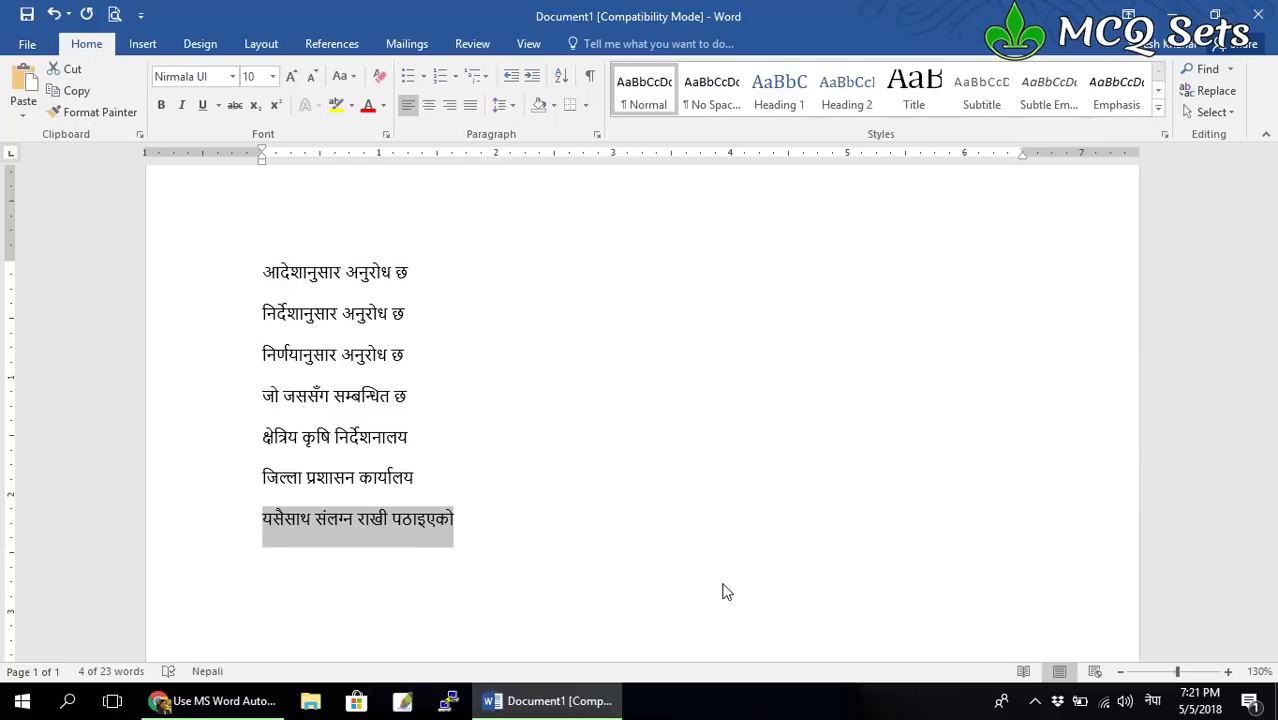
key(alt+t)
text(a)
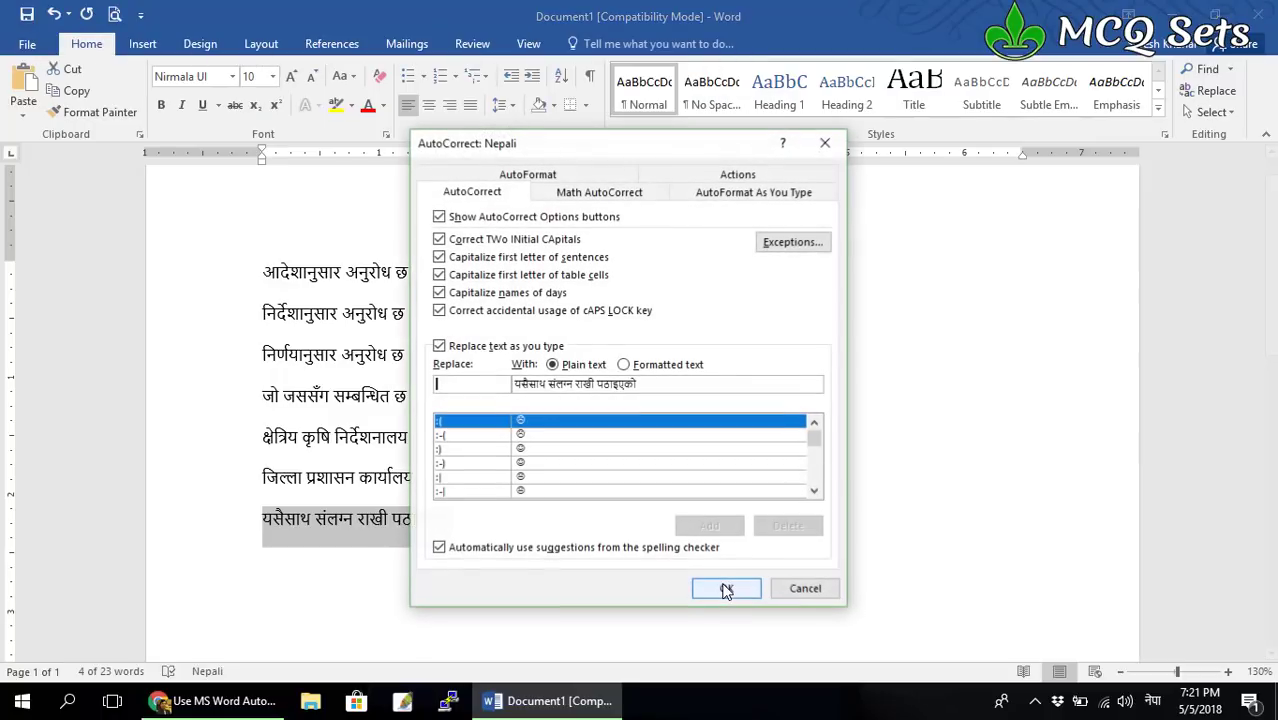
text(यसग)
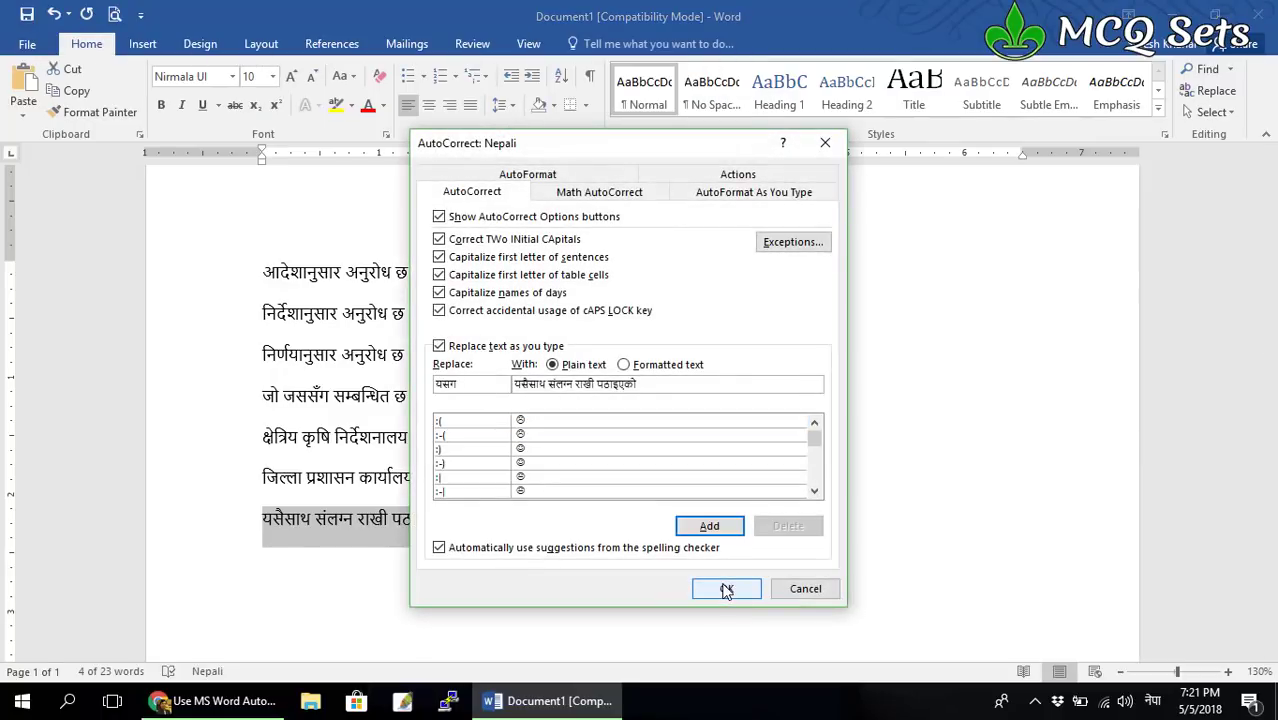
click(726, 589)
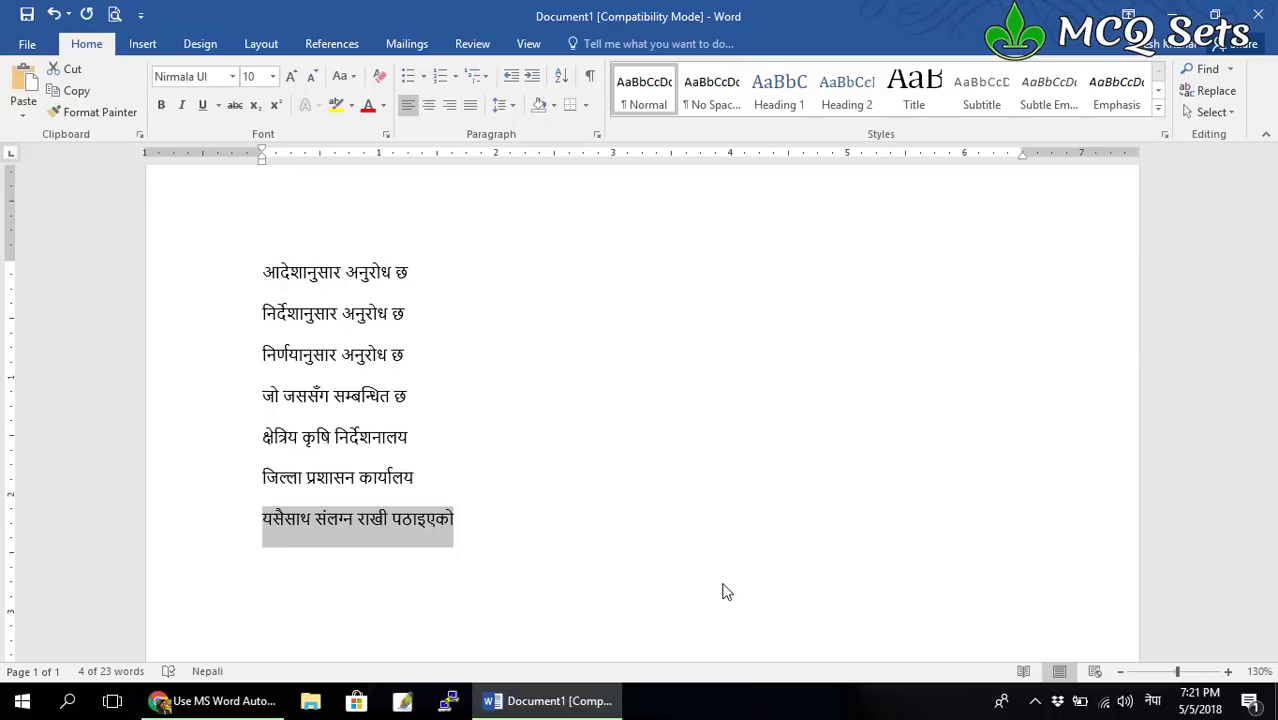
Below the list, type जोजस and the addressees 'श्री क्षेक्रिय कृषि निर्देशनालय' and 'श्री जिल्ला प्रशासन कार्यालय'.
key(Down)
key(Down)
key(Down)
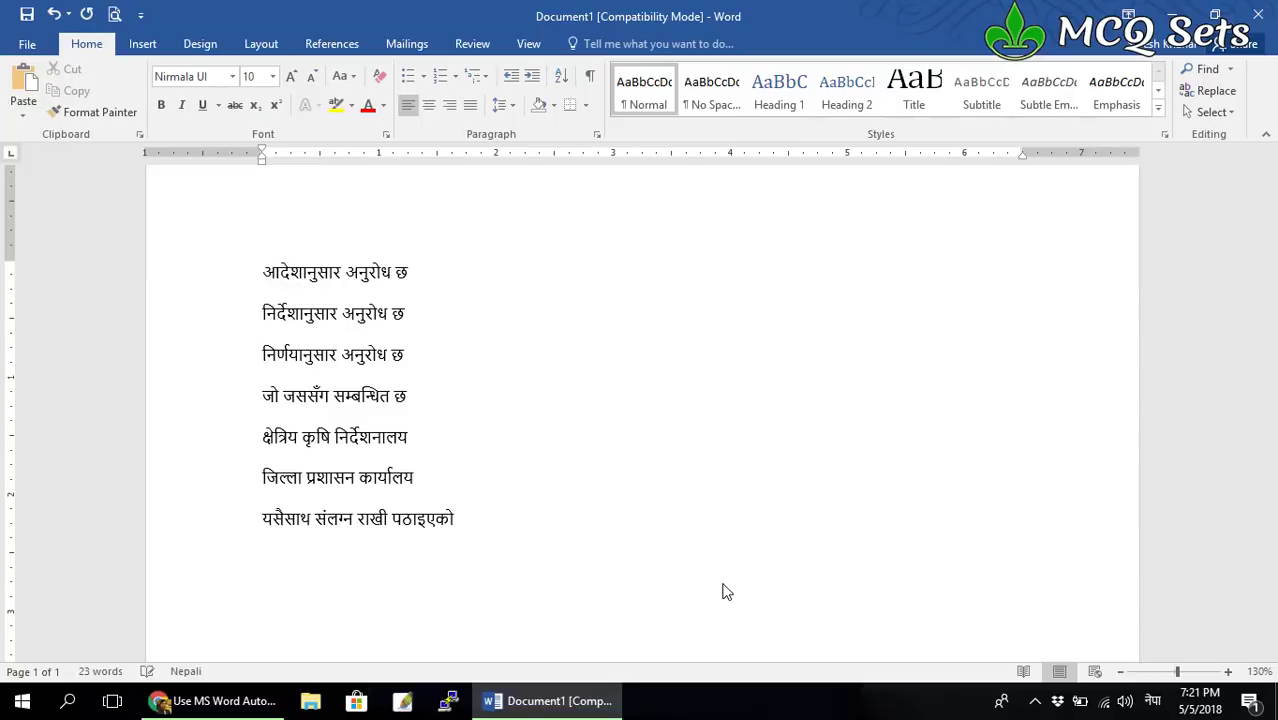
key(Up)
text(जोजस)
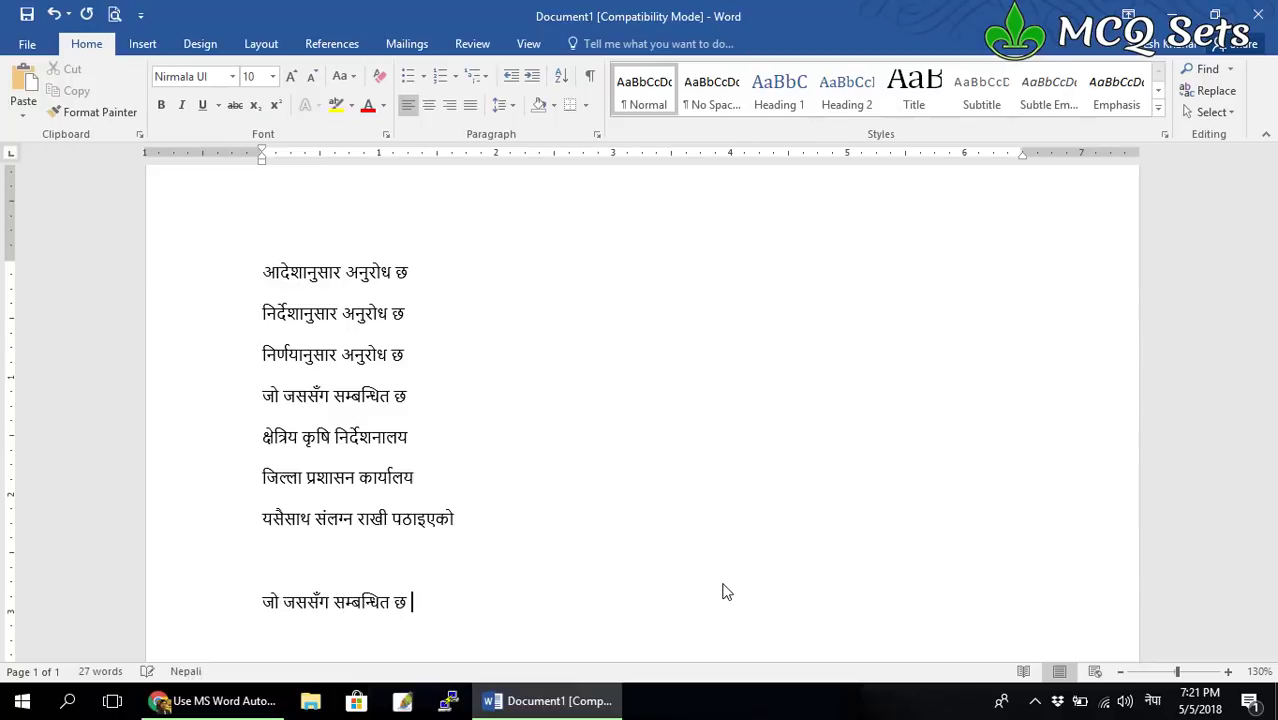
key(Return)
key(Return)
text(श्री)
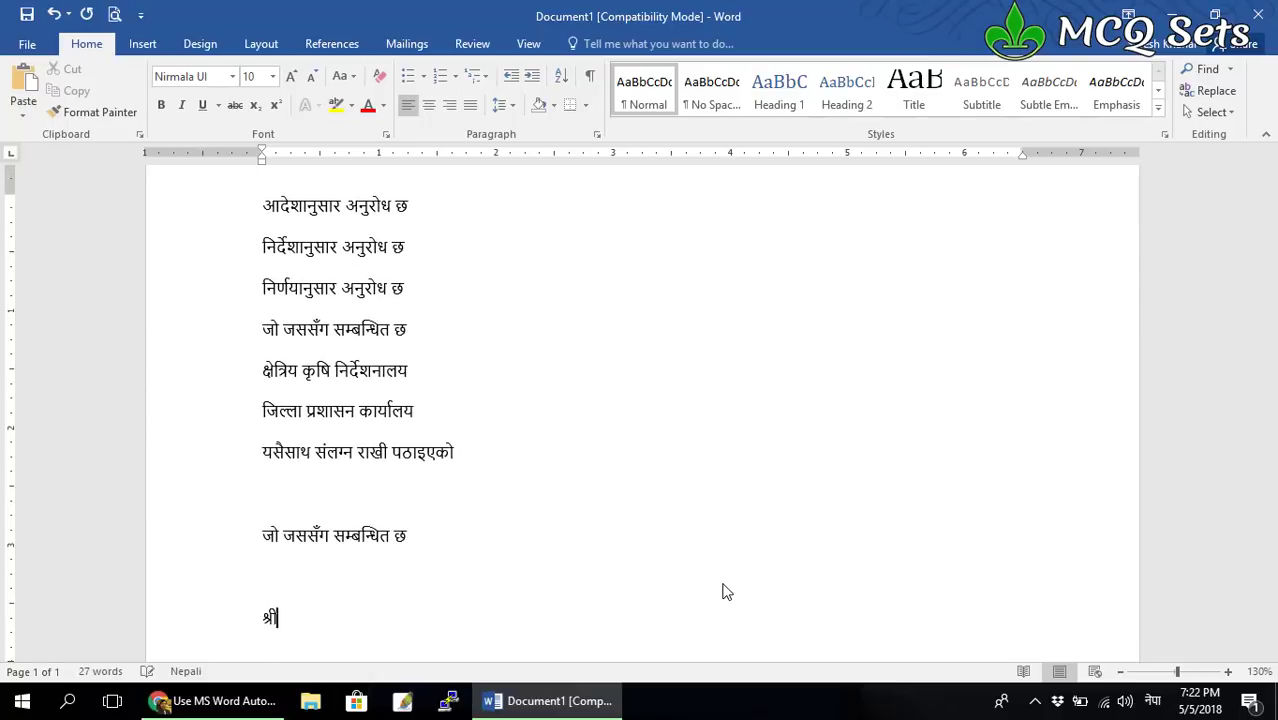
text( क्षेक्र)
text(िय कृषि निर्देशनालय)
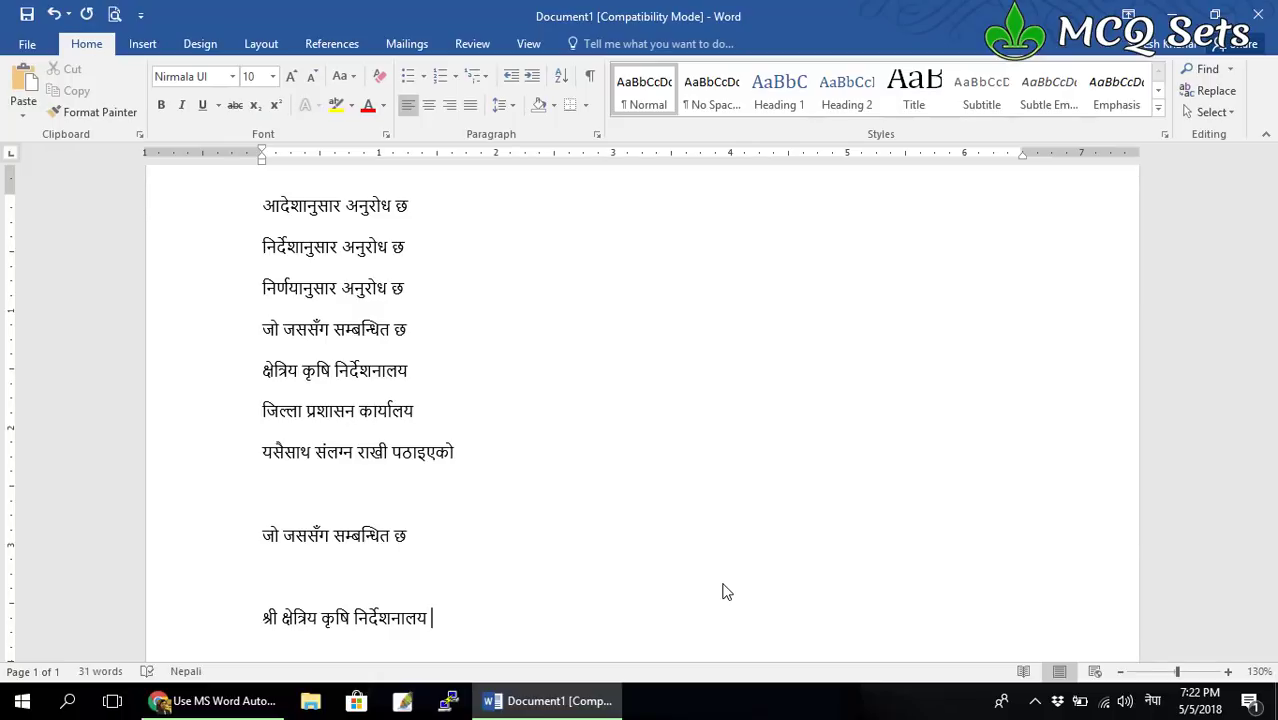
key(Return)
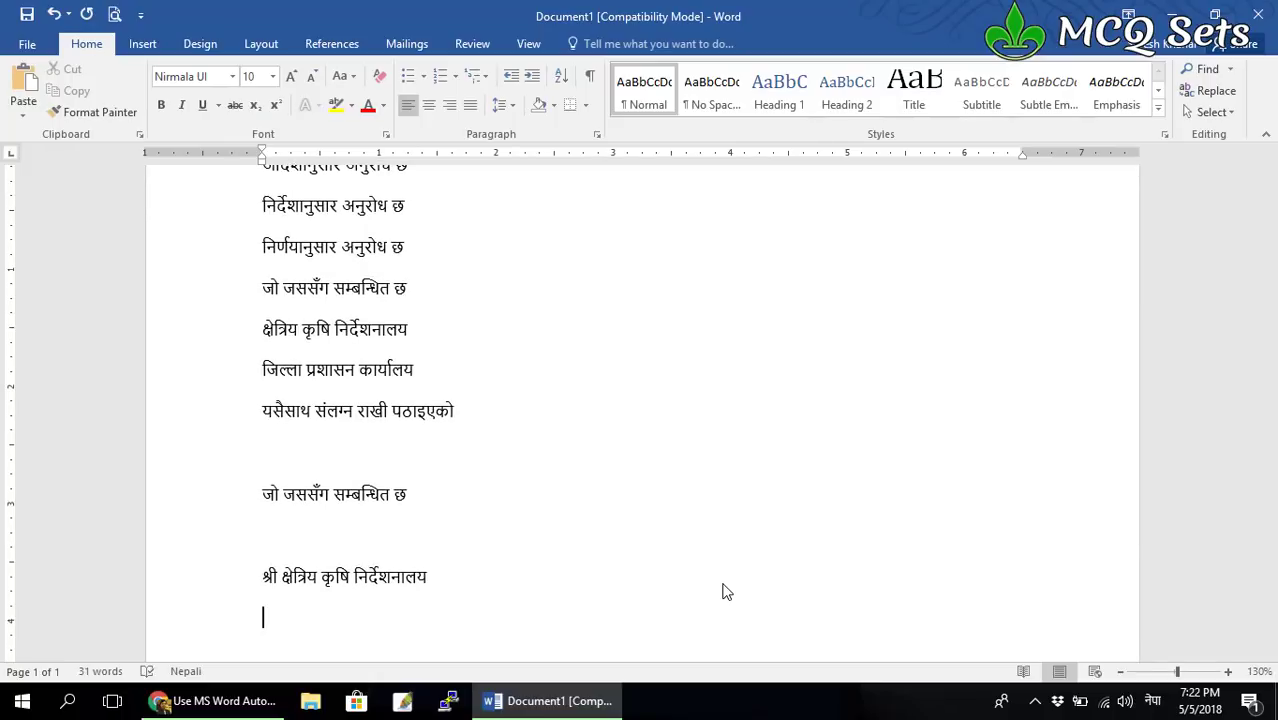
key(Return)
text(श्री जिल्)
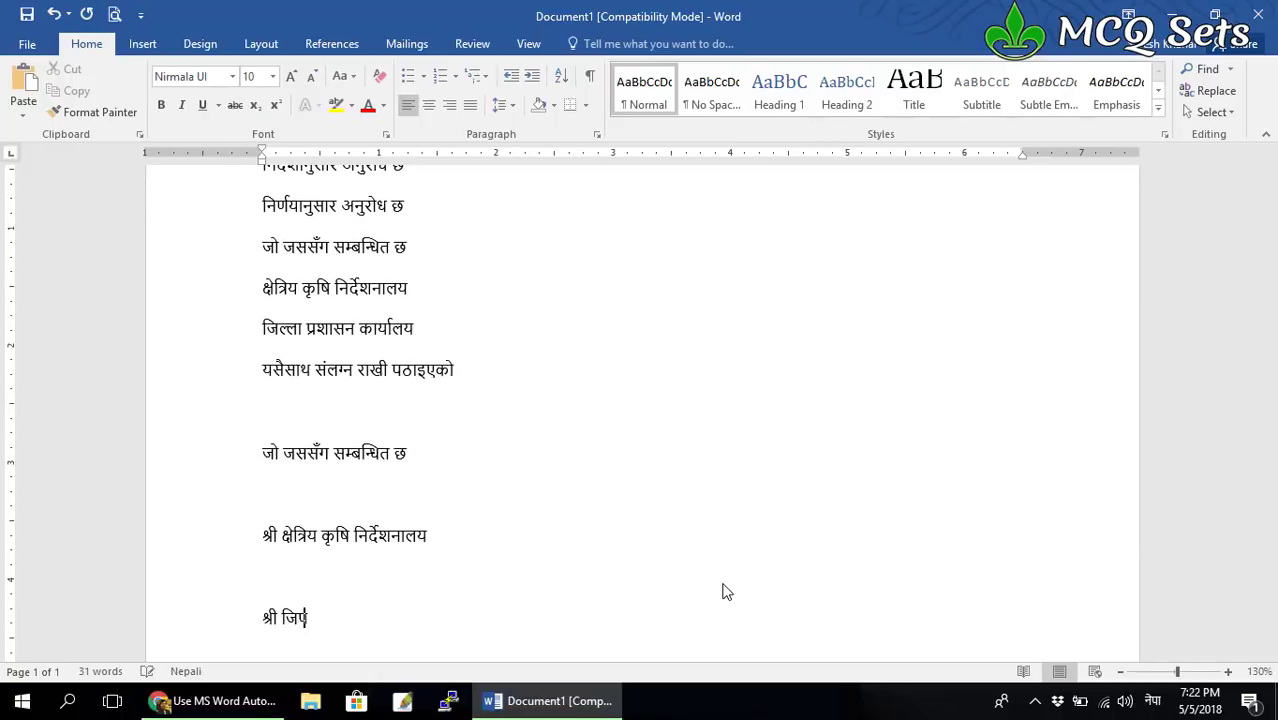
text(प)
key(Return)
key(BackSpace)
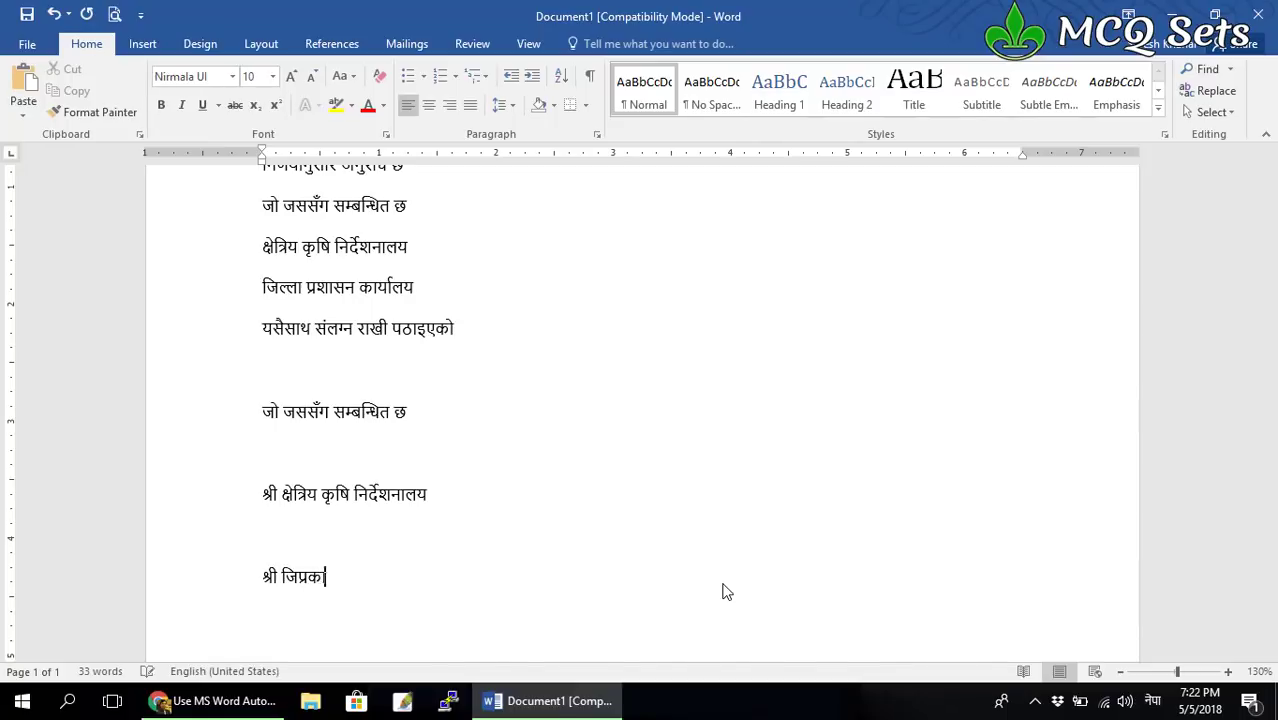
text(ल्ला प्रशासन कार्यालय)
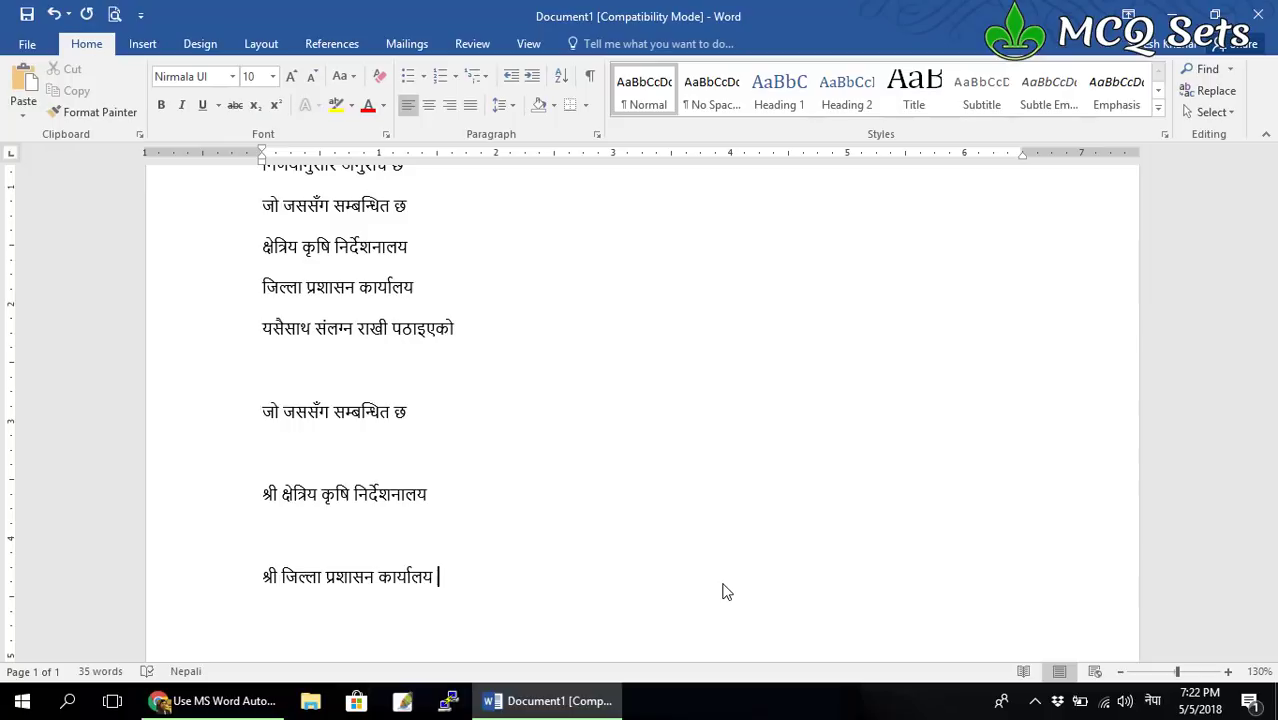
Insert a page break after the existing text to begin a blank second page.
scroll(726, 591, up, 3)
scroll(726, 591, down, 3)
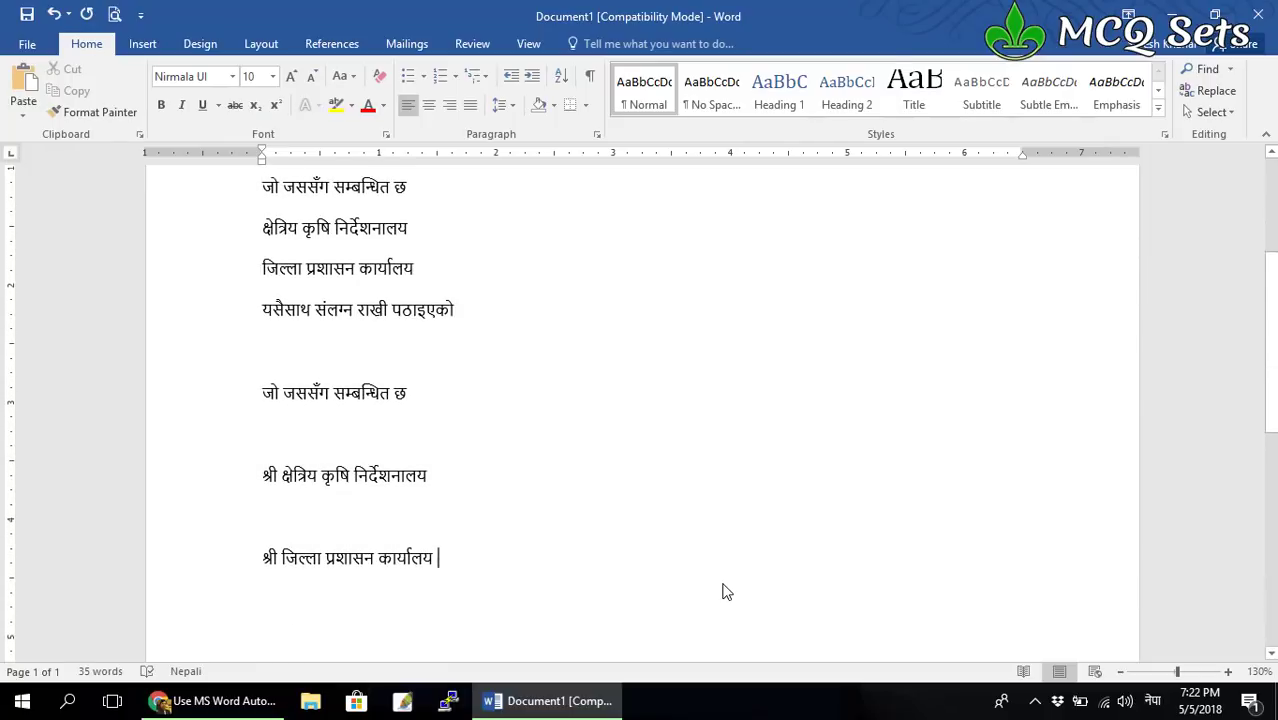
scroll(726, 591, down, 5)
scroll(726, 591, up, 3)
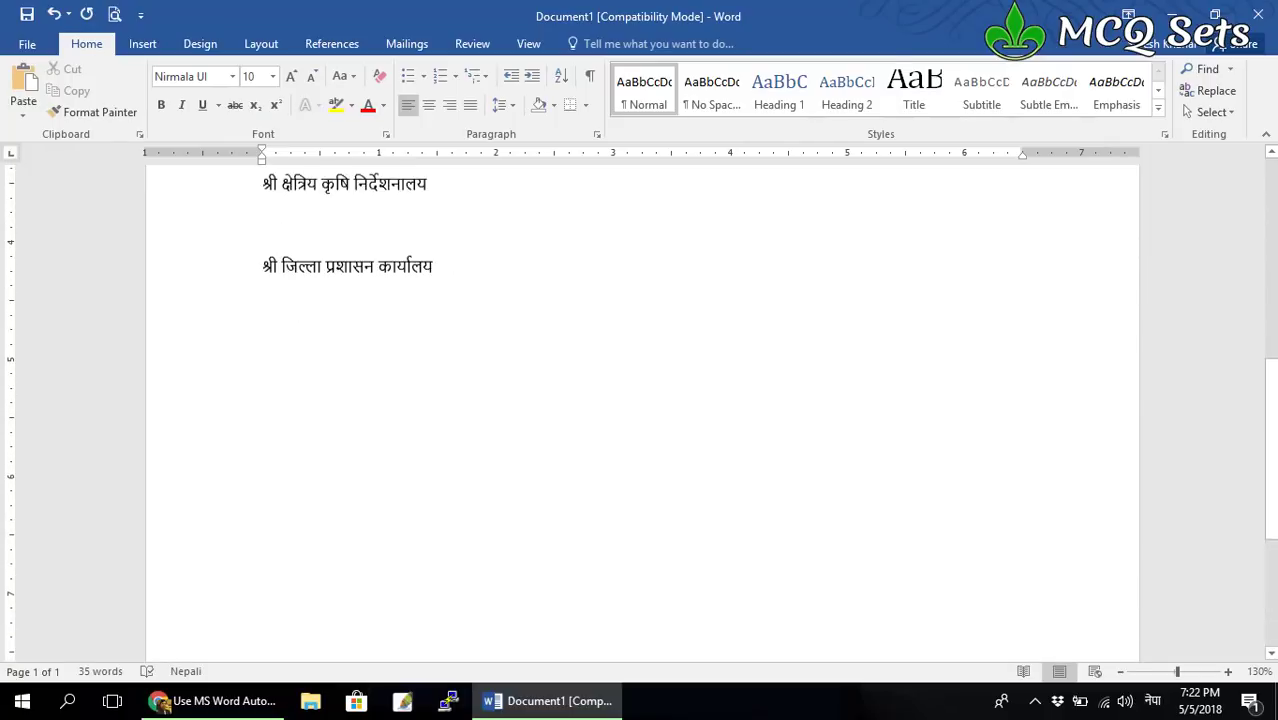
scroll(726, 591, up, 3)
scroll(726, 591, up, 1)
scroll(726, 591, down, 2)
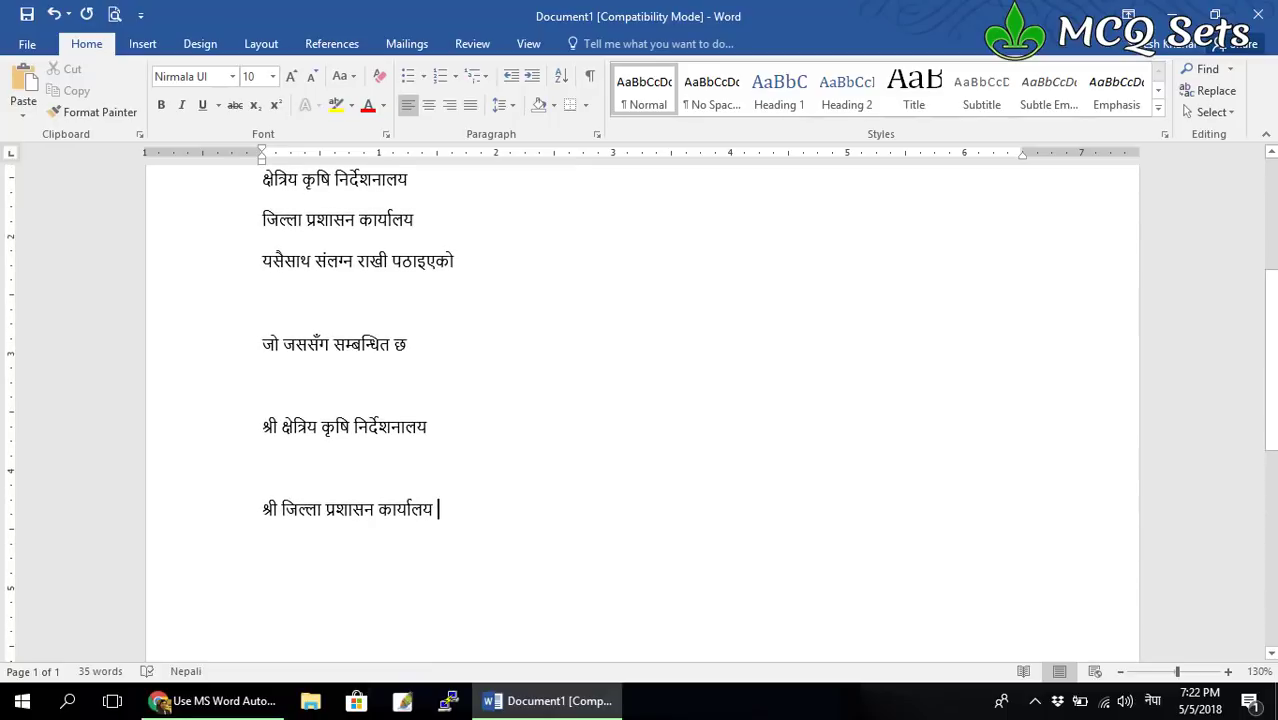
key(ctrl+Return)
scroll(640, 400, down, 3)
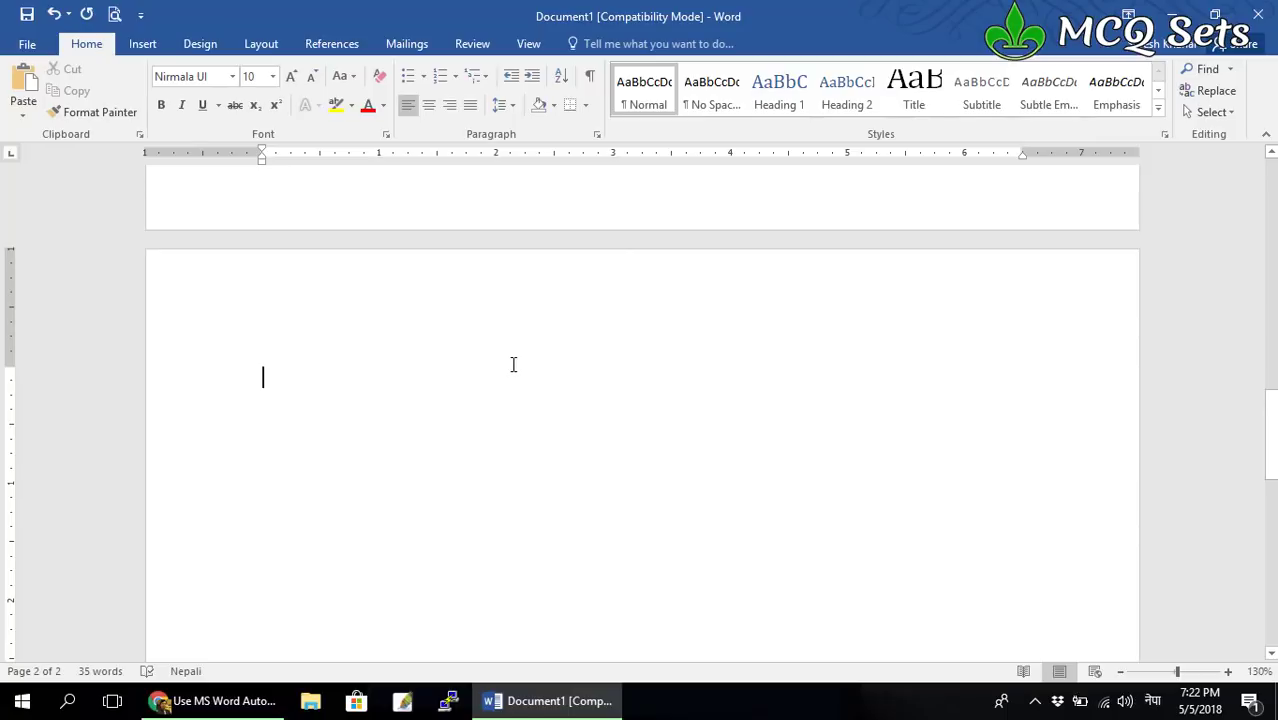
Type च.न. at the top of page two, using English input for the dot.
text(चा)
key(BackSpace)
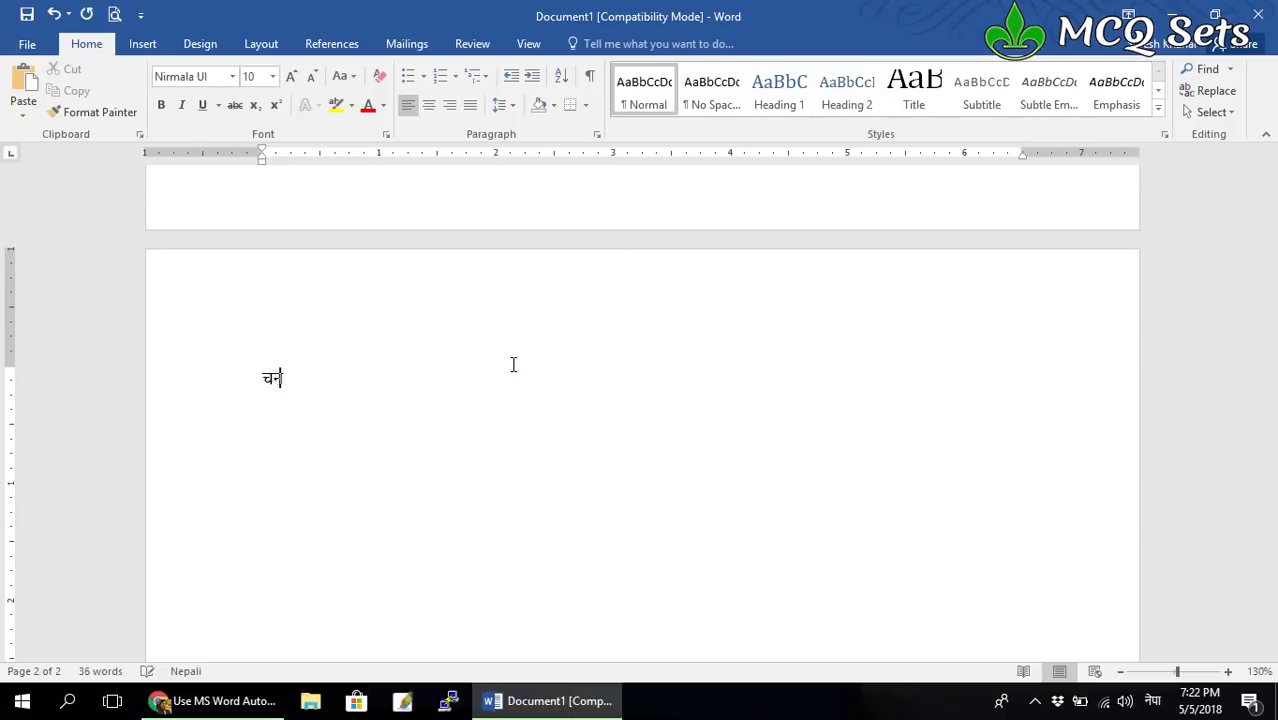
text(न)
key(Left)
key(Left)
key(alt+shift)
text(.)
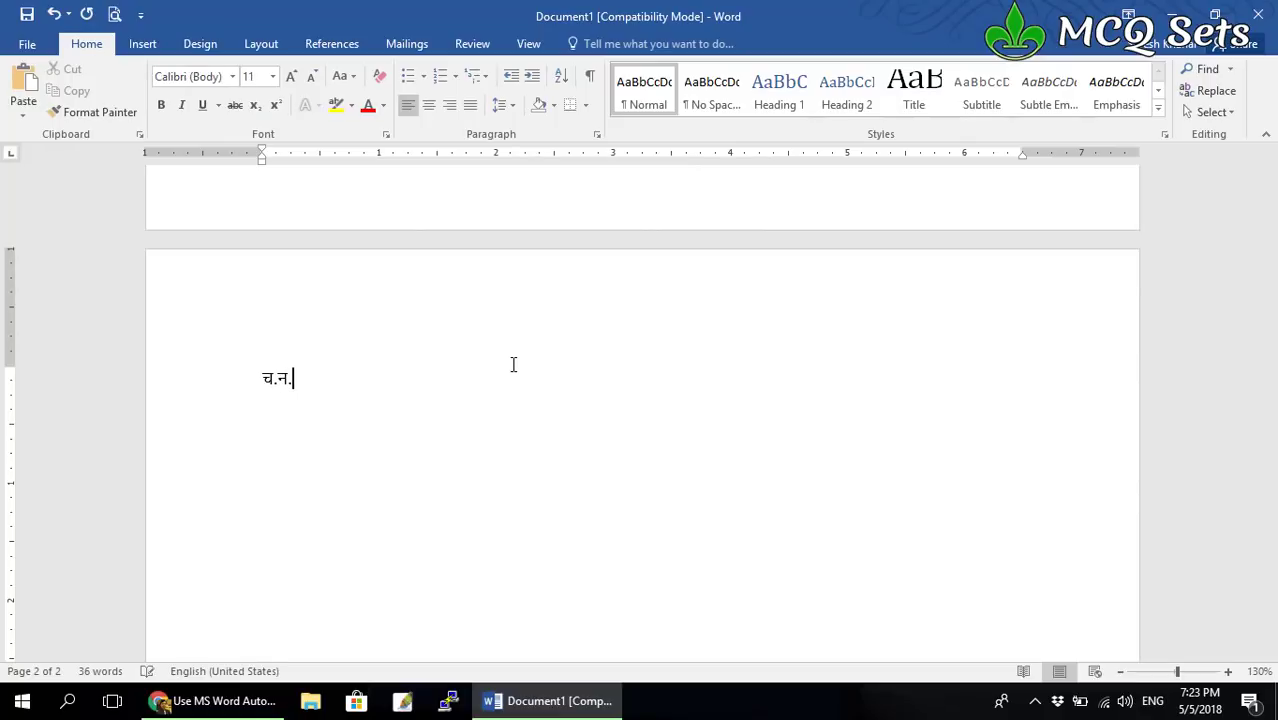
key(alt+shift)
scroll(513, 364, up, 3)
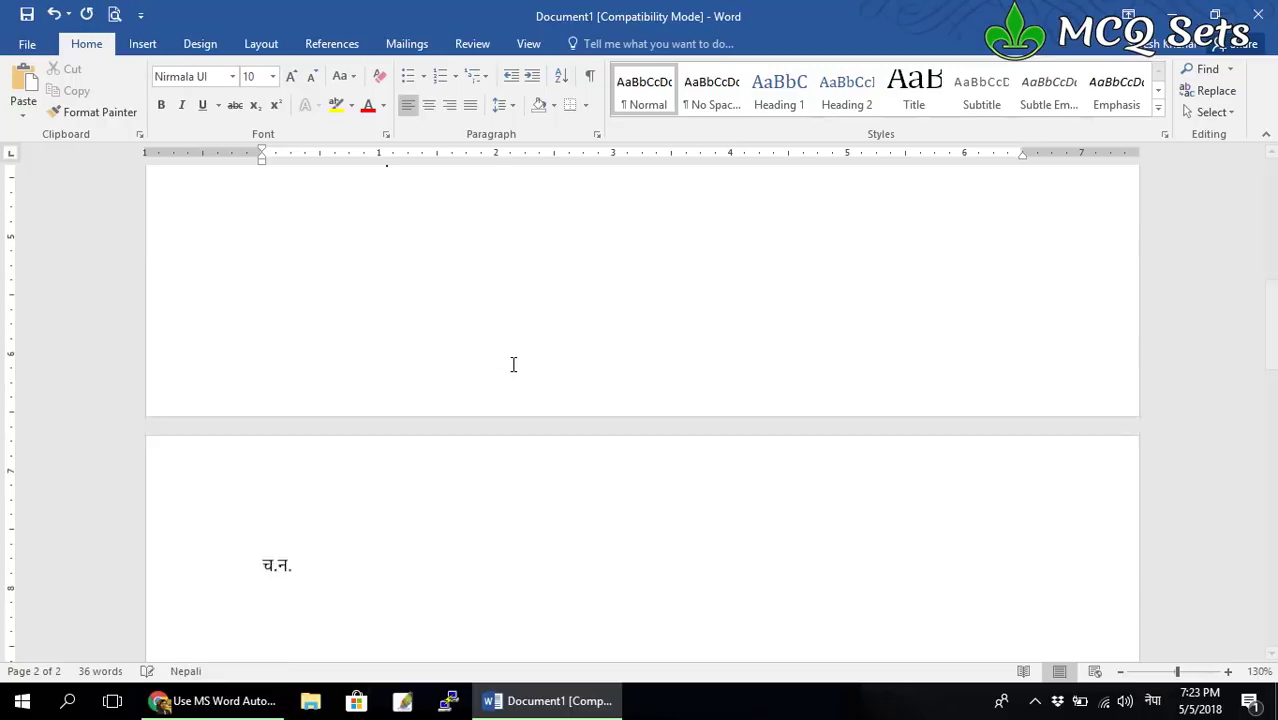
scroll(513, 364, down, 1)
Add प.स. before च.न. on the reference line.
text(पस)
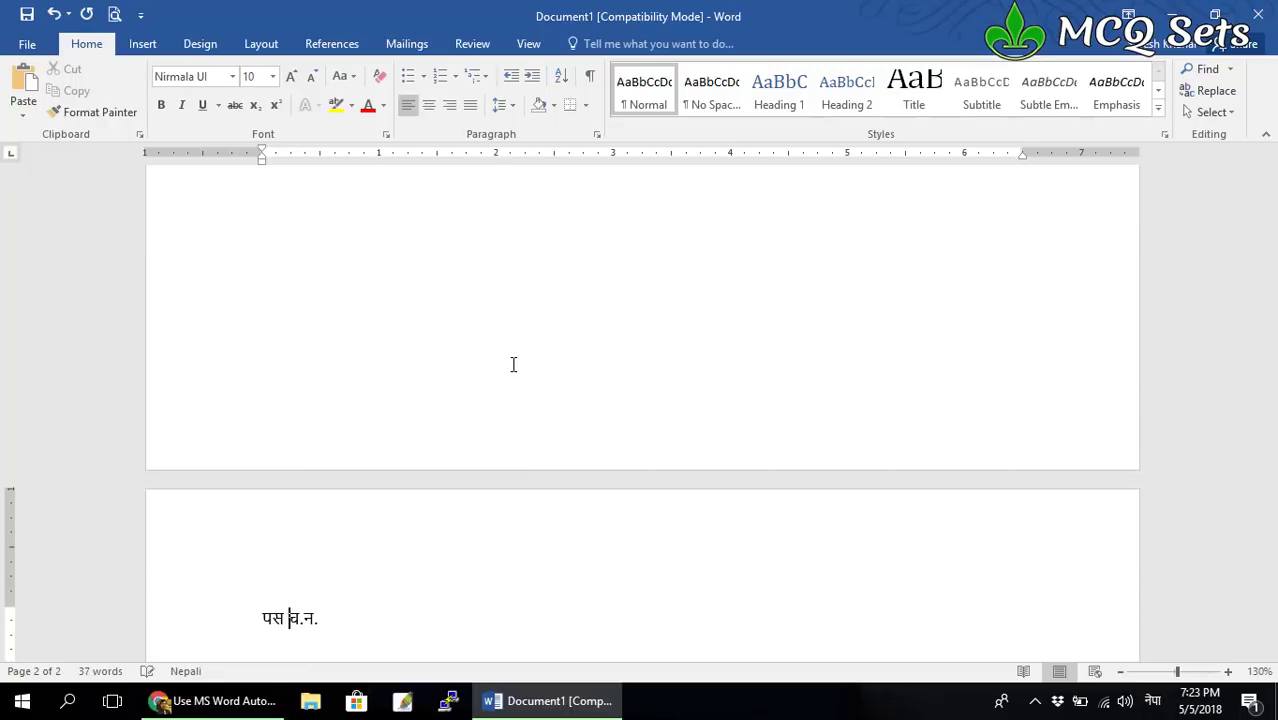
key(Left)
key(alt+shift)
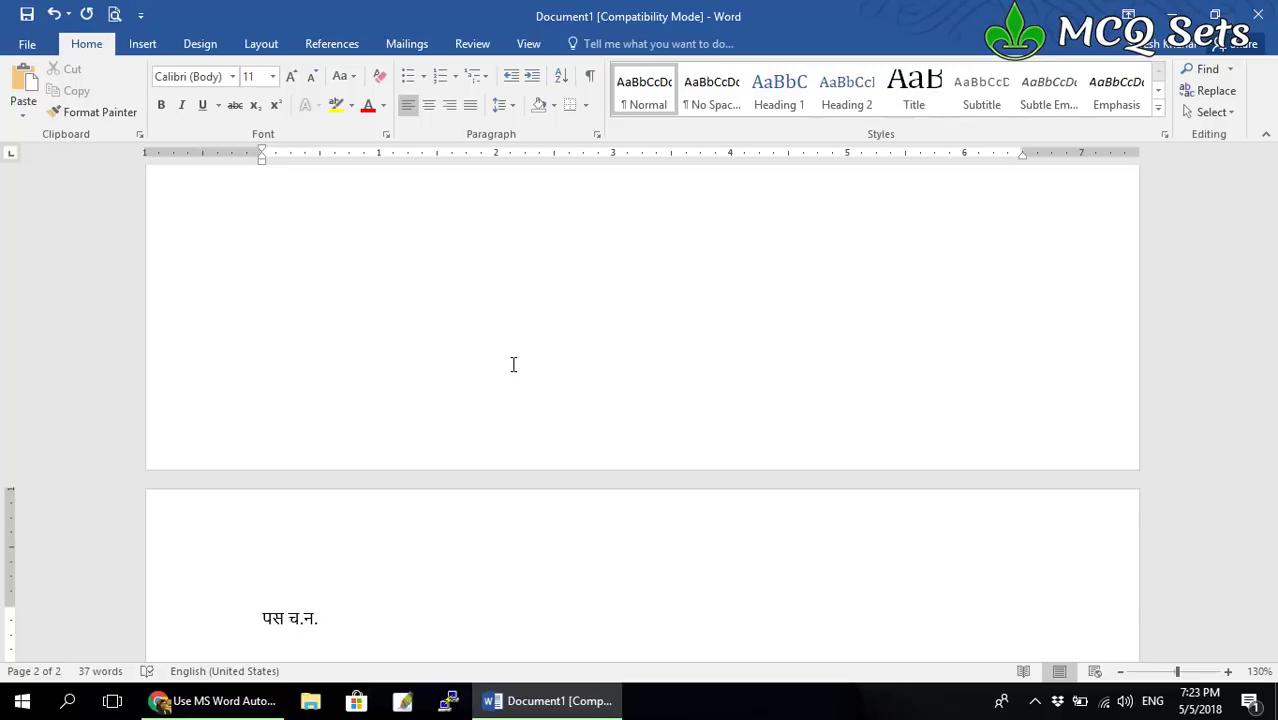
text(.)
key(Right)
text(.)
key(Right)
key(alt+shift)
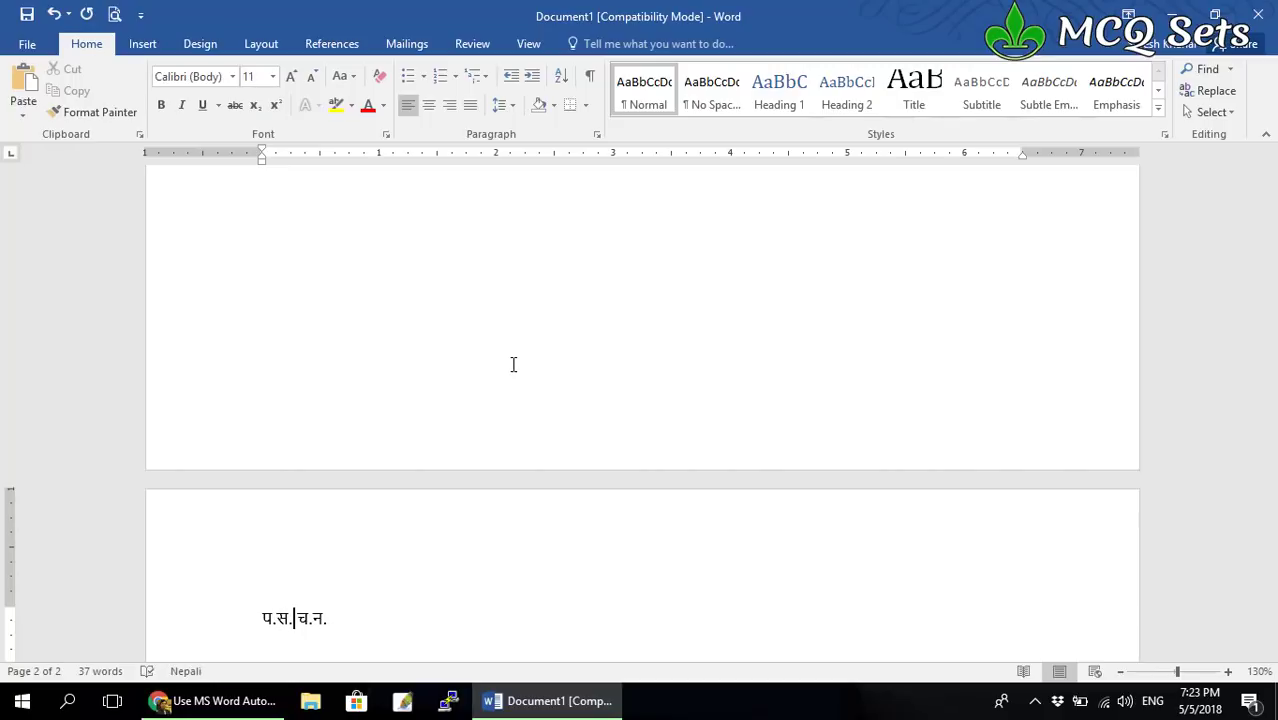
Complete the reference number प्र११-२०७४।७५ after प.स. and put a tab gap before च.न.
key(alt+shift)
text(2074)
key(BackSpace)
key(BackSpace)
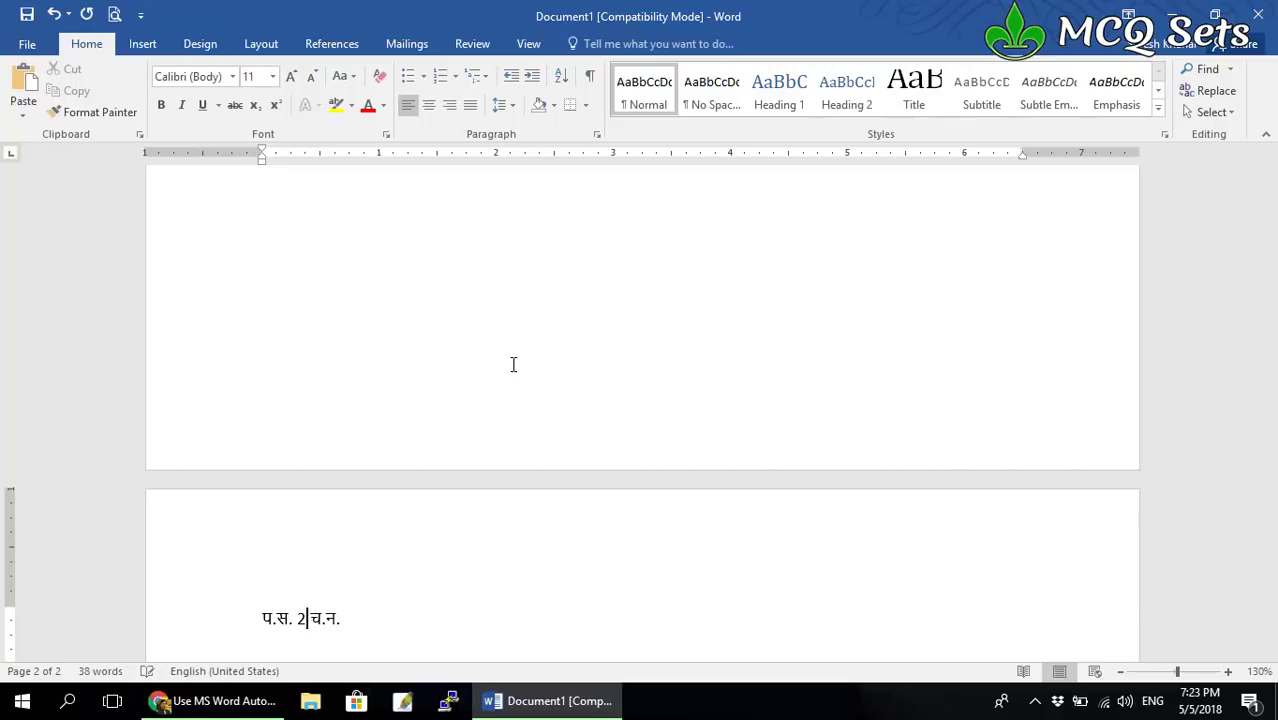
key(BackSpace)
key(BackSpace)
key(alt+shift)
text(२०७४)
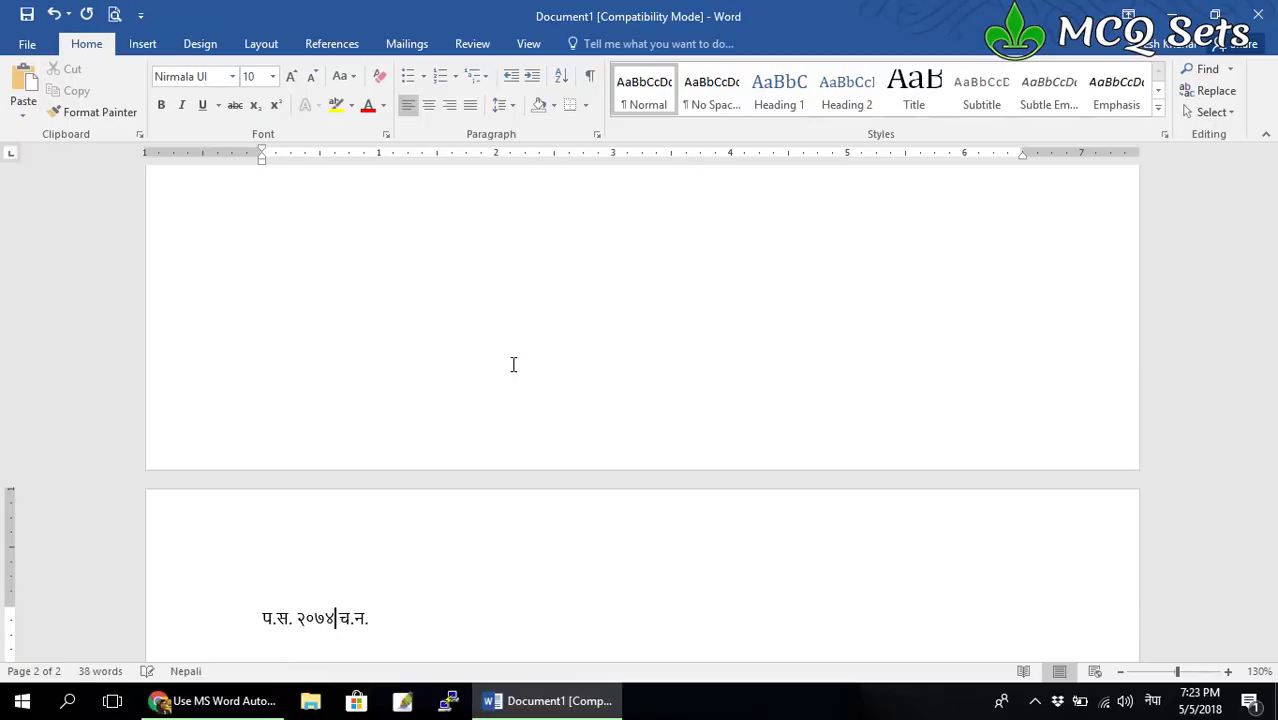
text(।७५)
key(Left)
key(Left)
key(Left)
key(Left)
key(Left)
key(Left)
key(alt+shift)
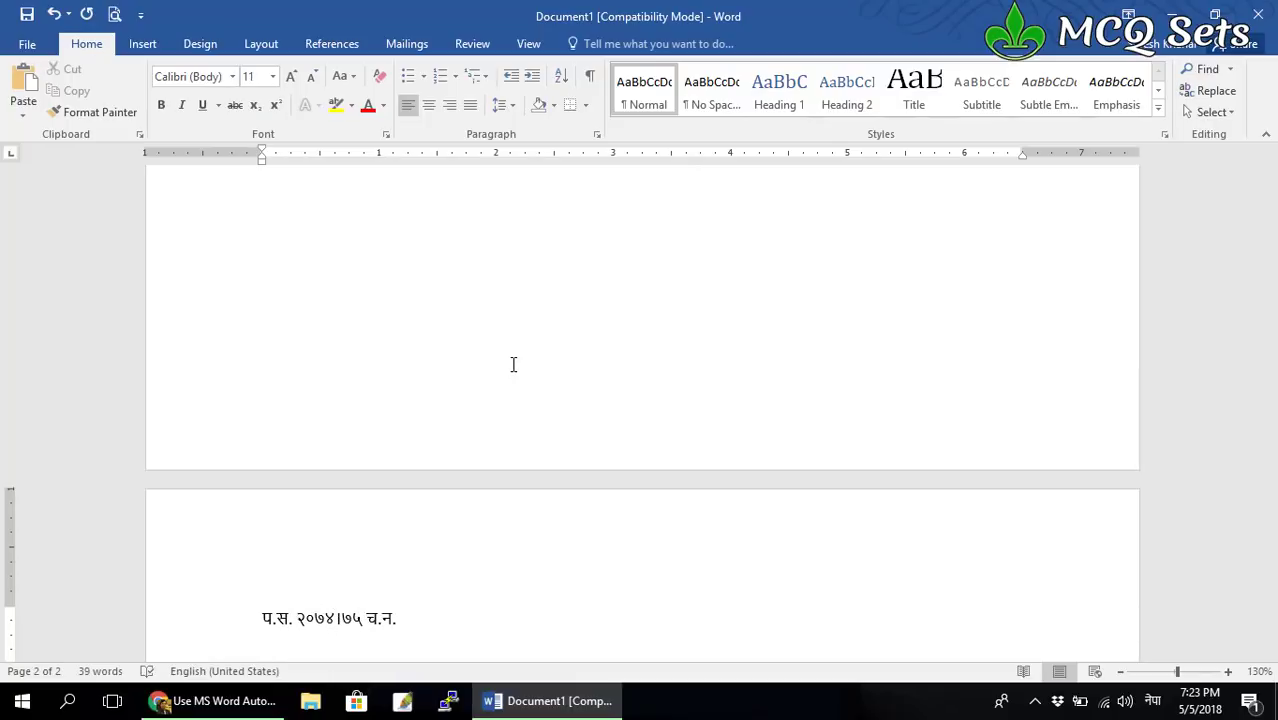
text(प्र)
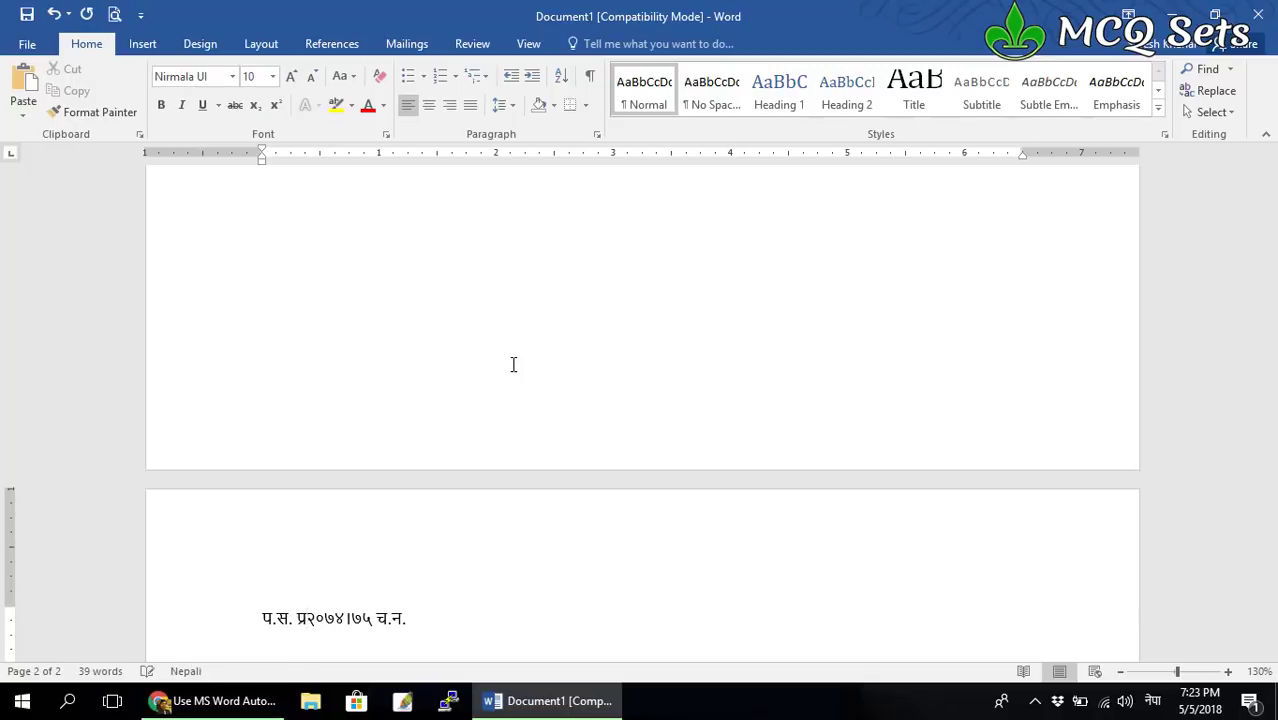
text(११औ)
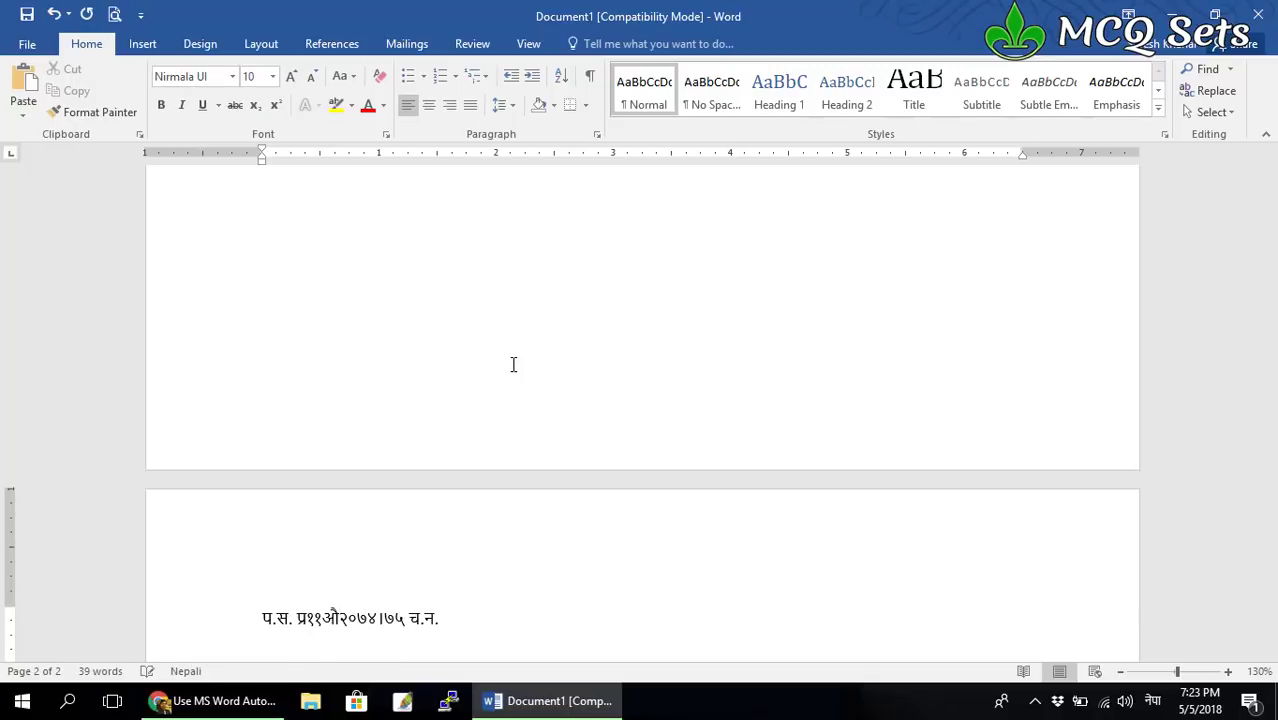
key(BackSpace)
key(alt+shift)
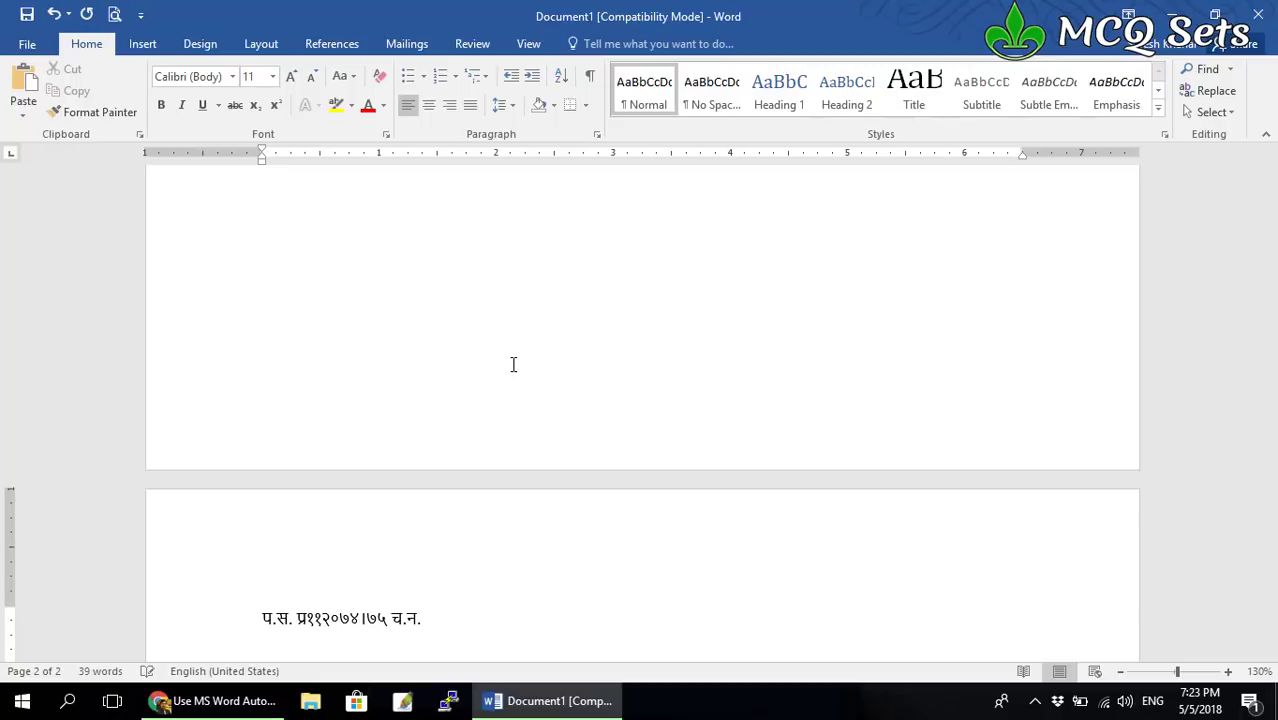
text(-)
key(Right)
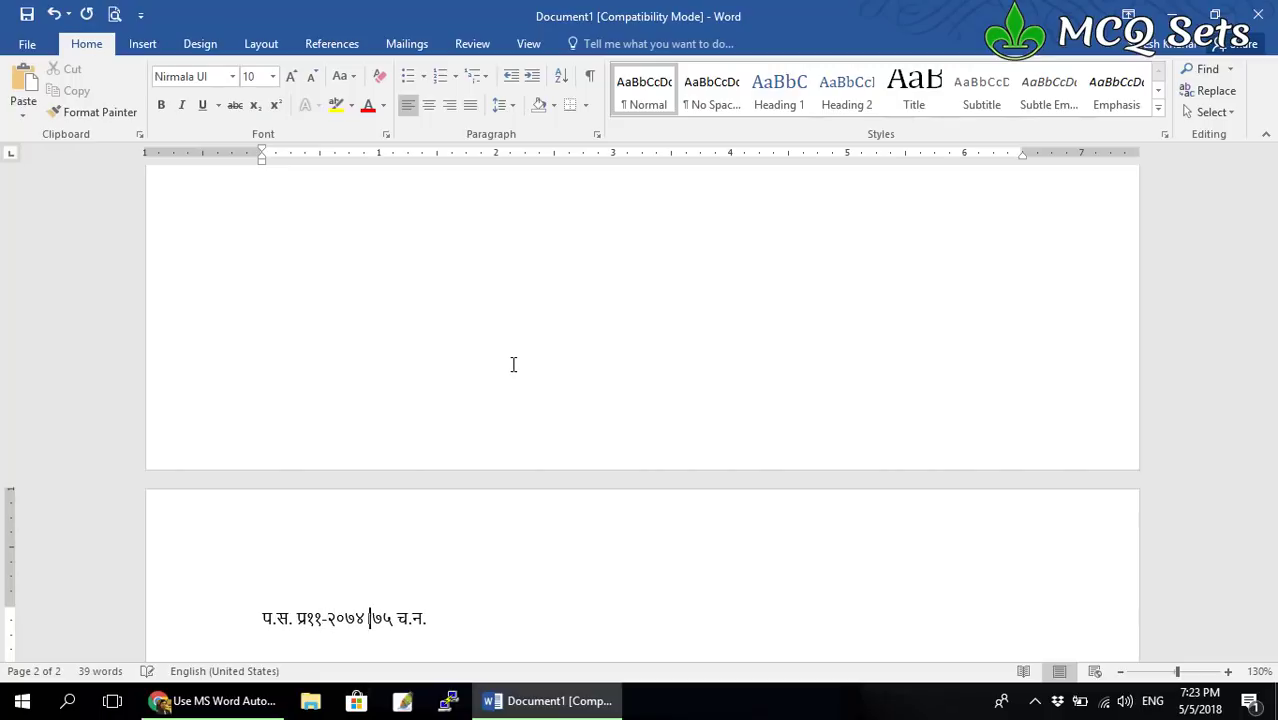
key(Right)
key(Right)
key(Right)
key(Left)
key(alt+shift)
key(Tab)
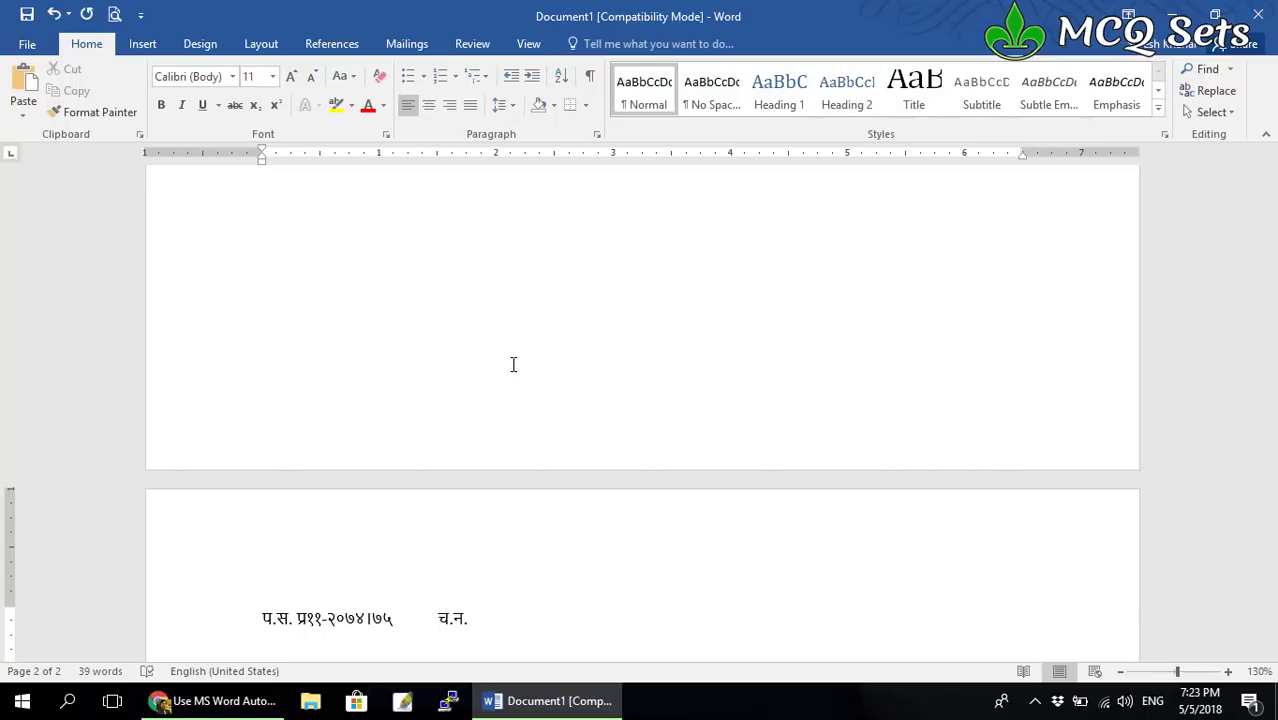
scroll(588, 409, up, 2)
scroll(588, 409, down, 3)
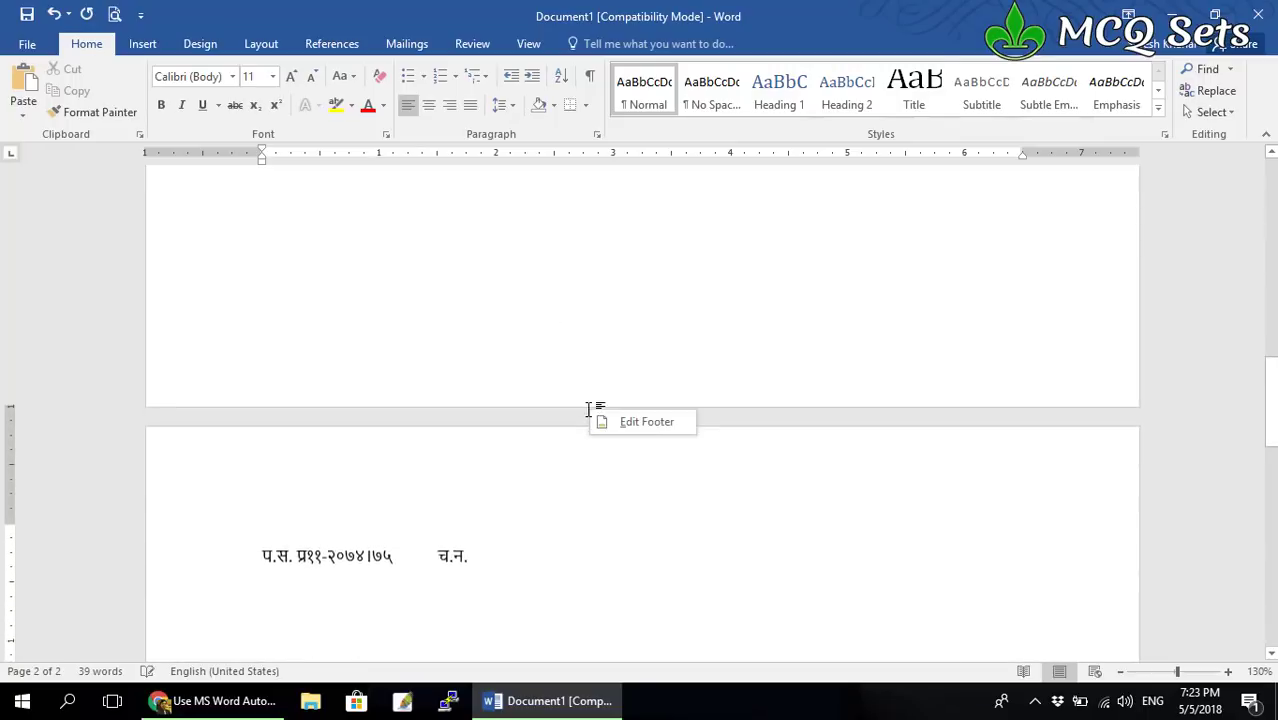
scroll(588, 409, down, 1)
click(490, 515)
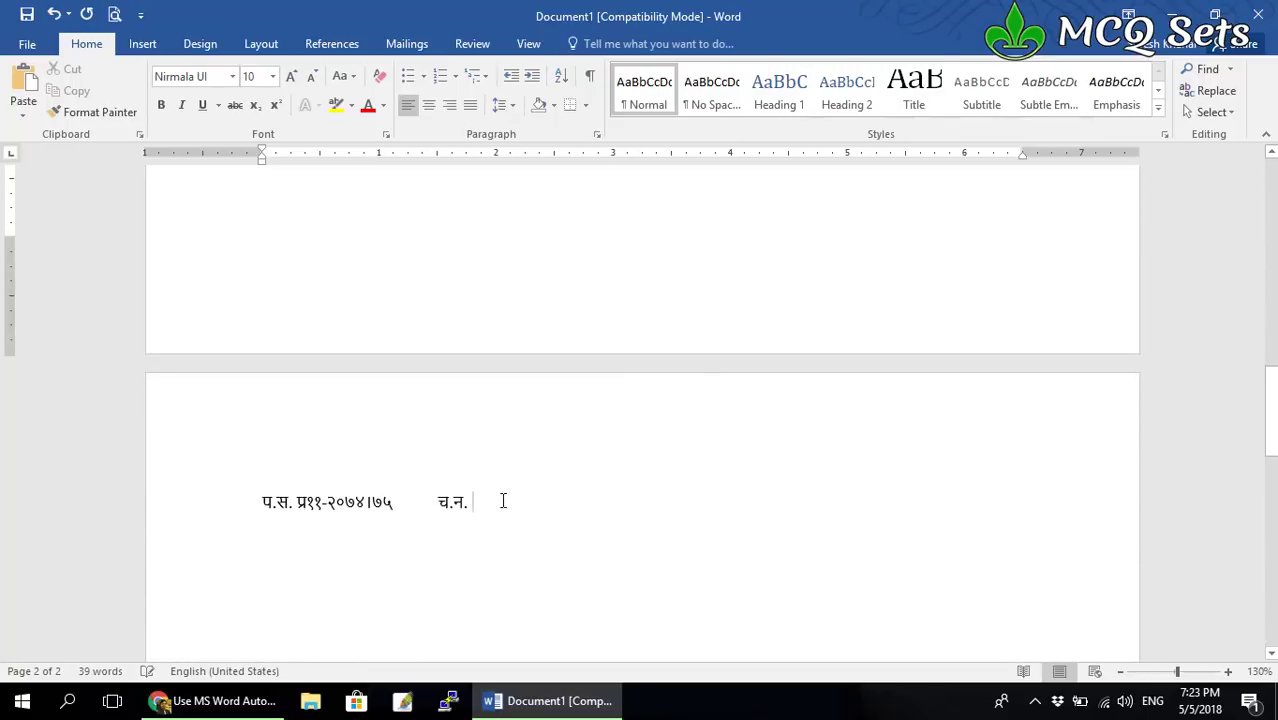
scroll(503, 501, down, 2)
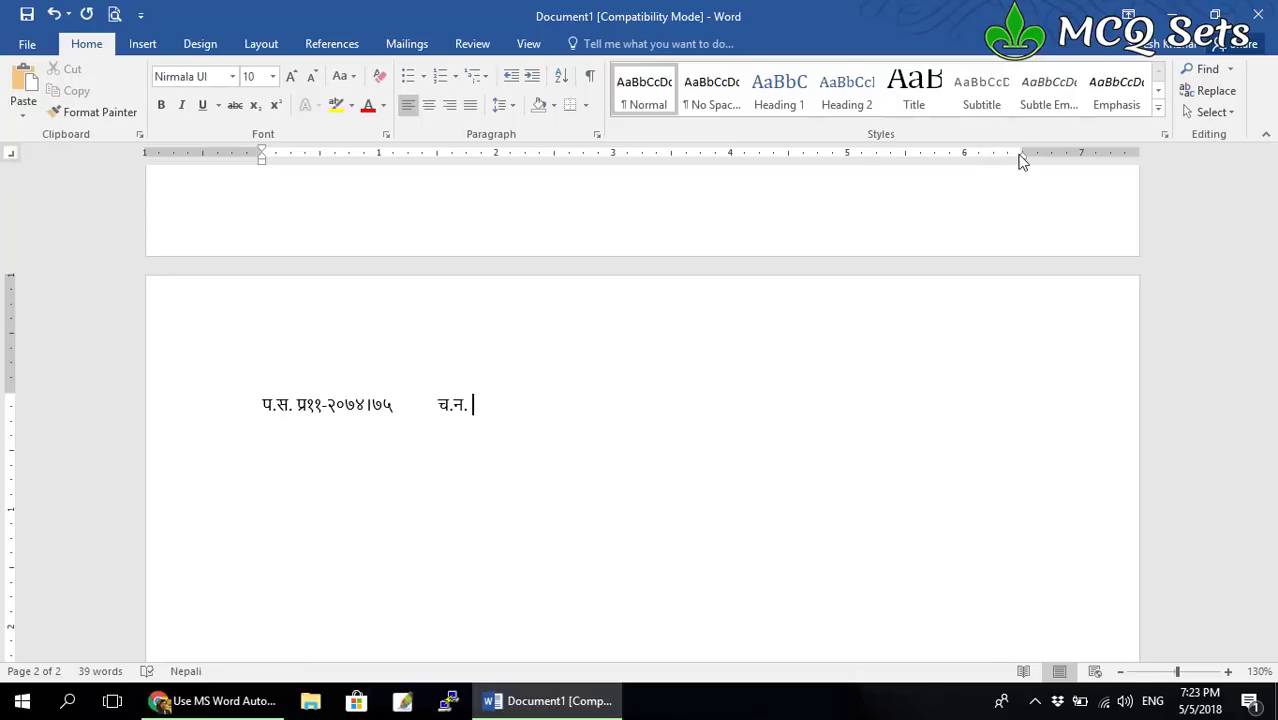
Add a right tab stop near the 6.5-inch margin and a left tab stop near 1.5 inches for च.न.
drag(1004, 156, 1026, 158)
click(1080, 400)
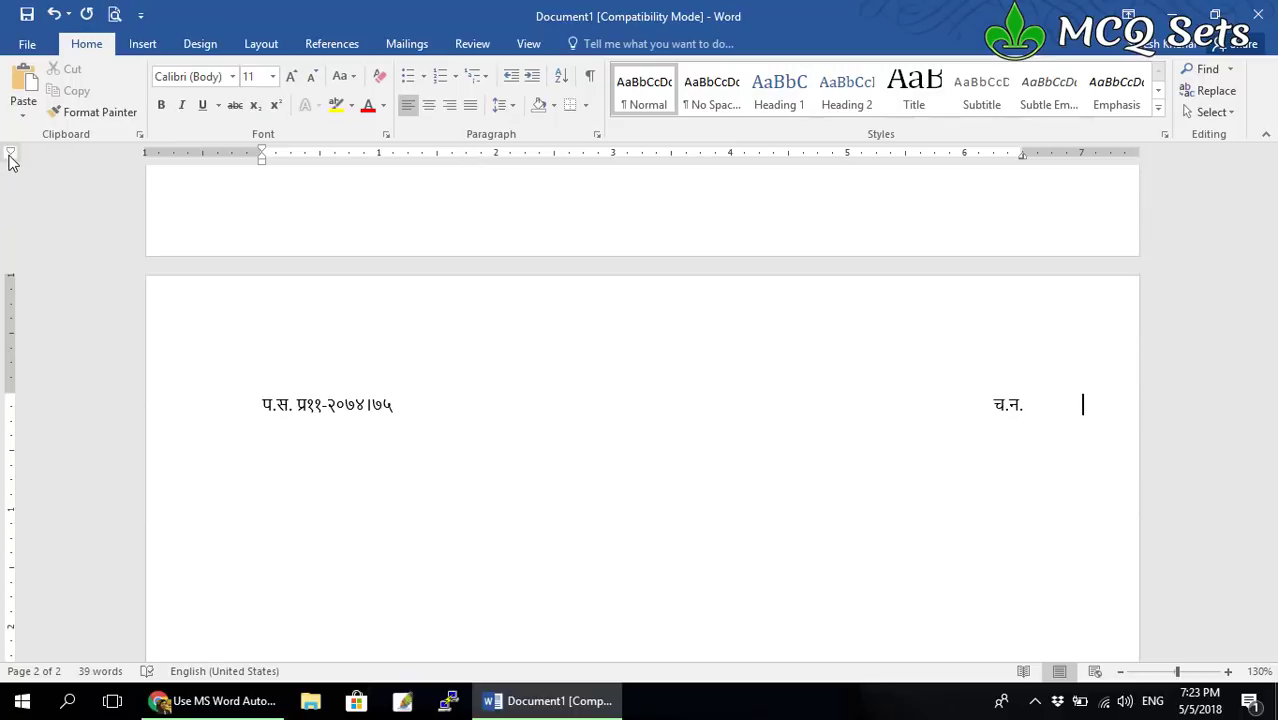
click(9, 155)
click(9, 155)
click(9, 155)
click(9, 155)
click(11, 157)
click(467, 157)
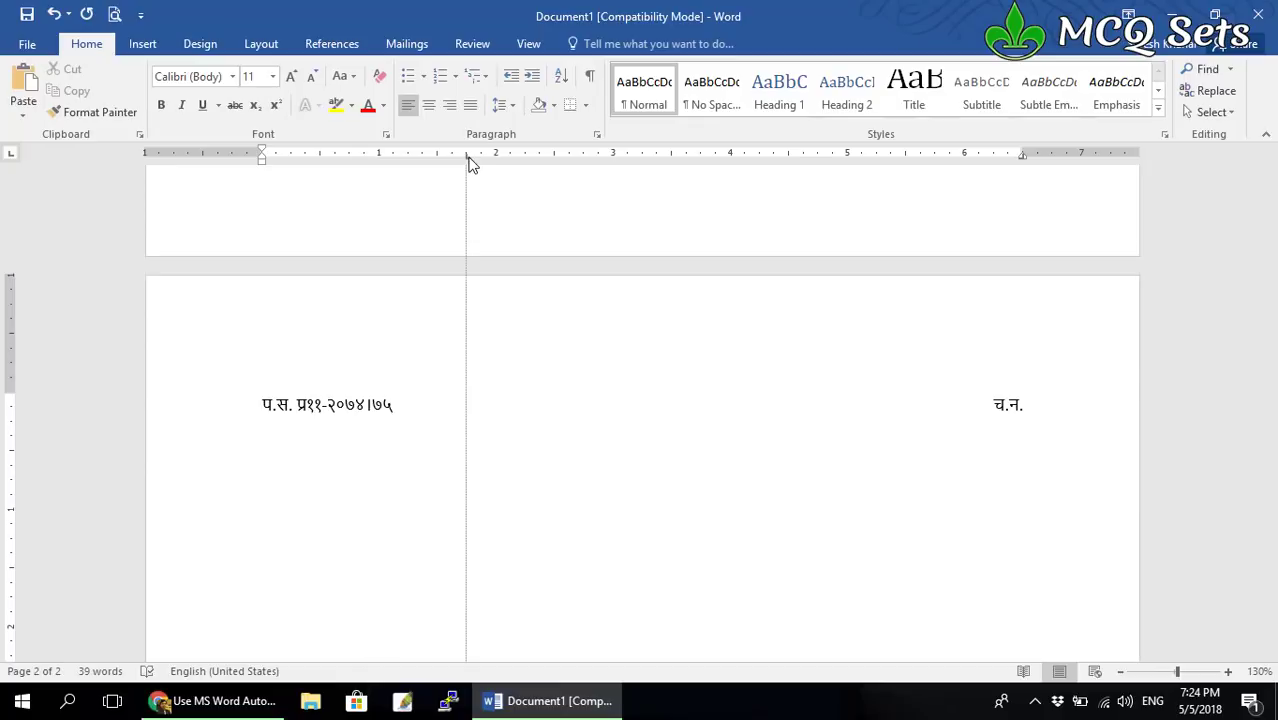
drag(470, 163, 441, 163)
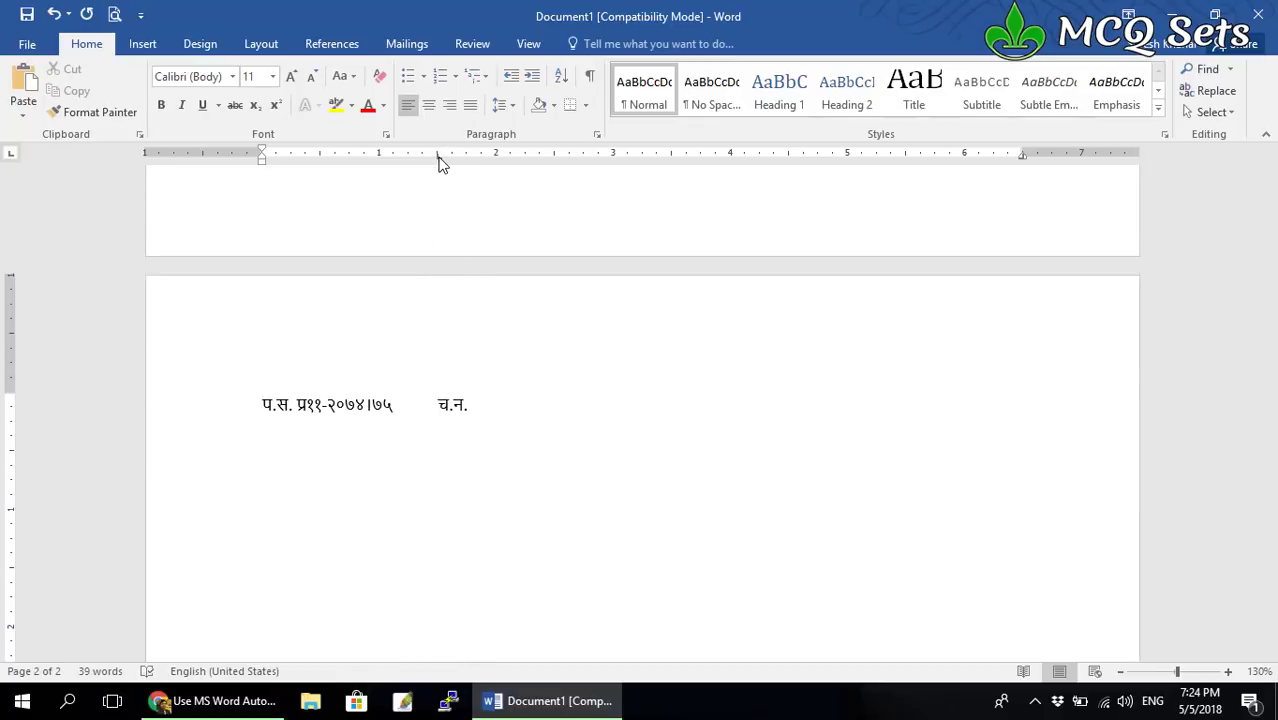
click(549, 337)
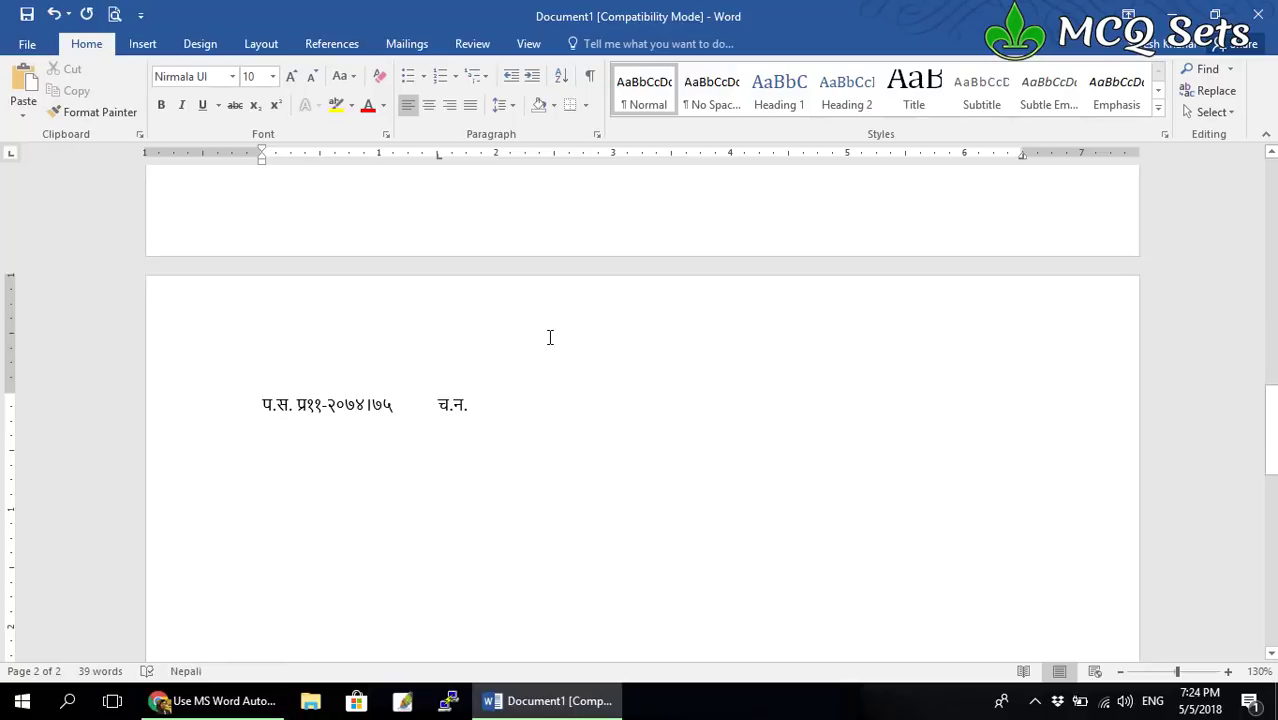
End the reference line with मितिः, then type 'विषयः श्री' and व्यहोरा on new lines.
key(End)
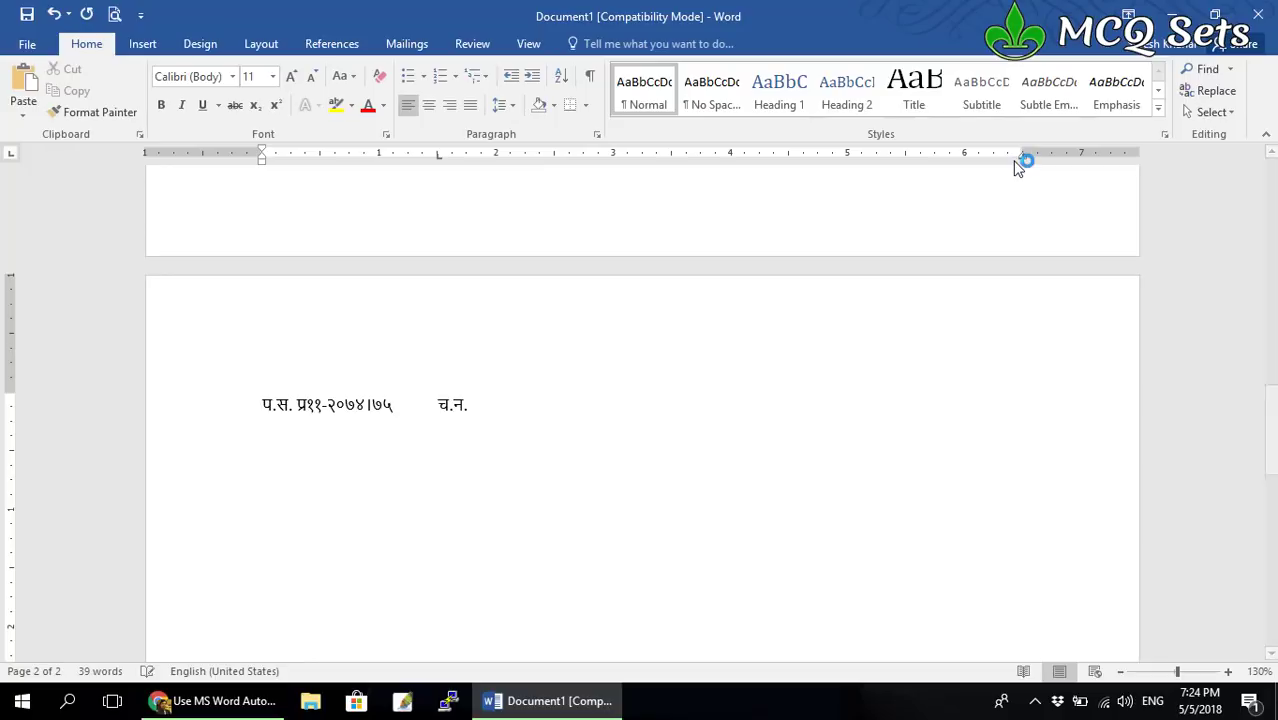
text(dltl)
key(BackSpace)
key(BackSpace)
key(BackSpace)
key(BackSpace)
key(alt+shift)
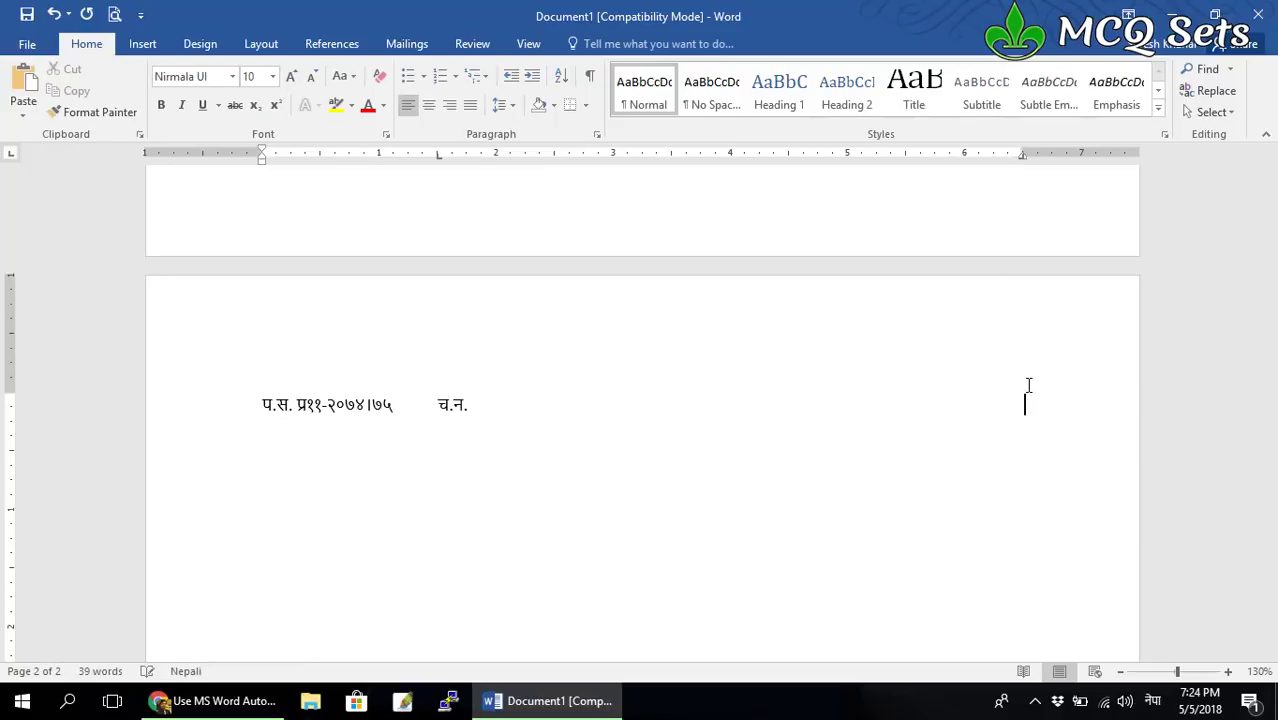
text(मिति)
text(ः)
key(Return)
key(BackSpace)
text(विषयः )
text(श्री)
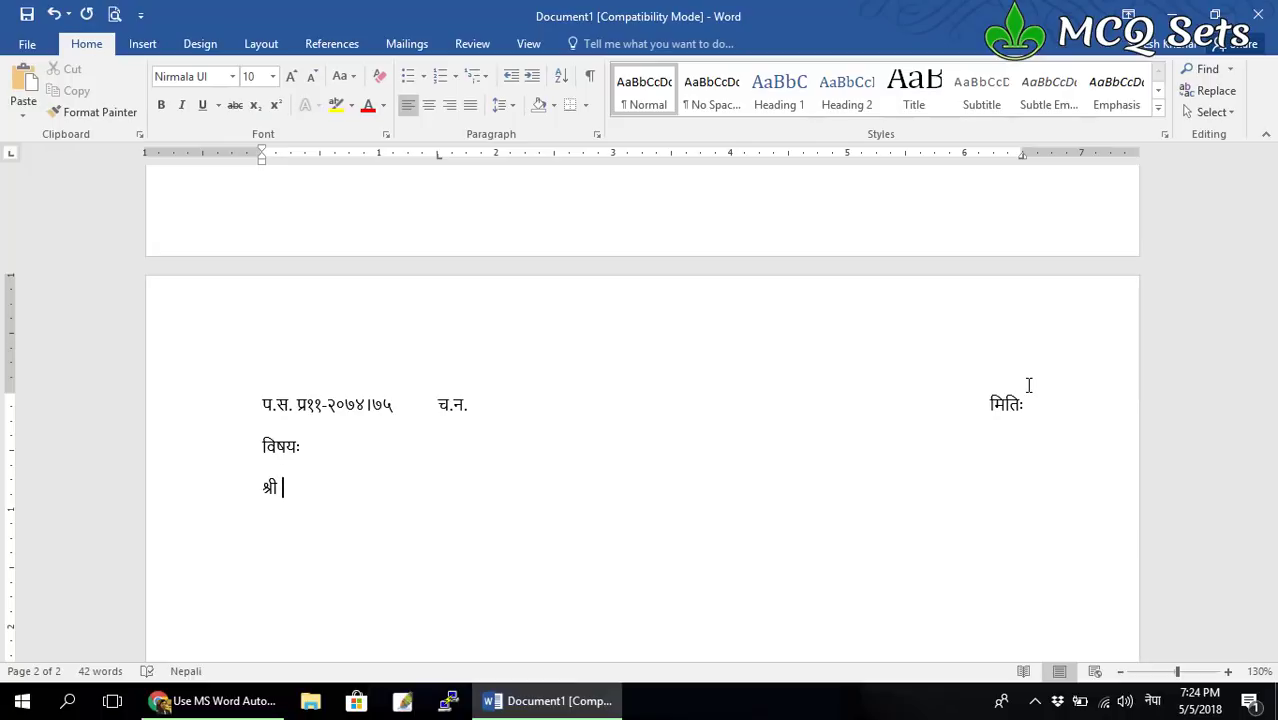
key(Return)
text(व्यहोरा)
Add a '(.................)' bracket line with the signature title शाखा अधिकृत beneath it.
text(())
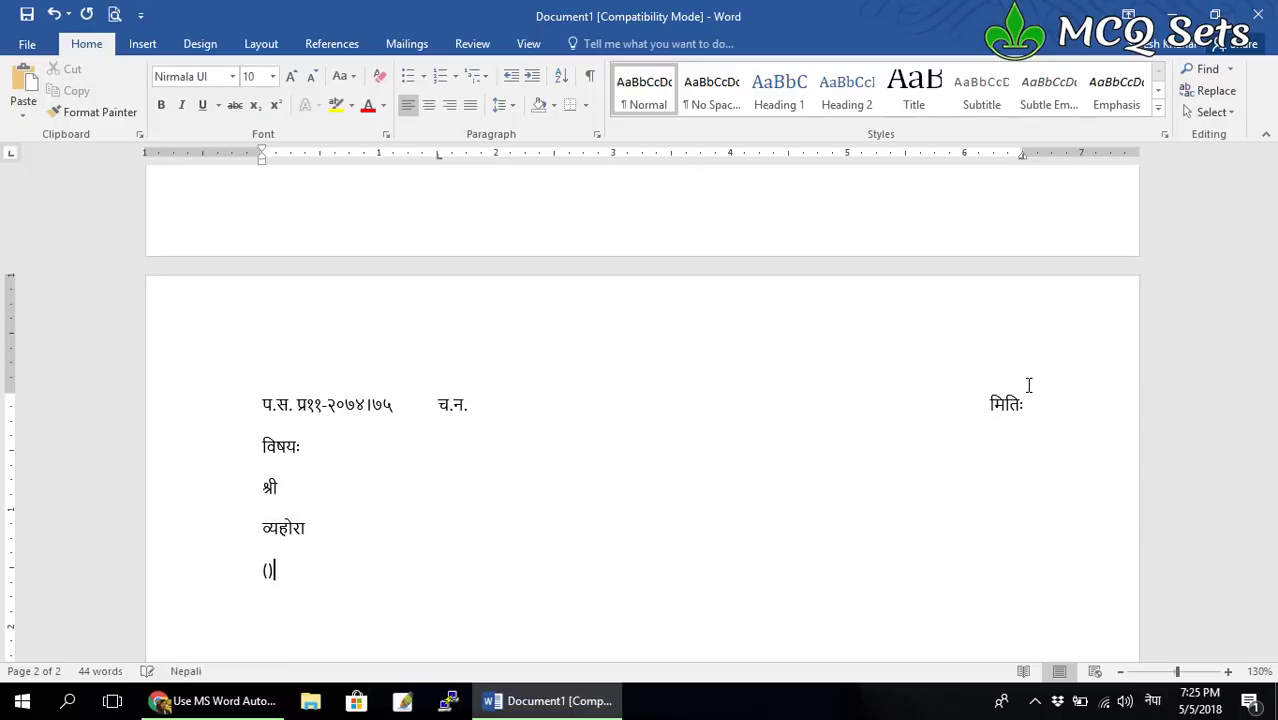
key(alt+shift)
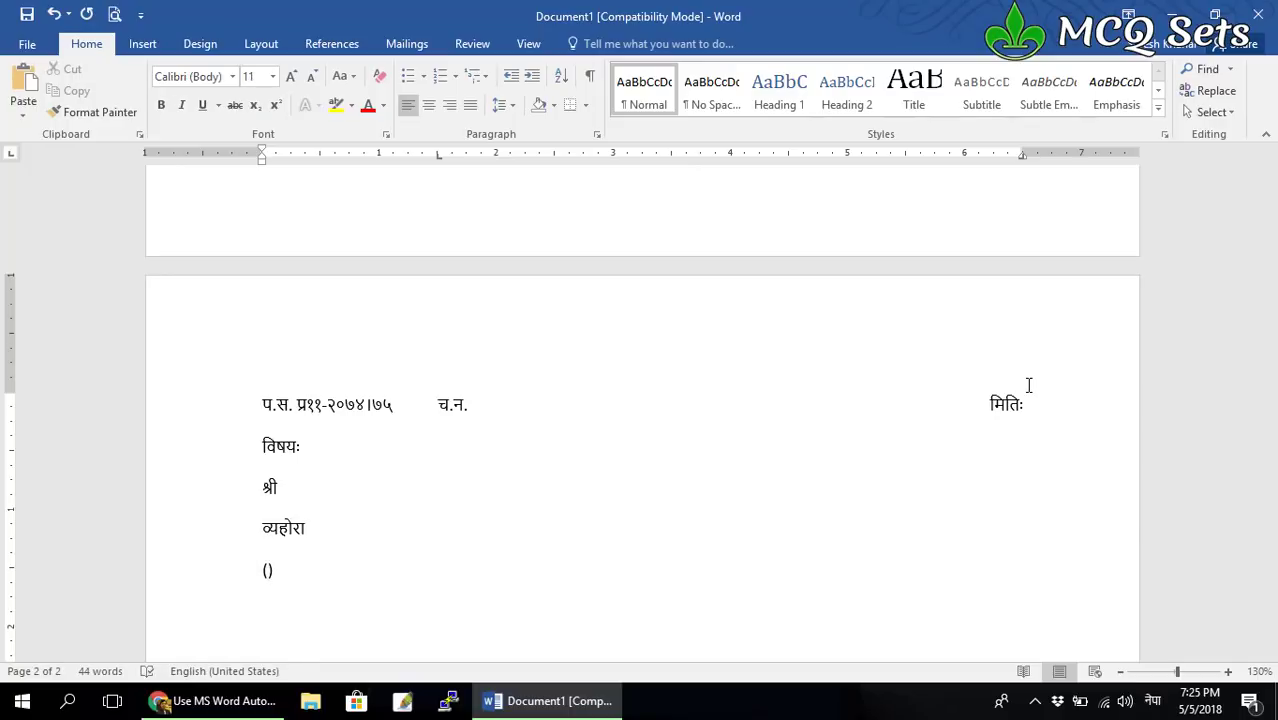
key(Left)
key(alt+shift)
text(.................)
key(Right)
key(Return)
text(ज)
key(BackSpace)
key(BackSpace)
key(Return)
key(alt+shift)
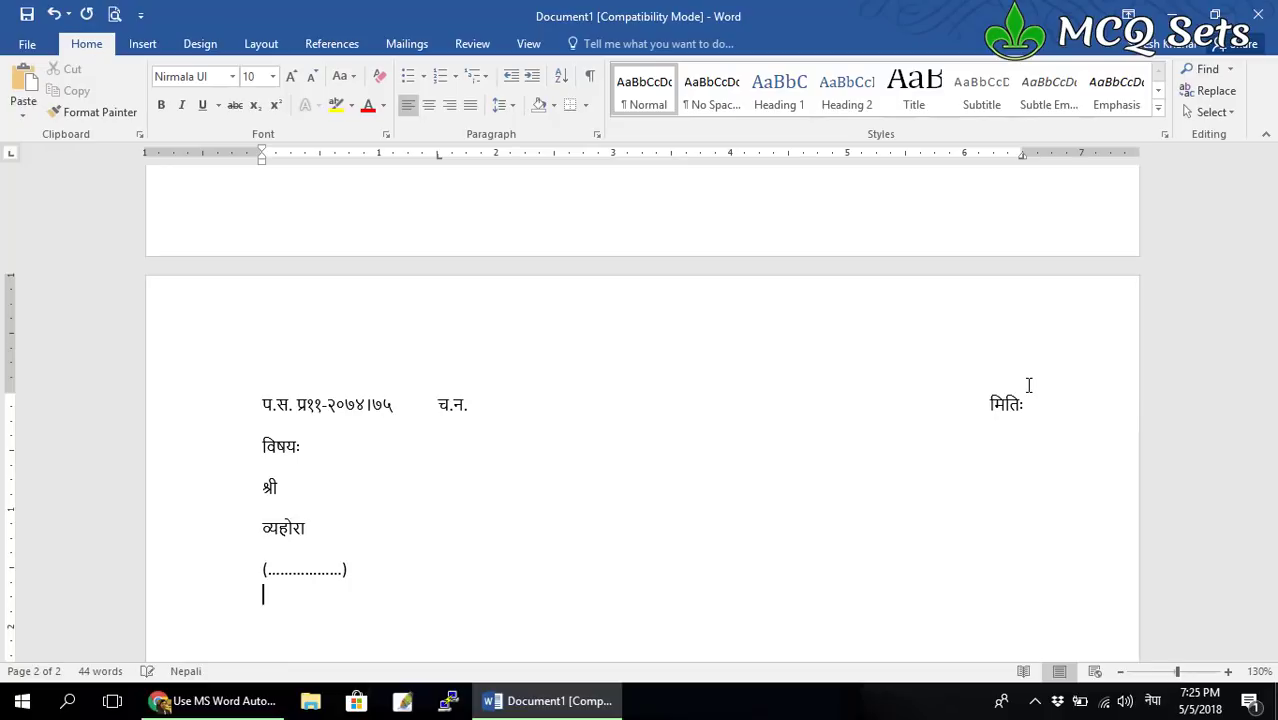
text(शाखा)
text( अधिकृ)
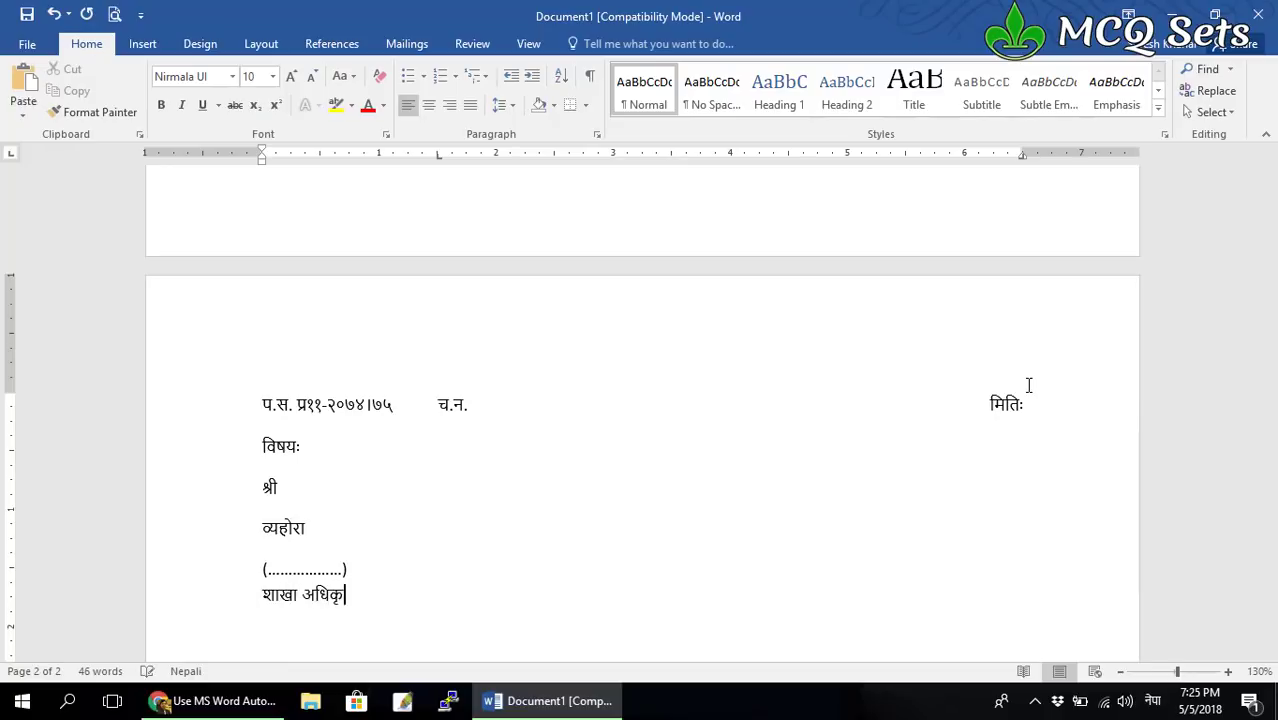
text(त)
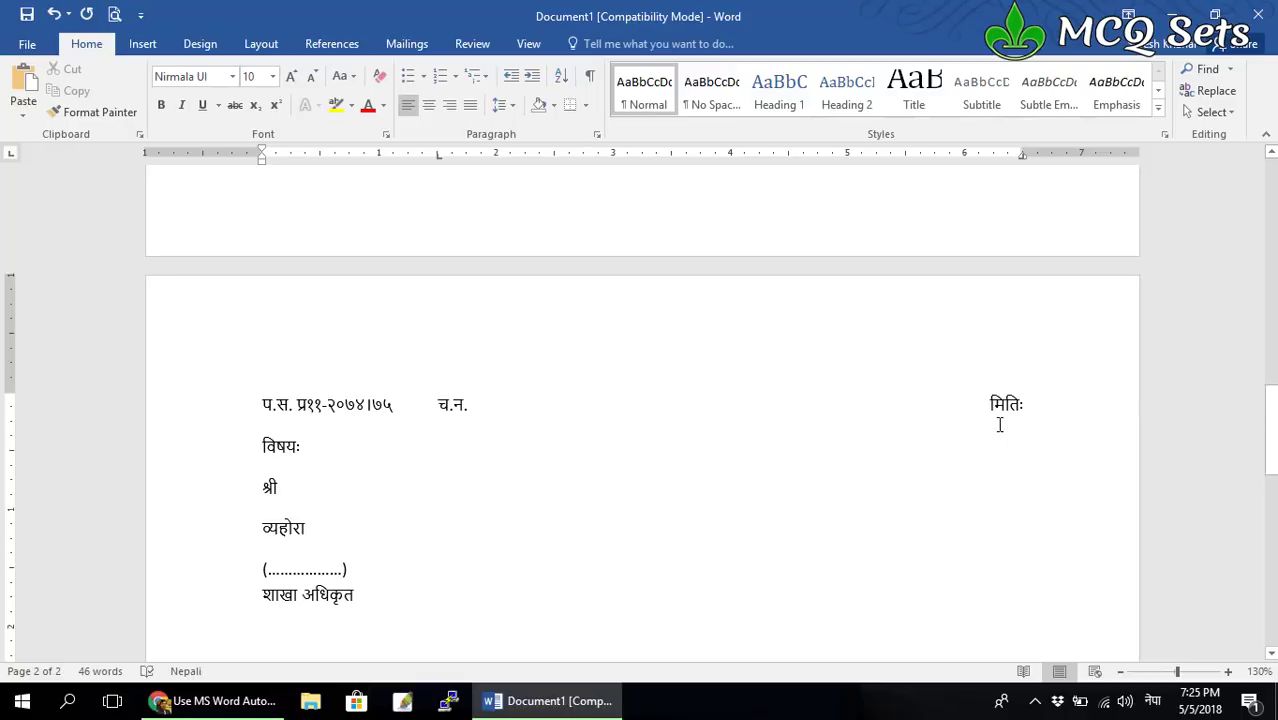
Fill in the date २०७५। after मितिः.
text(२०)
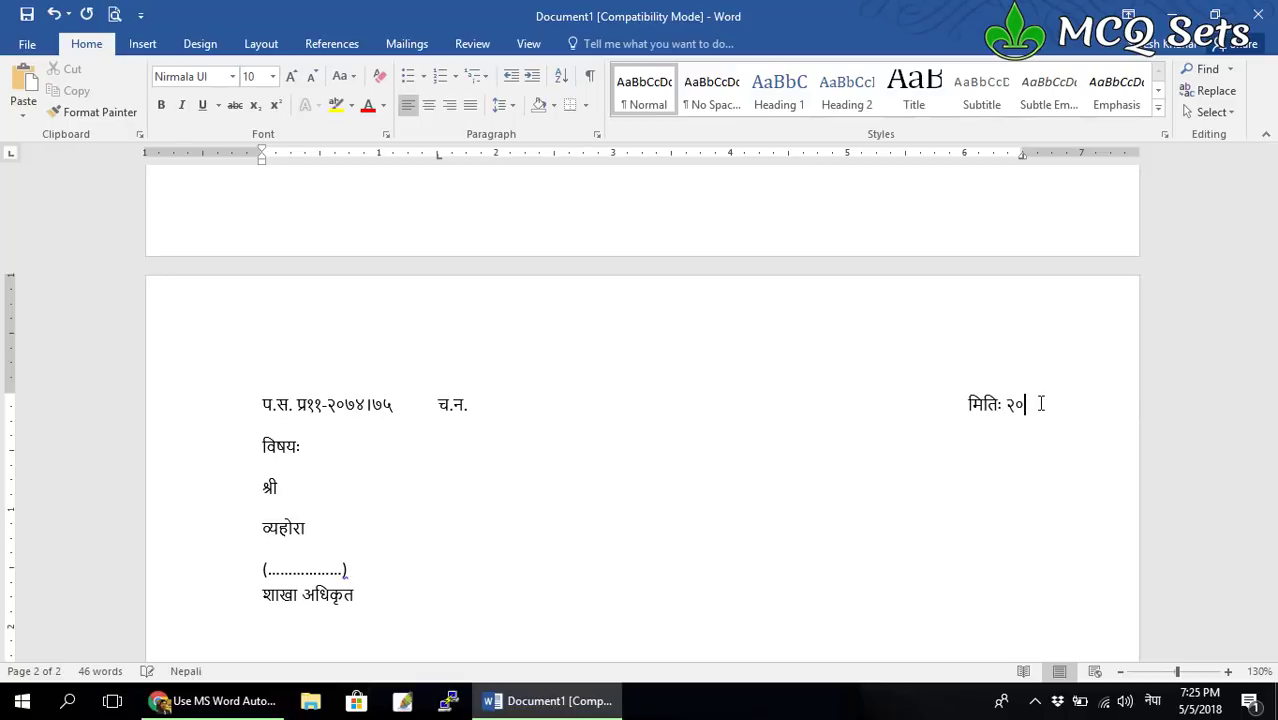
text(७४)
key(BackSpace)
text(५)
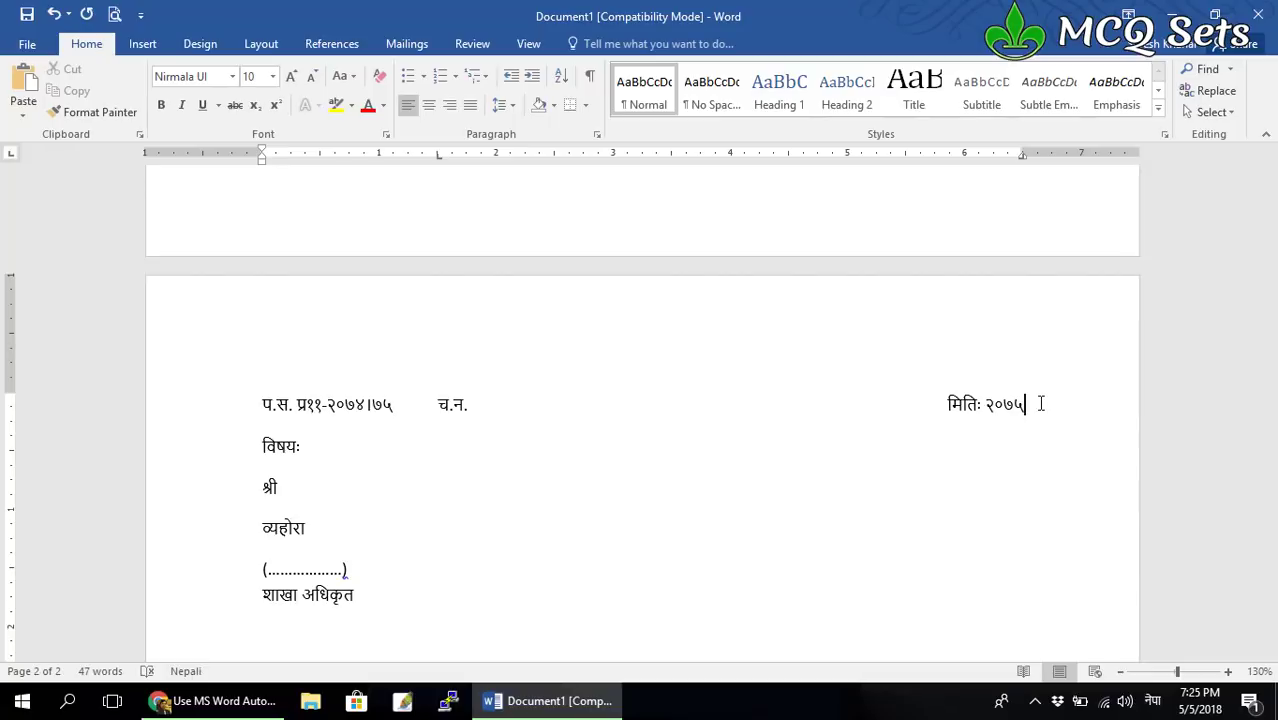
text(।)
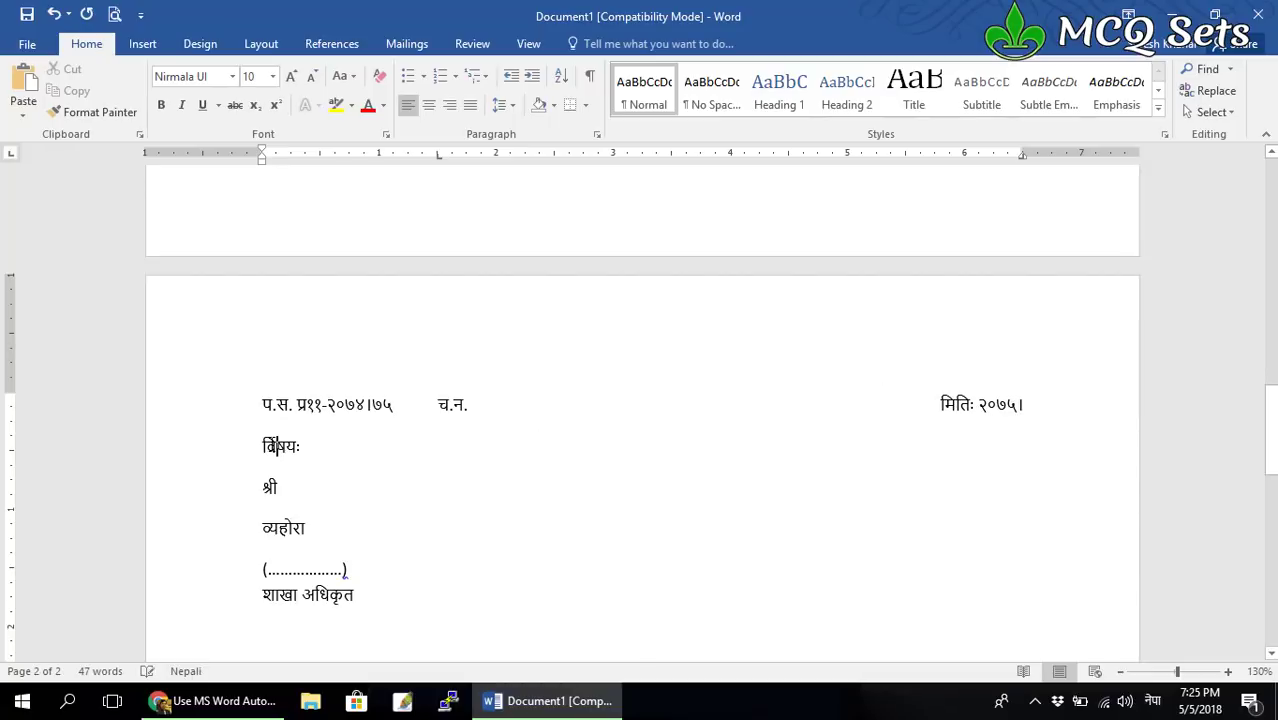
Give the विषयः line 40 pt spacing before and shift its left indent to the right.
click(596, 138)
click(508, 358)
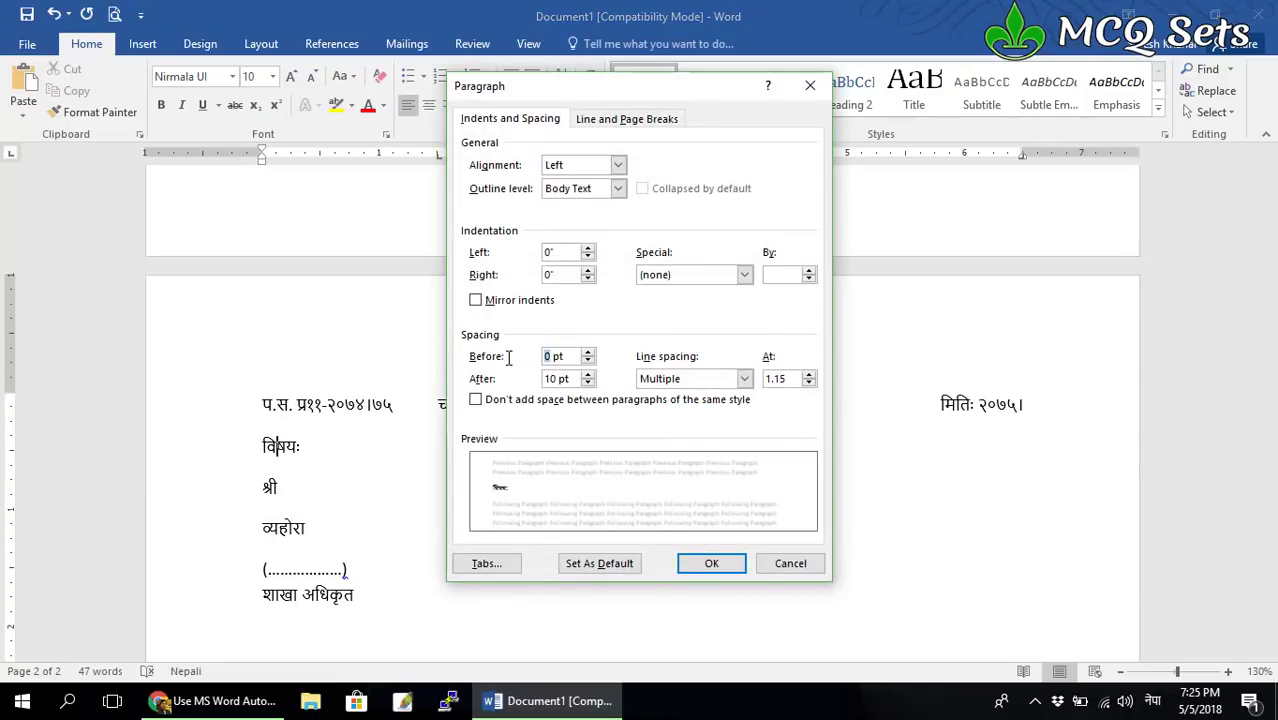
text(४०)
key(BackSpace)
key(alt+shift)
key(BackSpace)
text(40)
click(714, 566)
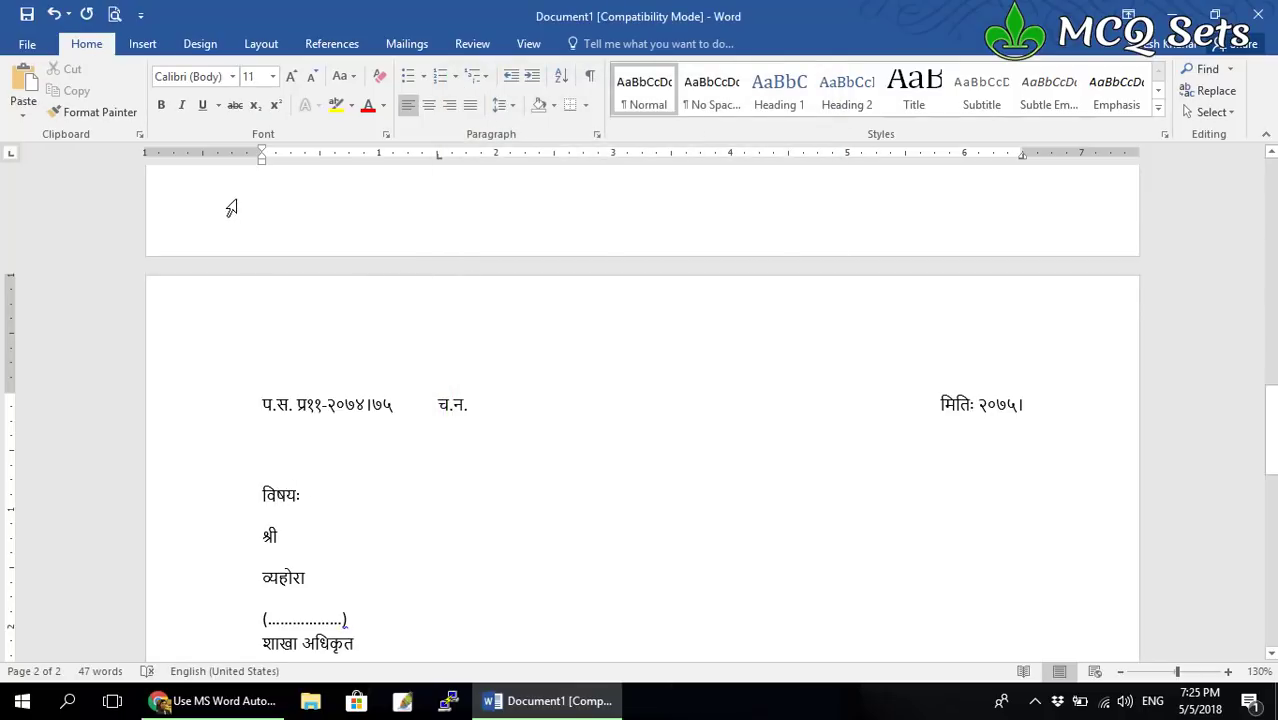
drag(262, 168, 347, 175)
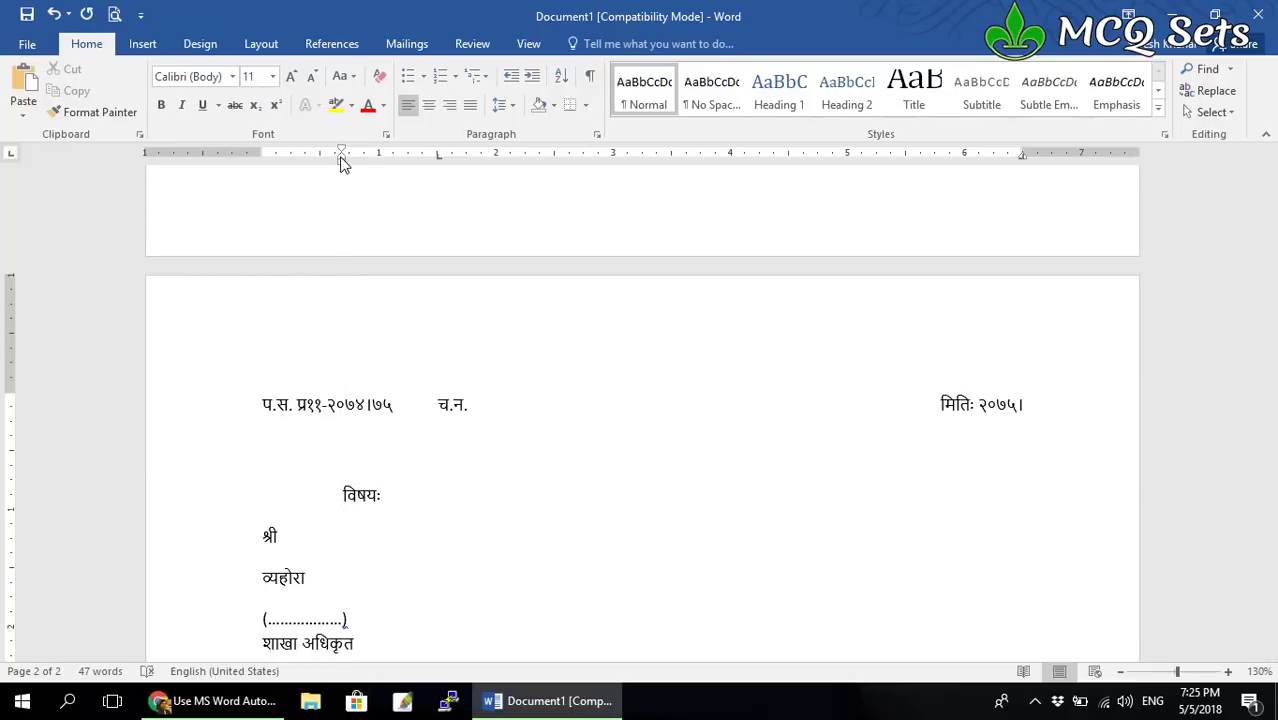
drag(342, 160, 400, 160)
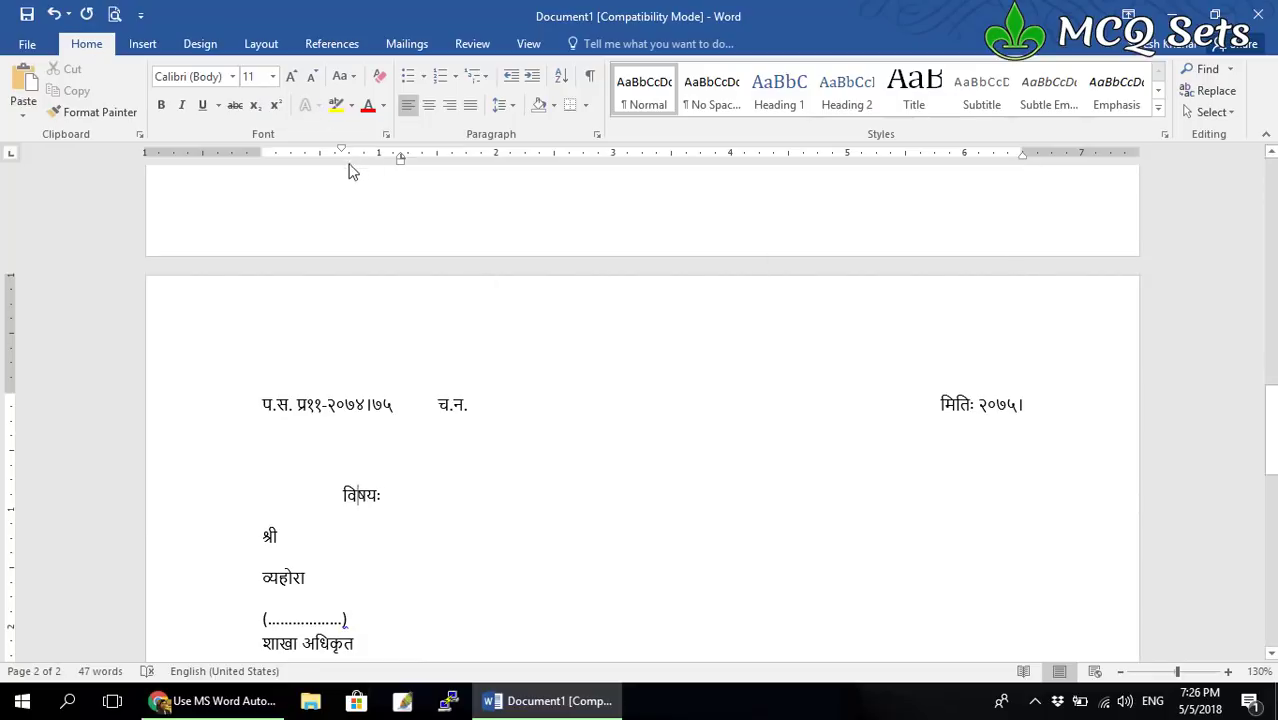
Type placeholder sample text after विषयः and line up where it starts.
click(413, 495)
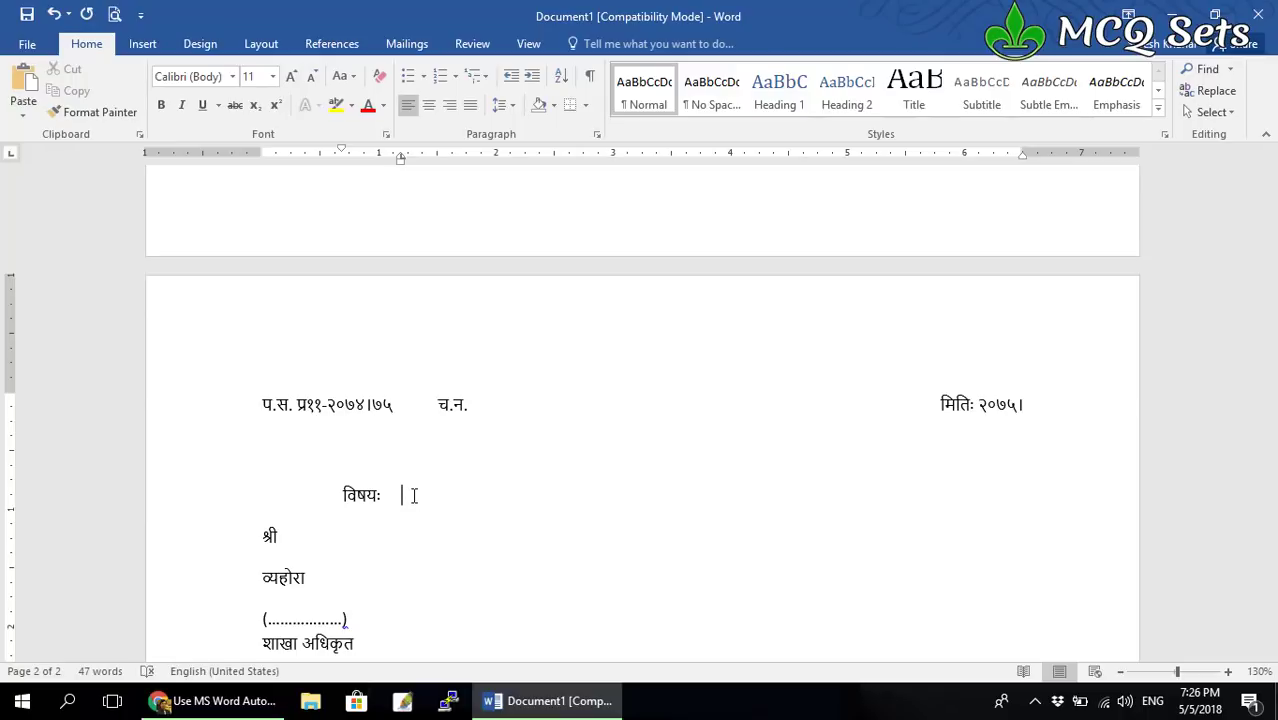
text(sfjd fkjkjsd flka sdhfkhas dkjf hkjsdhfkjh asjkdfh kjasd)
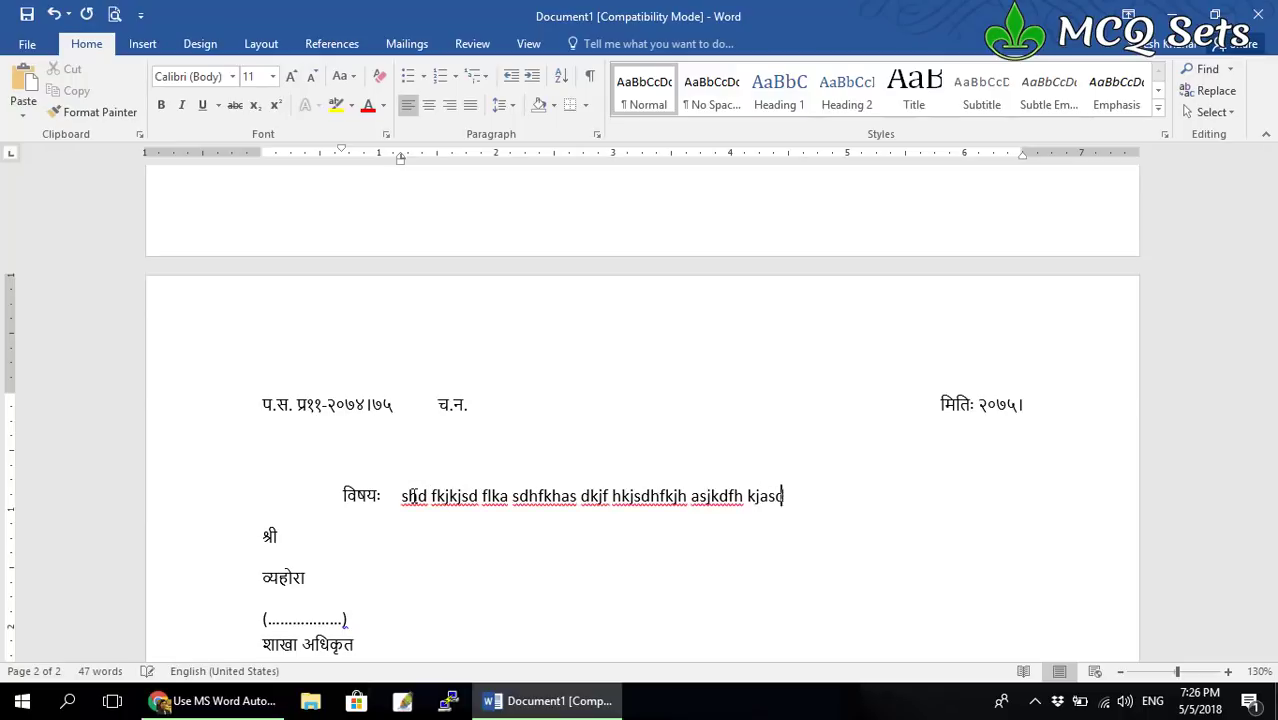
text( hkfhas kdfhkjashd fkjhkjsdhff ask)
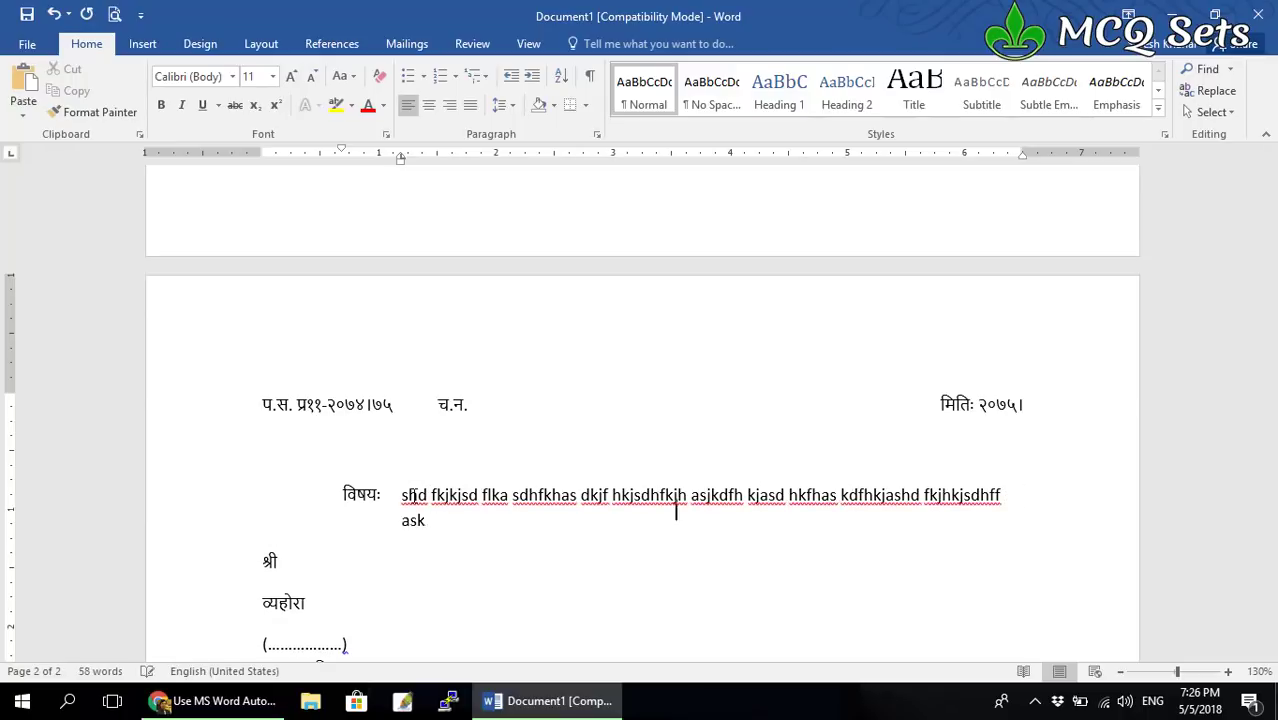
text(dfh khaskdfhash dfkh ksadhf khaskdf hkjasd hf)
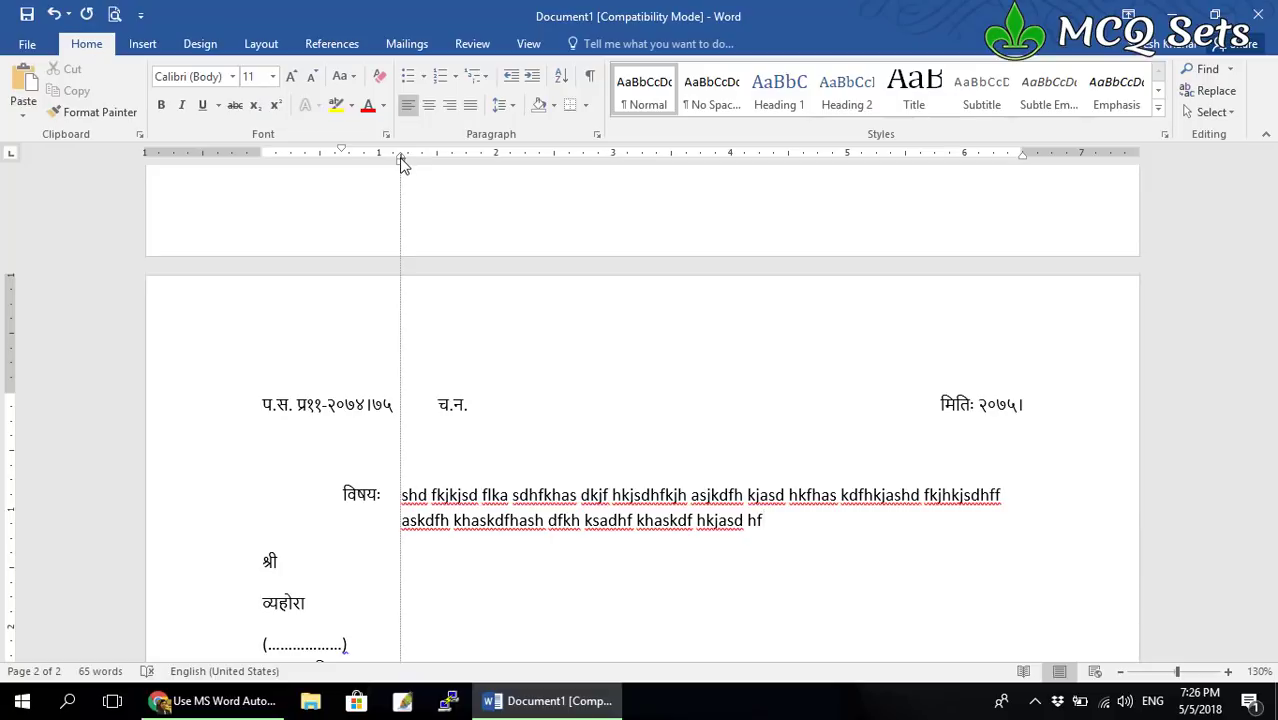
drag(401, 162, 408, 205)
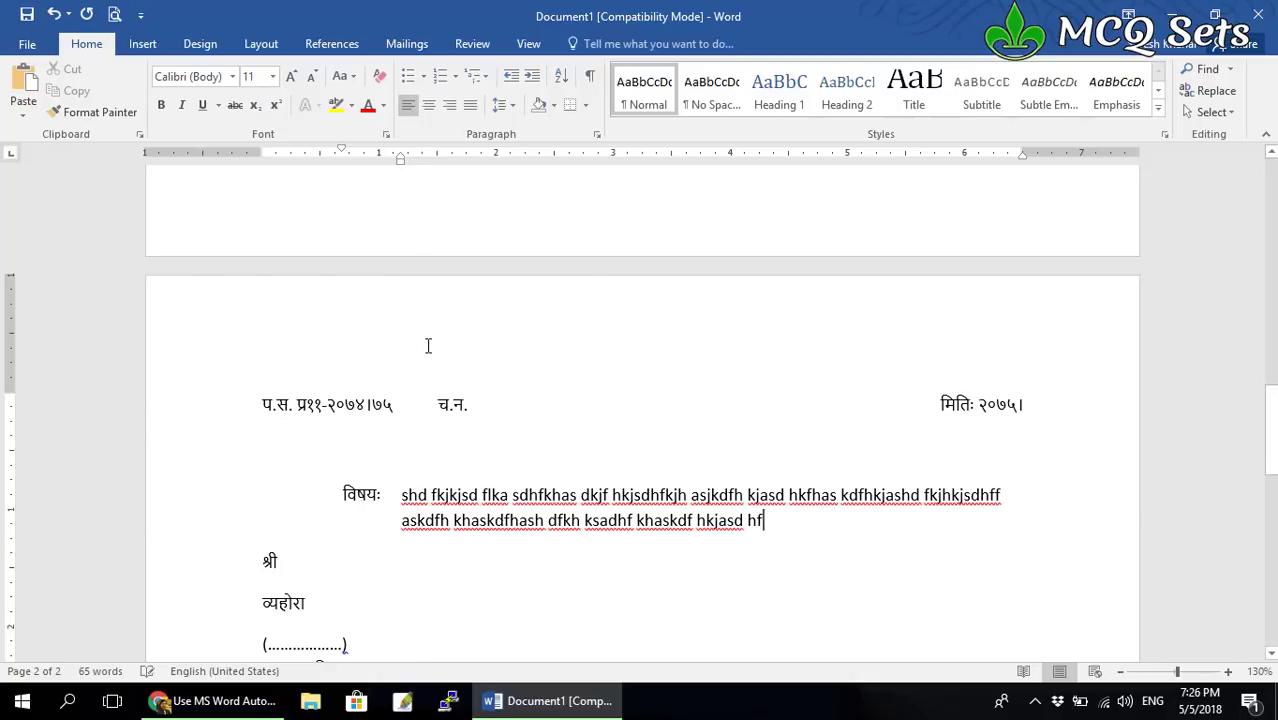
click(398, 496)
key(Left)
key(Right)
Set the subject's hanging and right indents so wrapped text aligns under the first line.
drag(341, 150, 341, 358)
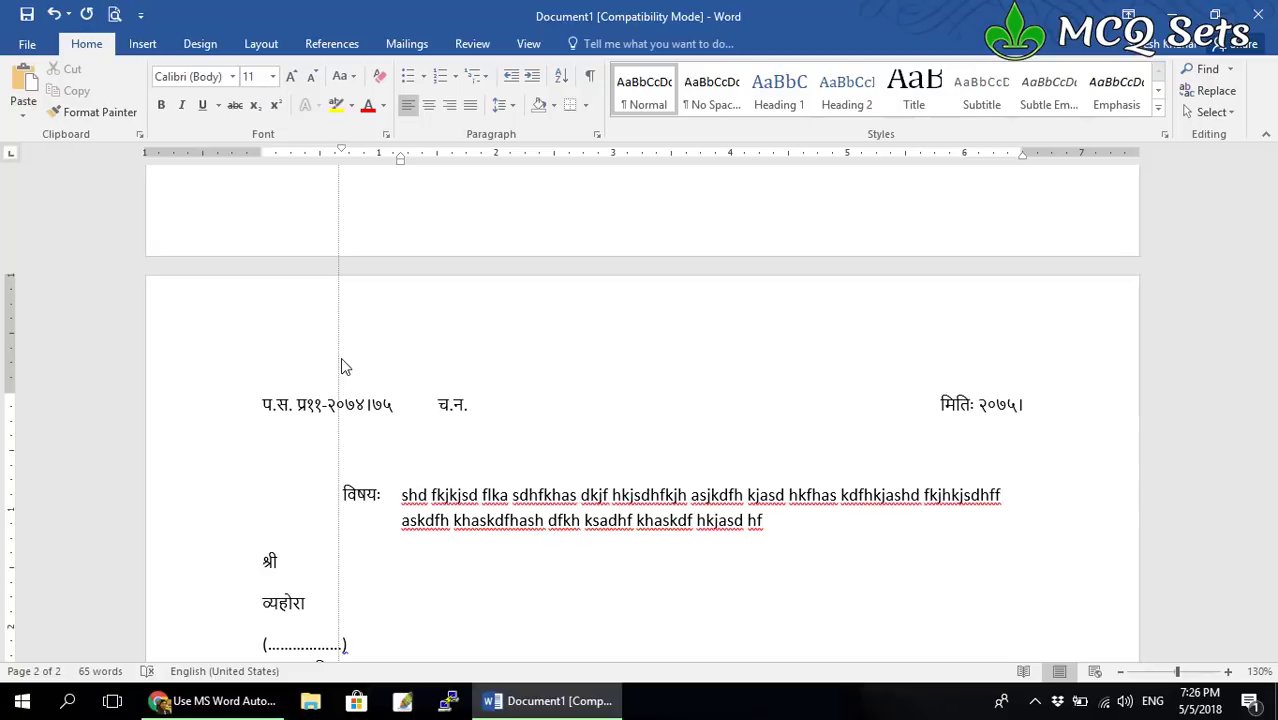
drag(341, 367, 342, 358)
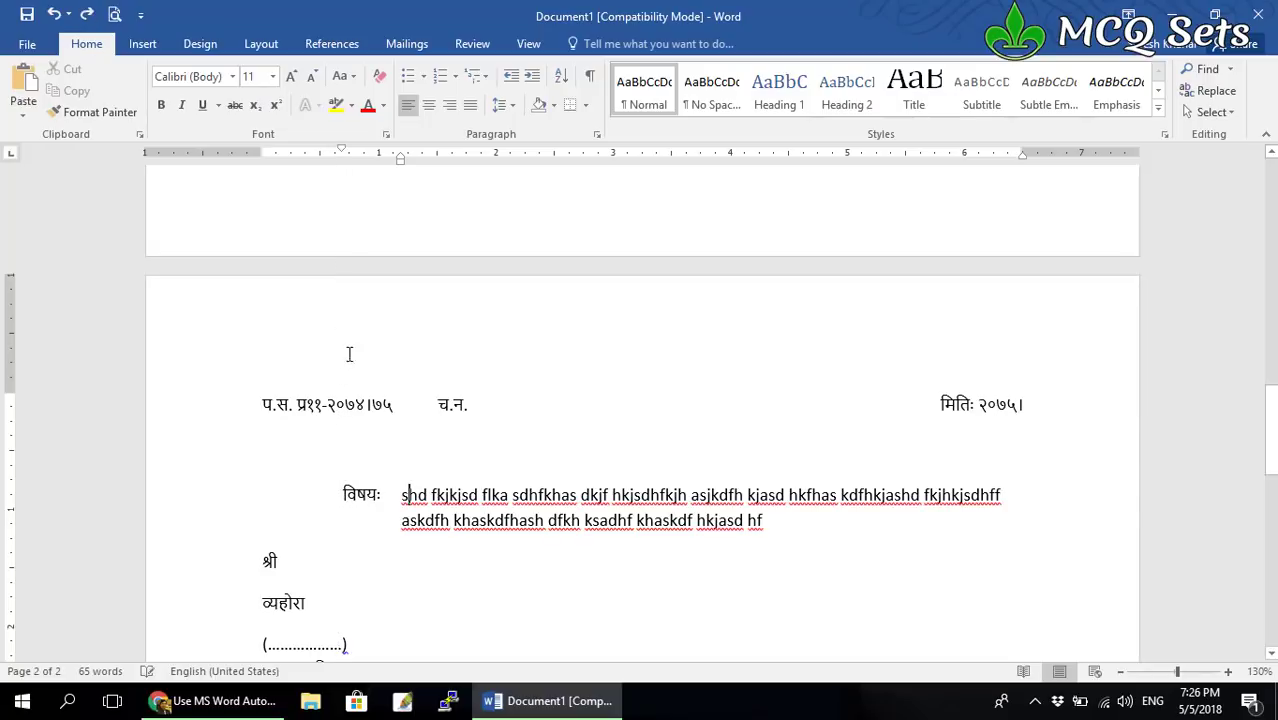
double_click(415, 530)
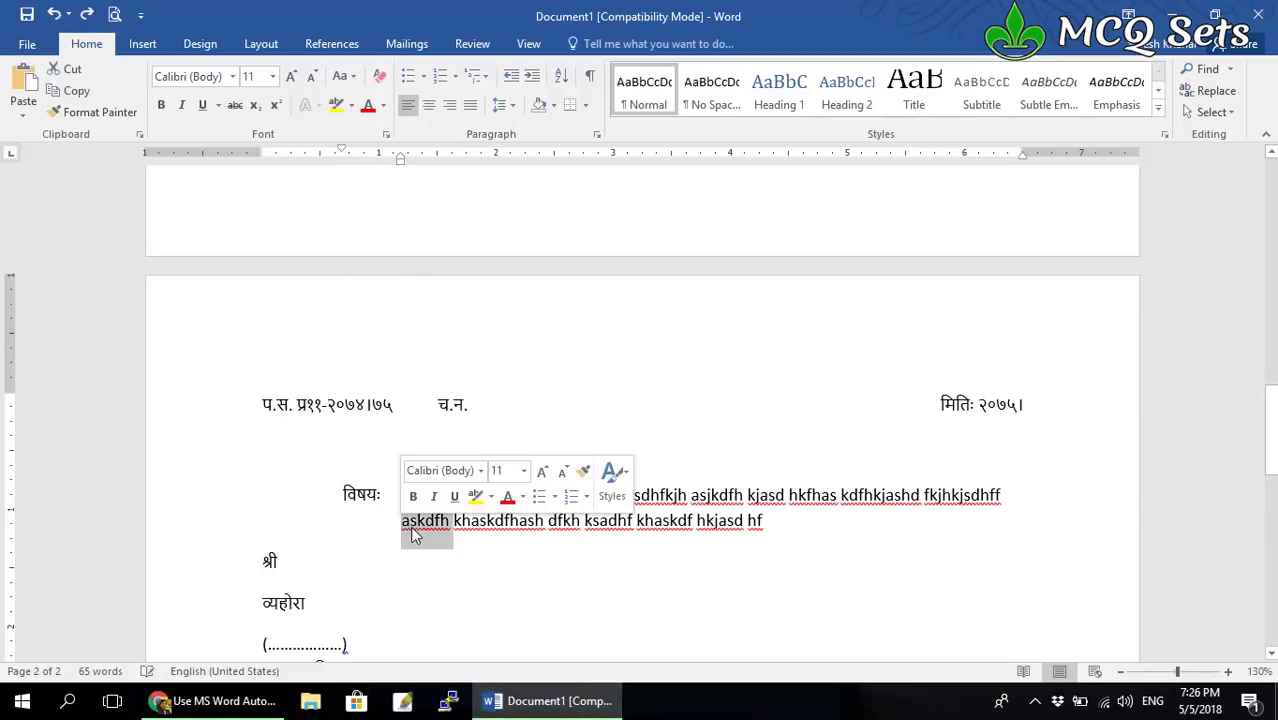
click(409, 522)
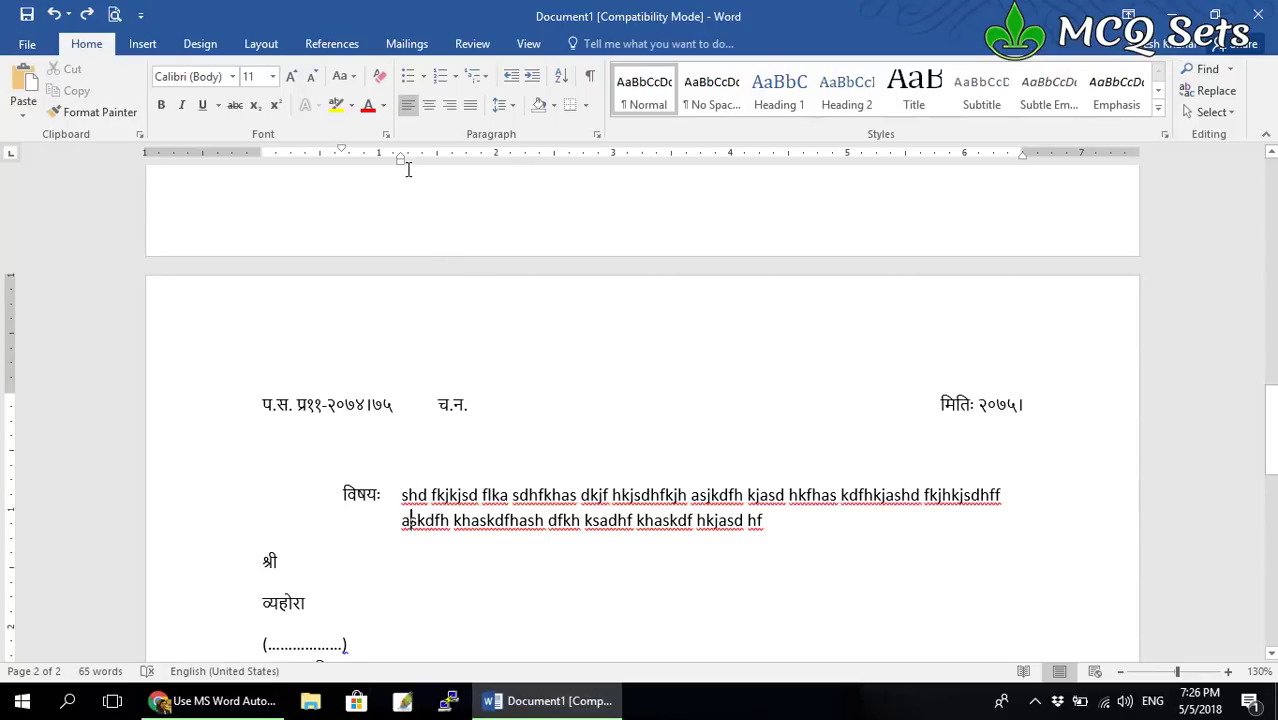
drag(401, 161, 401, 163)
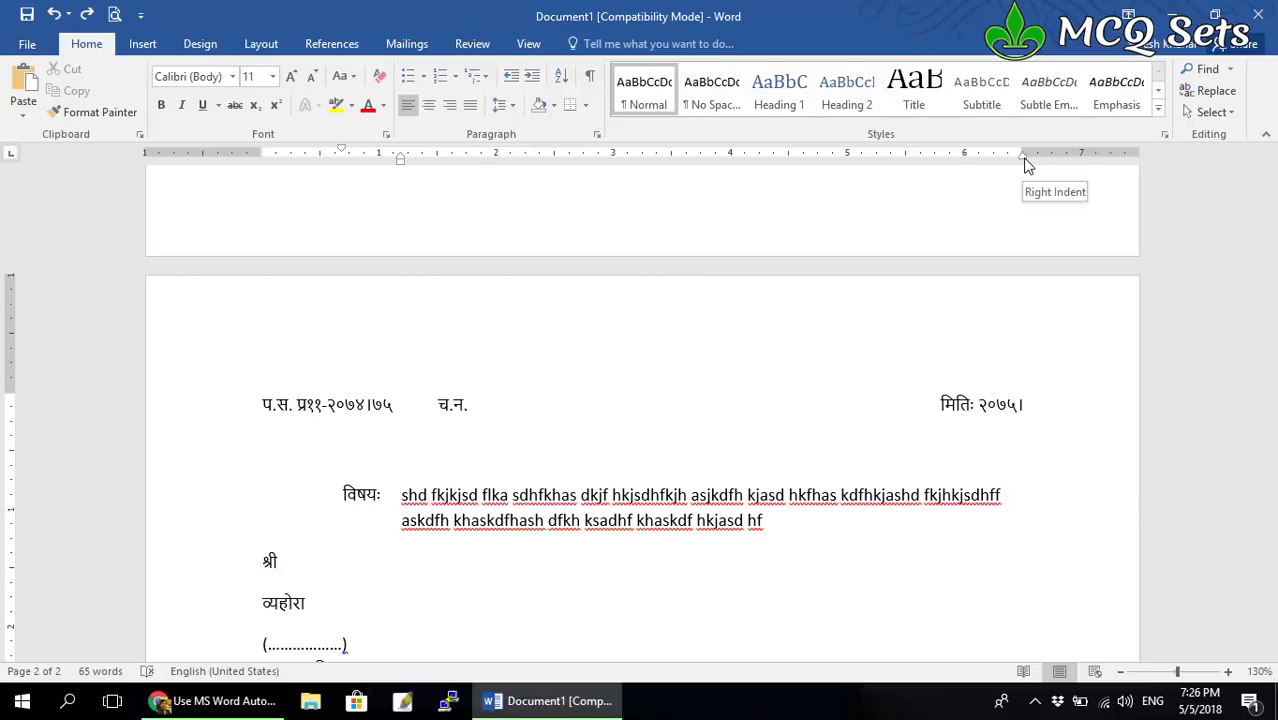
drag(1023, 160, 1027, 163)
click(403, 494)
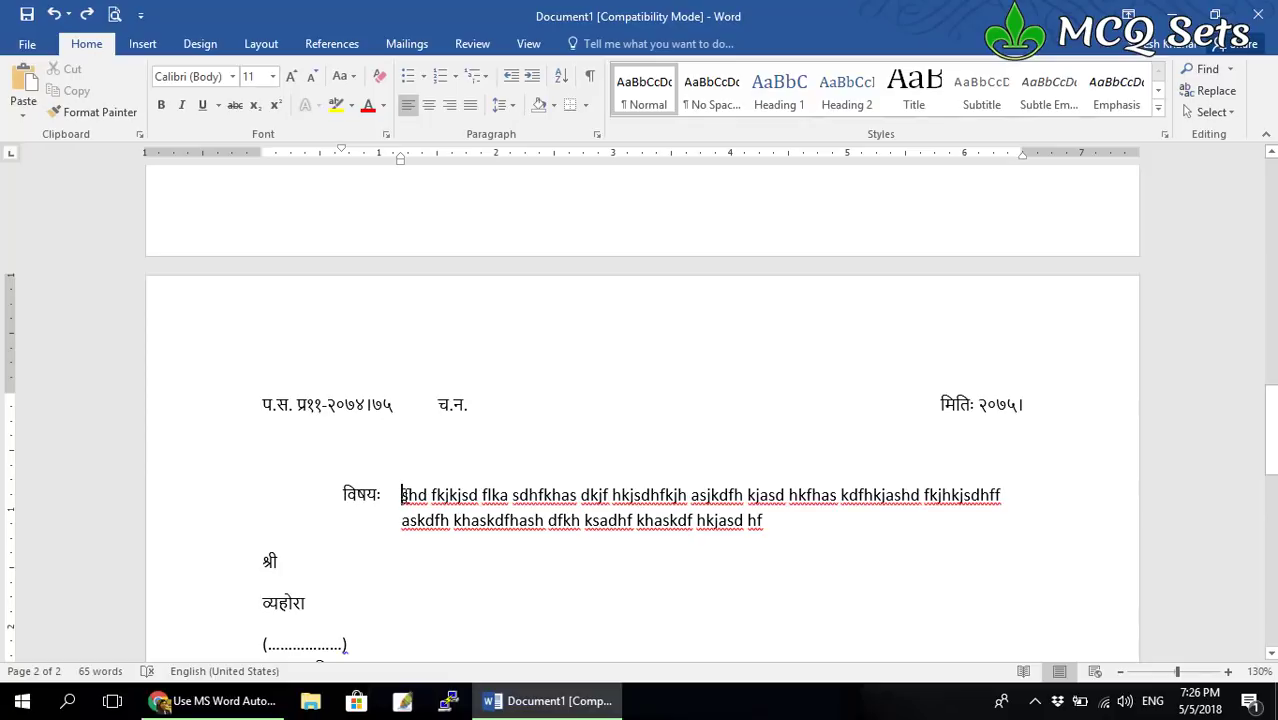
drag(403, 494, 763, 519)
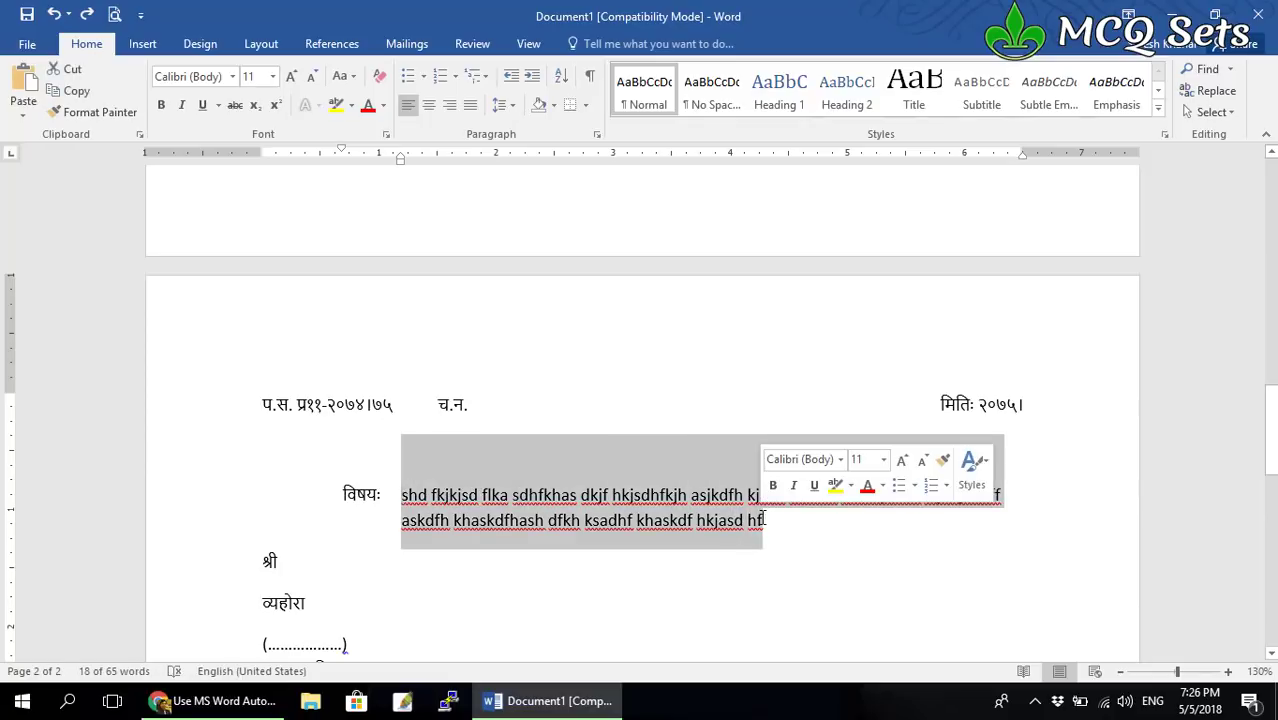
Delete the sample subject text and adjust the subject line's space-after setting.
key(Delete)
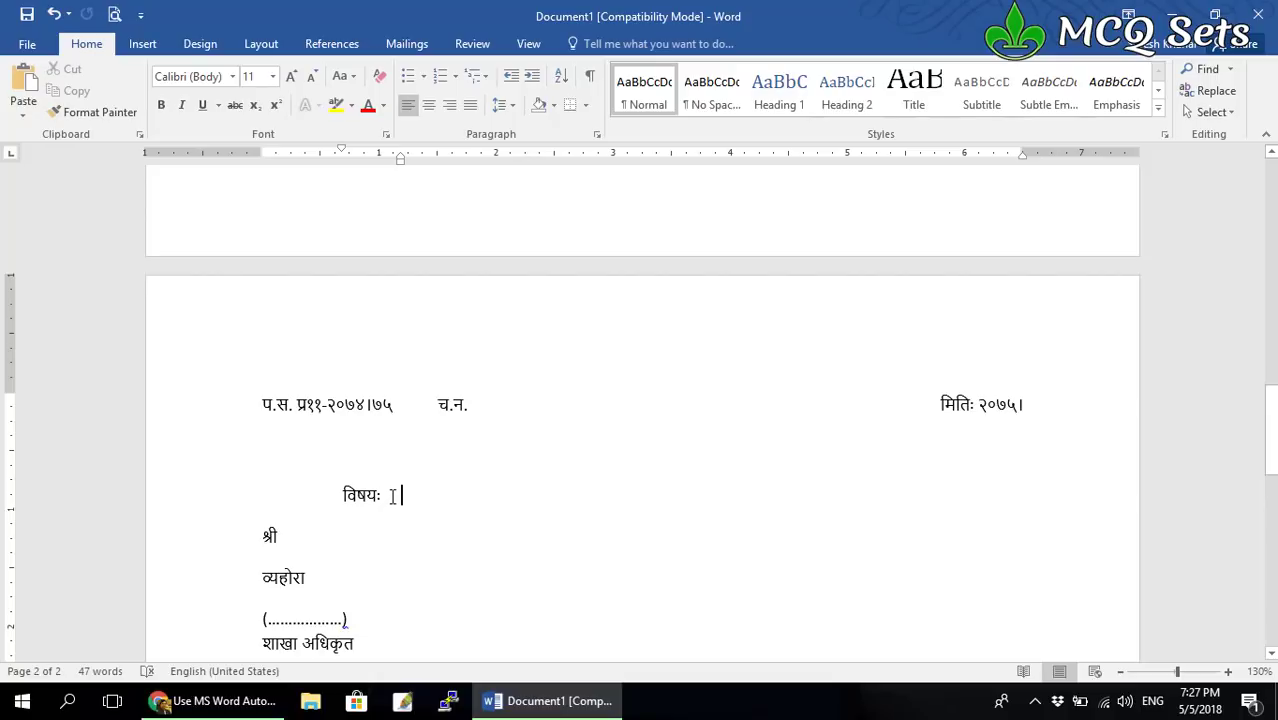
click(597, 134)
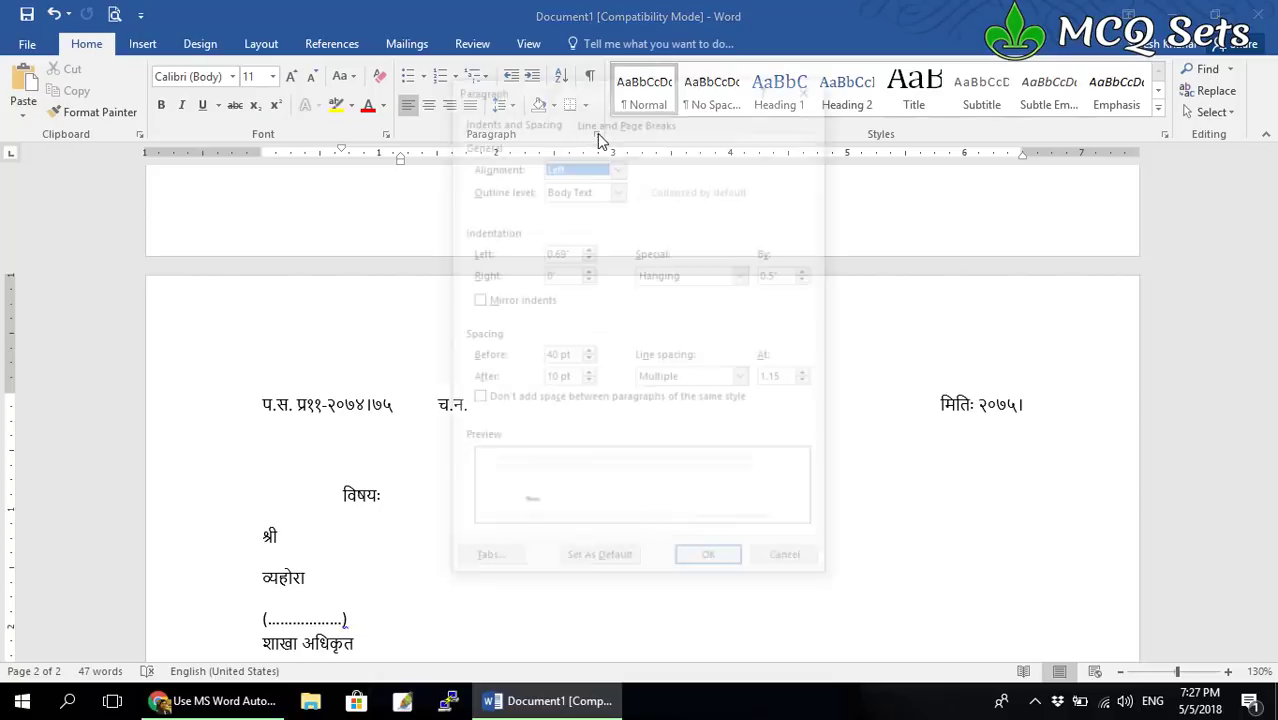
click(551, 379)
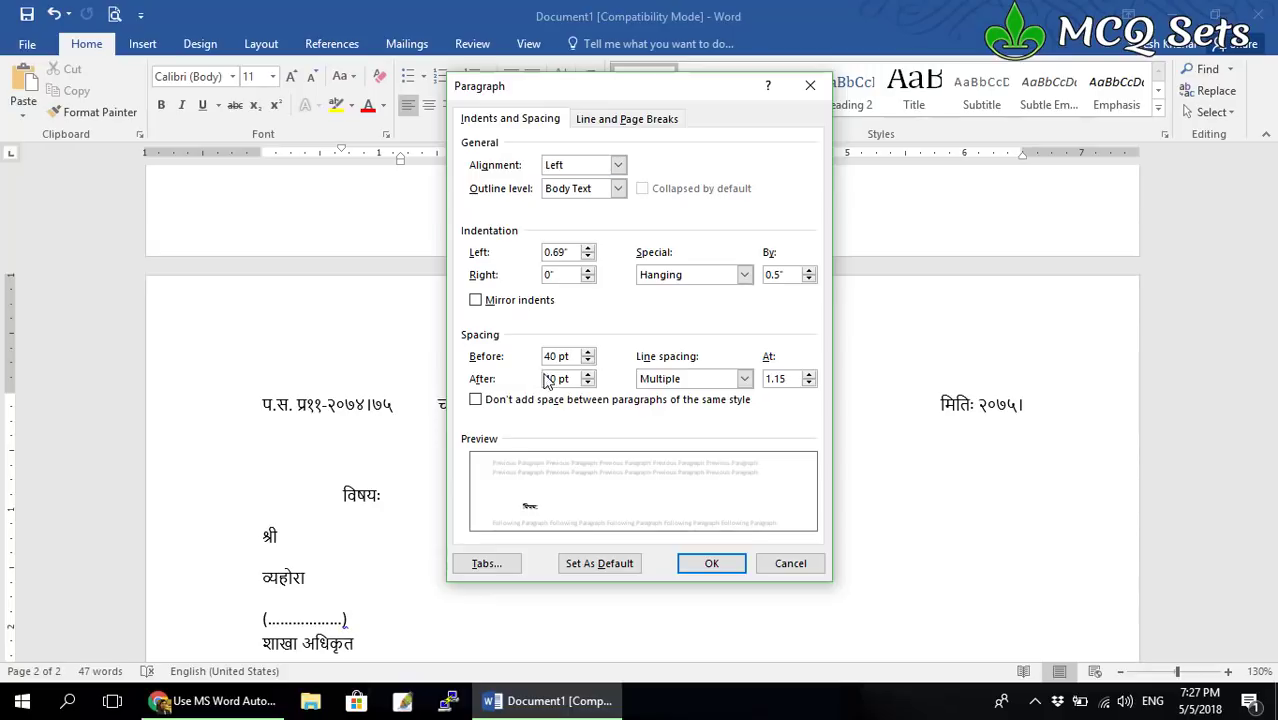
click(709, 563)
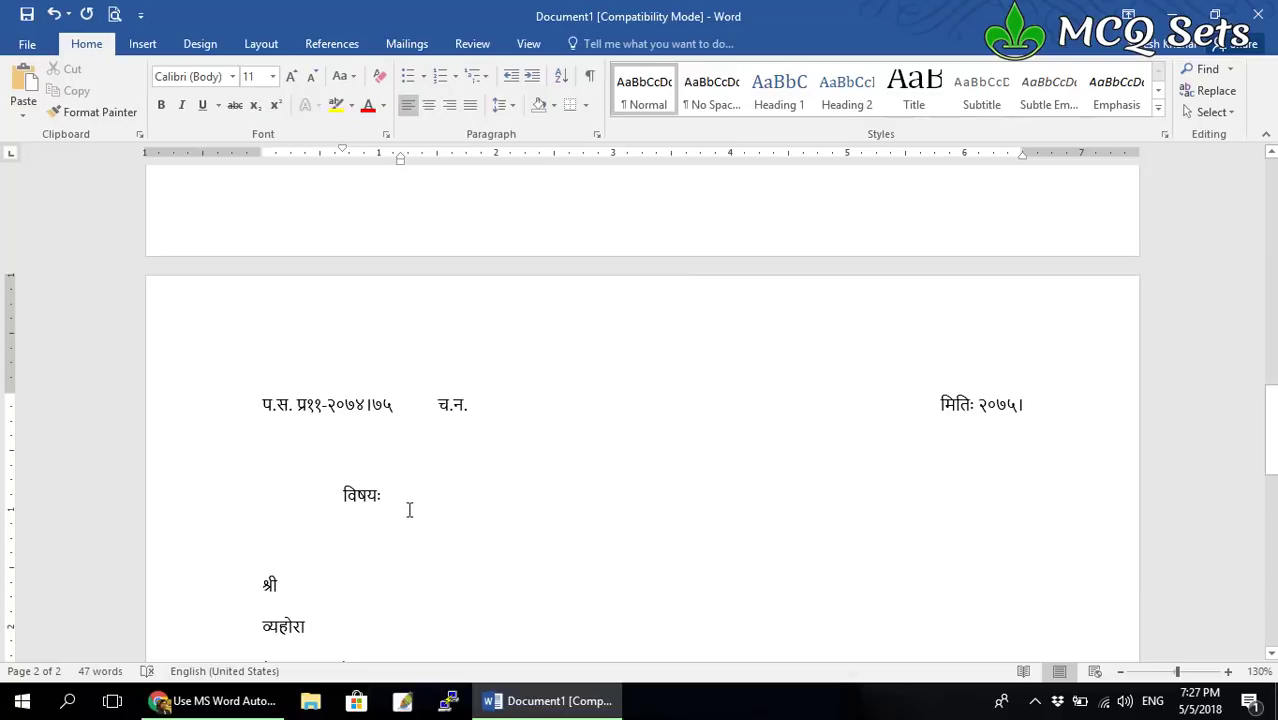
Give the श्री line Single line spacing and 0 pt space after.
key(Down)
key(Down)
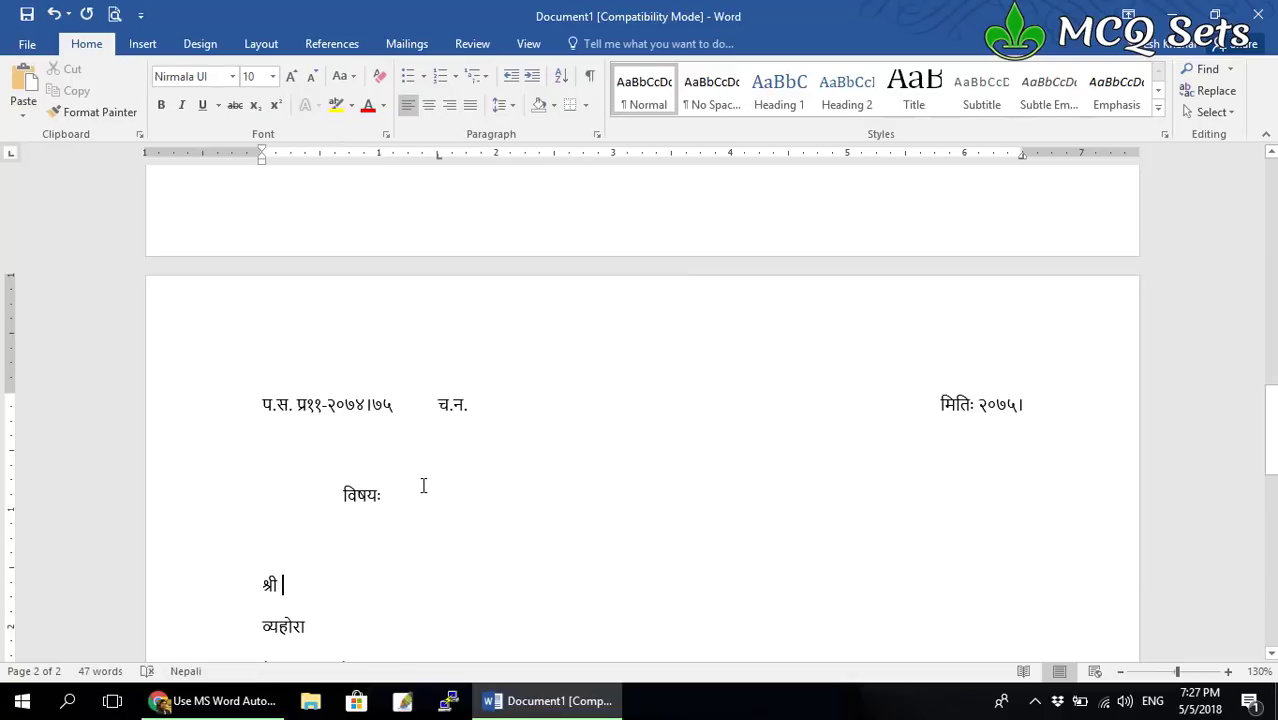
scroll(290, 596, up, 1)
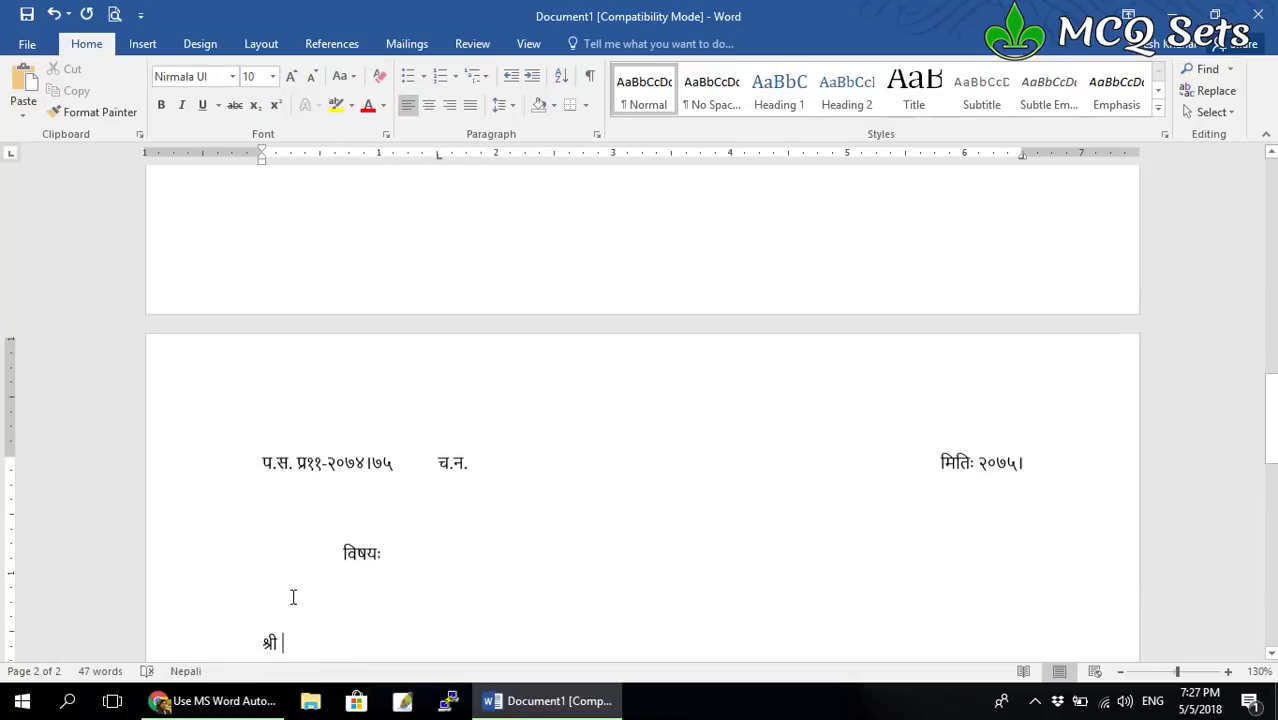
scroll(291, 594, down, 3)
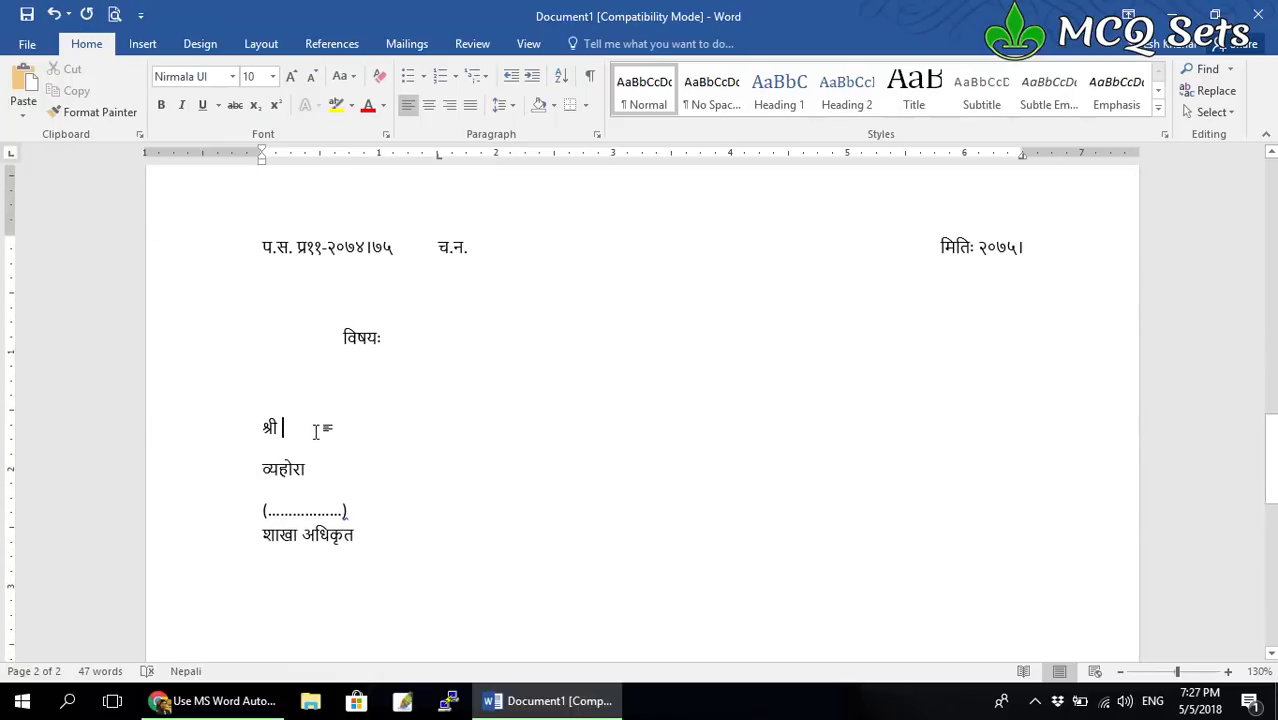
click(596, 134)
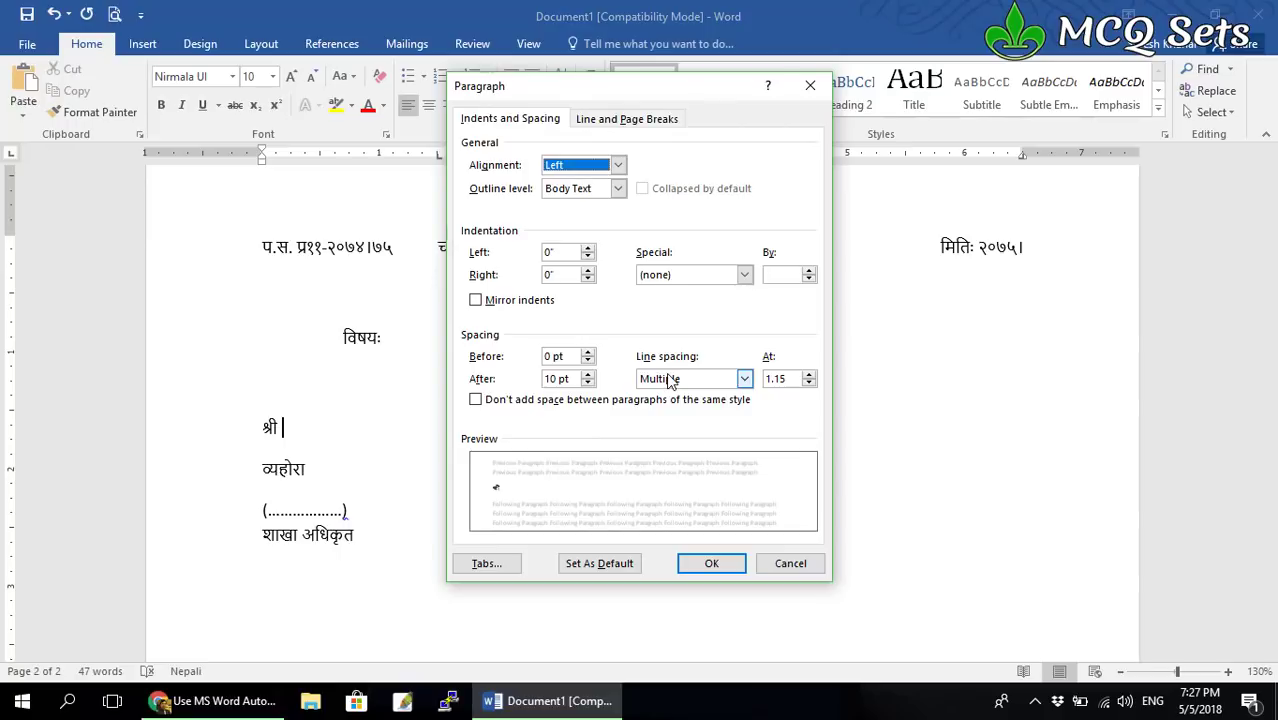
click(670, 382)
click(662, 391)
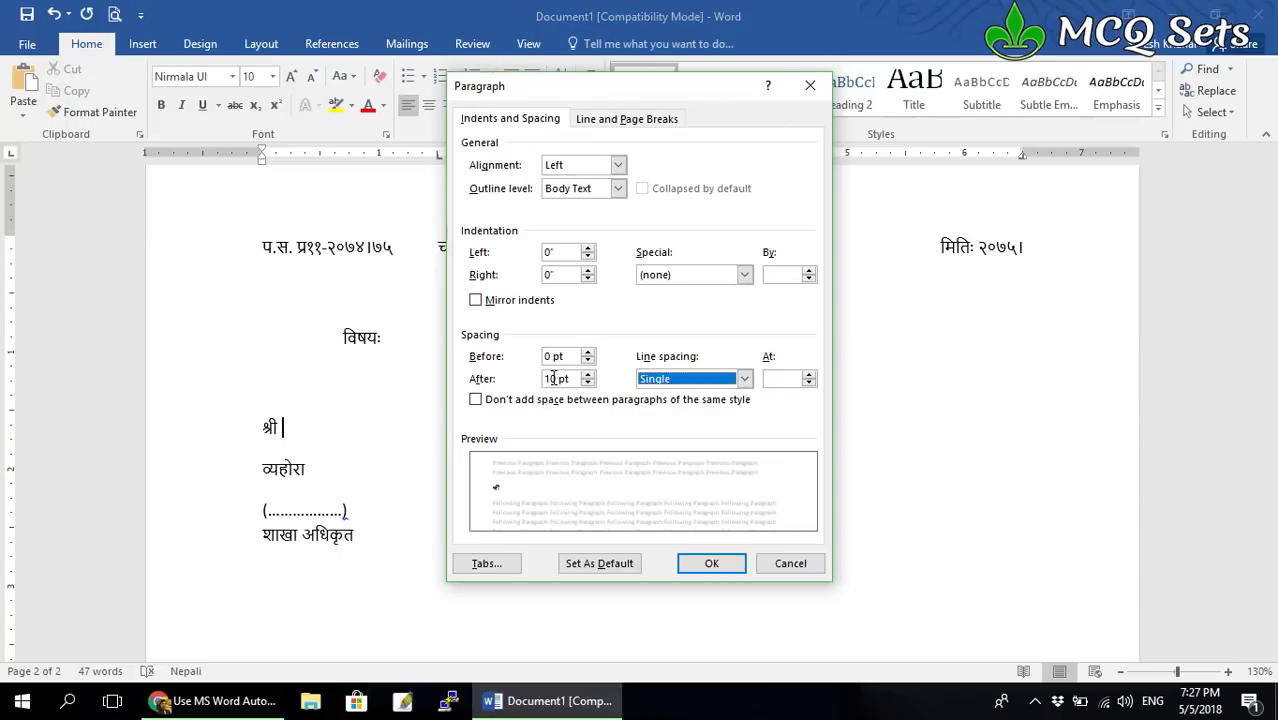
click(552, 378)
key(BackSpace)
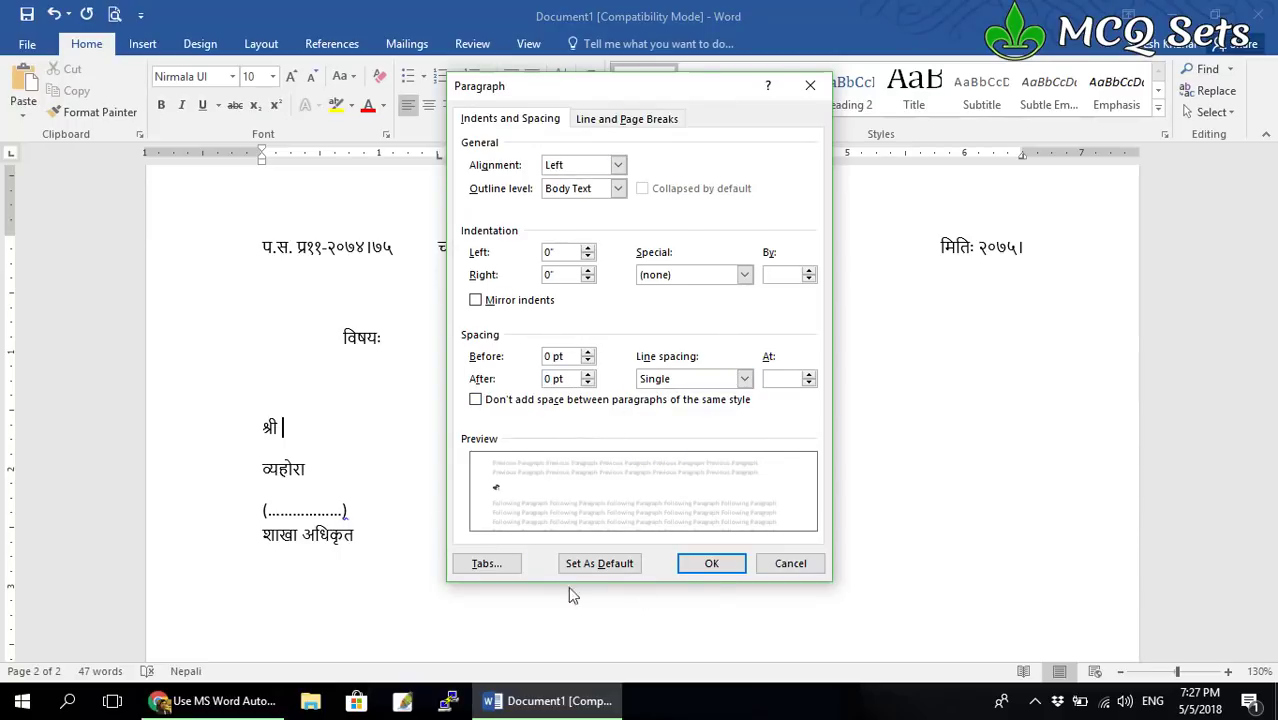
click(712, 566)
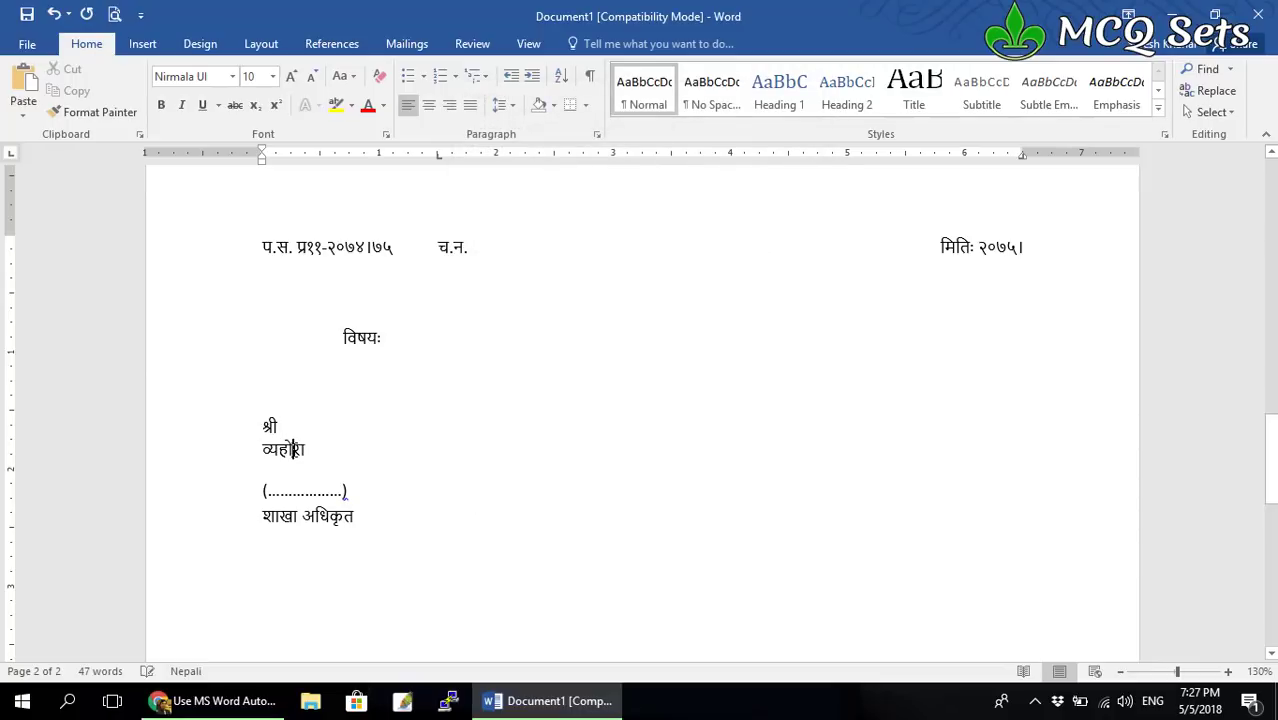
Add 20 pt of space before the व्यहोरा paragraph.
click(597, 134)
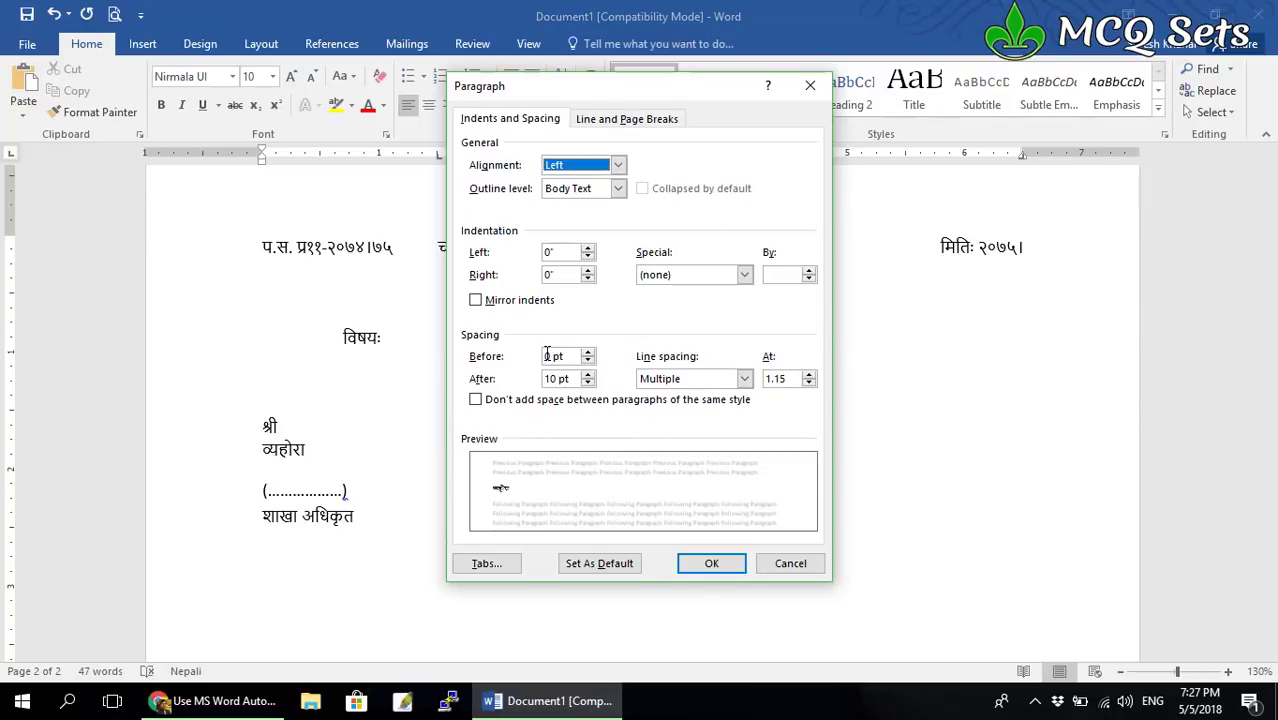
drag(551, 356, 525, 357)
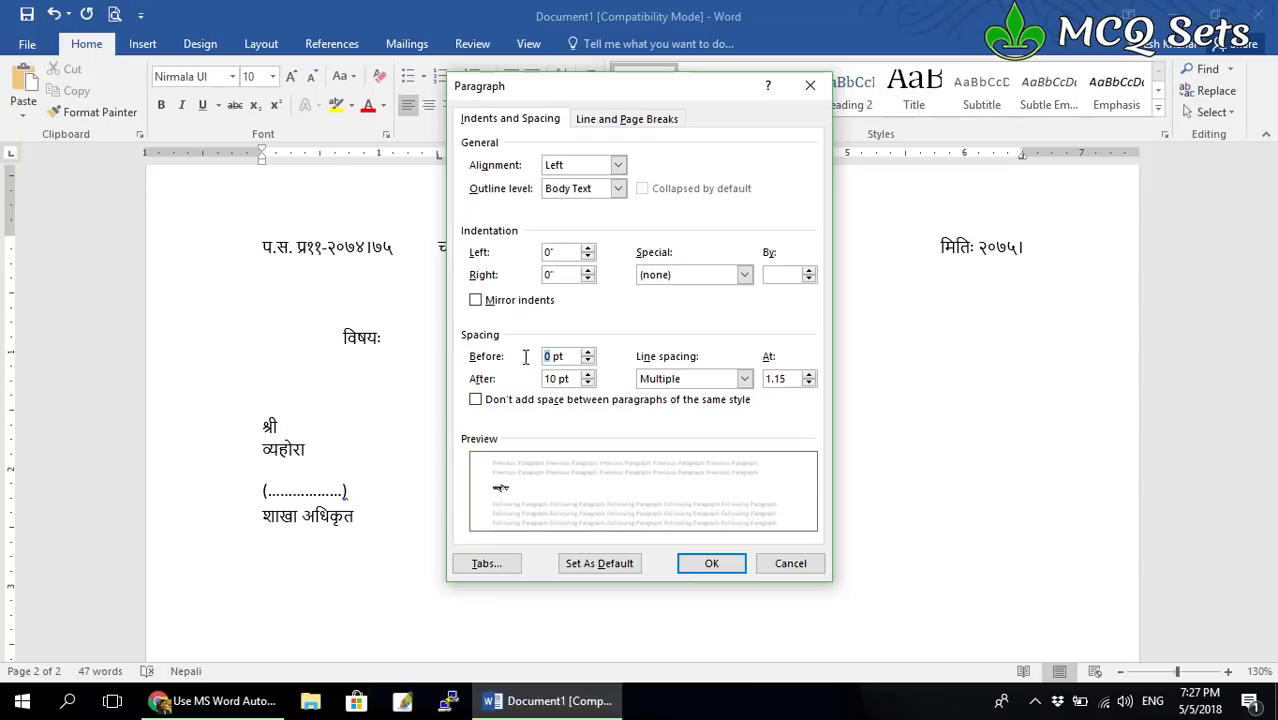
text(2)
click(729, 565)
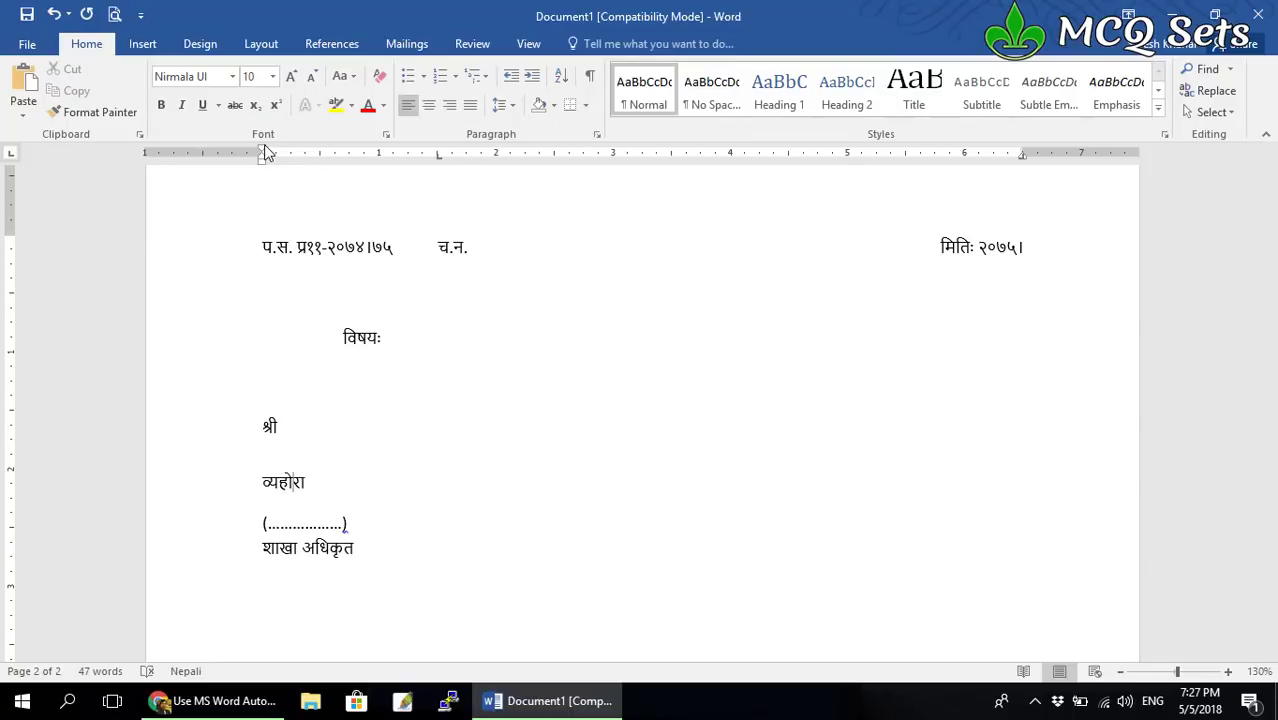
Indent the first line of the व्यहोरा paragraph and switch keyboard input to Nepali.
mouse_move(261, 151)
mouse_down()
mouse_move(320, 152)
mouse_move(305, 152)
mouse_up()
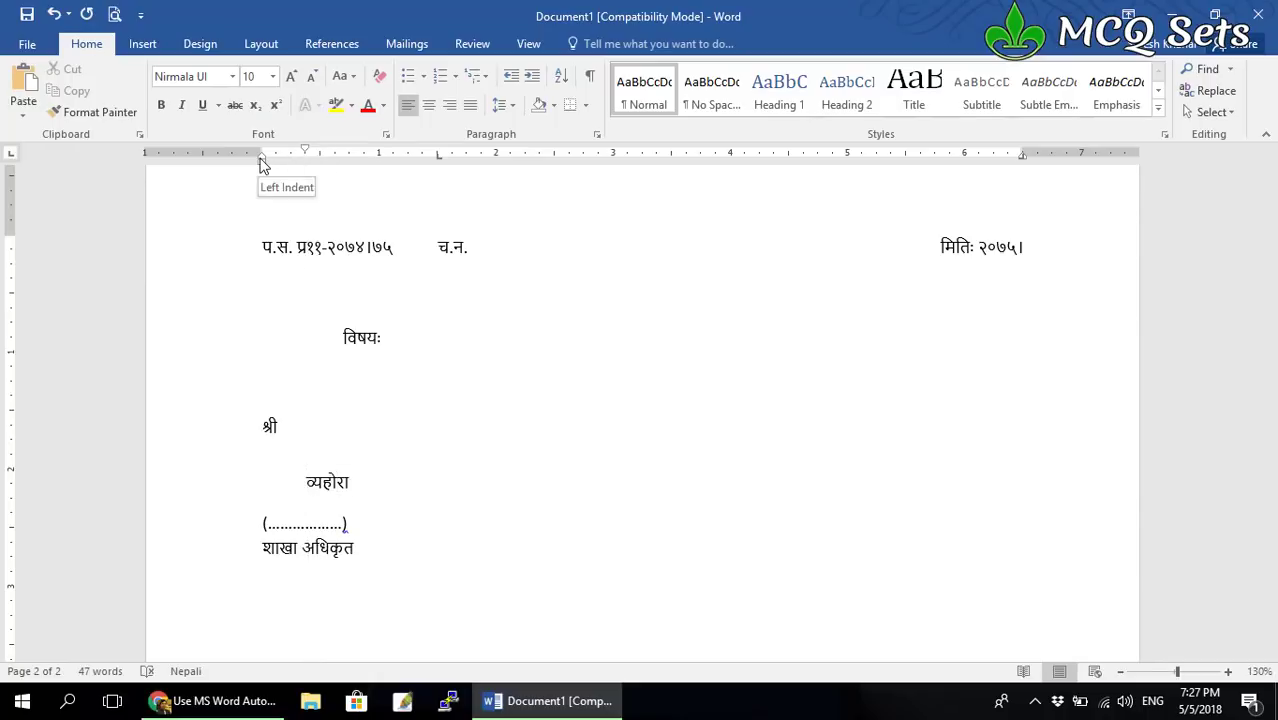
double_click(335, 482)
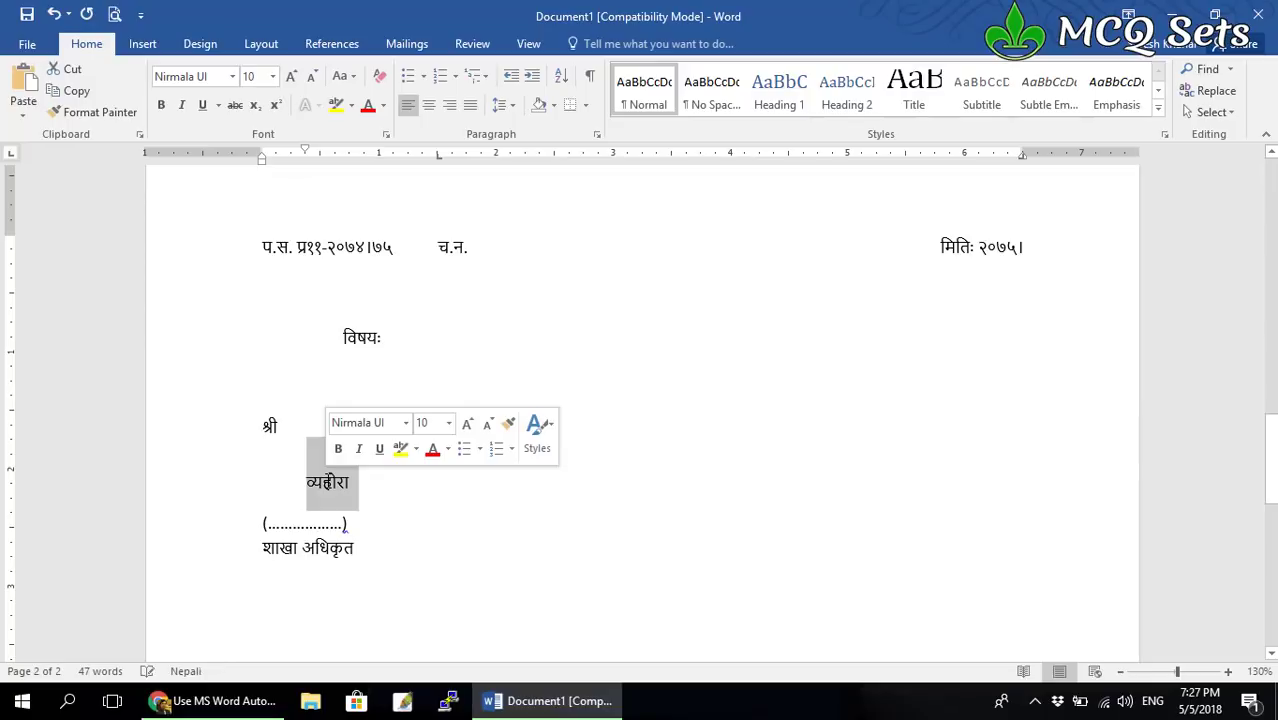
text(shdfkjh)
key(alt+shift)
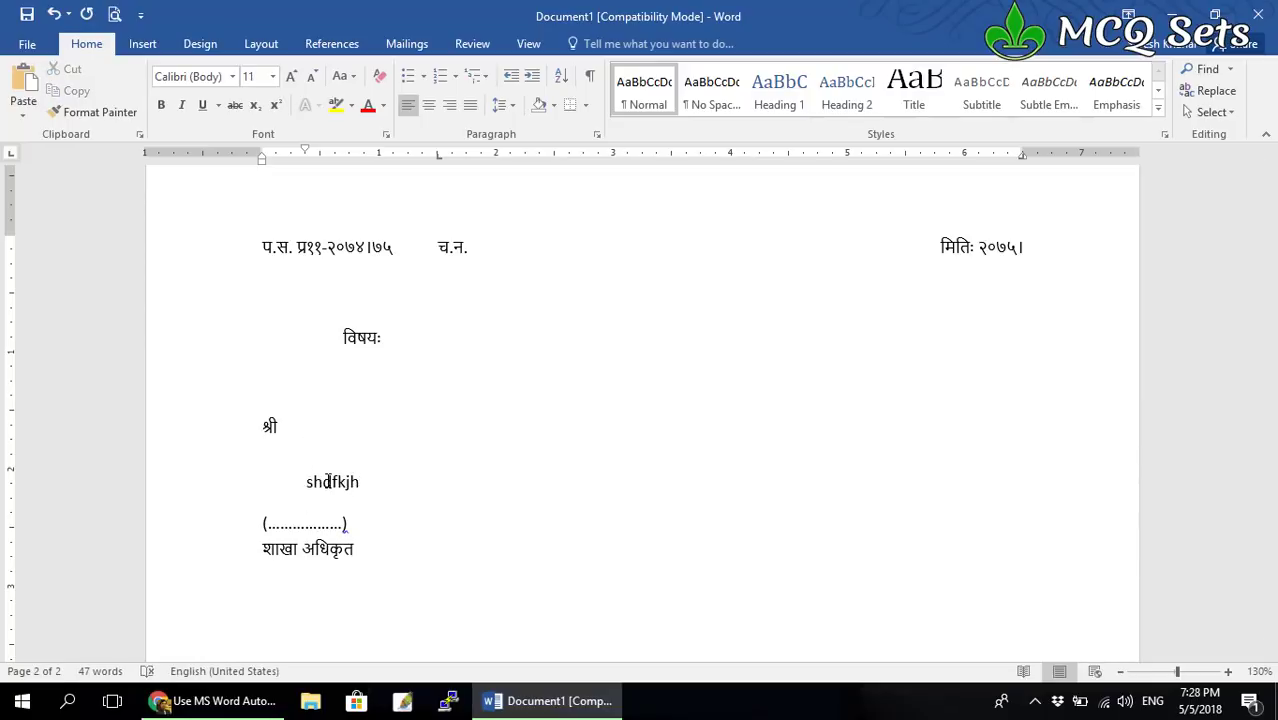
Replace व्यहोरा with two paragraphs of Nepali placeholder body text.
double_click(328, 482)
text(बर्फक जमापवज बपवकजमाप जबकपवम)
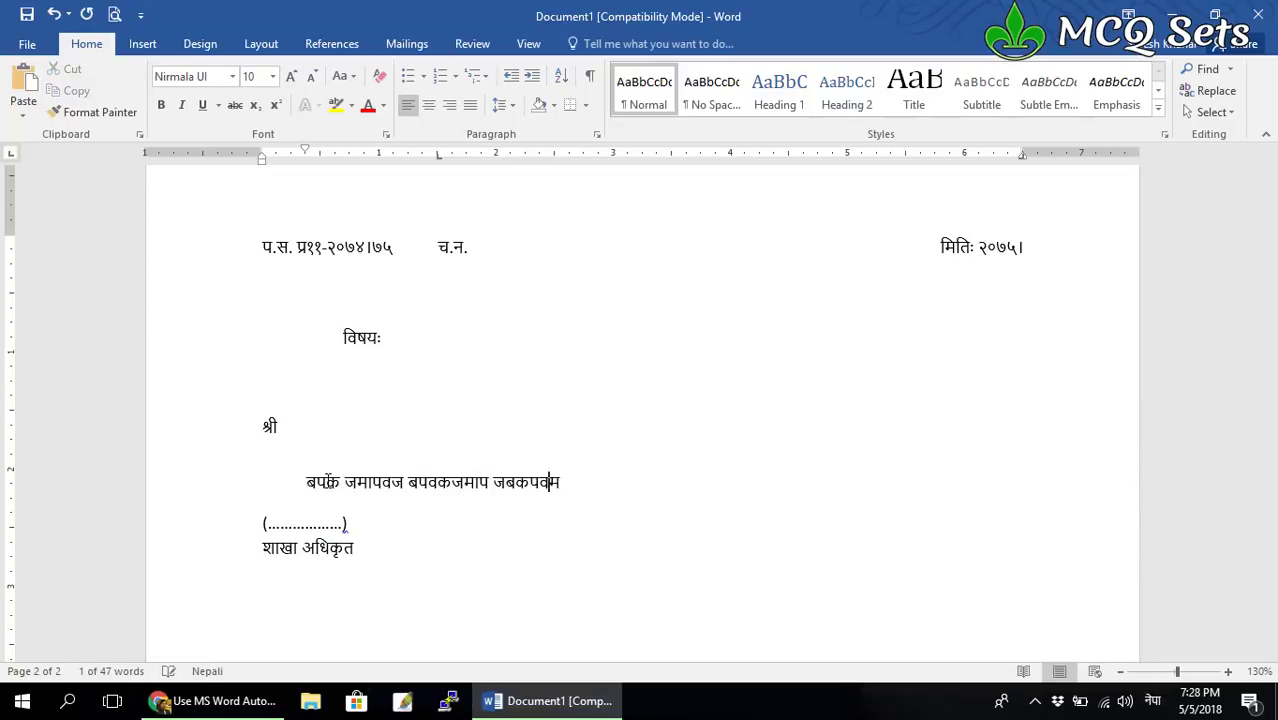
text(जा पबक जमपा जबपकम जपवबकमजापवज कमपवज पकबमज पवबज कमपा जपबकमजापबक जमापजबकप माजप)
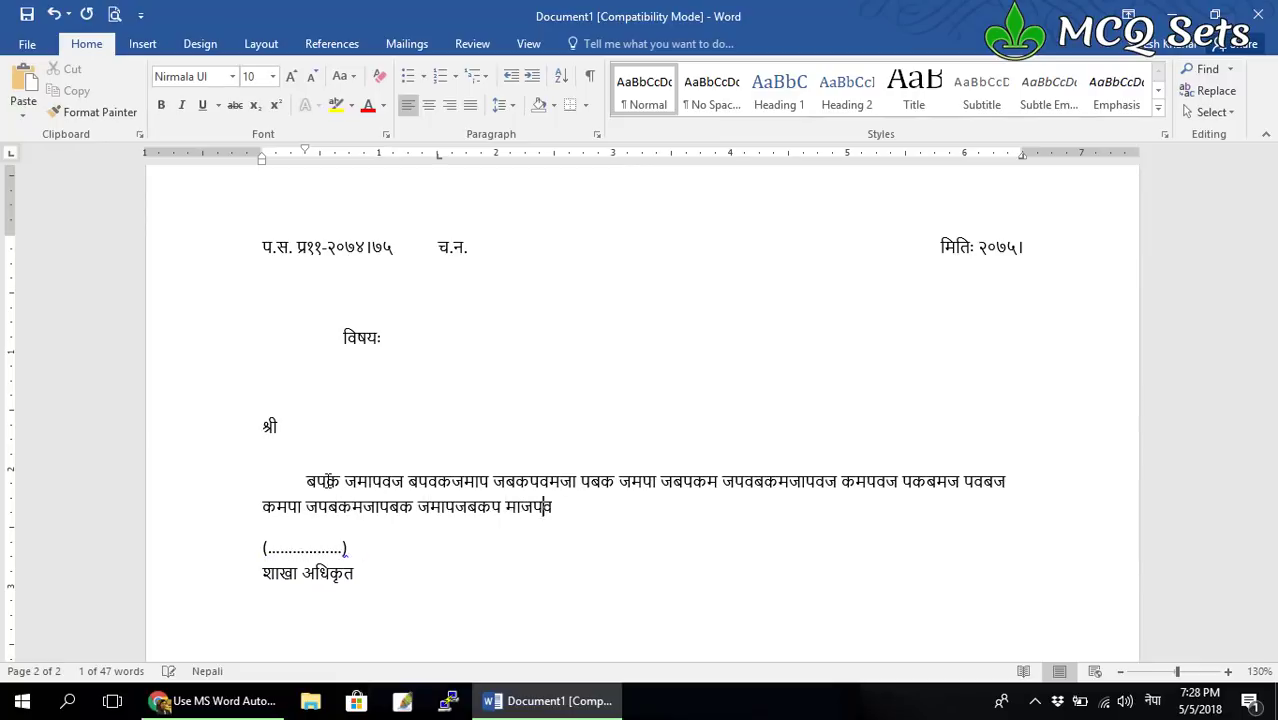
text(वकम जापवजकबम पाव जकबमपा जपबकम जापकमबज पकबज मापवजकमबपव जापकम जपामकजपवबकमज पवबकज)
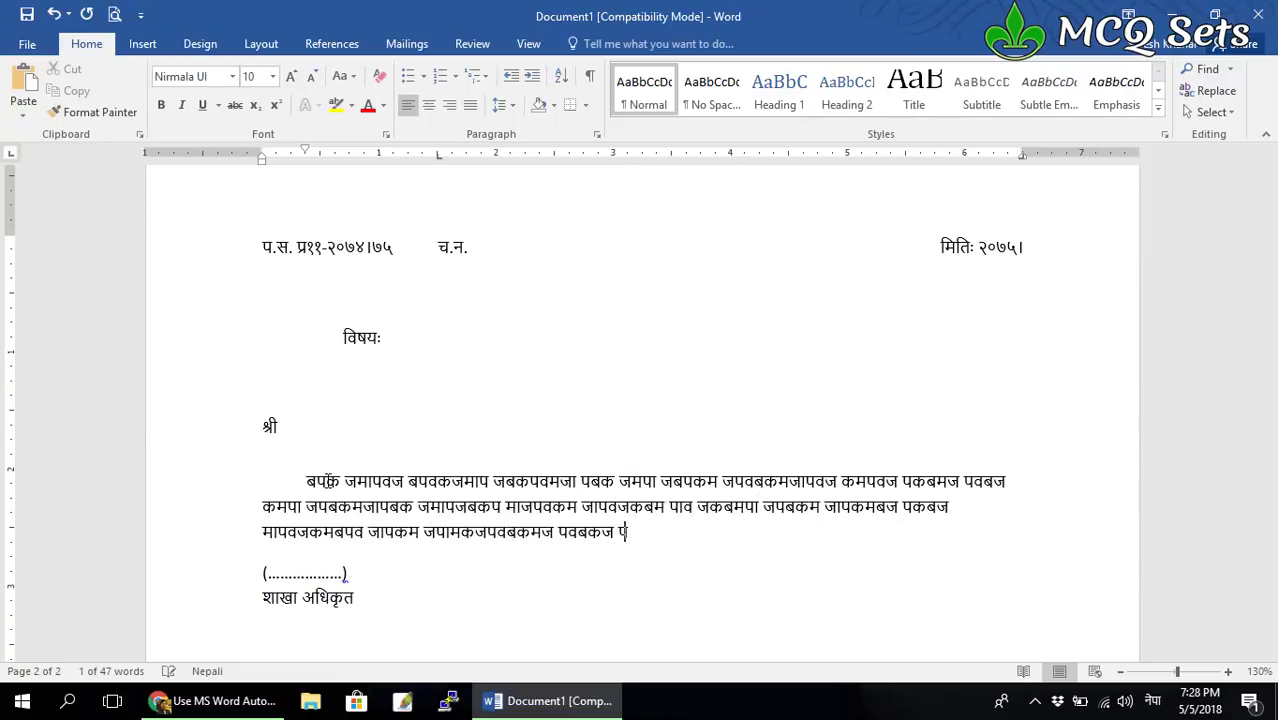
text( पाबकपवा जपकब जापवबक मजपव जपवकमब जापजबकमपा जपबकमापबकजम)
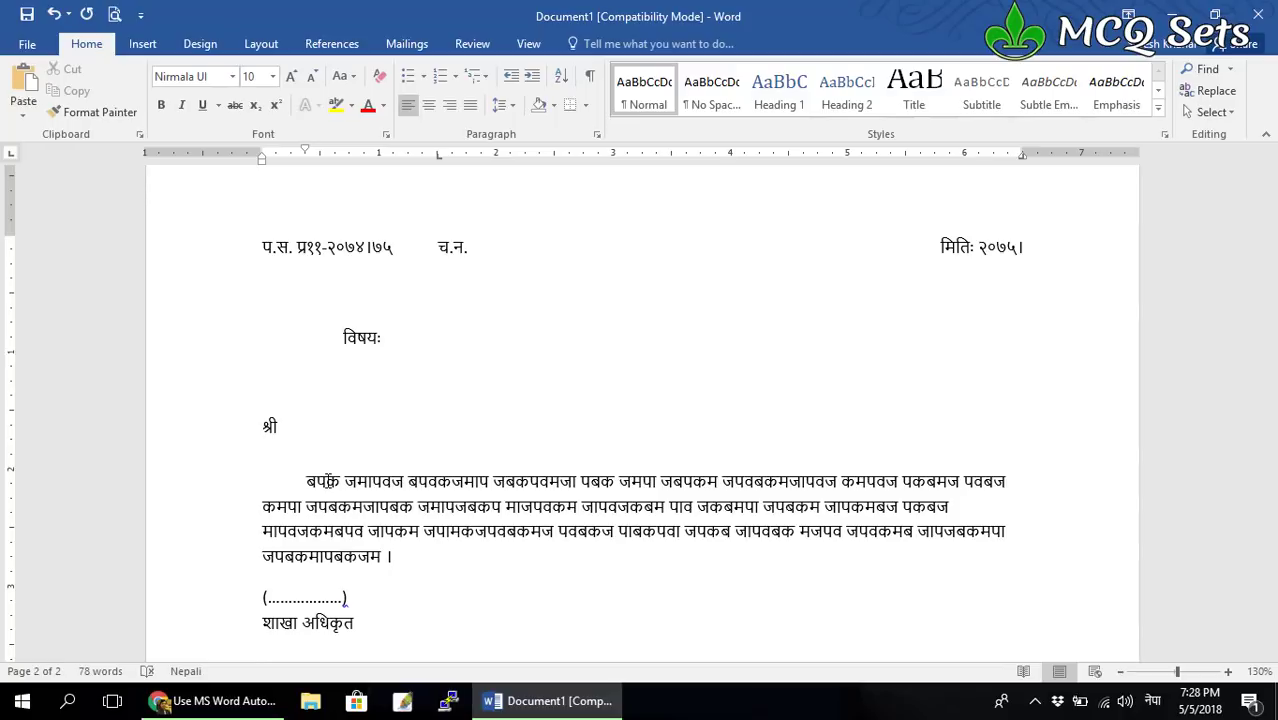
key(Return)
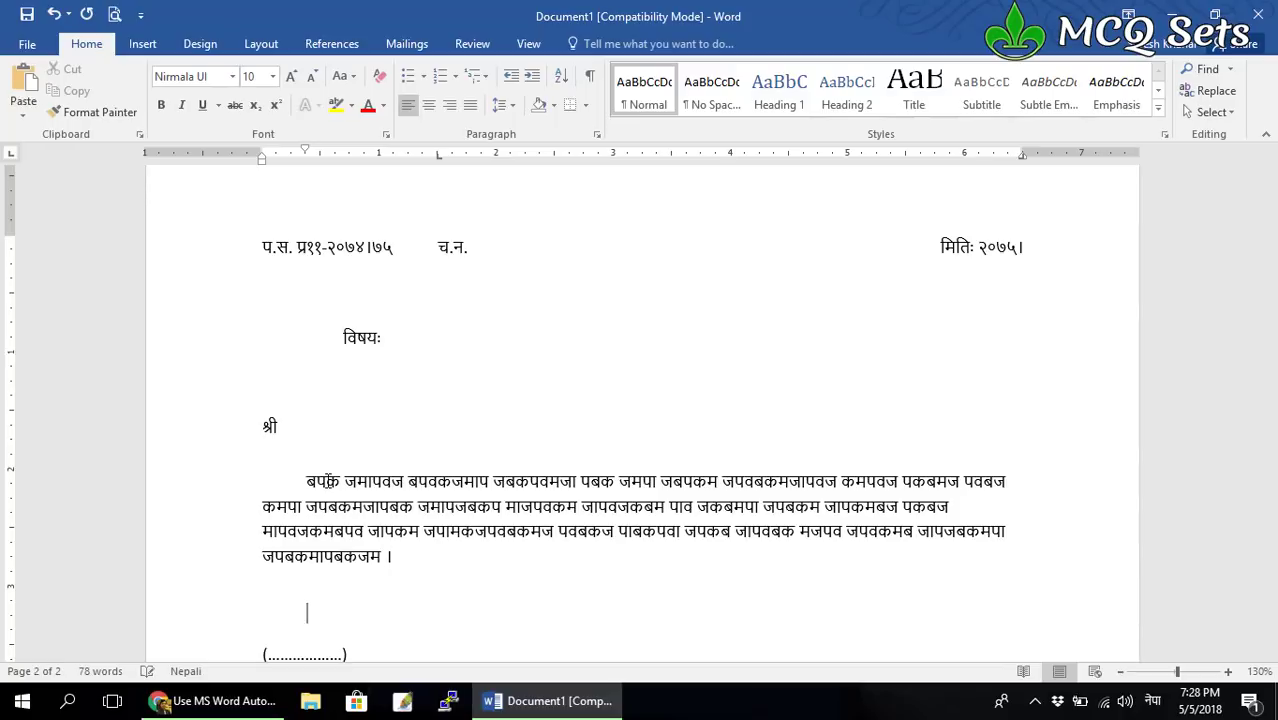
text(कबजम पज)
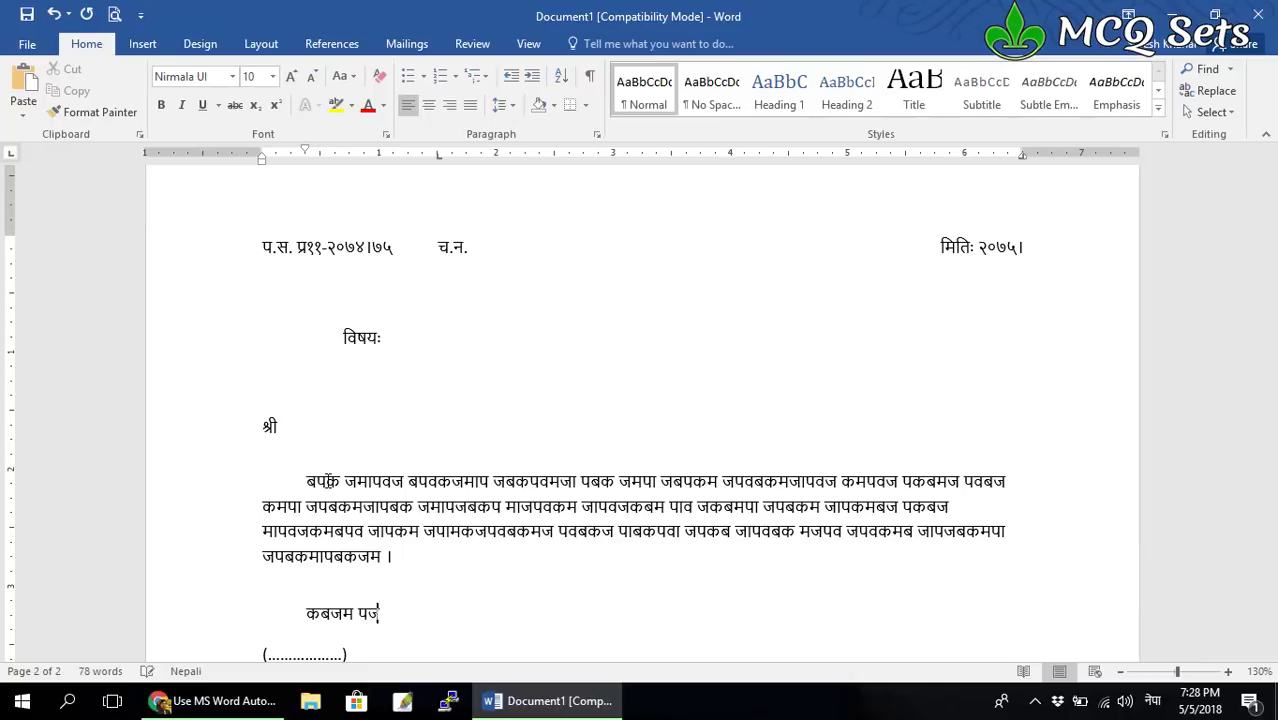
text(बकपवम जपवबकम जापवकबमजाप बकपमवा पवकमबजा पवबकम जपकमबपवा जपकमाब पवकमा पवकबम पव कमापव ज)
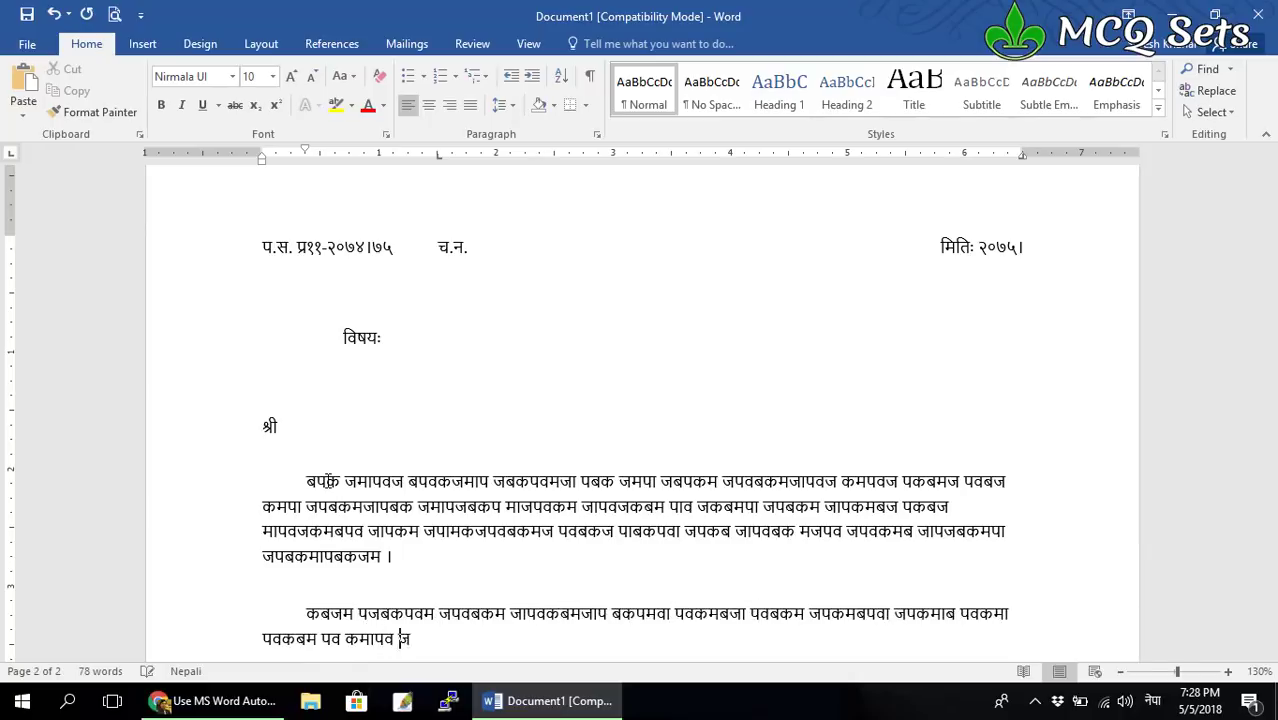
text(कबपमा जपवकबमा जपवबक मजापव जकबपमा जपवकबमज पकब मजापकबमपव जकबपमा पकबमा जपवकबम जपकमबपव)
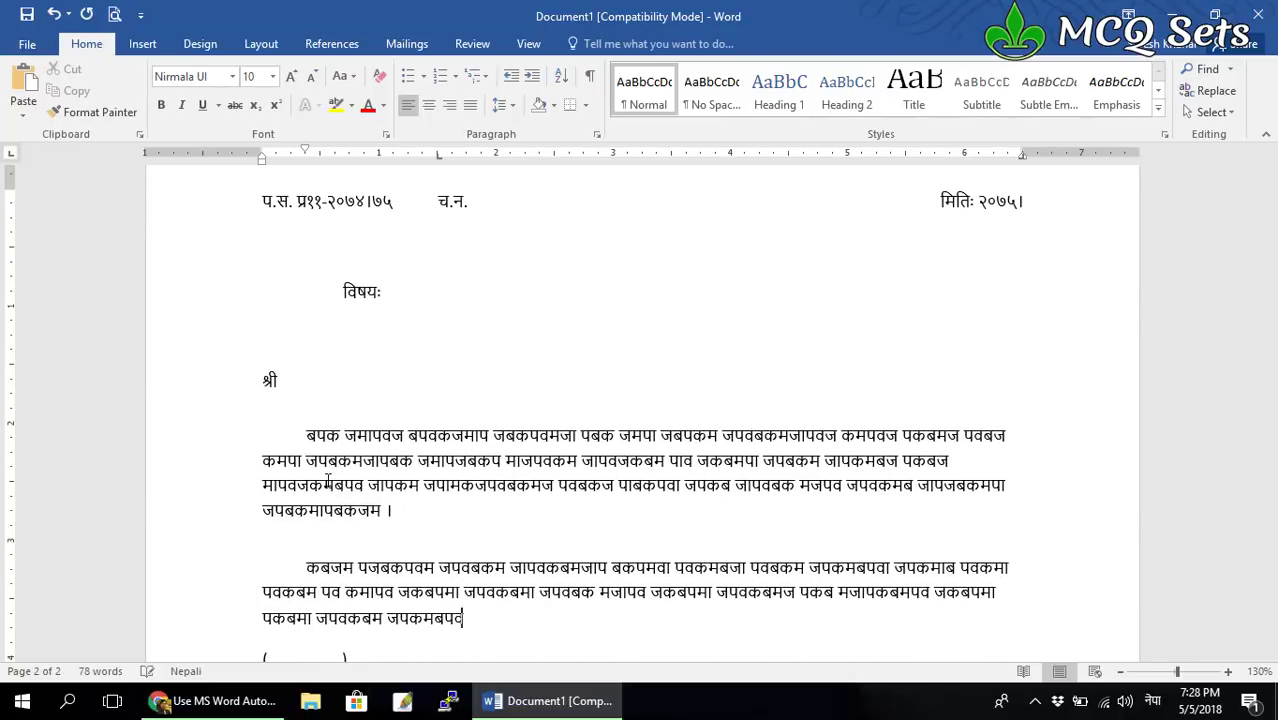
text( बकमजप)
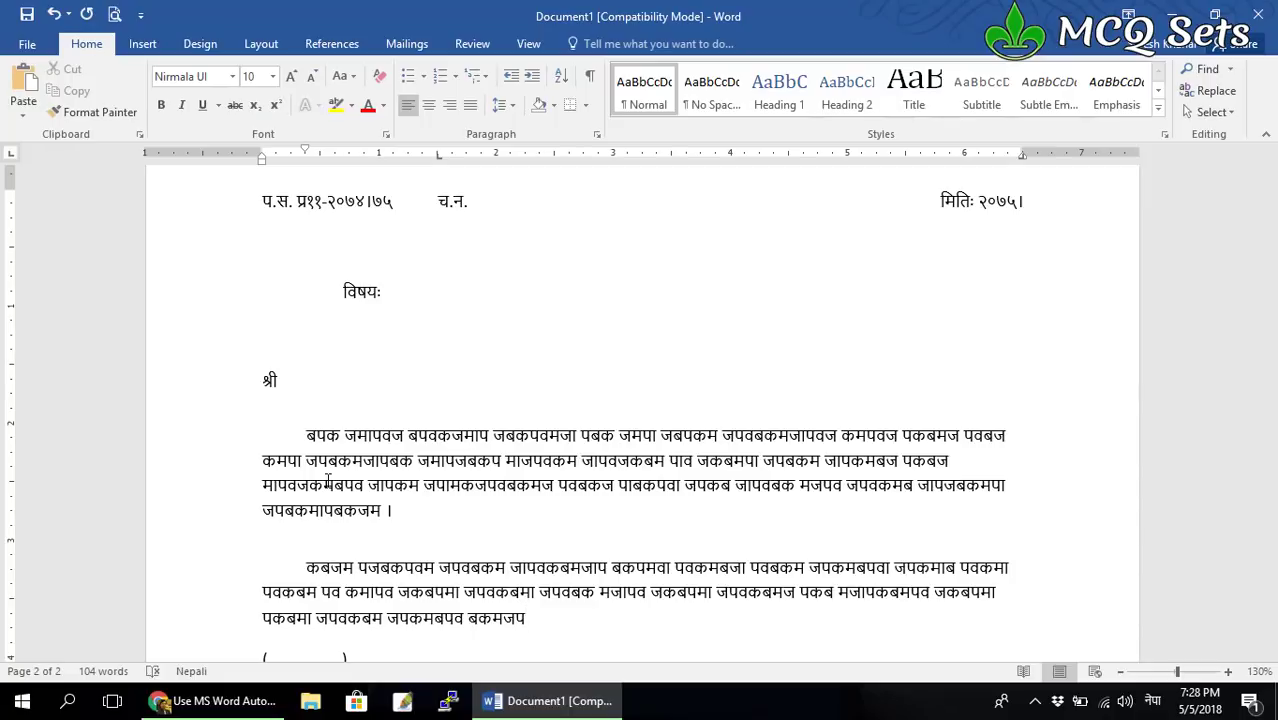
Select and delete the two Nepali body paragraphs, then undo the deletion.
key(shift+Up)
key(shift+Up)
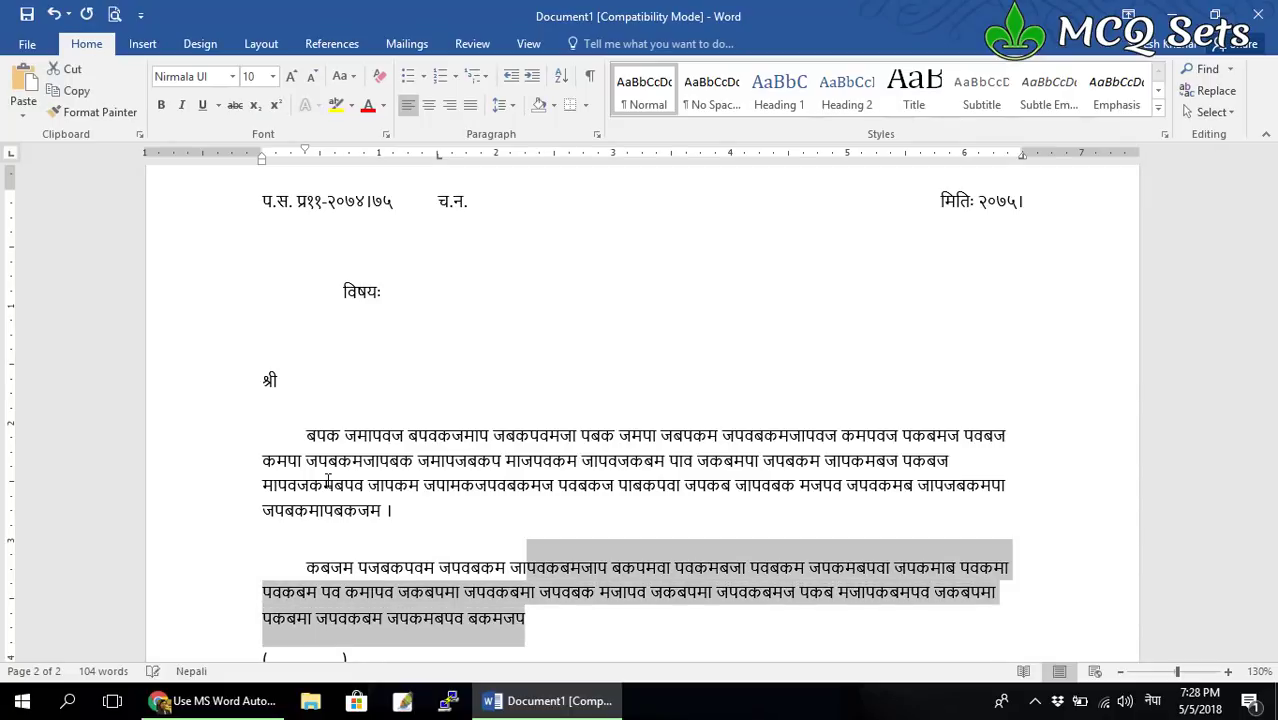
key(shift+Up)
key(shift+Up)
key(shift+Up)
key(shift+Left)
key(shift+Left)
key(shift+Left)
key(shift+Left)
key(shift+Left)
key(shift+Left)
key(shift+Left)
key(shift+Left)
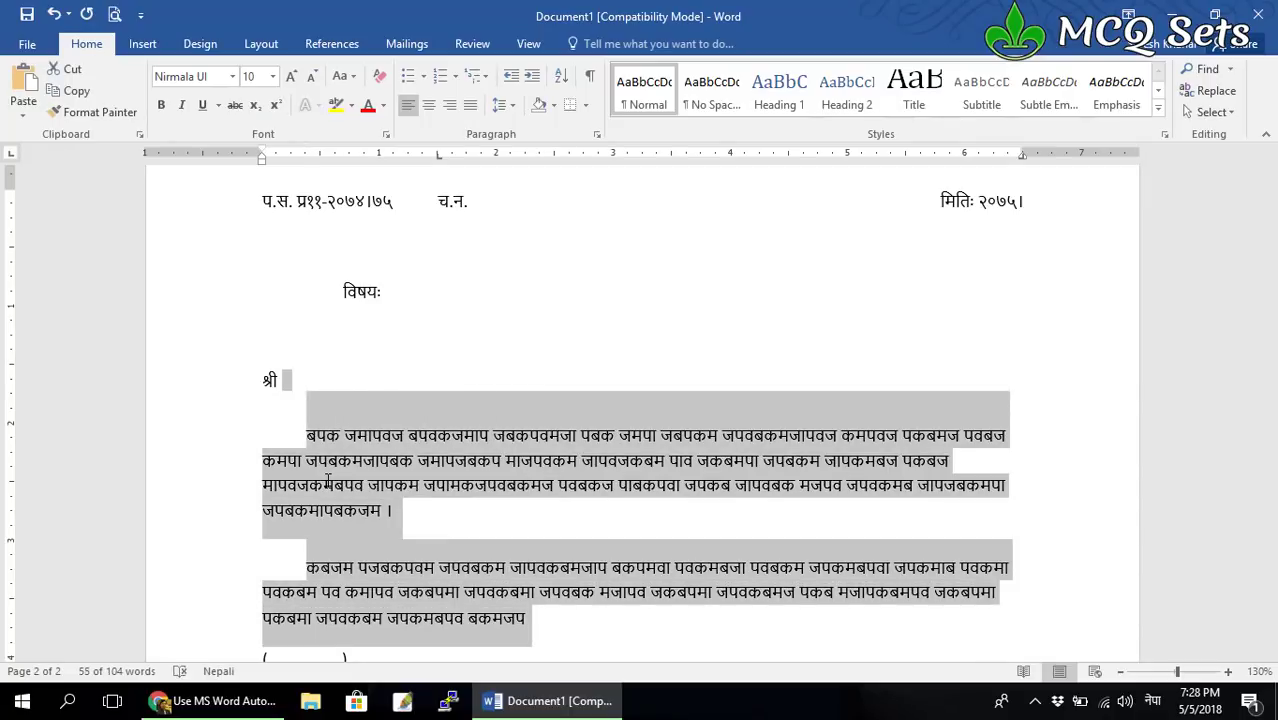
key(shift+Left)
key(shift+Left)
key(shift+Left)
key(shift+Right)
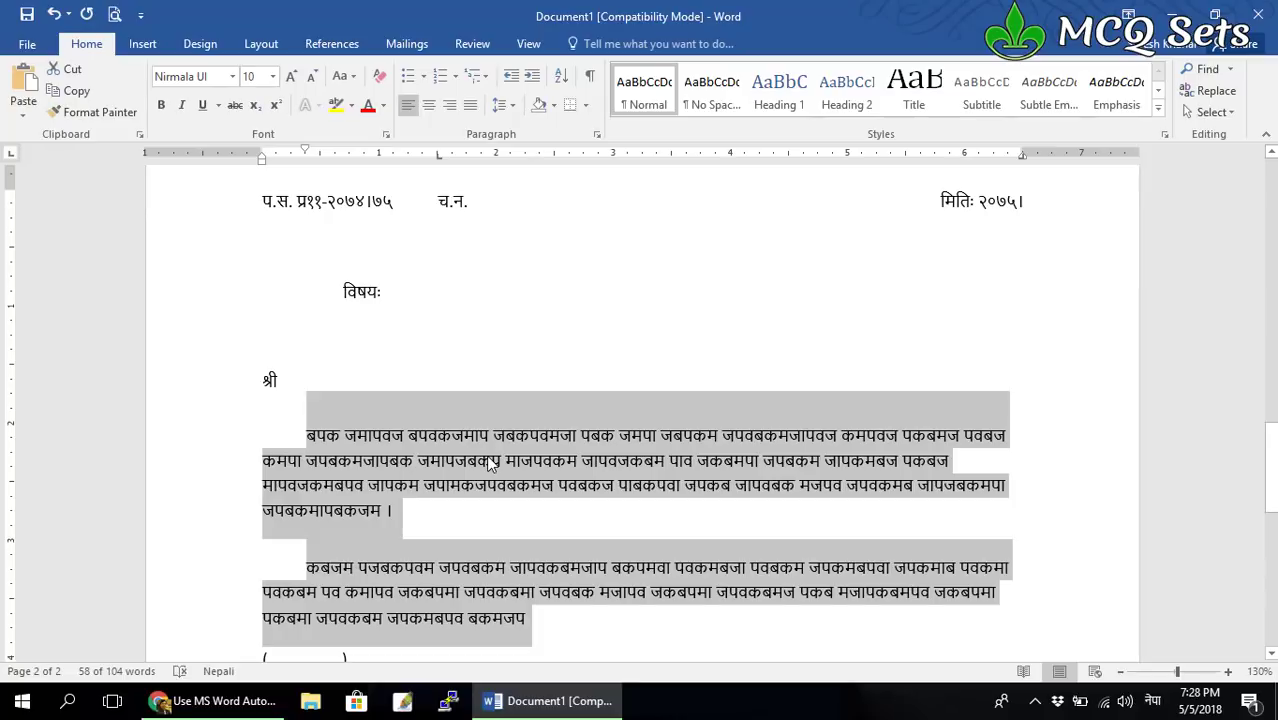
key(Delete)
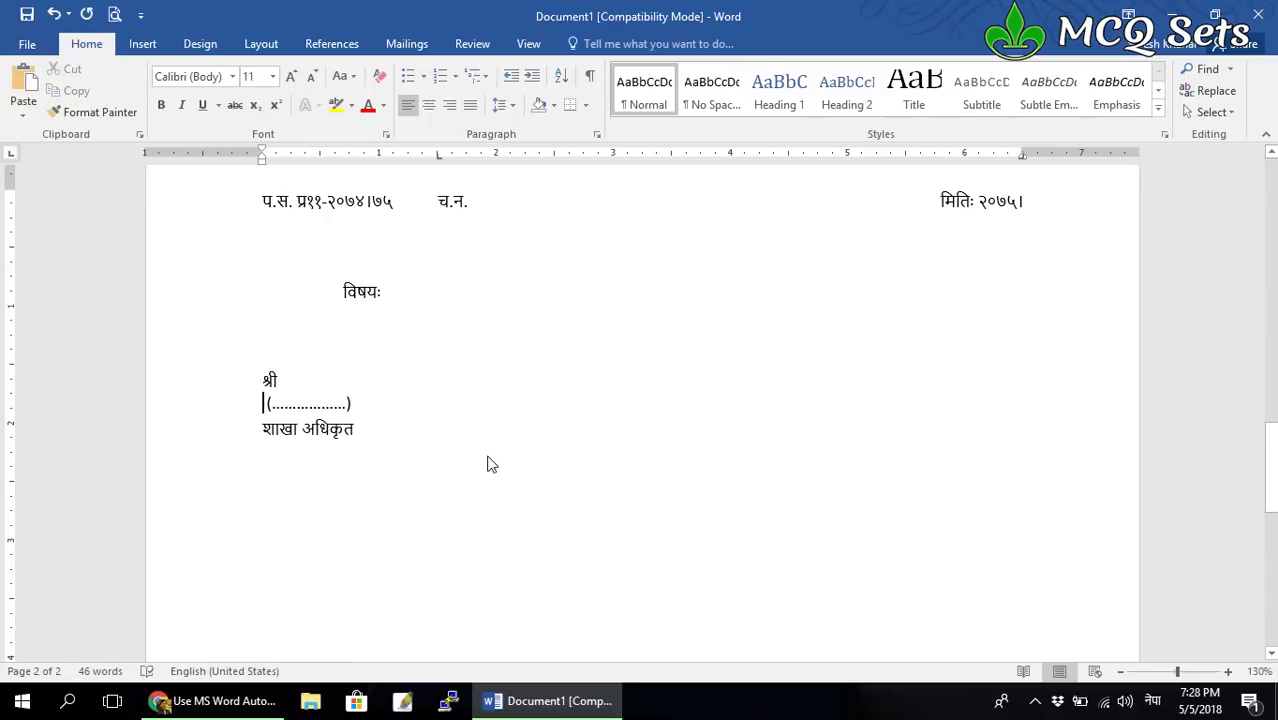
key(ctrl+z)
Delete both body paragraphs again, type a danda (।) on the indented line, and select the signature lines.
key(Left)
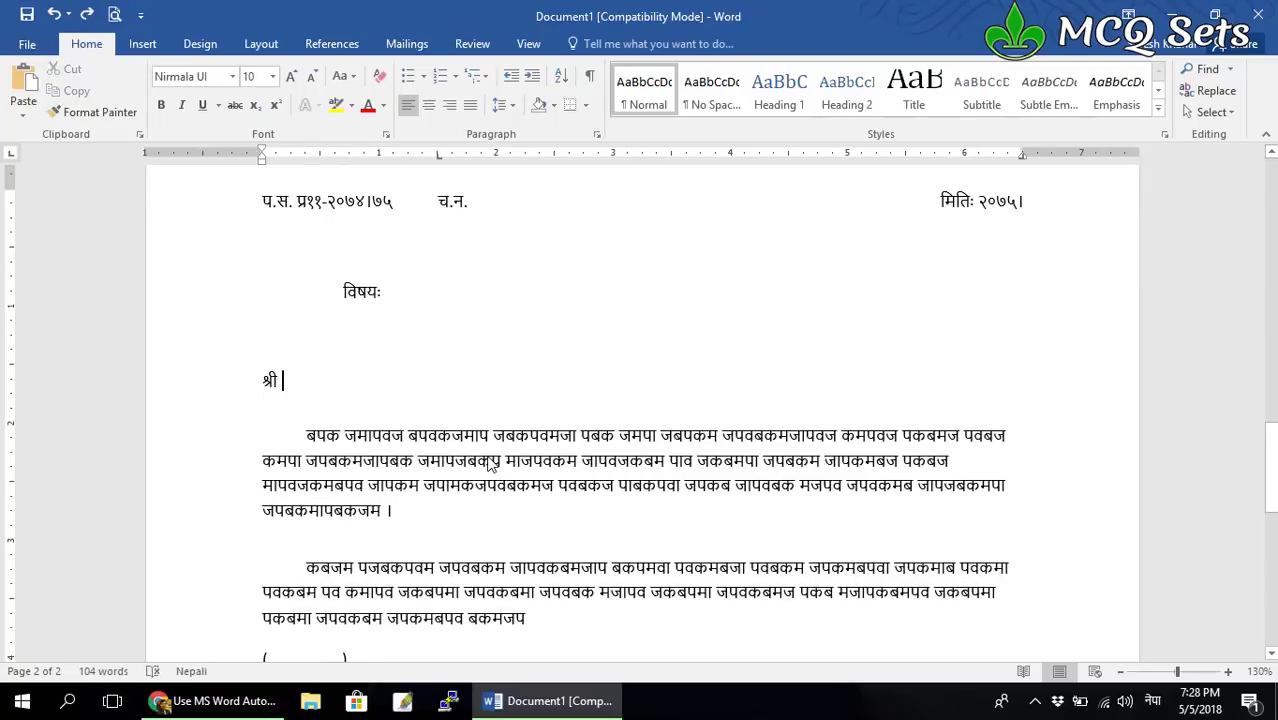
key(shift+Down)
key(shift+Down)
key(shift+Down)
key(shift+Down)
key(shift+Down)
key(shift+Down)
key(shift+Down)
key(shift+Down)
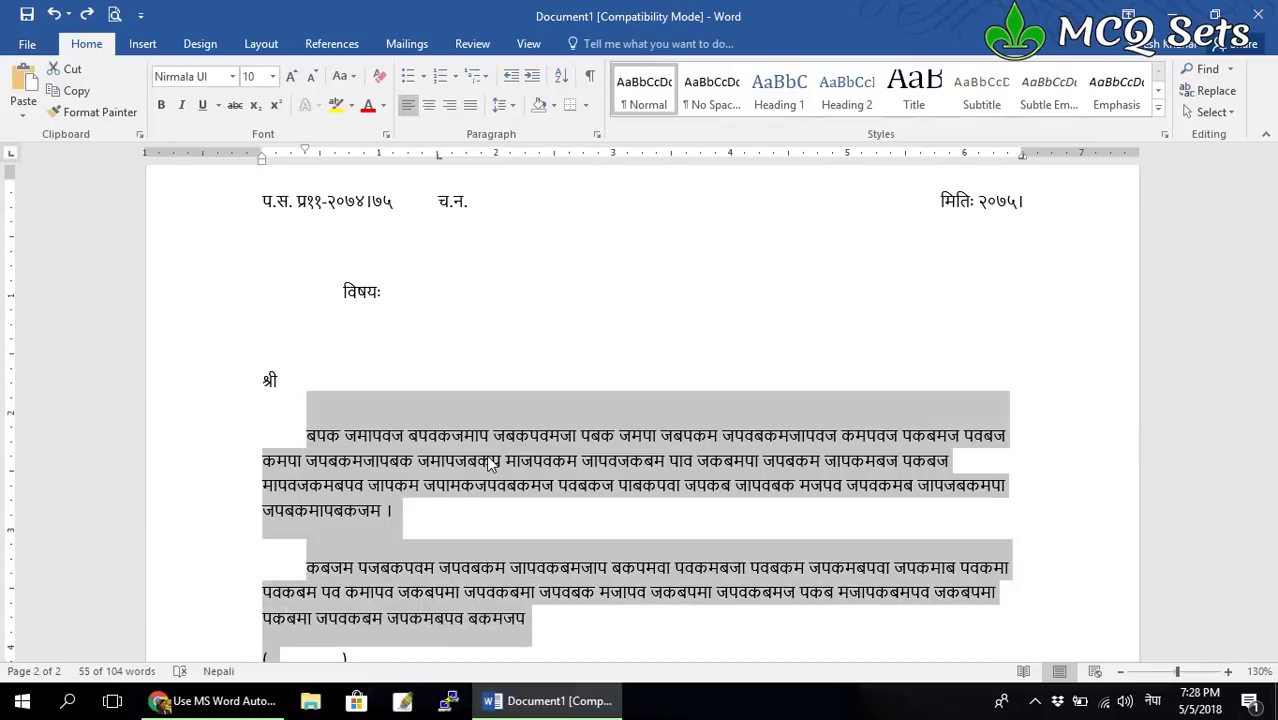
key(shift+Up)
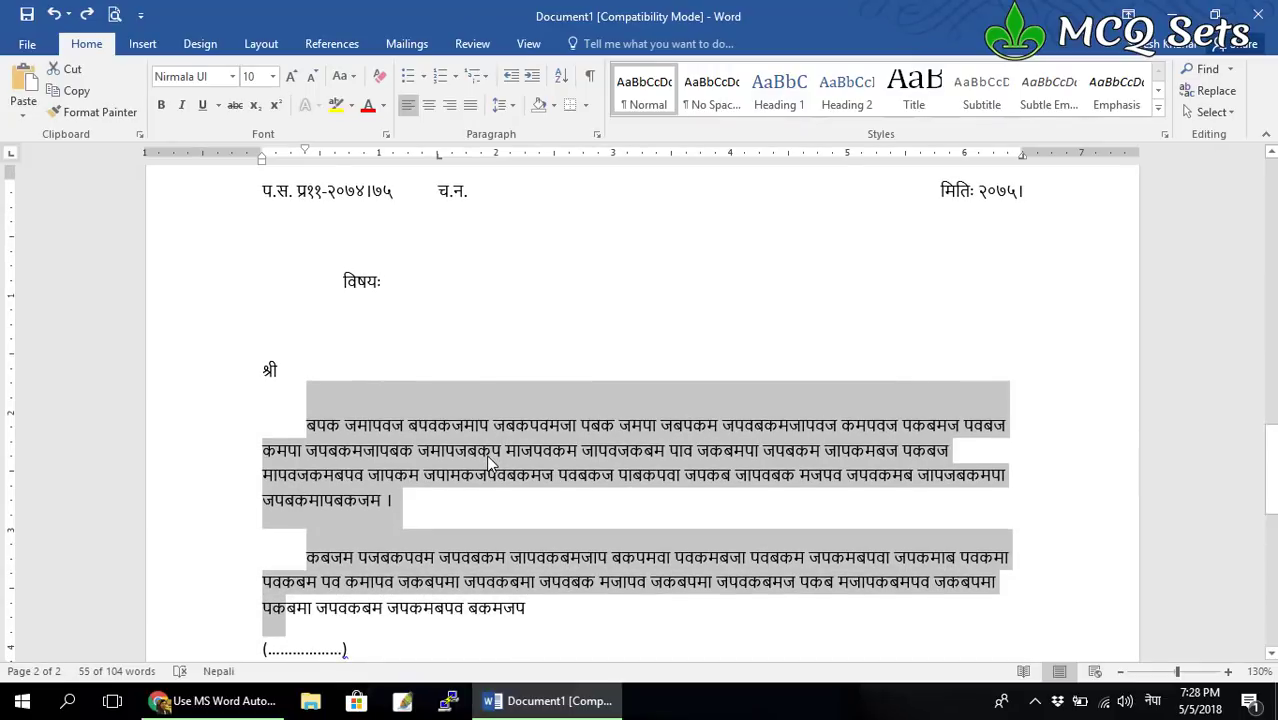
key(shift+End)
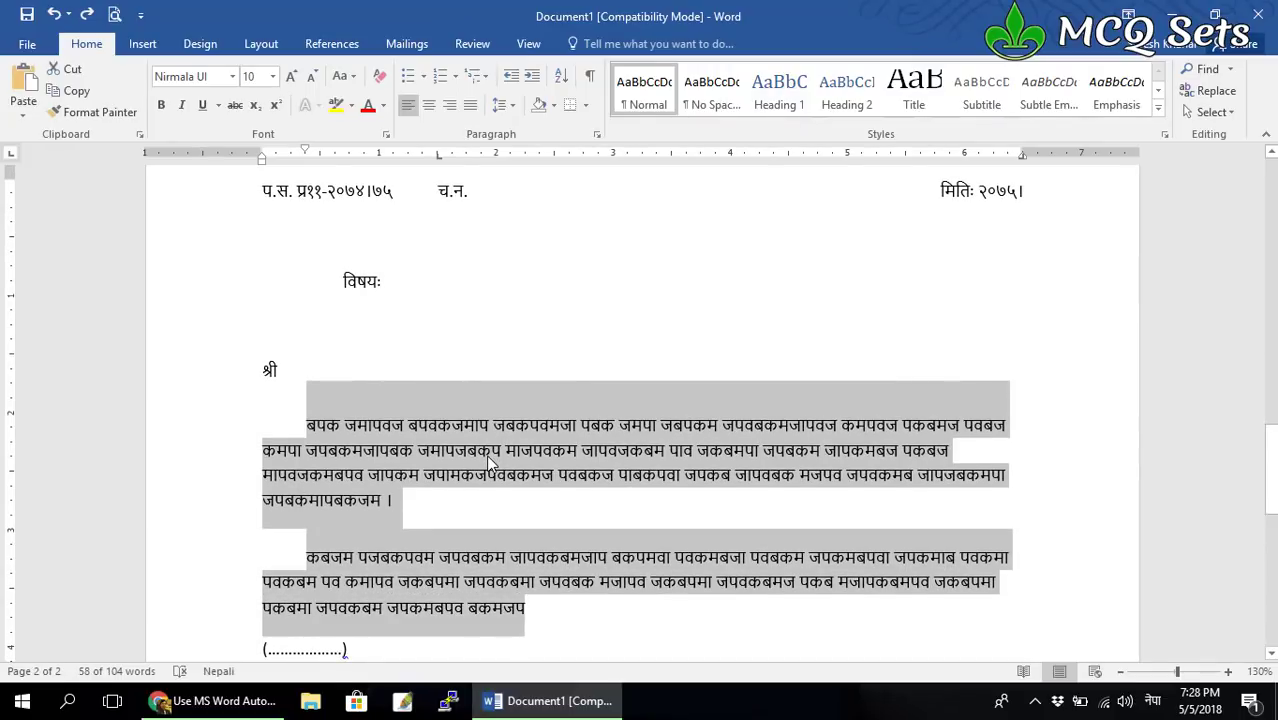
key(Delete)
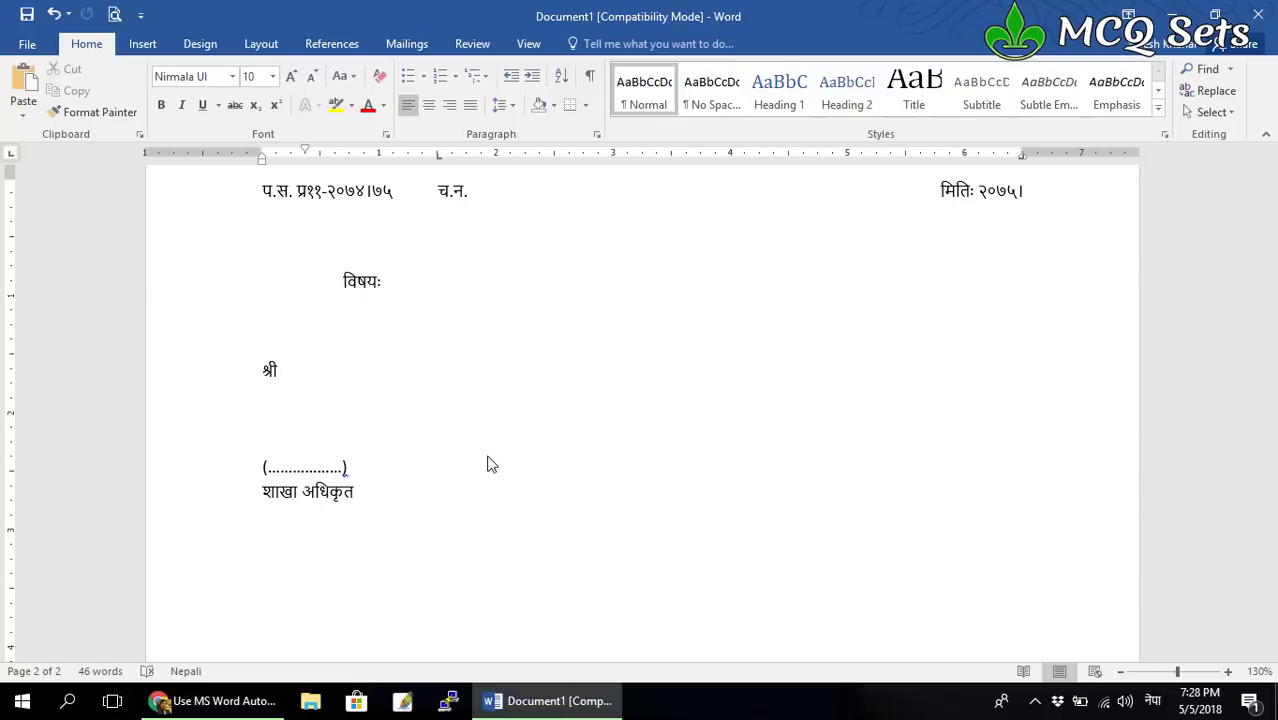
text(।)
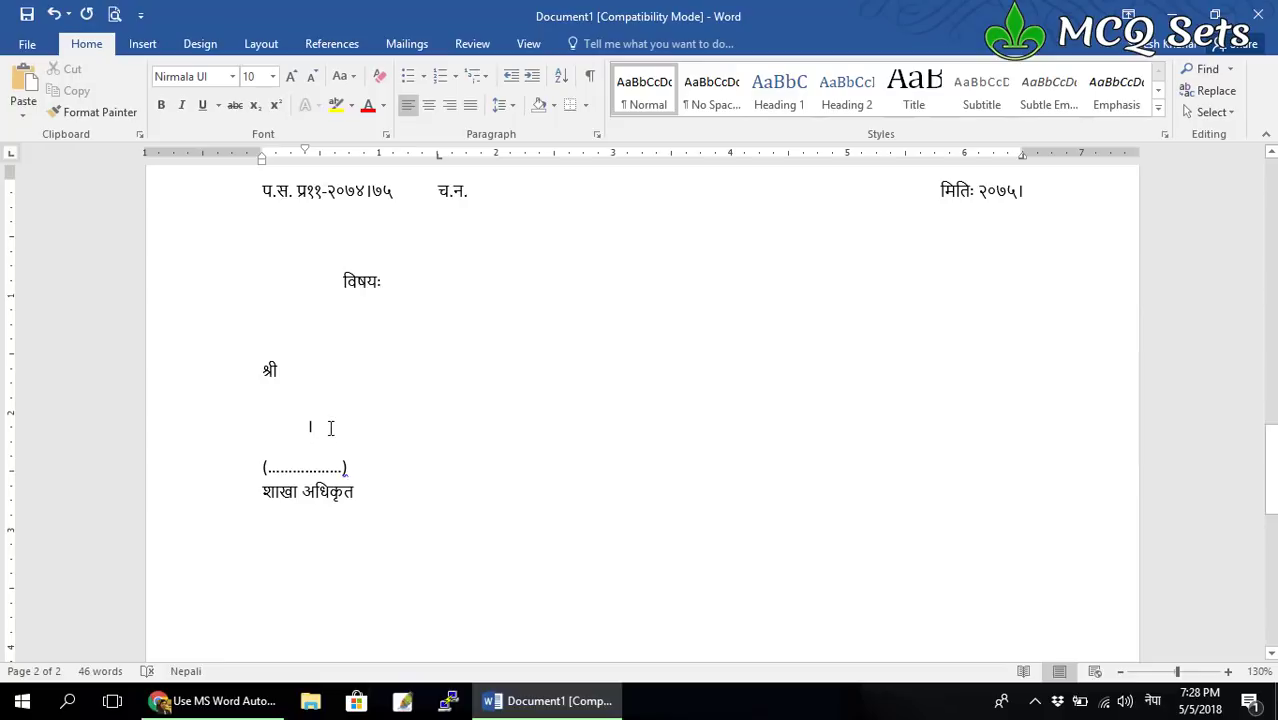
drag(259, 469, 351, 489)
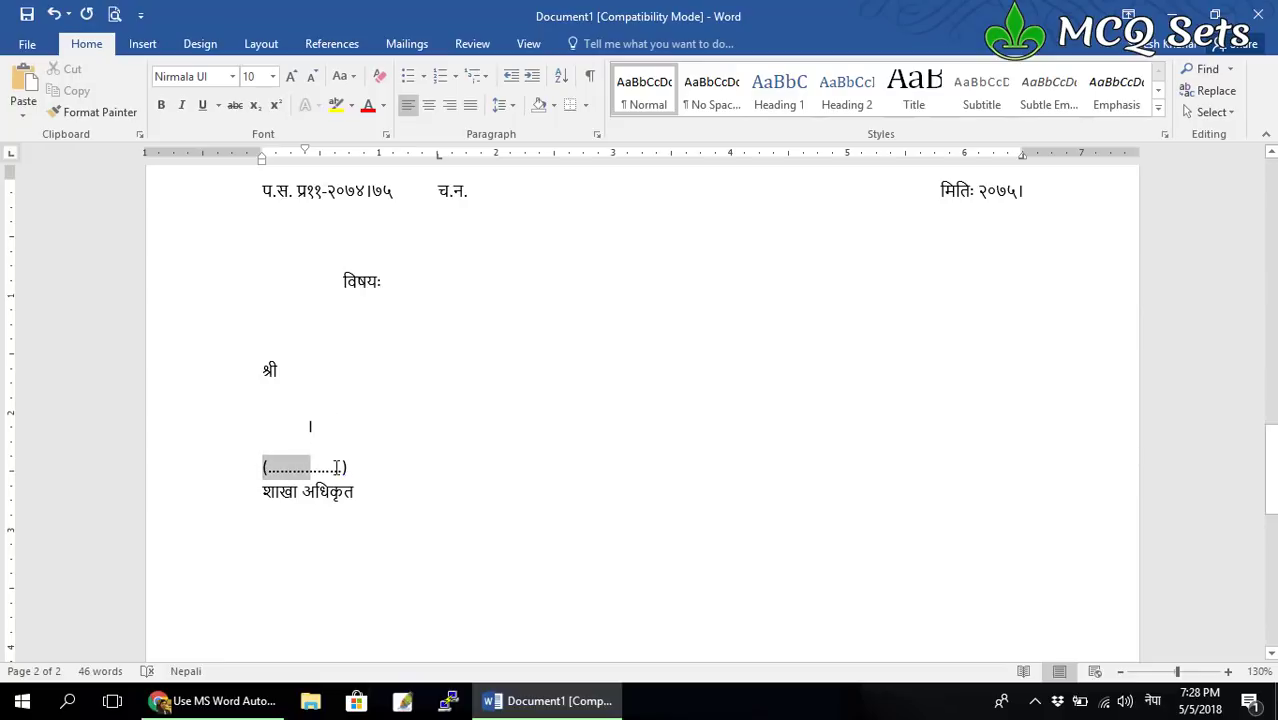
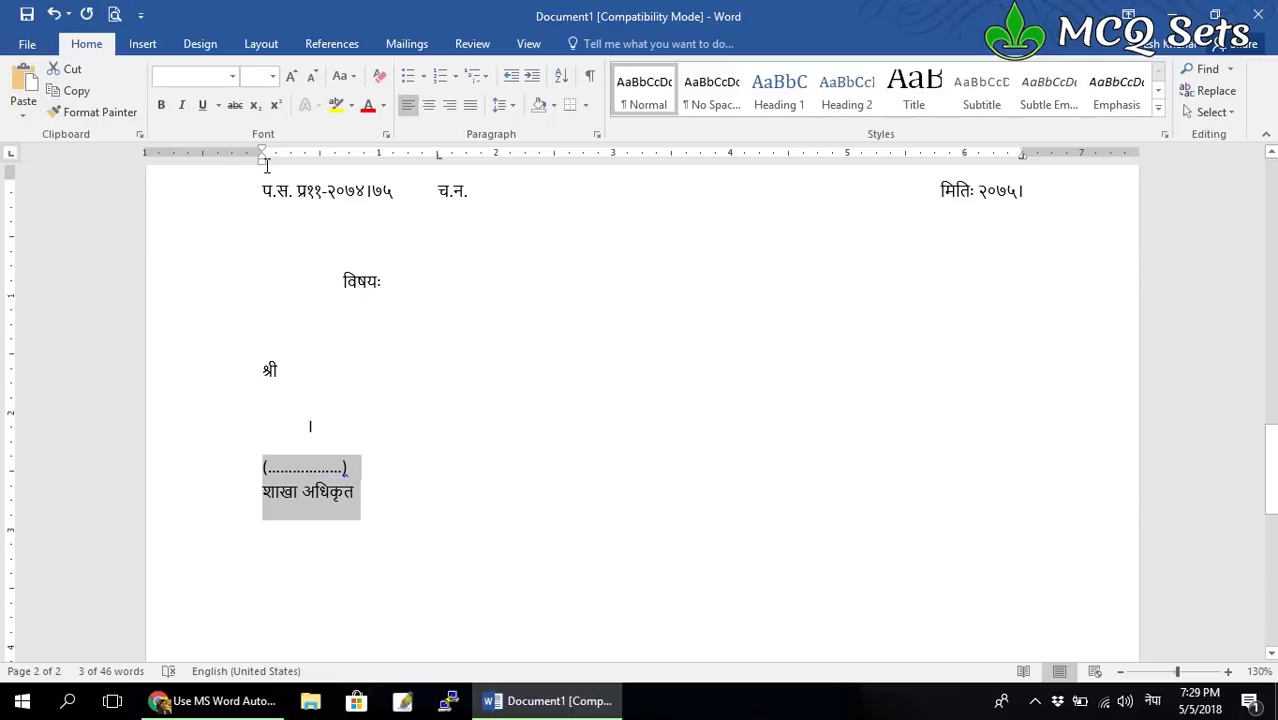
Indent the signature block toward the right margin and centre its lines.
drag(261, 164, 847, 178)
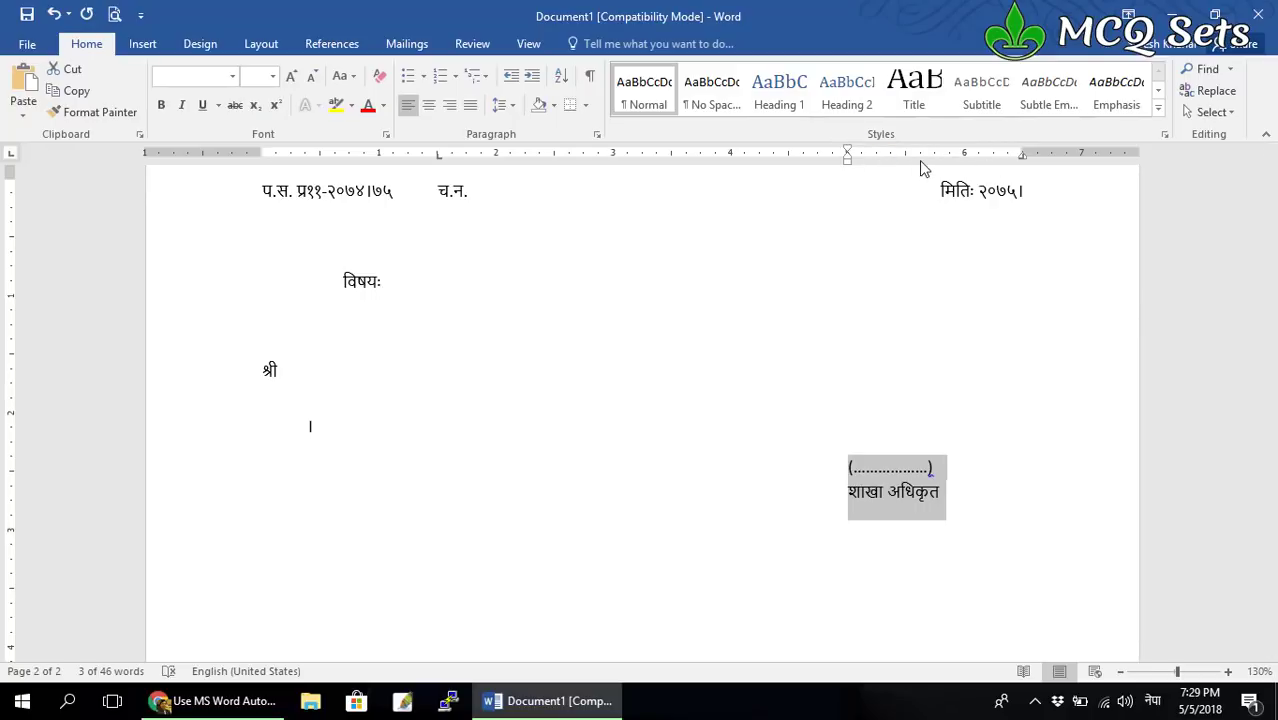
click(428, 108)
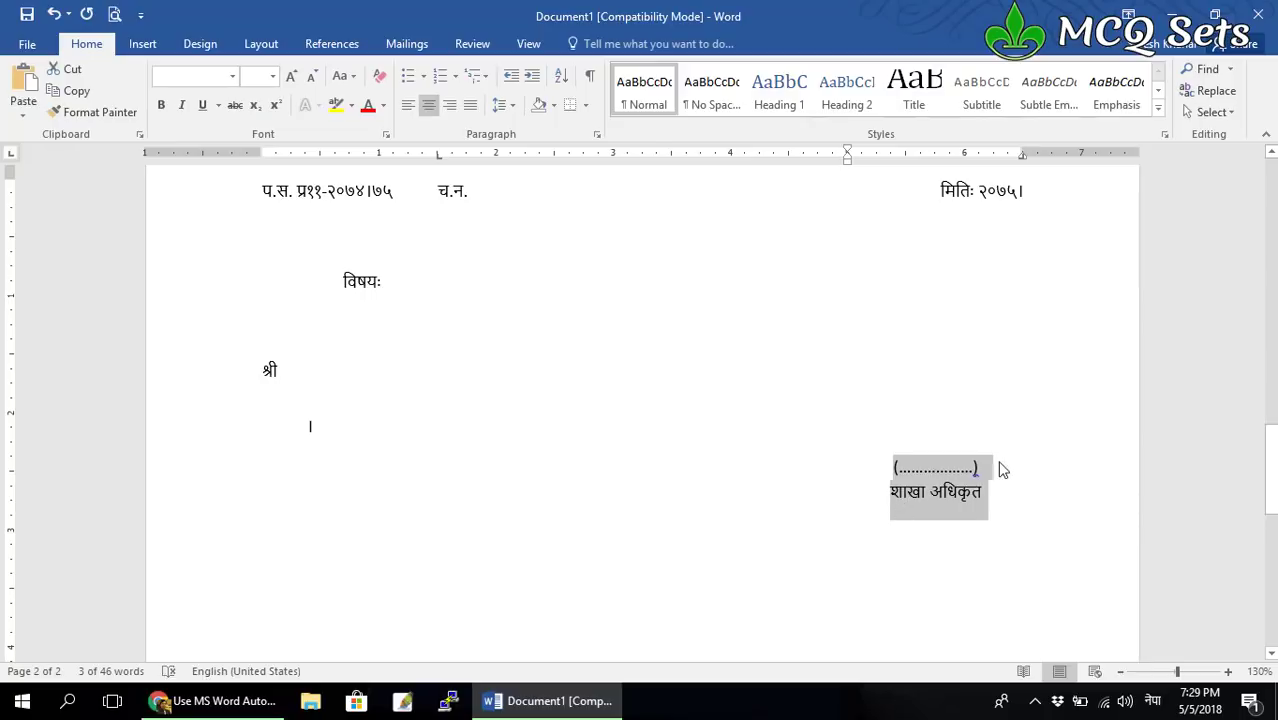
click(929, 480)
double_click(929, 481)
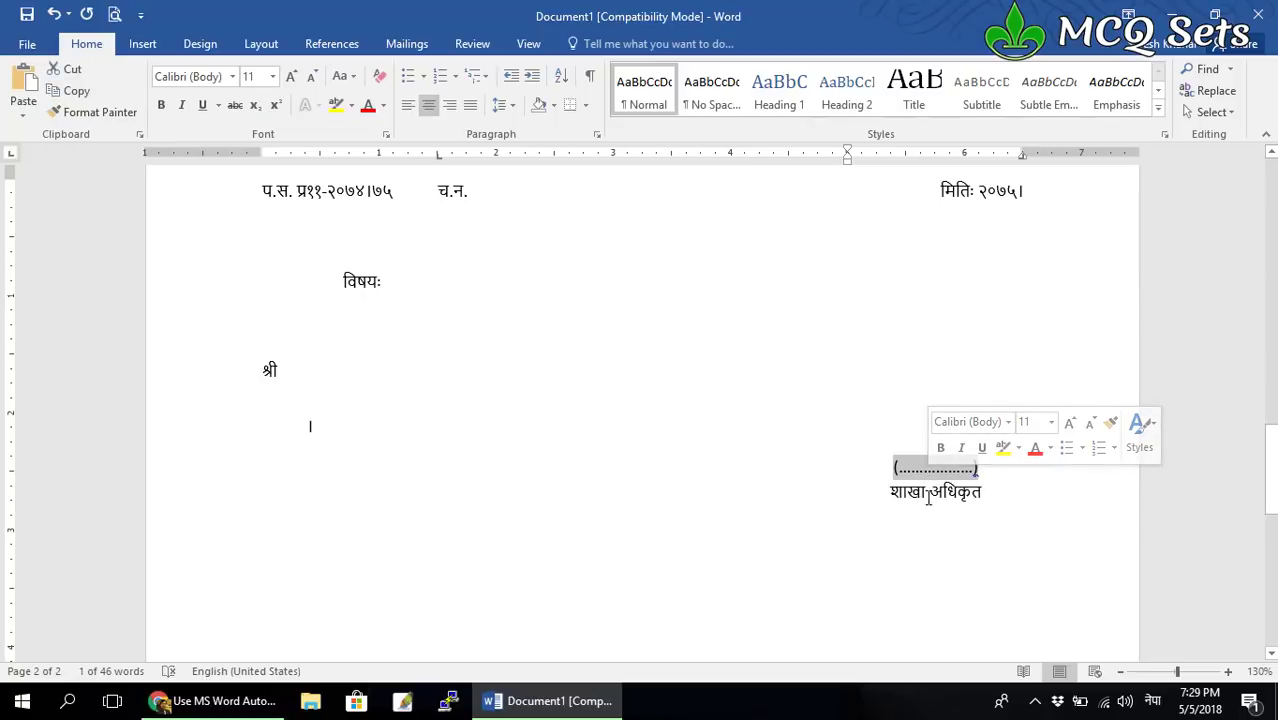
click(929, 497)
Scroll back to the top and place the caret on the letter's first line.
scroll(718, 515, up, 1)
scroll(718, 515, down, 3)
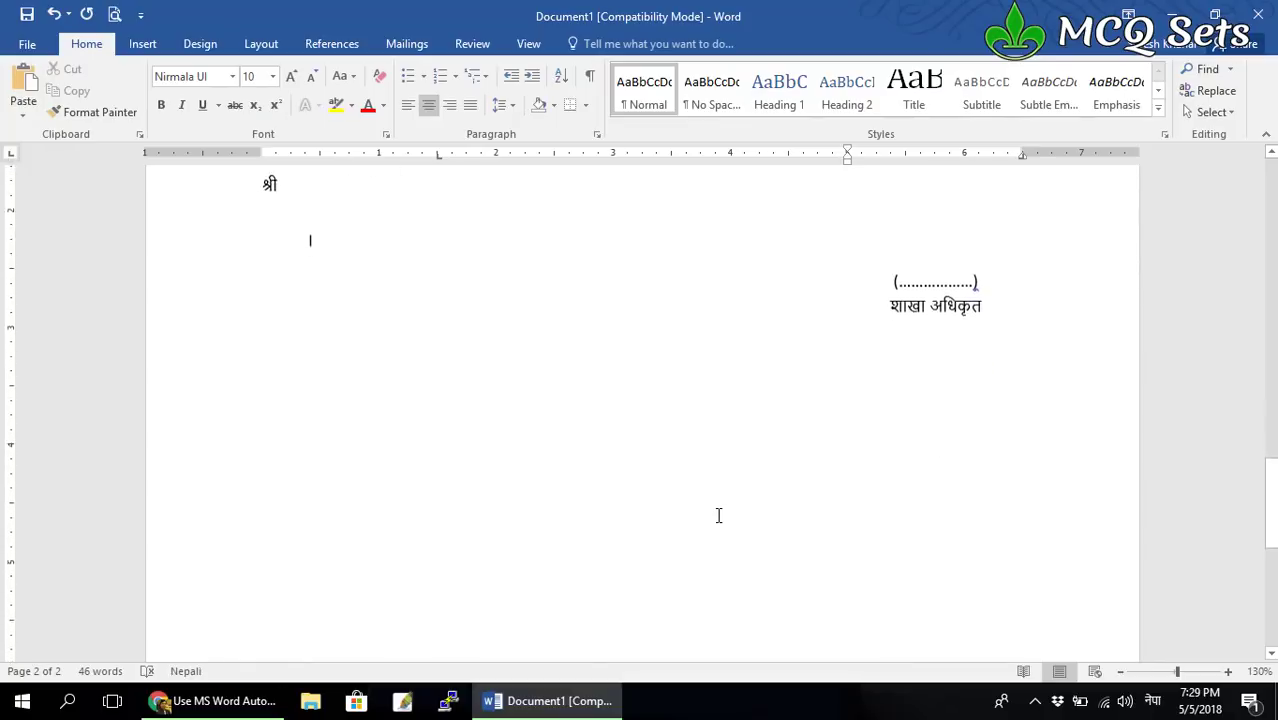
scroll(718, 515, up, 3)
scroll(718, 515, up, 2)
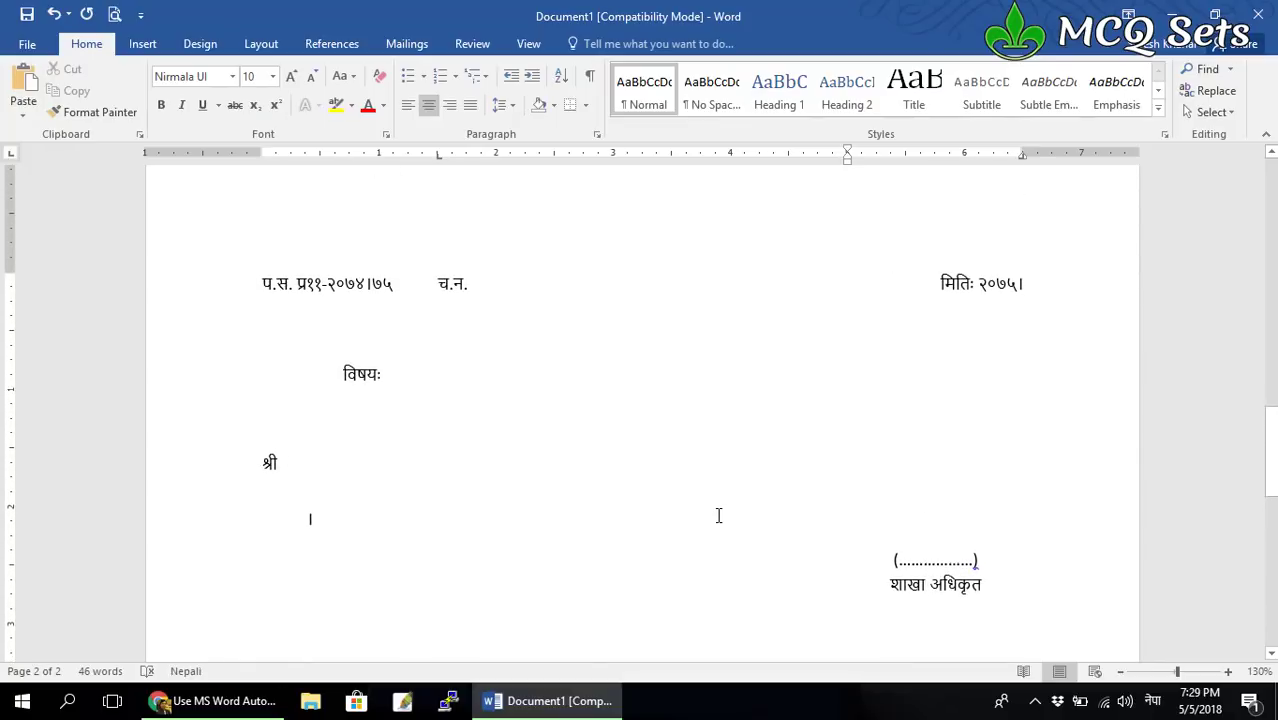
scroll(718, 515, down, 1)
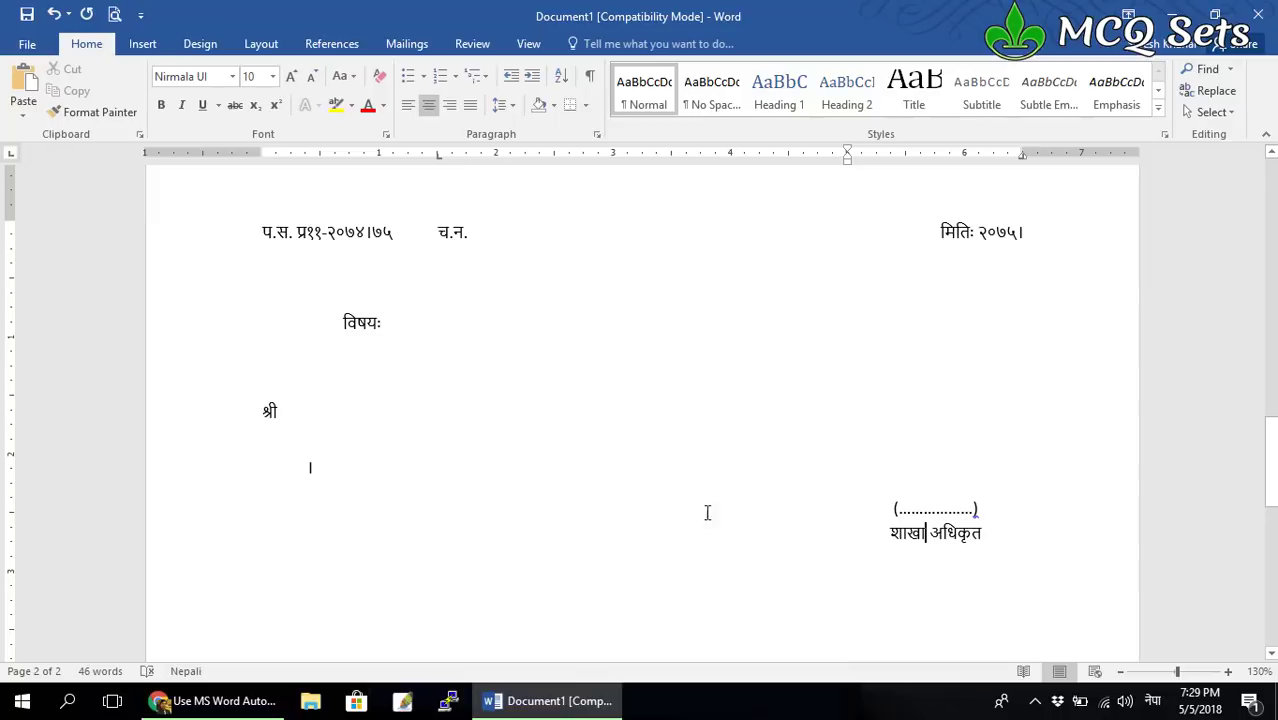
click(210, 238)
Select the full letter template and add it as AutoCorrect entry 'खालिपत्र'.
drag(210, 238, 393, 540)
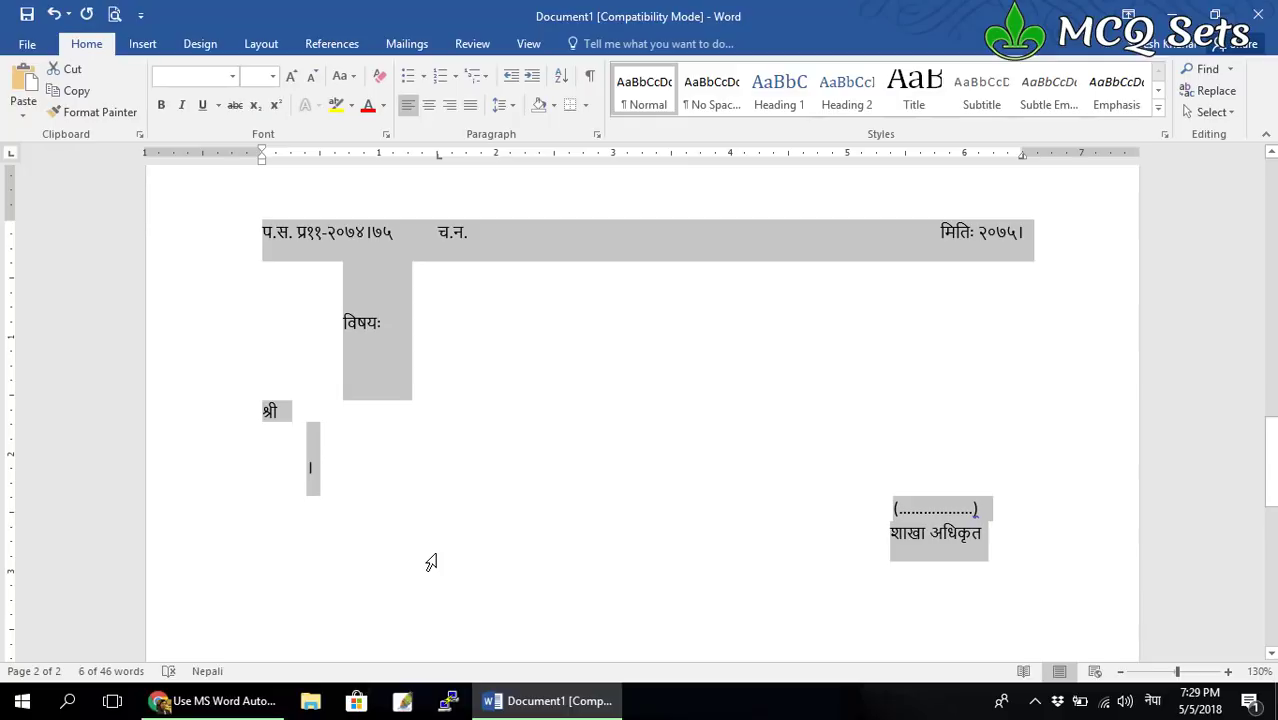
drag(431, 562, 431, 562)
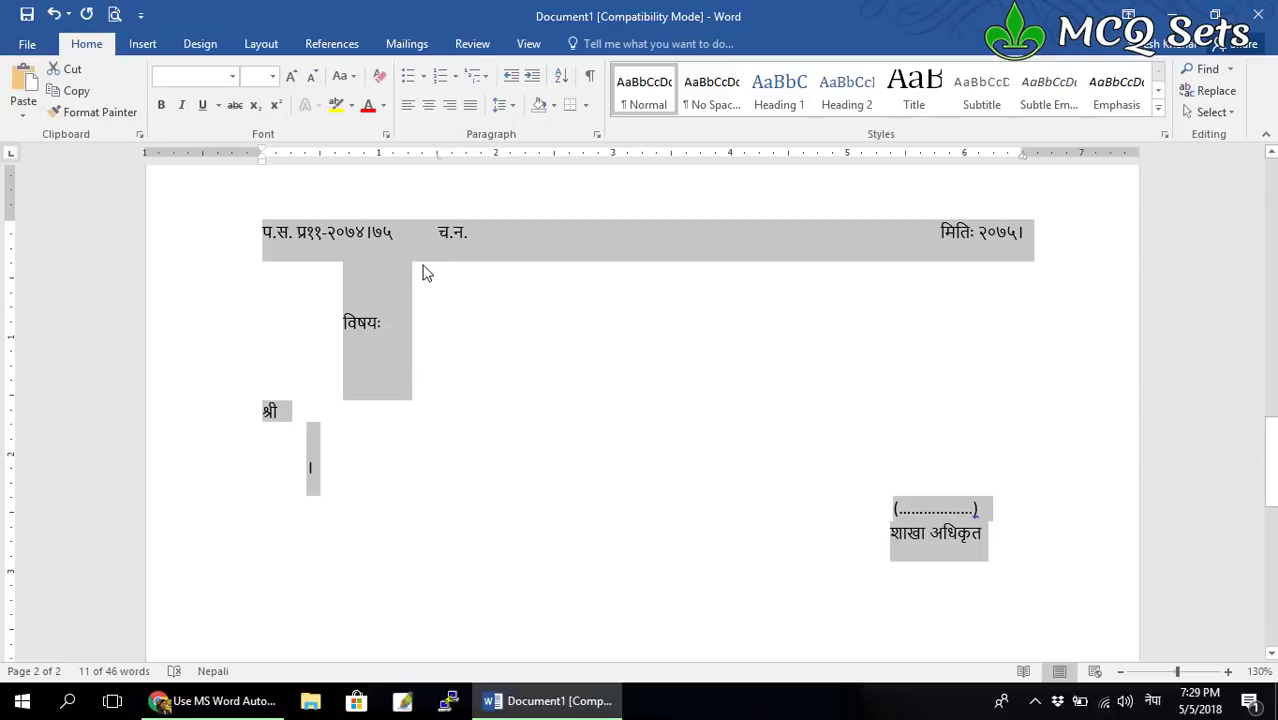
key(alt+t)
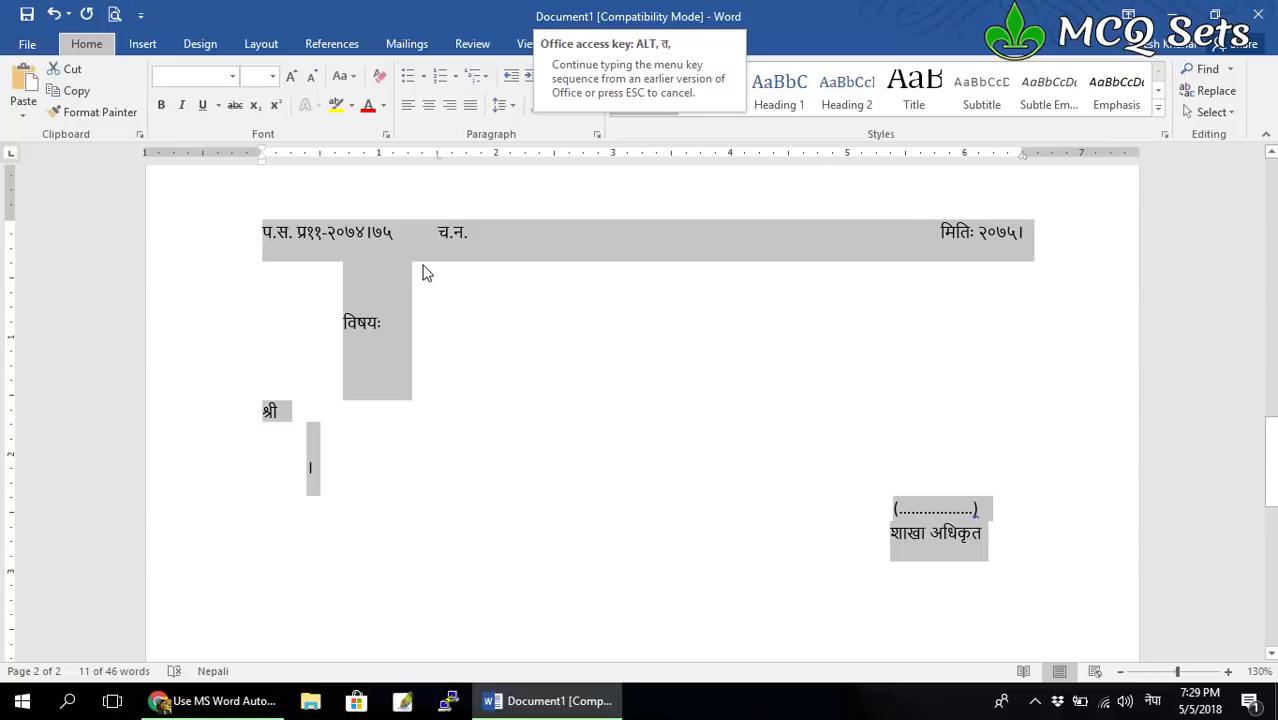
key(a)
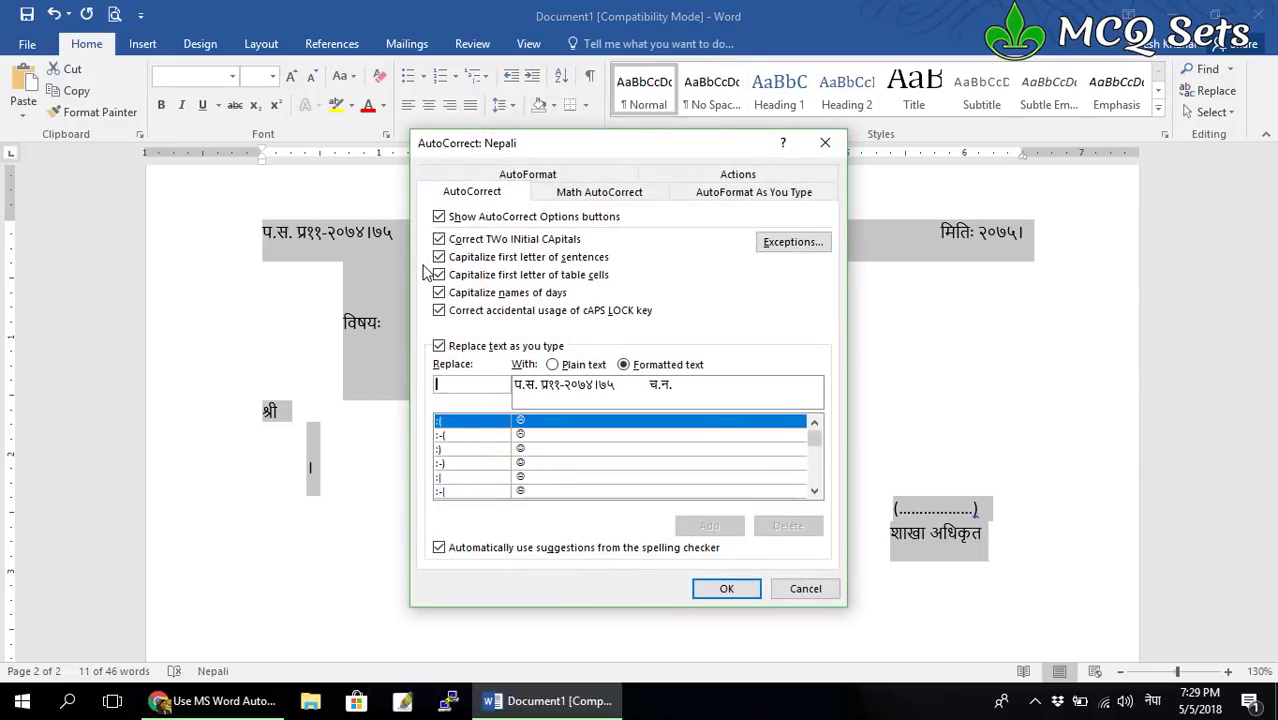
text(खालिपत्र)
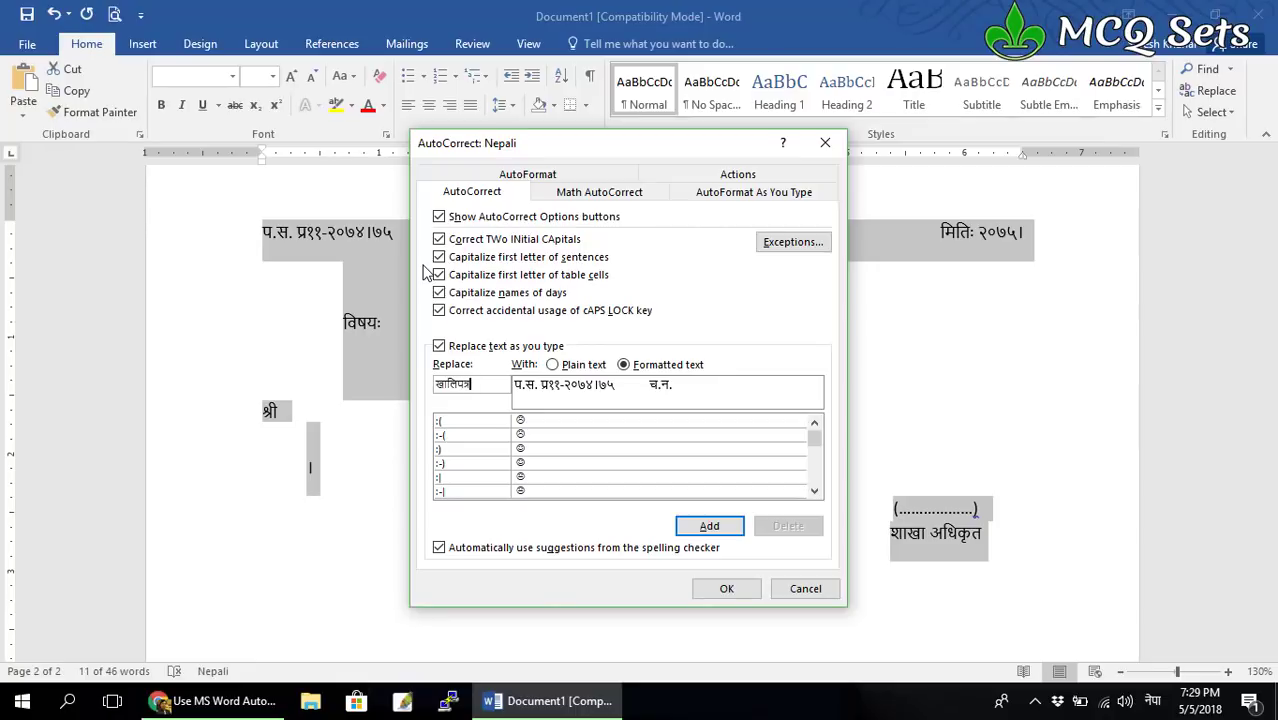
click(716, 527)
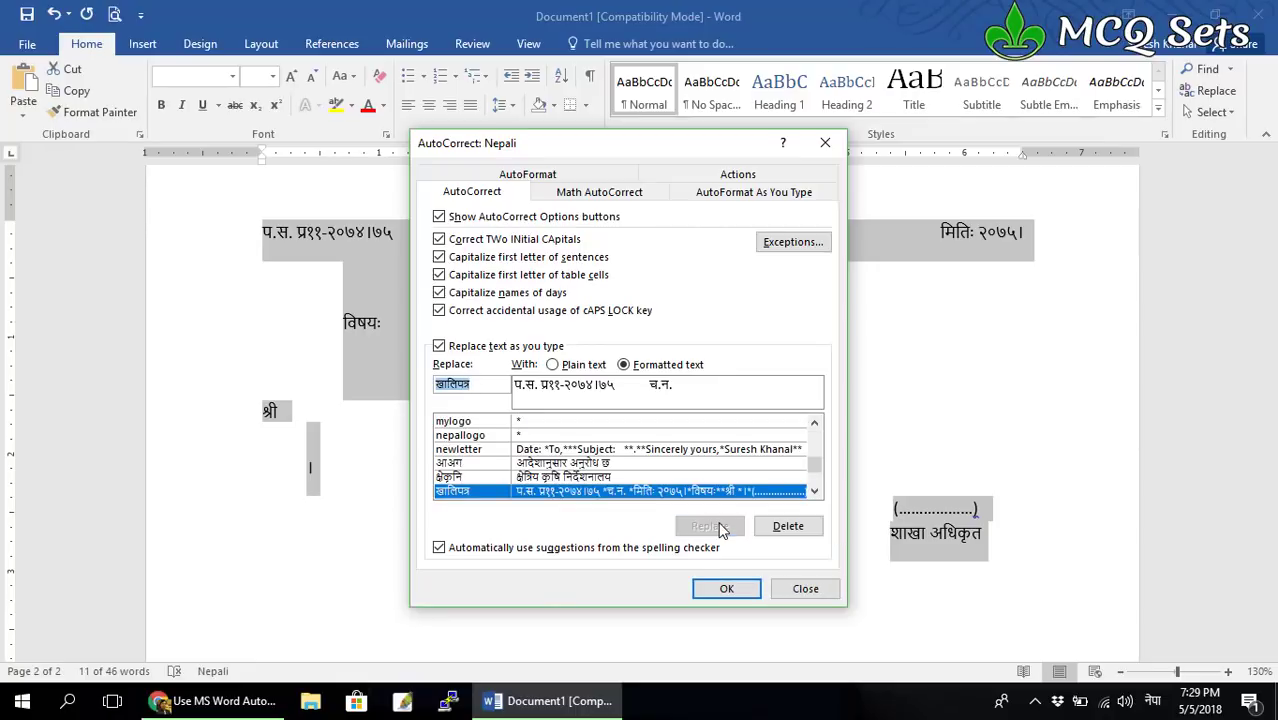
click(724, 590)
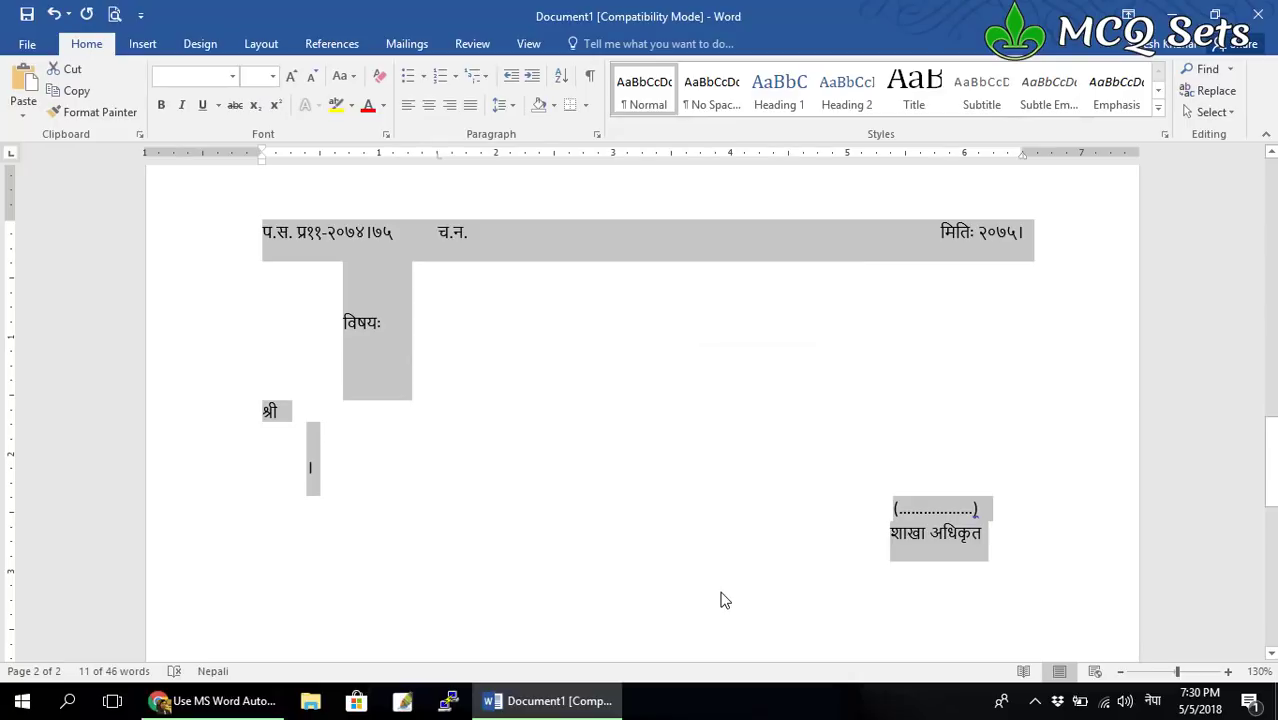
click(725, 600)
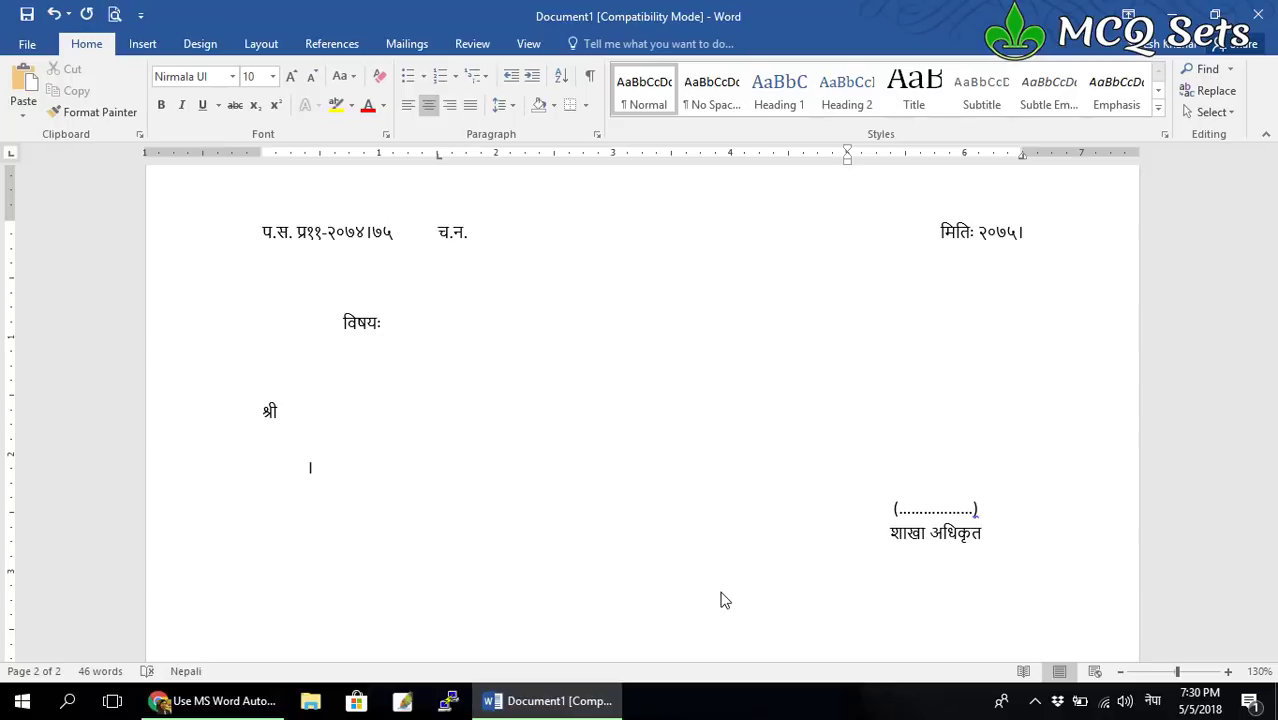
Start a new document and expand 'खालिपत्र' into the letter template.
key(ctrl+n)
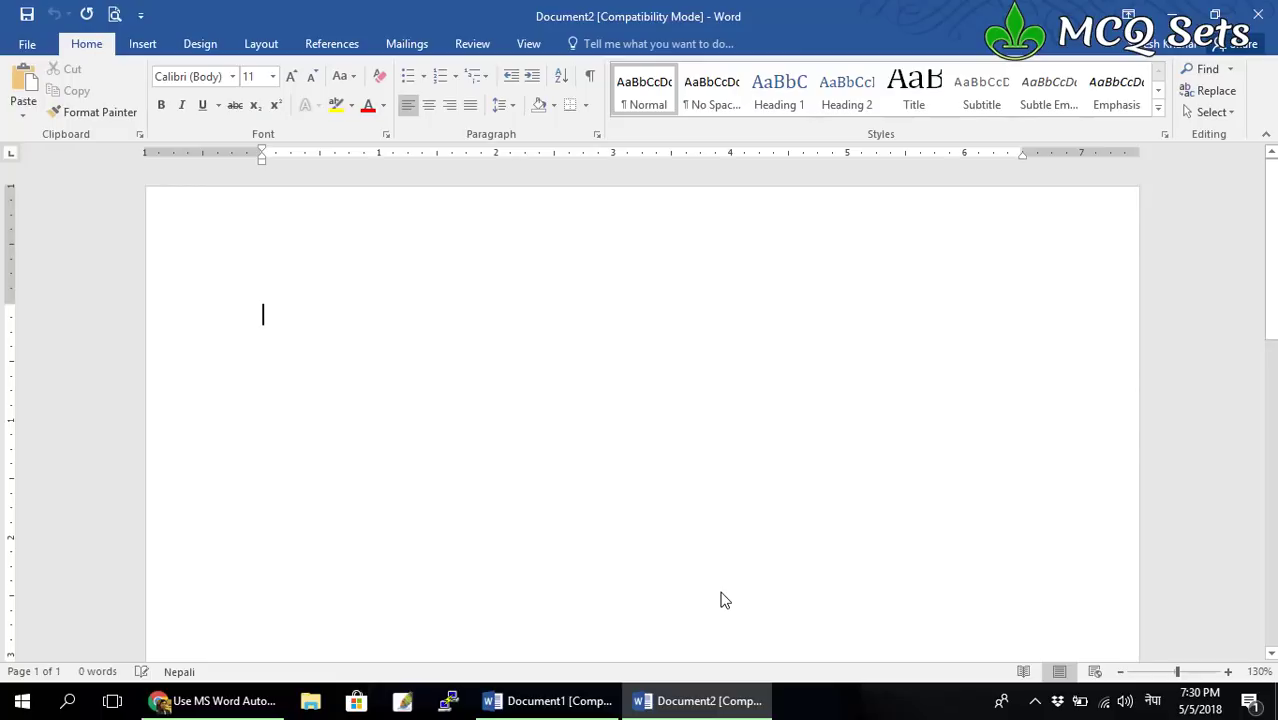
text(खालिपत्र)
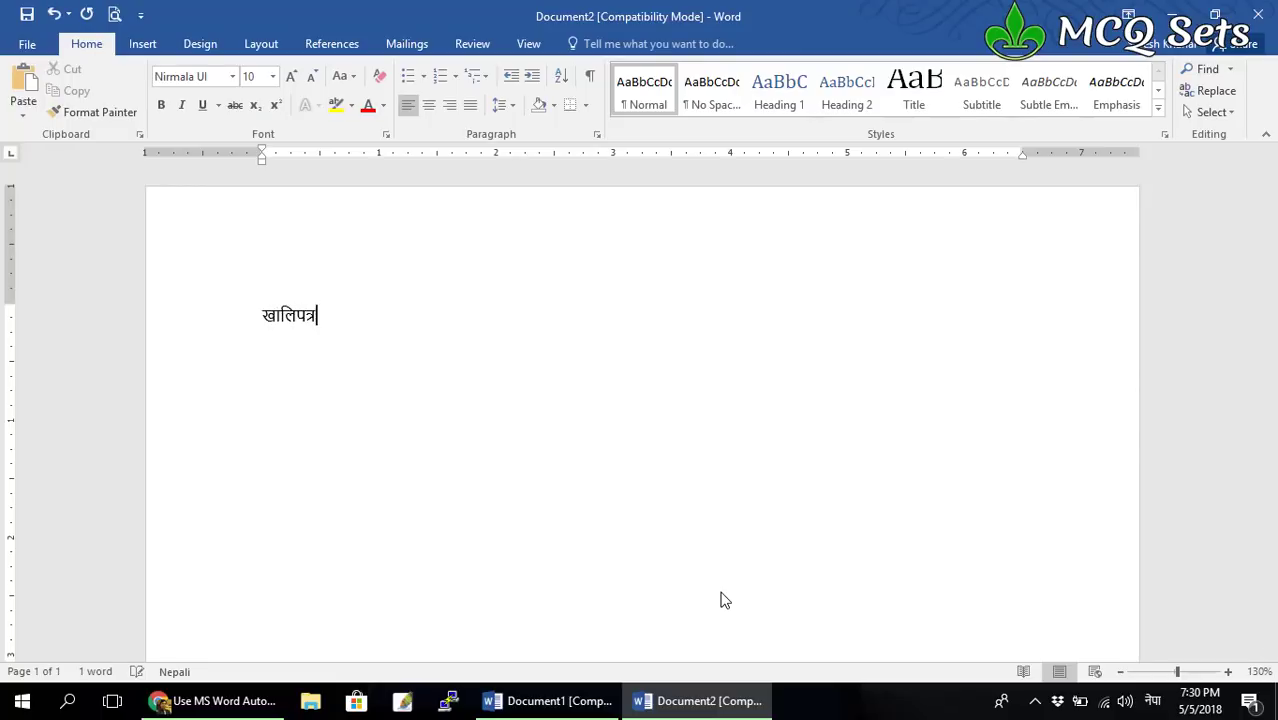
key(BackSpace)
key(BackSpace)
key(BackSpace)
key(BackSpace)
key(BackSpace)
key(BackSpace)
key(ctrl+v)
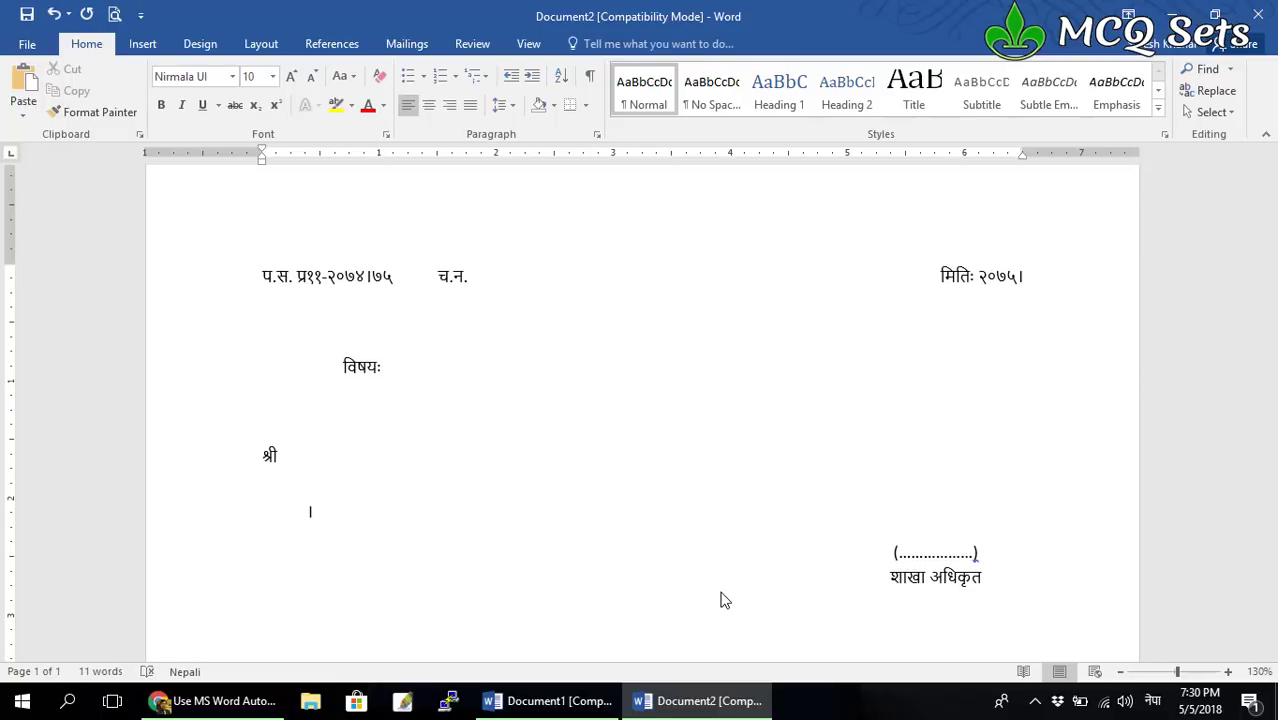
Complete the date as २०७५।१।२२ and enter subject 'सक्कल फाईल पठाइएको सम्बन्धमा ।'.
click(1053, 271)
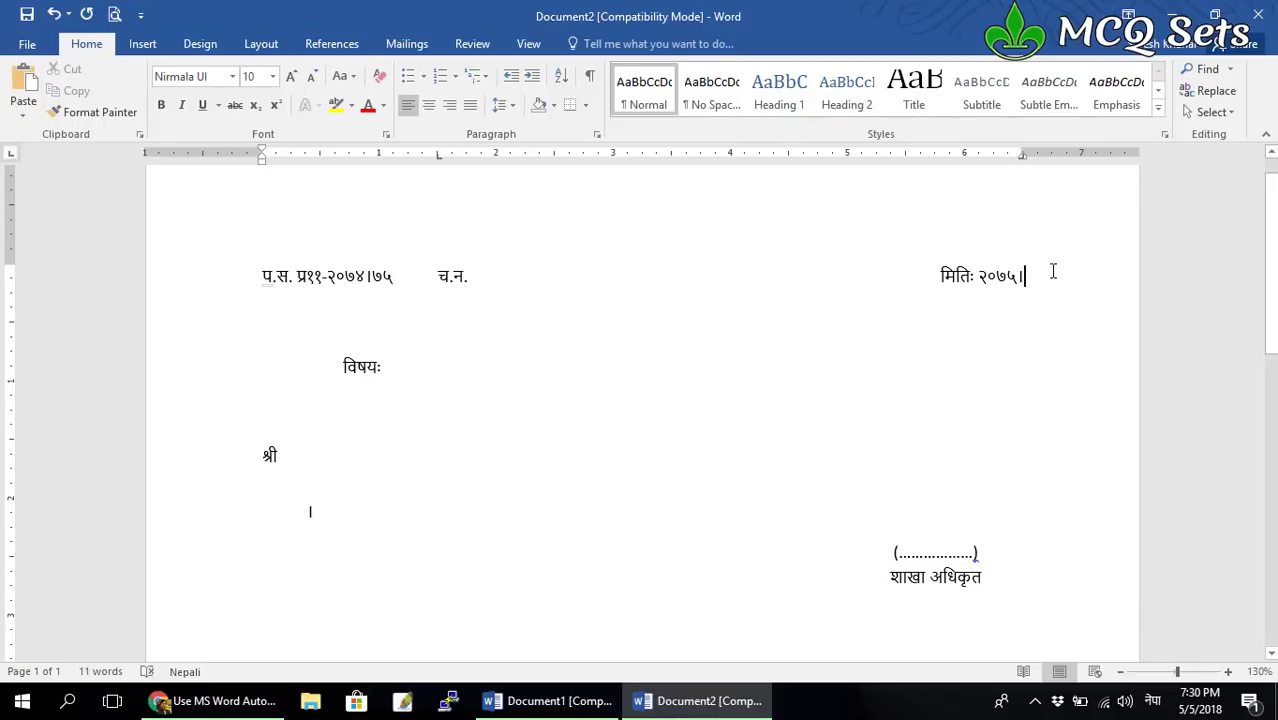
text(१।)
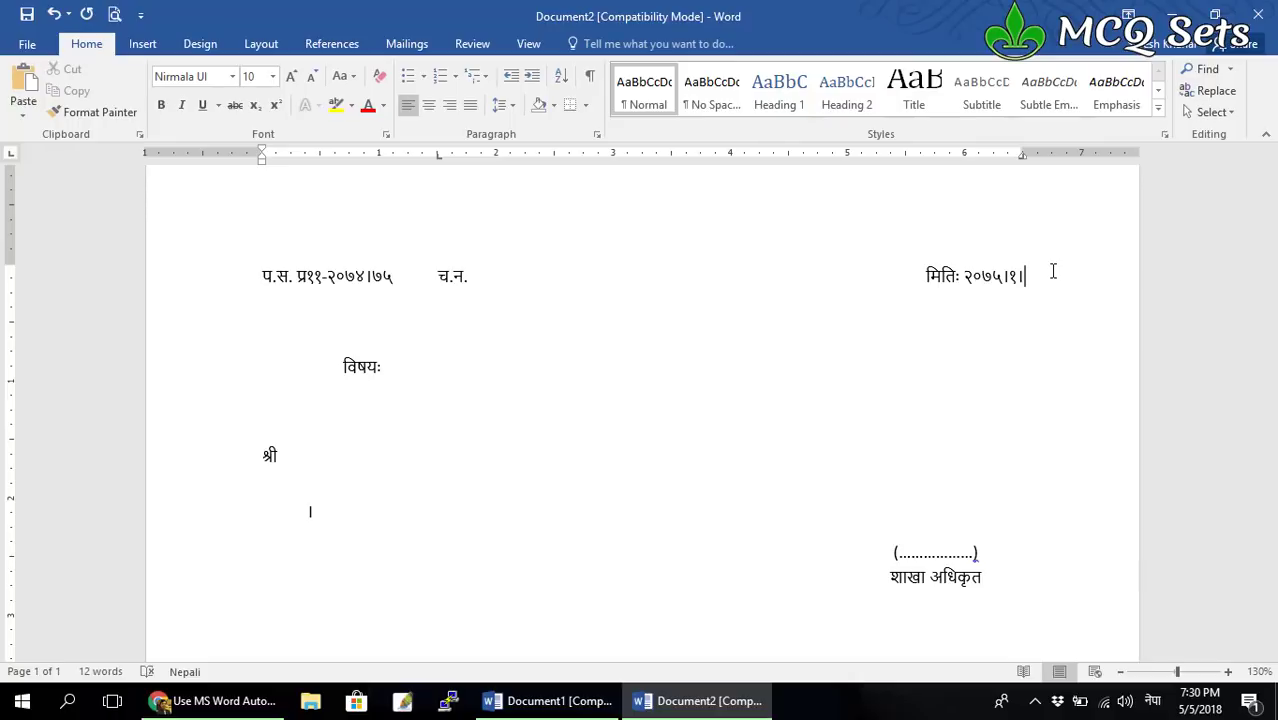
text(२२)
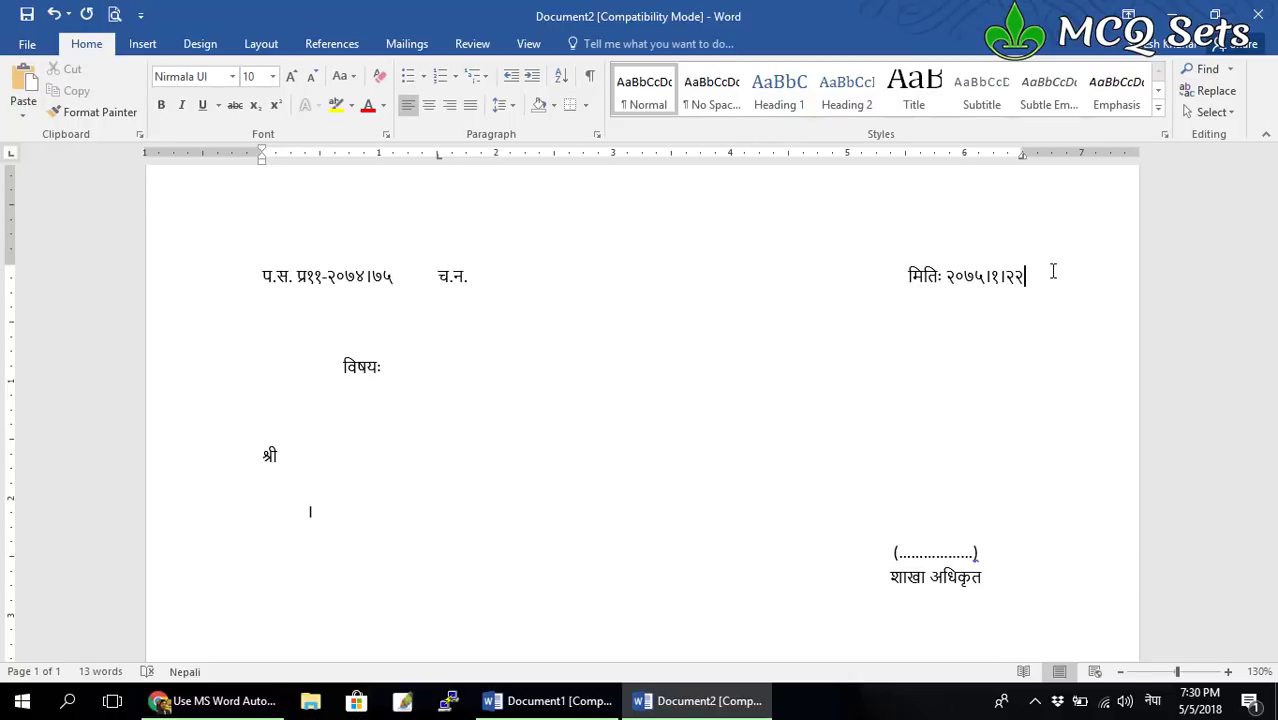
key(Down)
key(Down)
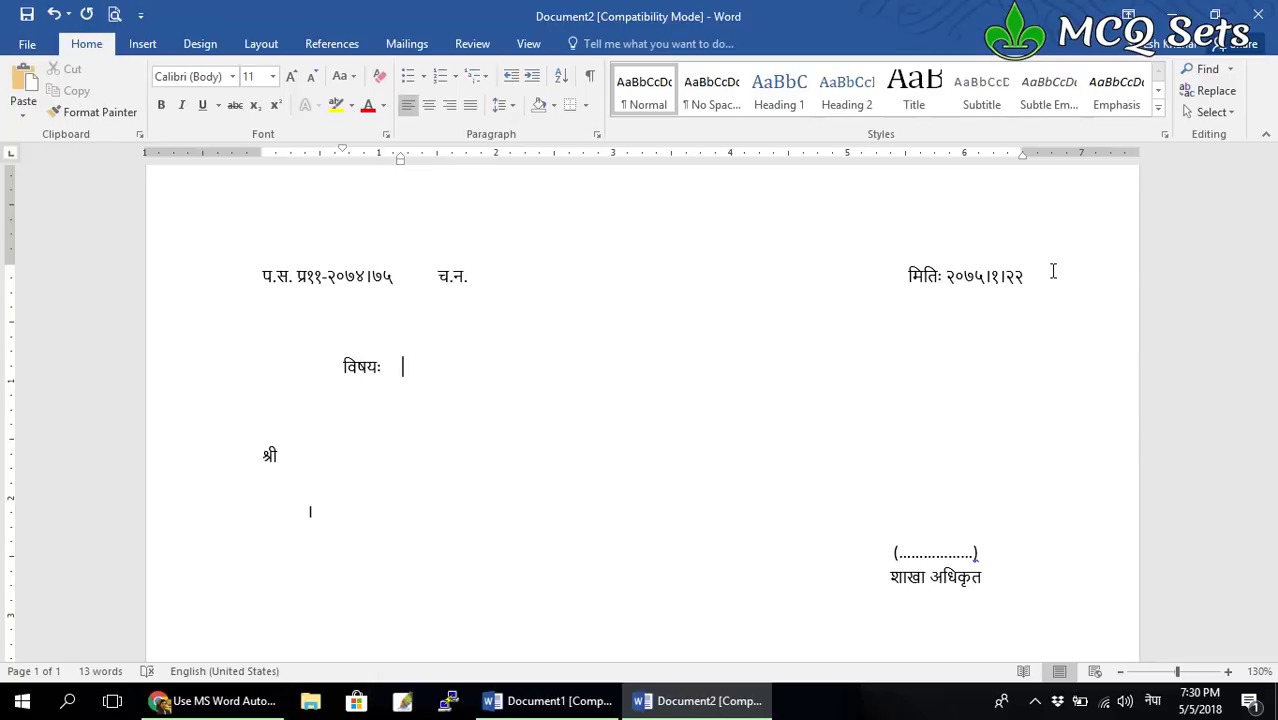
text(सक्)
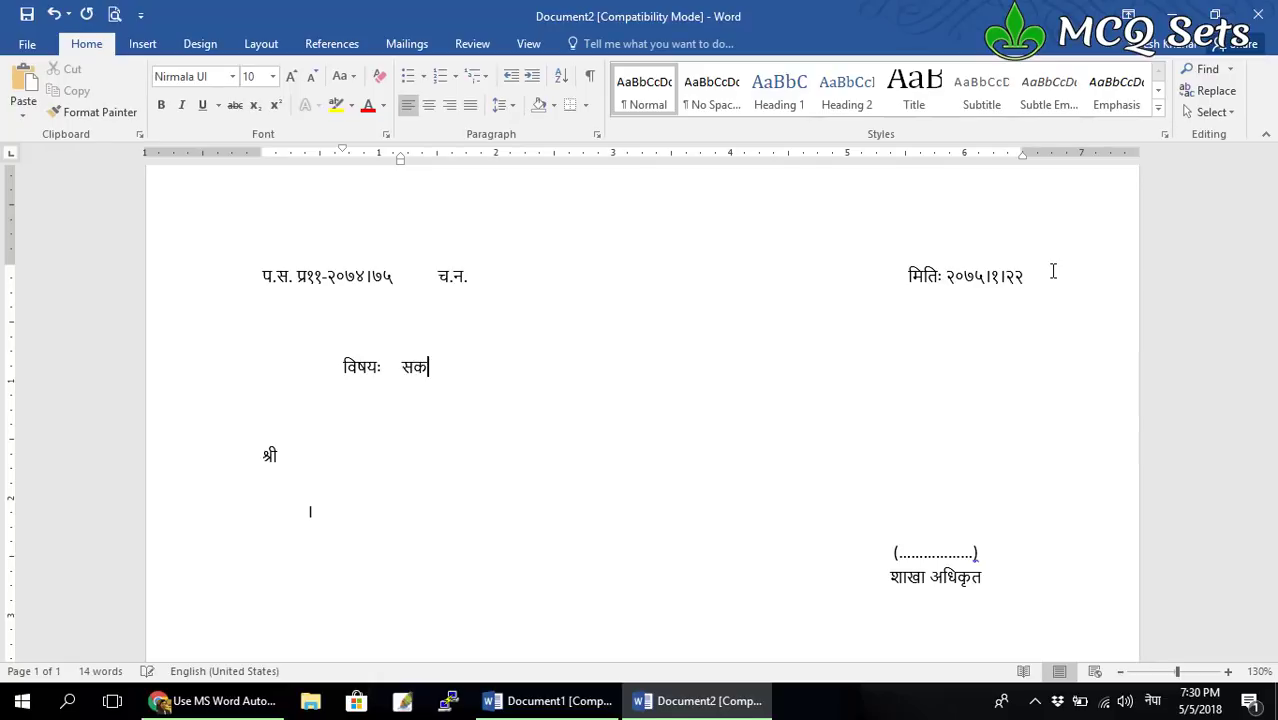
text(कल फ)
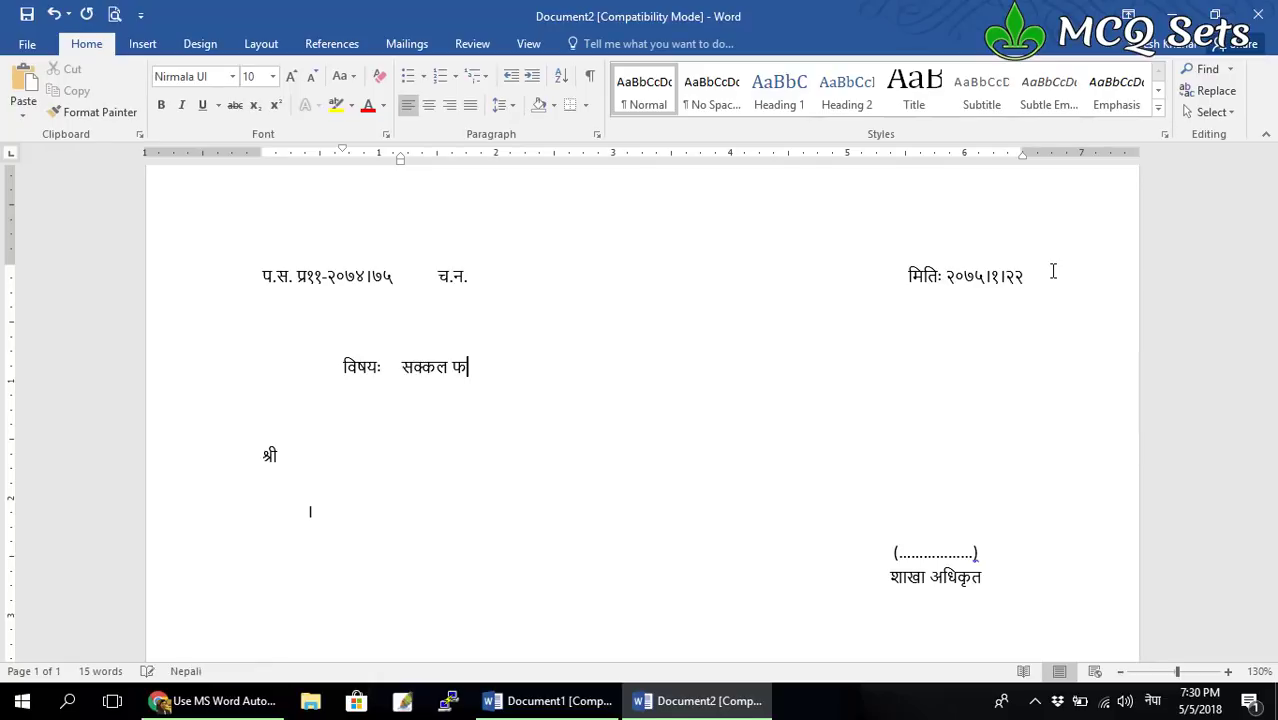
text(ाईल)
text( पठाइप)
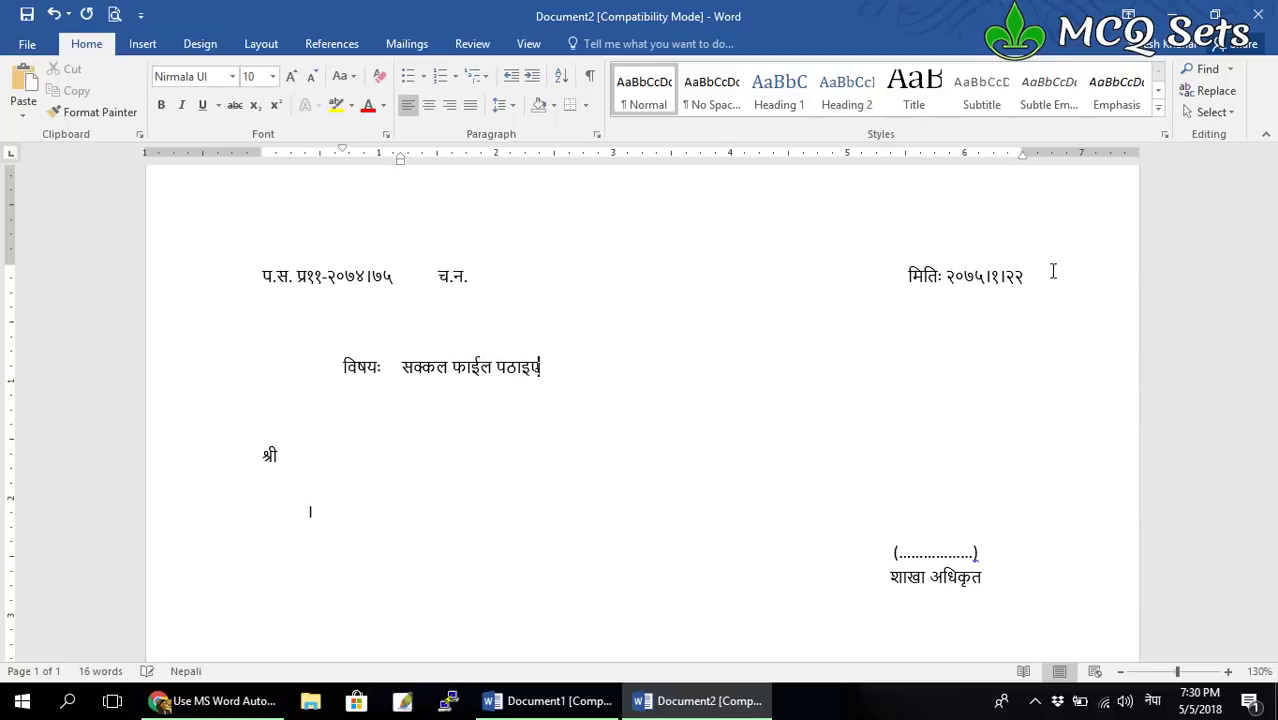
key(BackSpace)
text(एको ब)
text(ा)
key(BackSpace)
key(BackSpace)
text(सम्बन्ध)
text(मा ।)
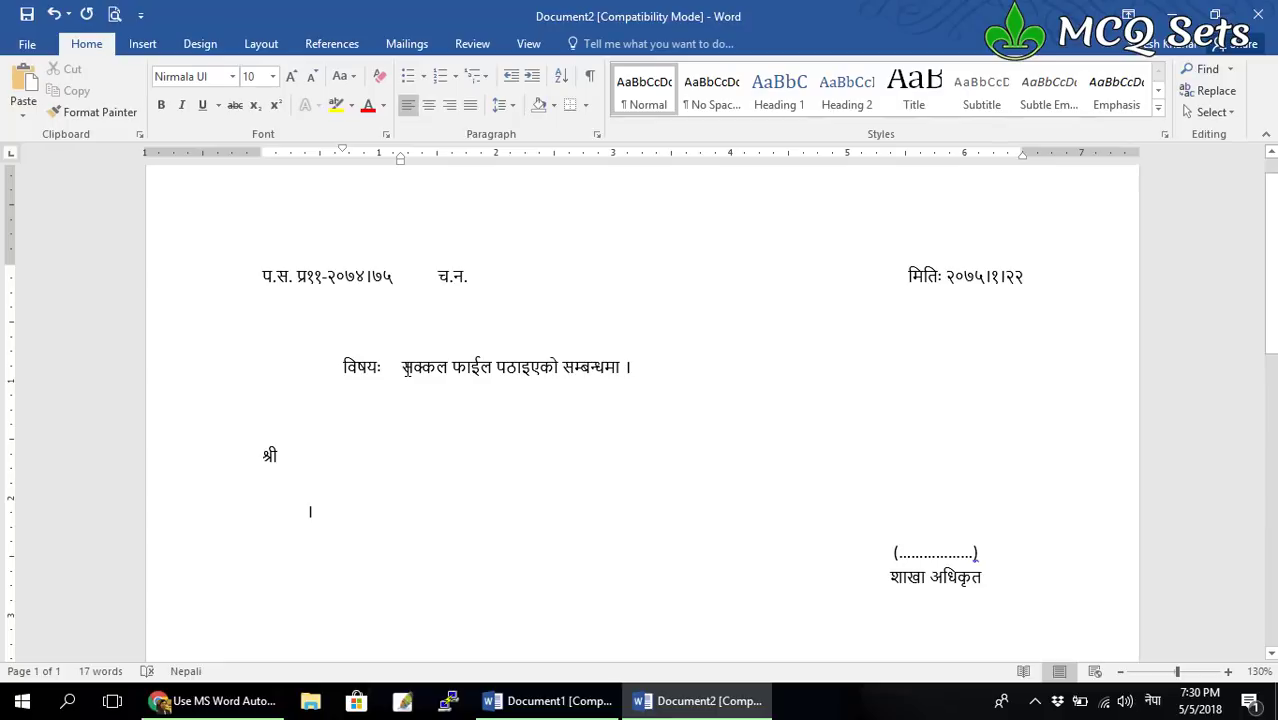
Save the subject phrase 'सक्कल फाईल पठाइएको सम्बन्धमा' as an AutoCorrect entry, then delete it.
drag(406, 367, 623, 368)
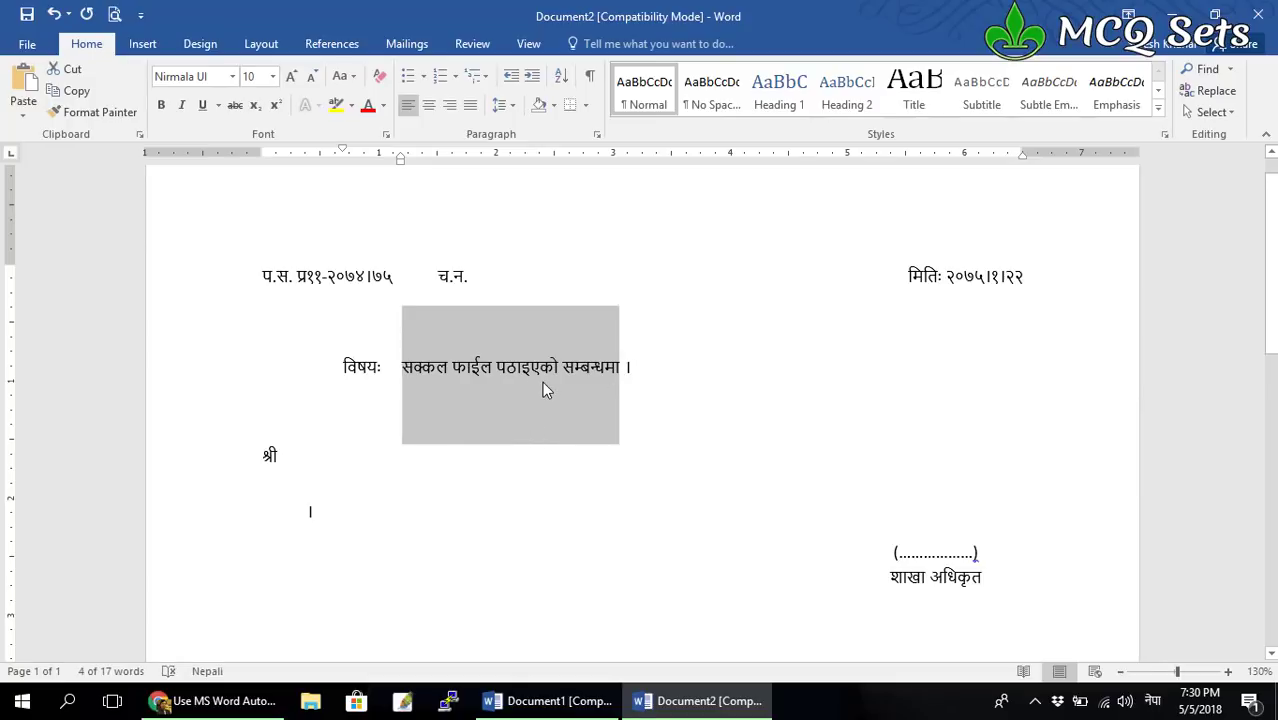
key(alt)
text(ta)
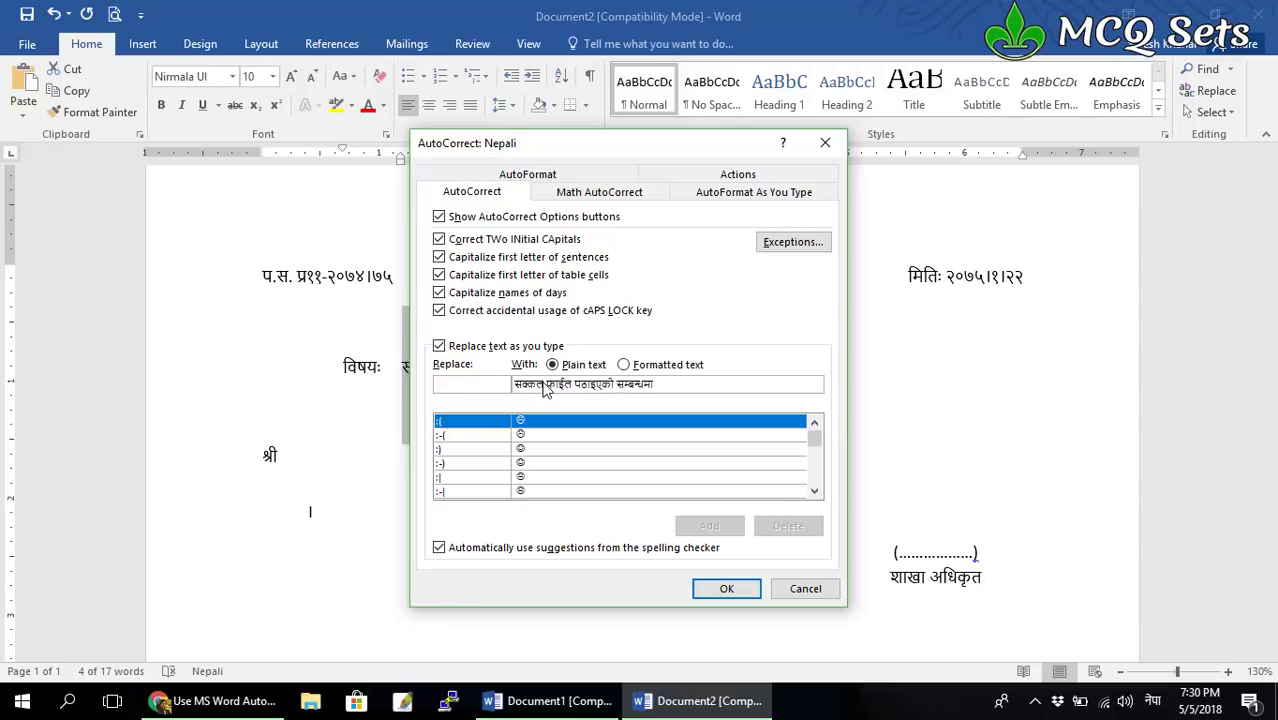
text(सफाप)
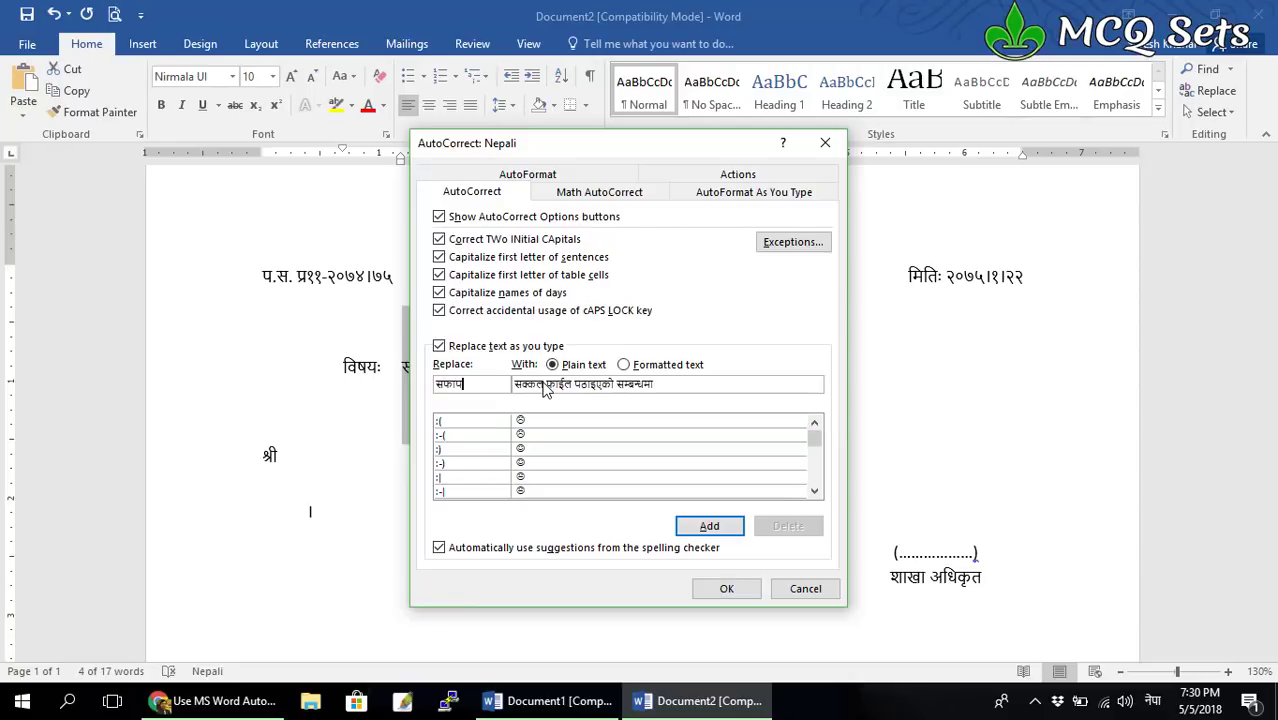
key(Return)
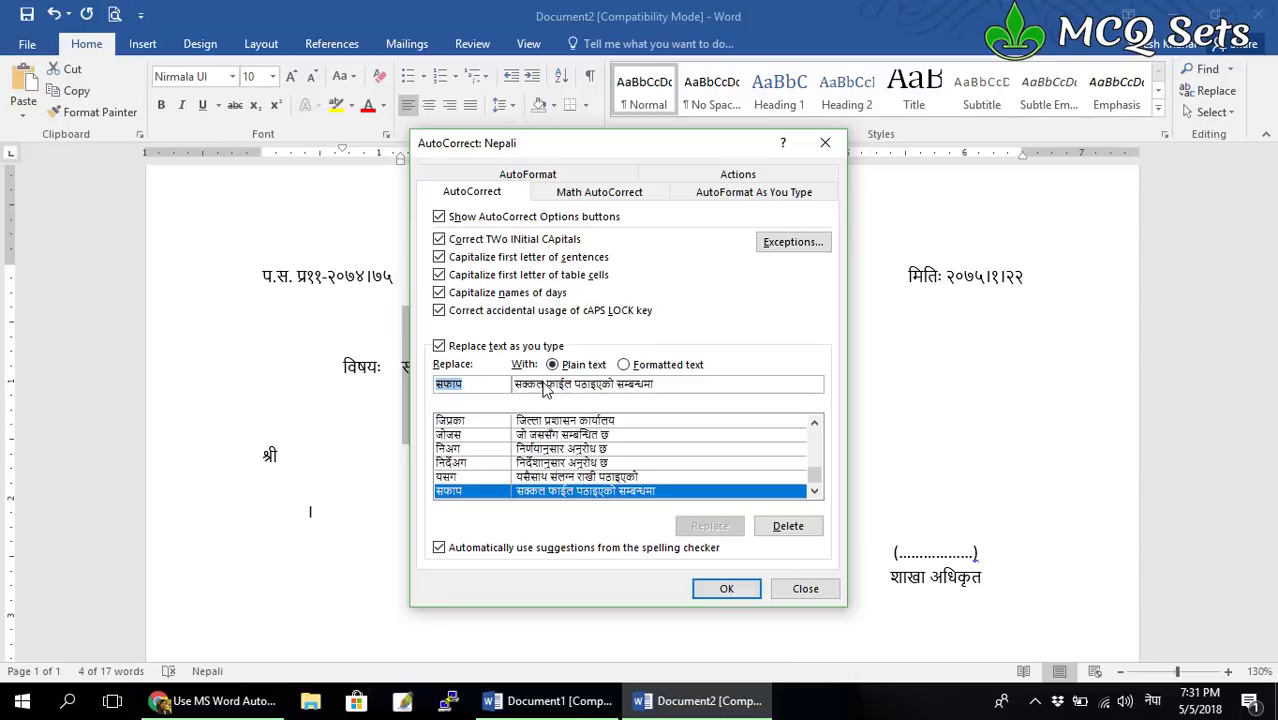
key(Return)
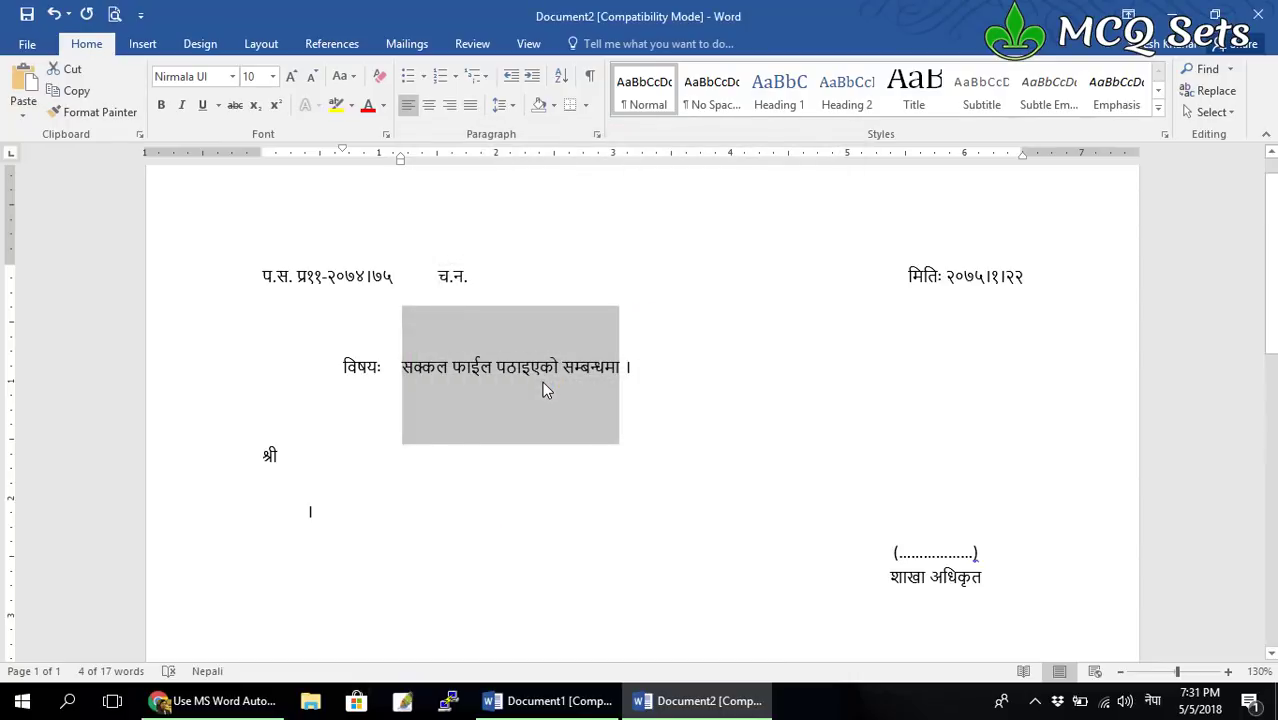
key(Delete)
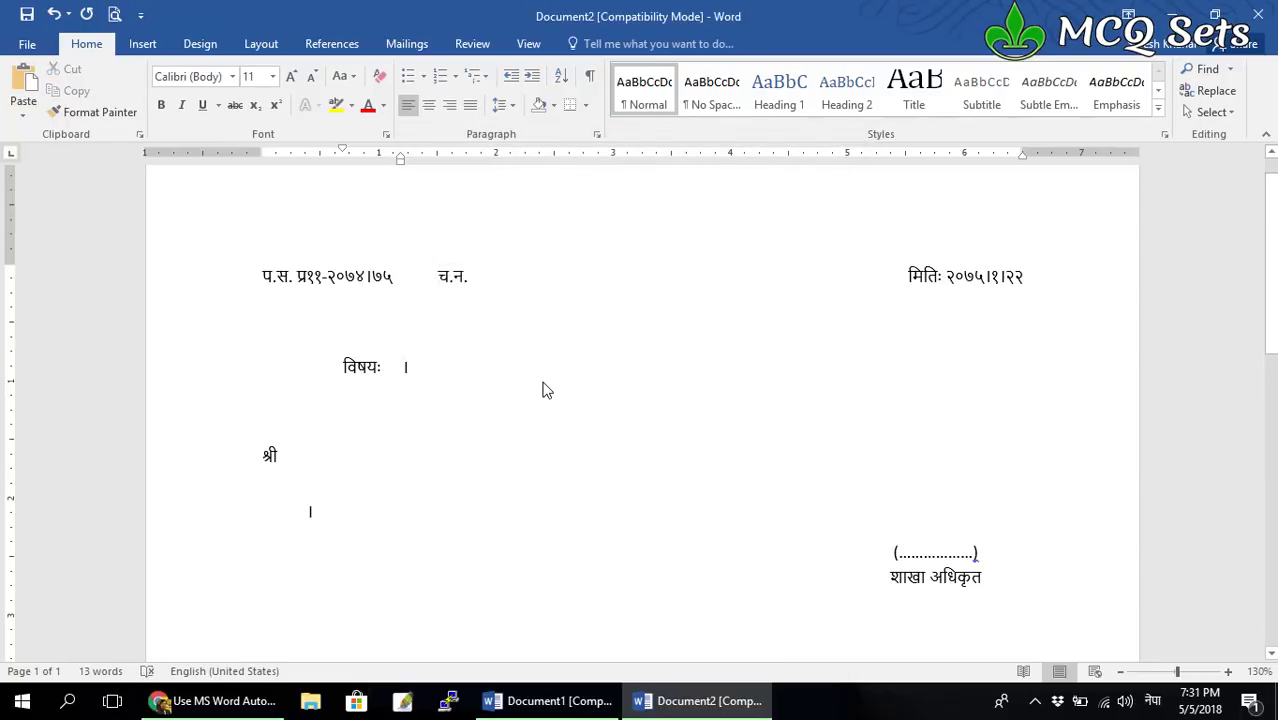
Restore the subject via its shortcut and address श्री जिल्ला प्रशासन कार्यालय, काठमाडौं ।.
text(सफा)
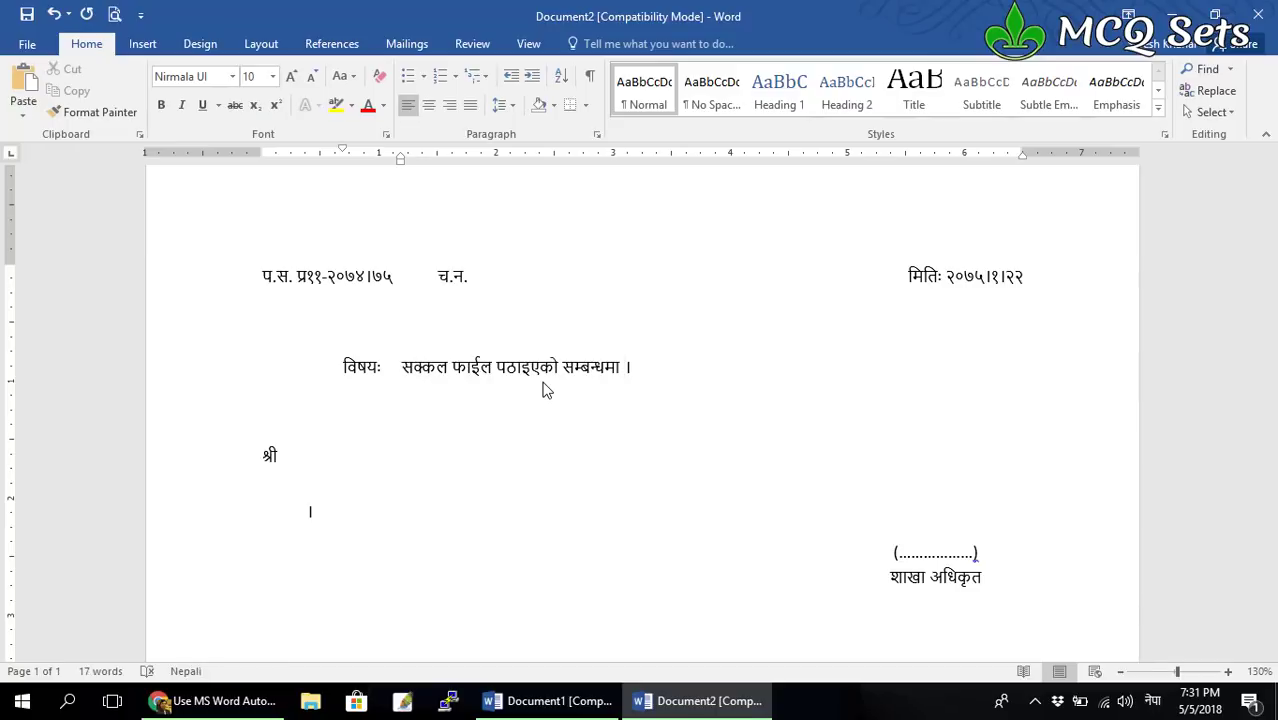
key(Down)
key(Down)
key(Down)
text(जिप)
text(ल्ला प्रशासन कार्यालय)
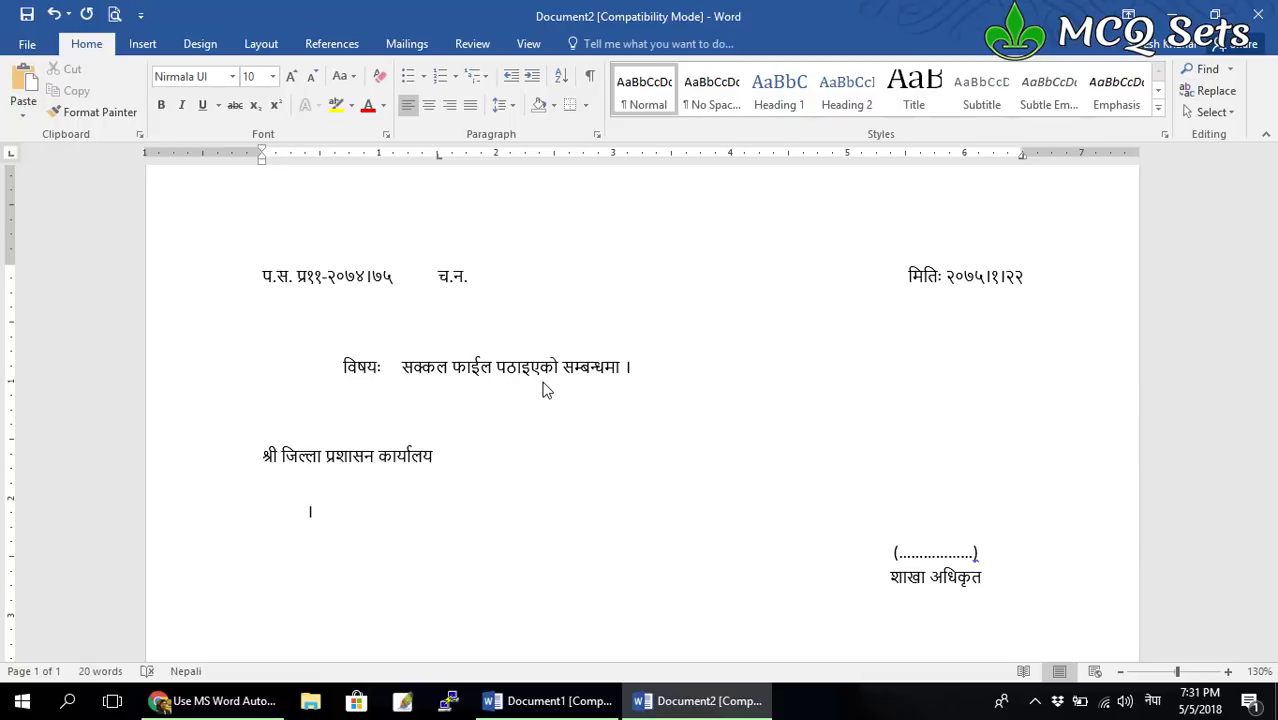
key(Return)
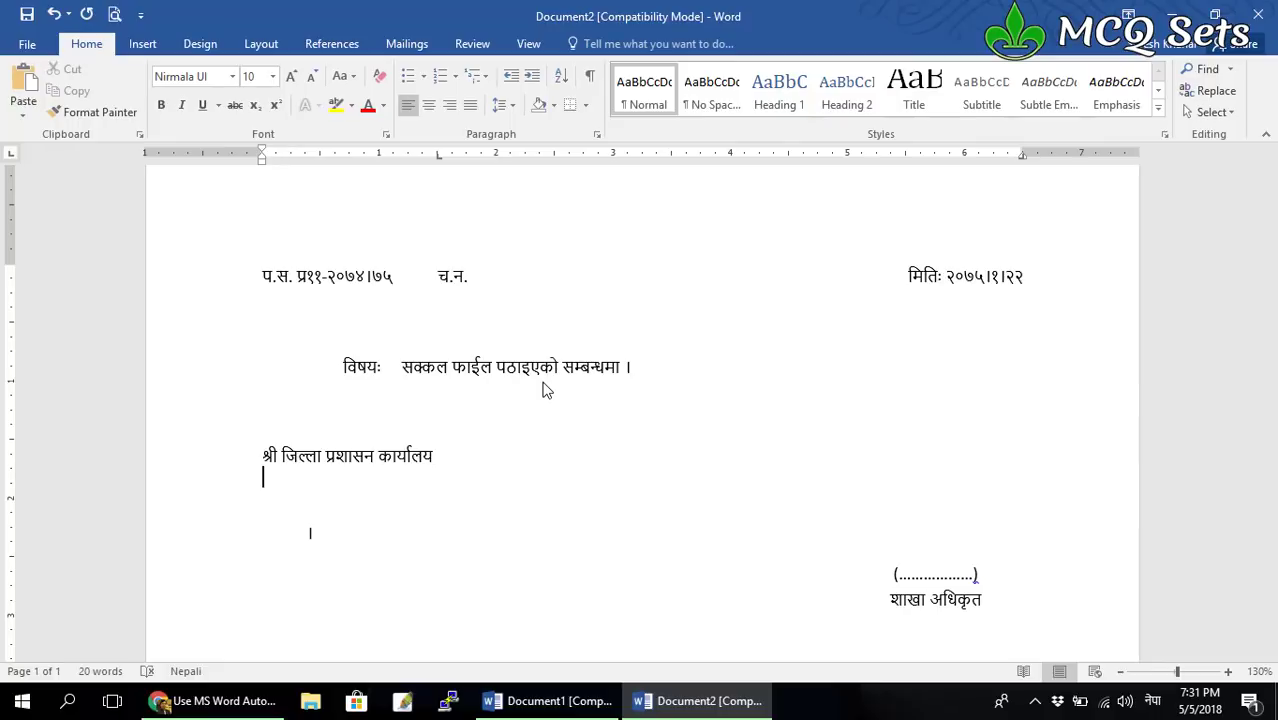
text(का)
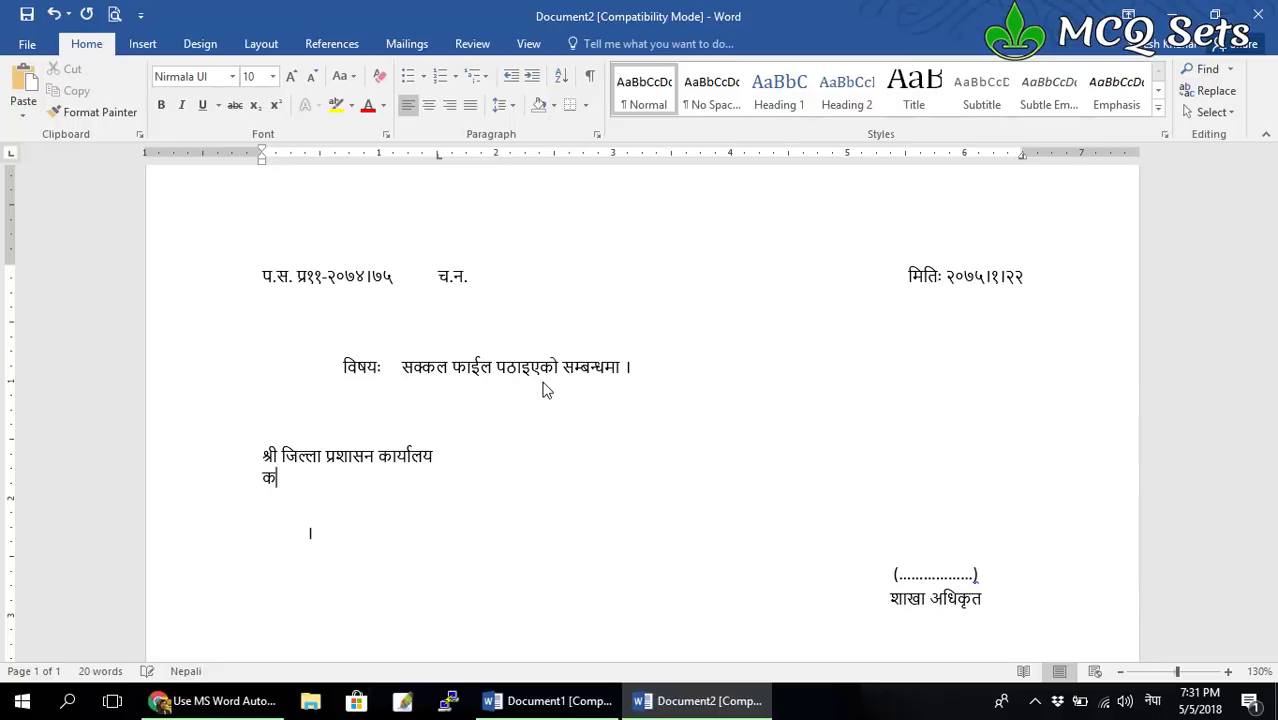
text(ठमाडौं )
text(।)
Begin the body paragraph, ending its first phrase with 'टिप्पणी फाइल'.
key(Down)
key(Down)
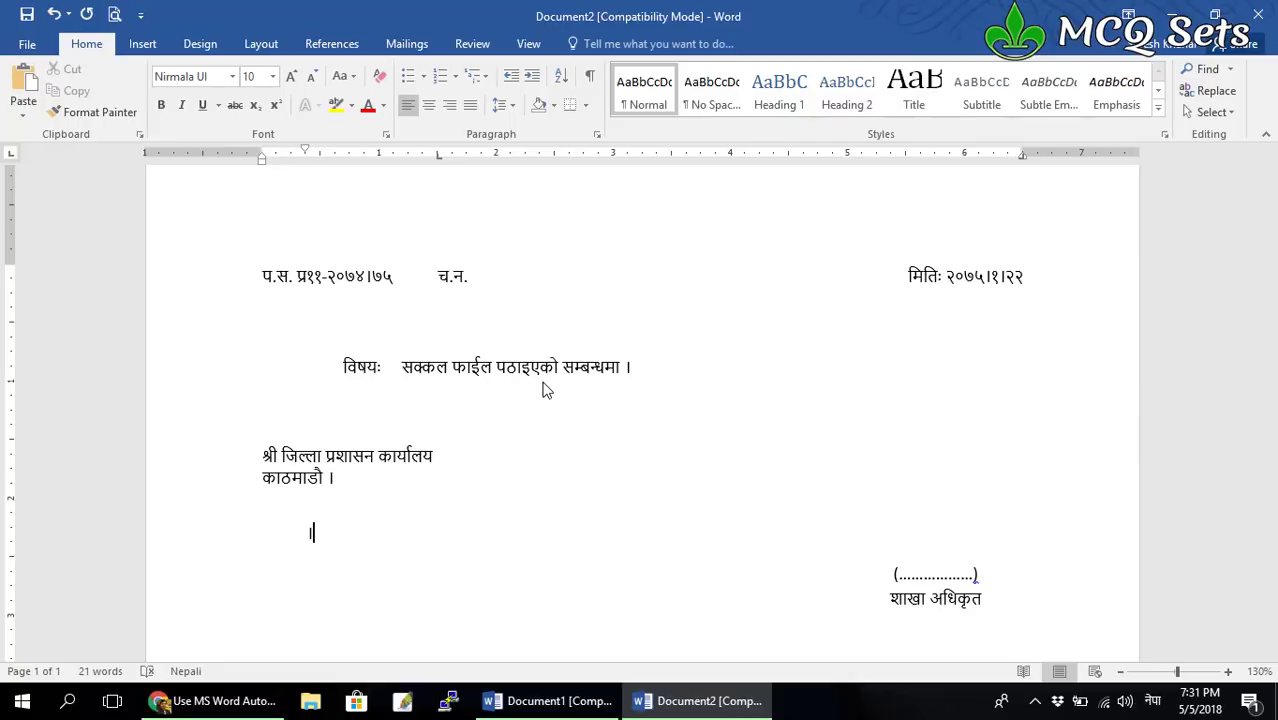
key(BackSpace)
text(त्)
text(यहाँ कार्या)
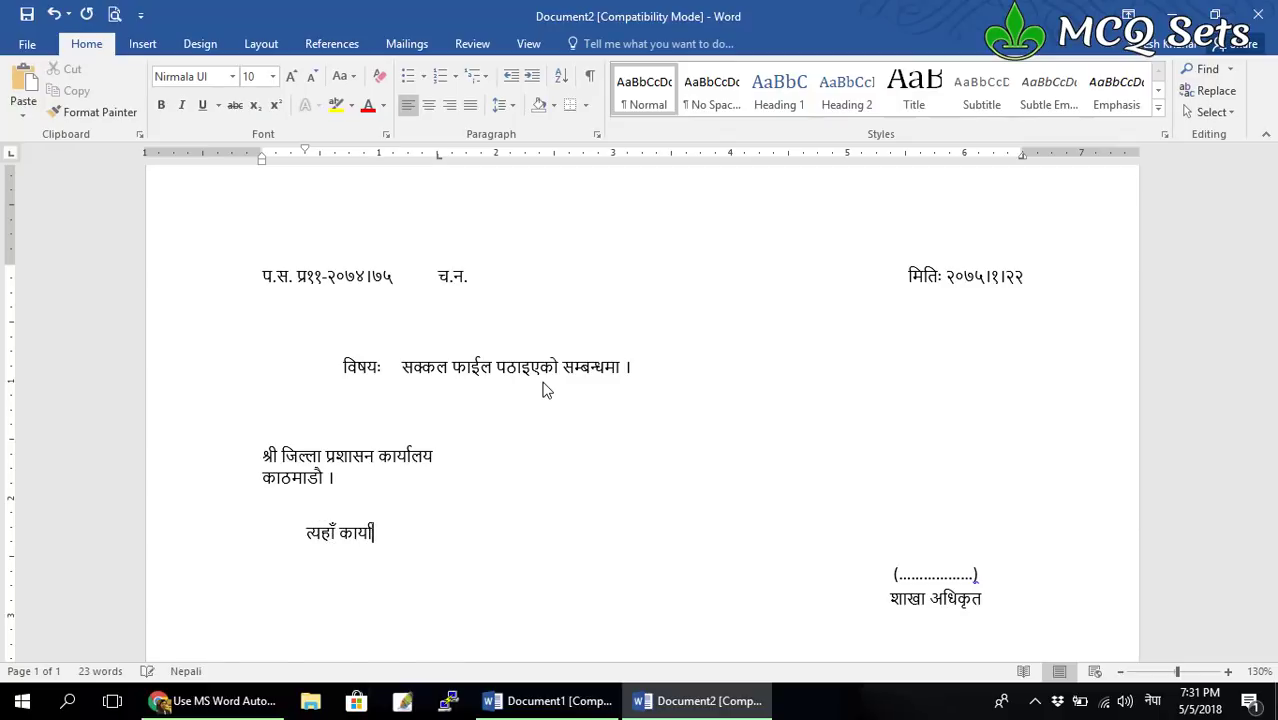
text(लयको झ)
text(िकाई पठाउन)
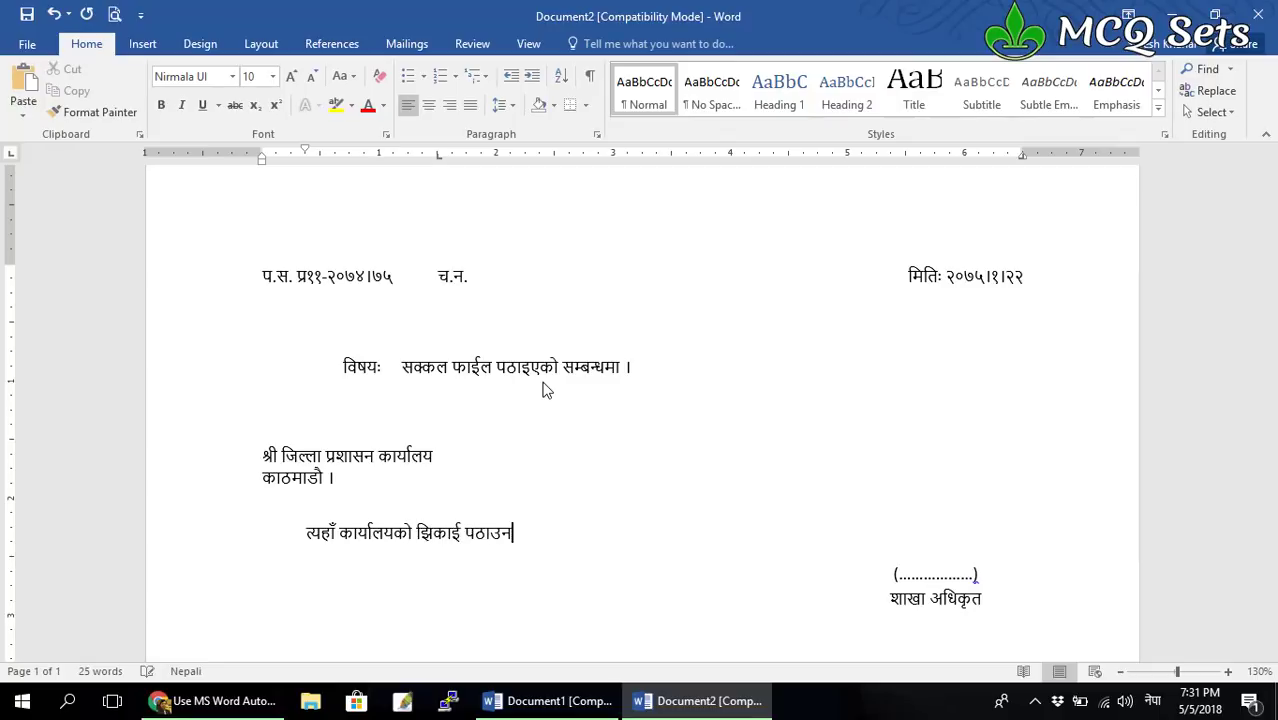
text(े सम्बन्धि)
text( स)
text(क्कल फाईल पठाइएको सम्बन्धमा)
key(ctrl+shift+Left)
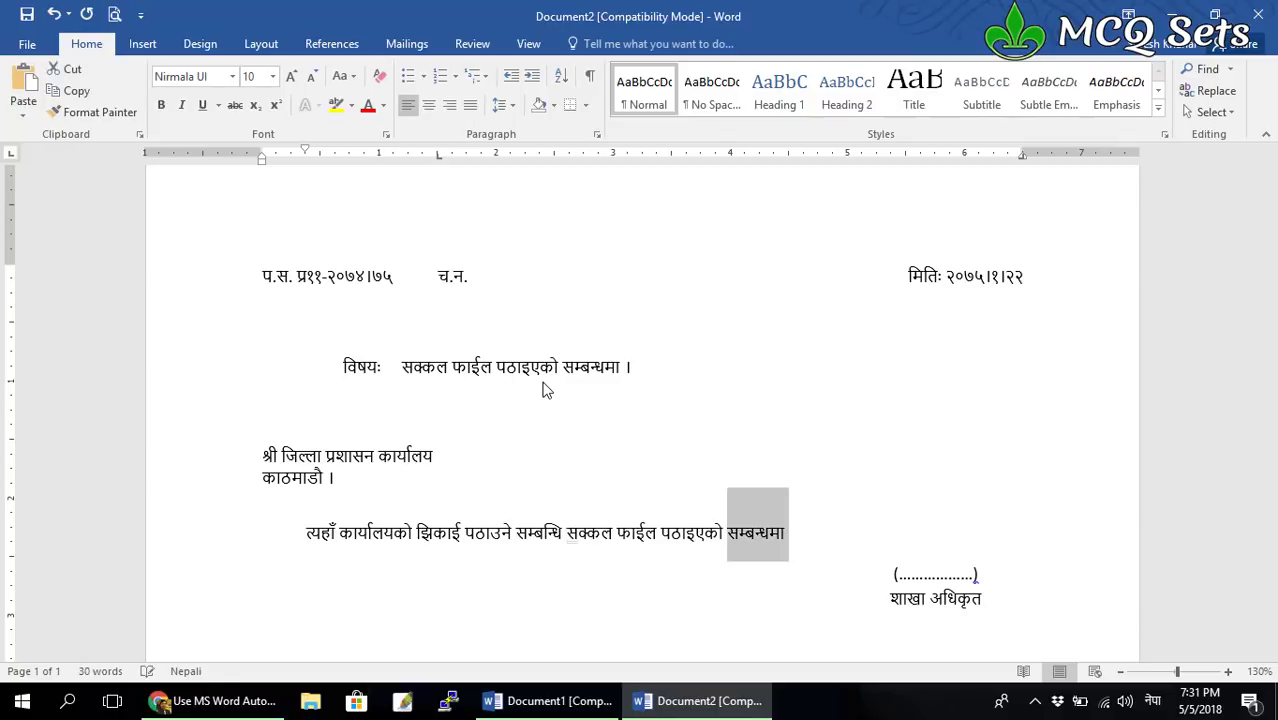
key(ctrl+shift+Left)
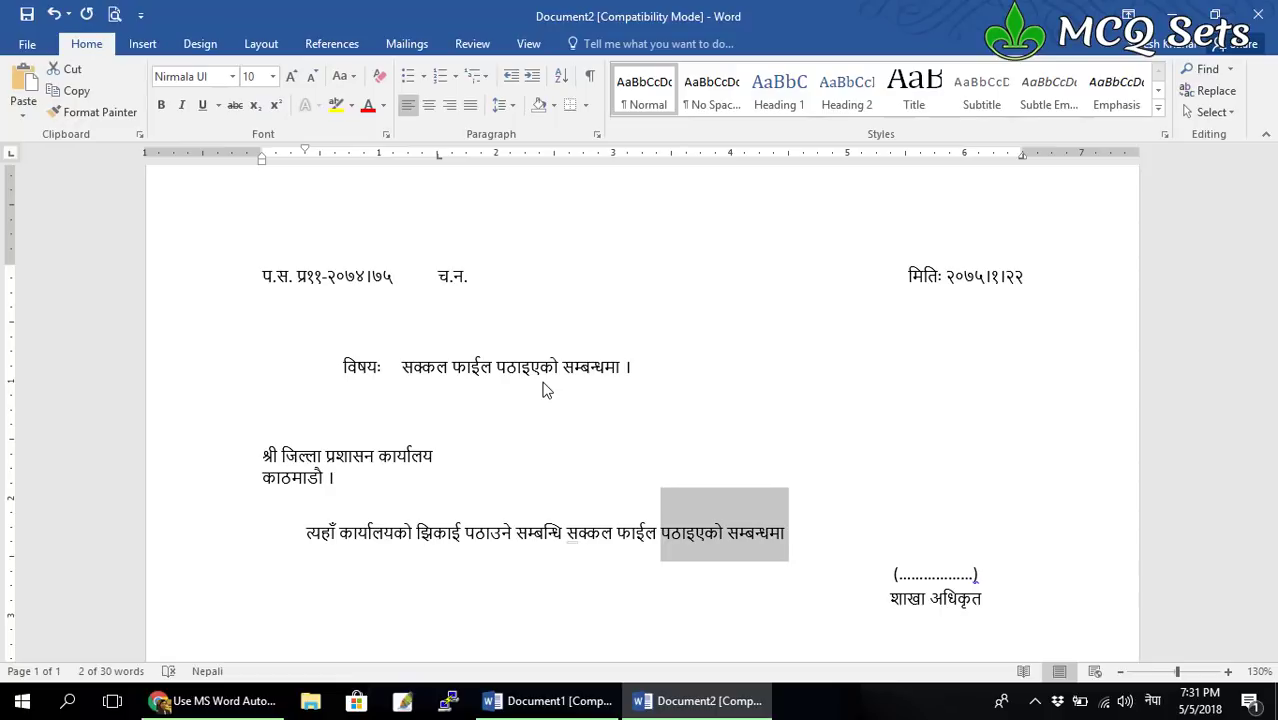
key(ctrl+shift+Left)
key(ctrl+shift+Left)
text(टि)
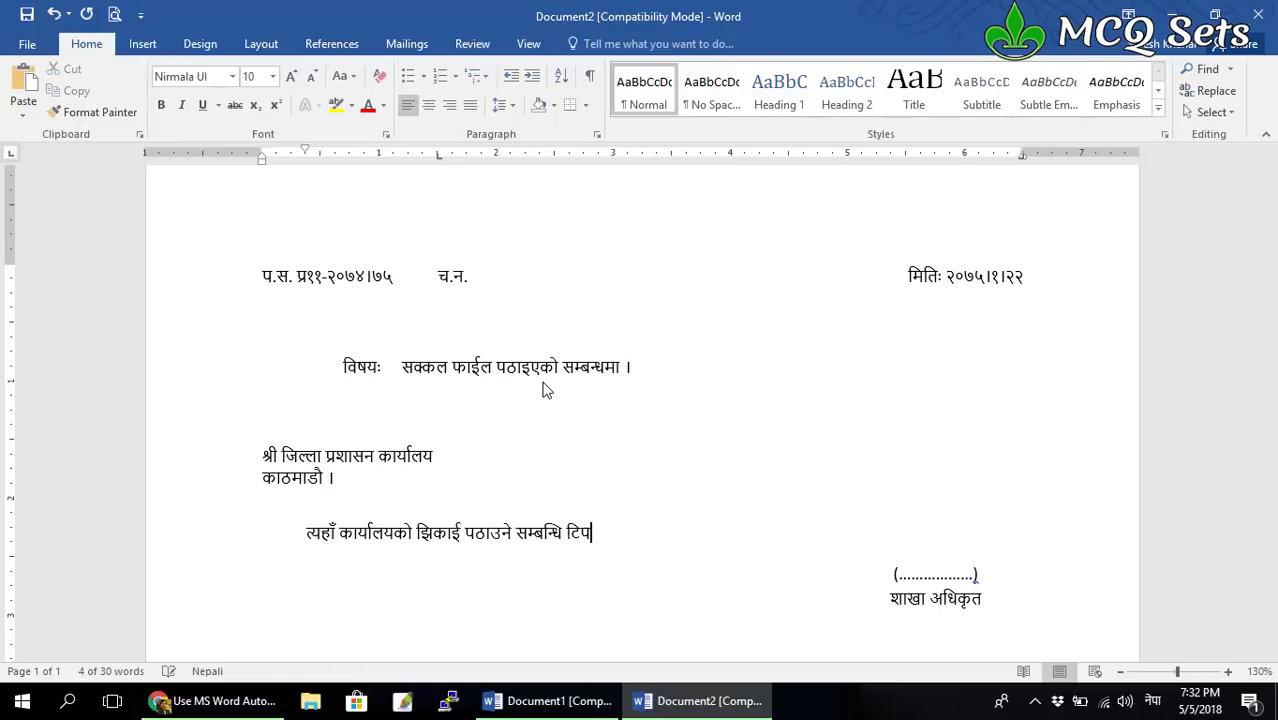
text(प्पणी फ)
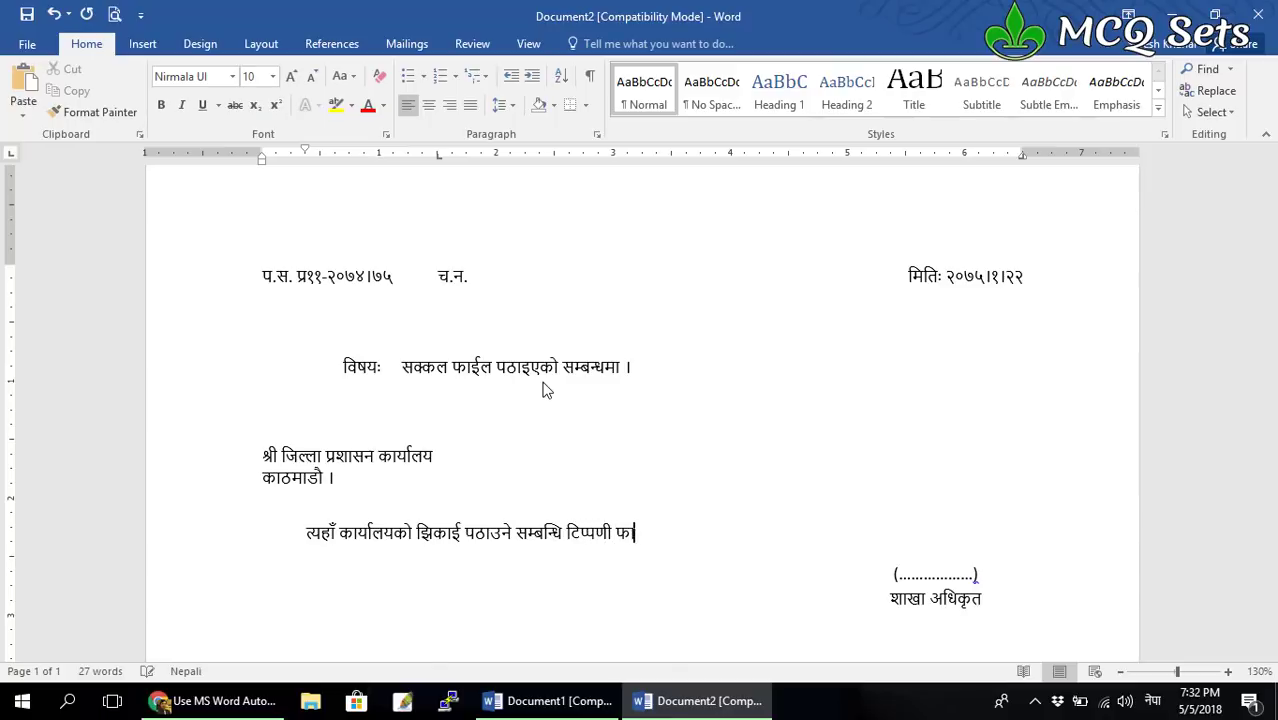
text(ाइल)
Insert 'यस मन्त्रालयबाट मिति २०७४।१।२१ मा स्वीकृत भएको सक्कल' and end with 'आदेशानुसार अनुरोध छ ।'.
key(ctrl+Left)
key(ctrl+Left)
text(यस)
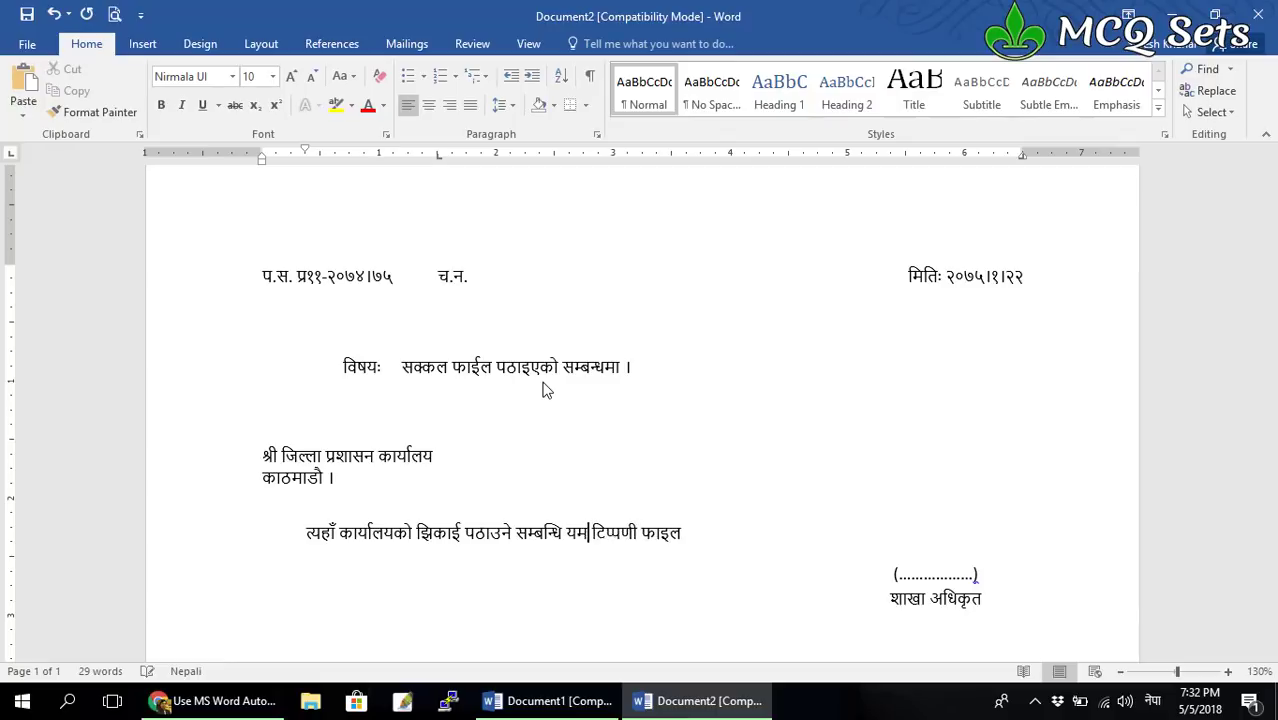
text( मन्त्र)
key(BackSpace)
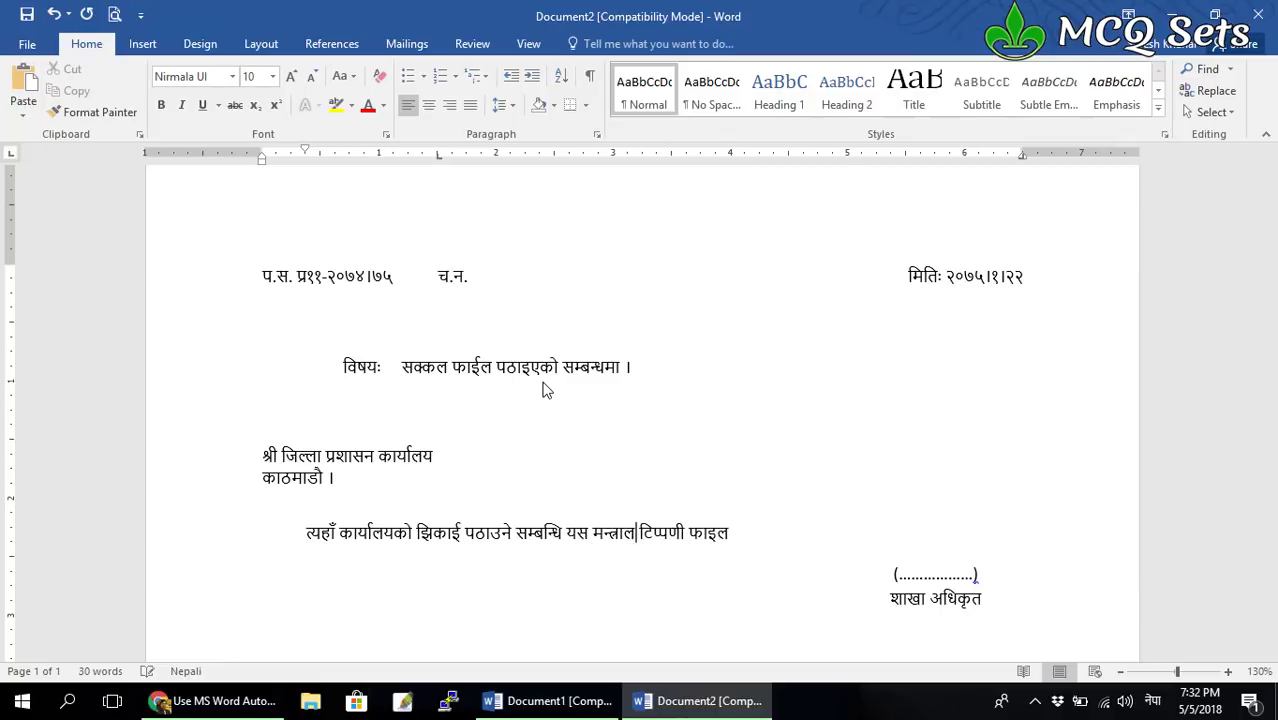
key(BackSpace)
text(त्रालयबाट )
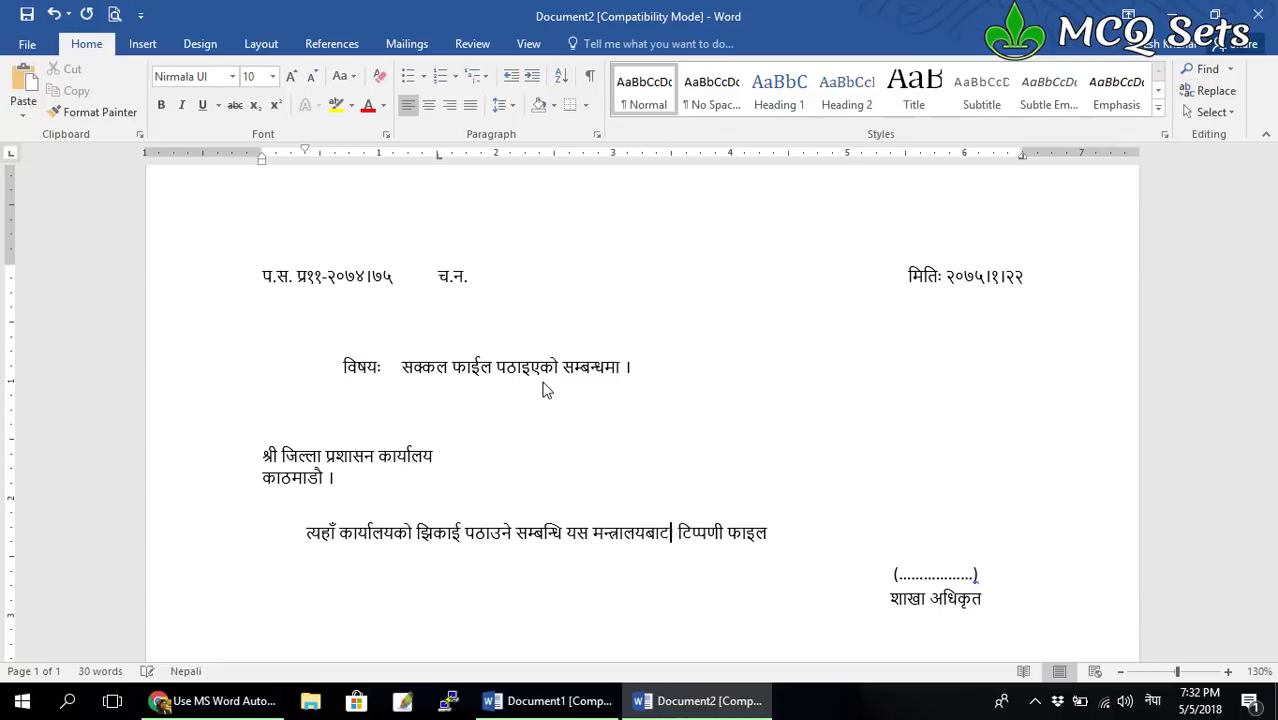
text(मिति २०७४।१ )
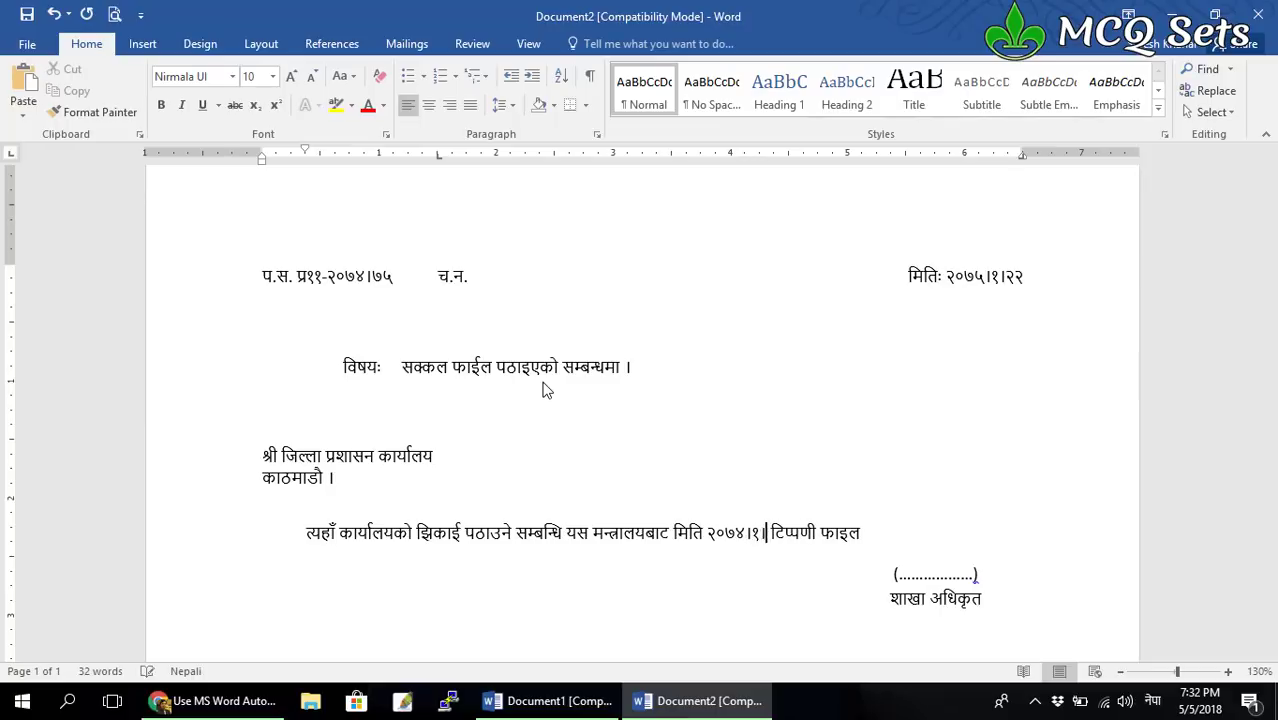
text(।२१ मा न)
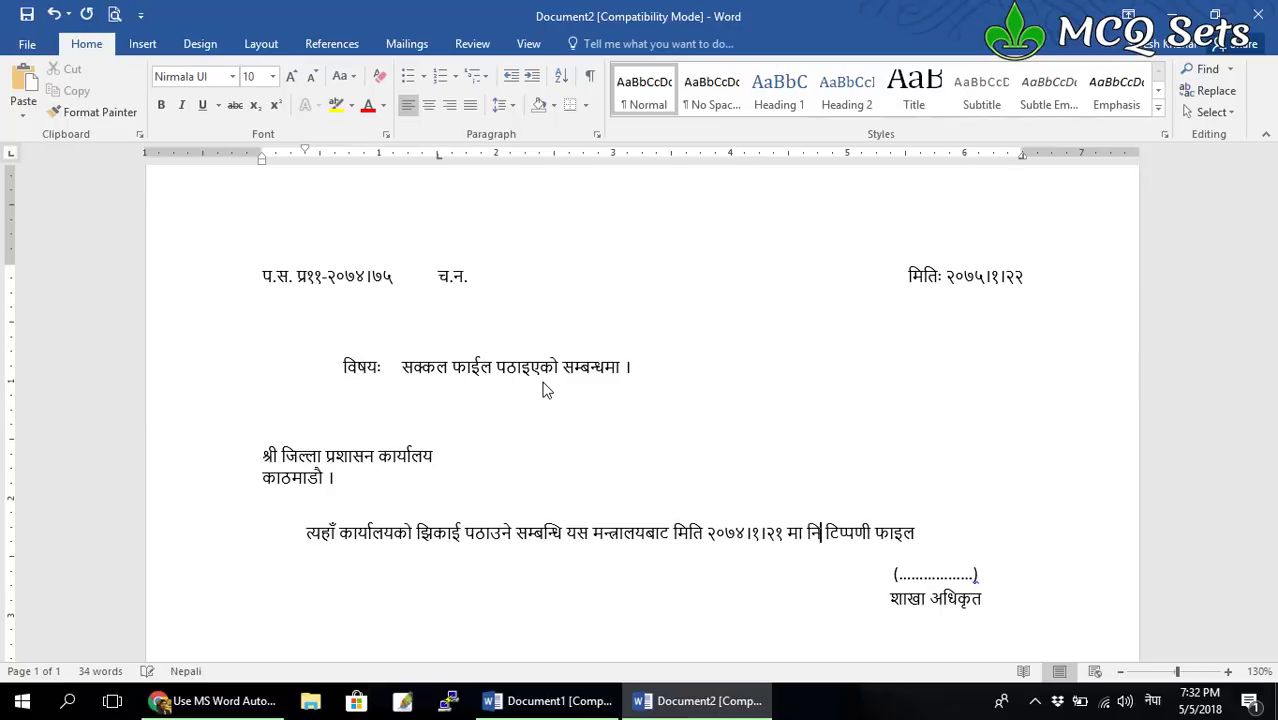
text(ि)
key(BackSpace)
key(BackSpace)
text(स )
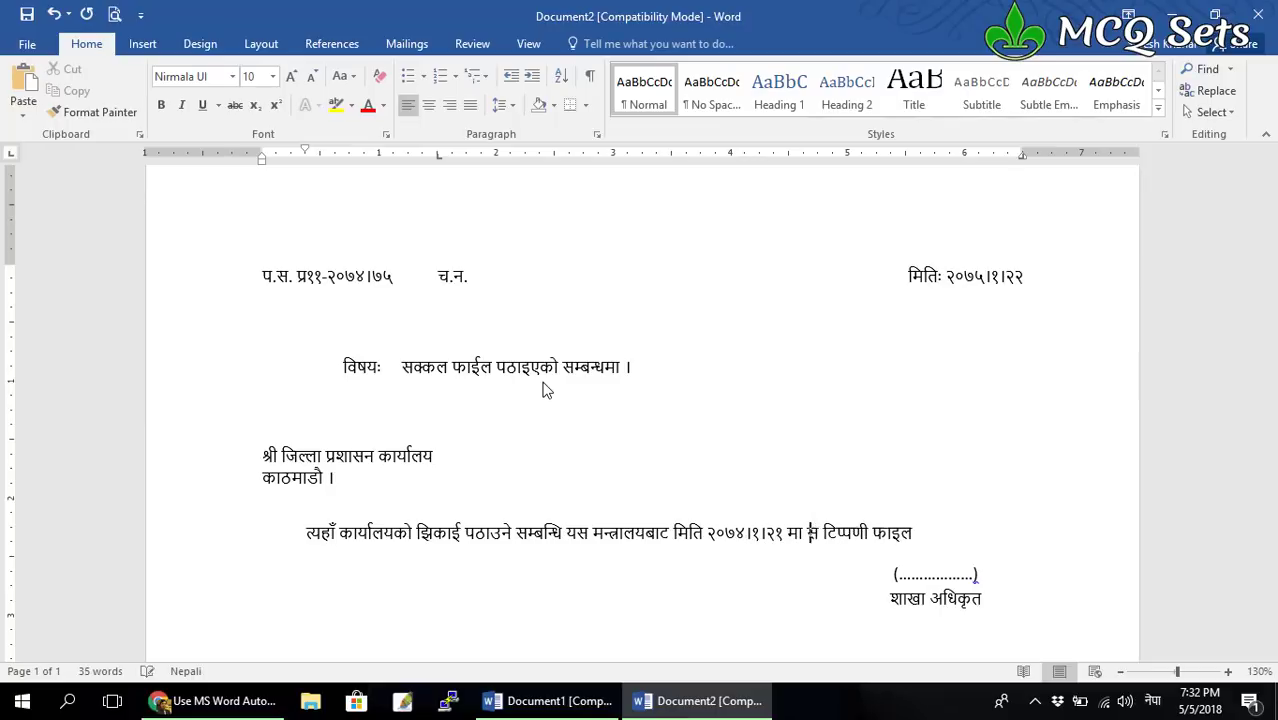
text(्वीकृत भएक)
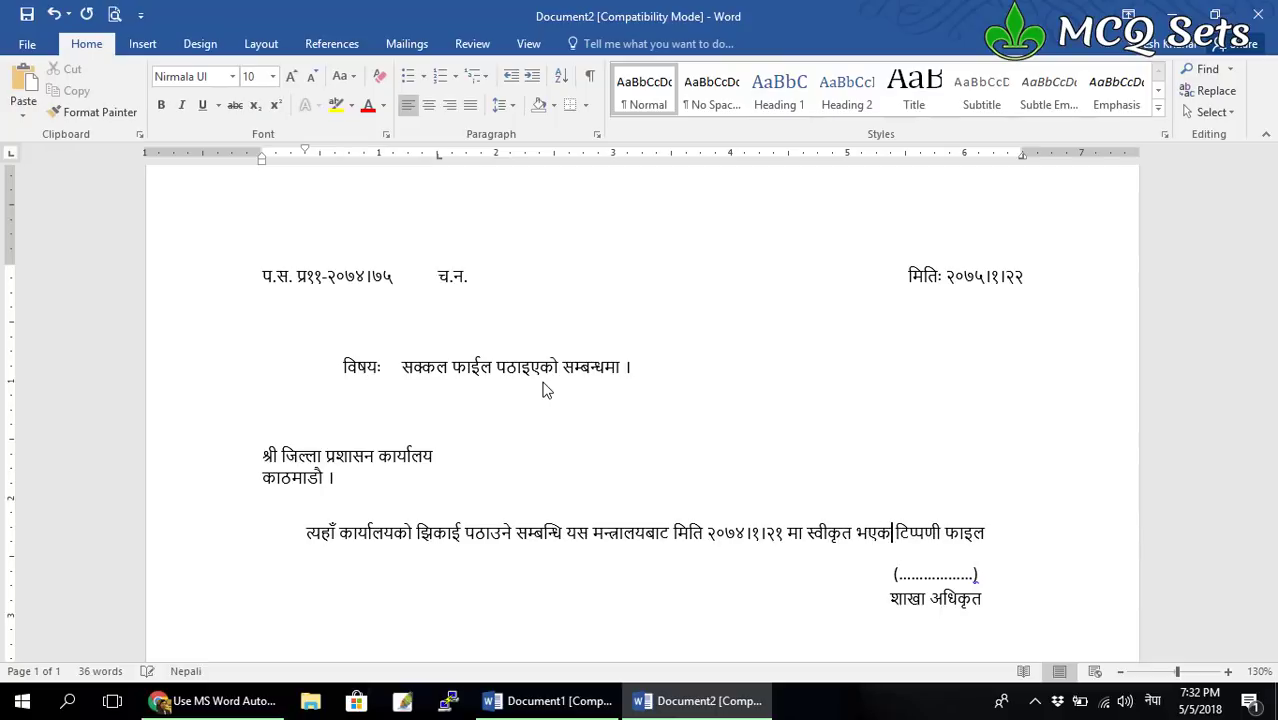
text(ो सक्क)
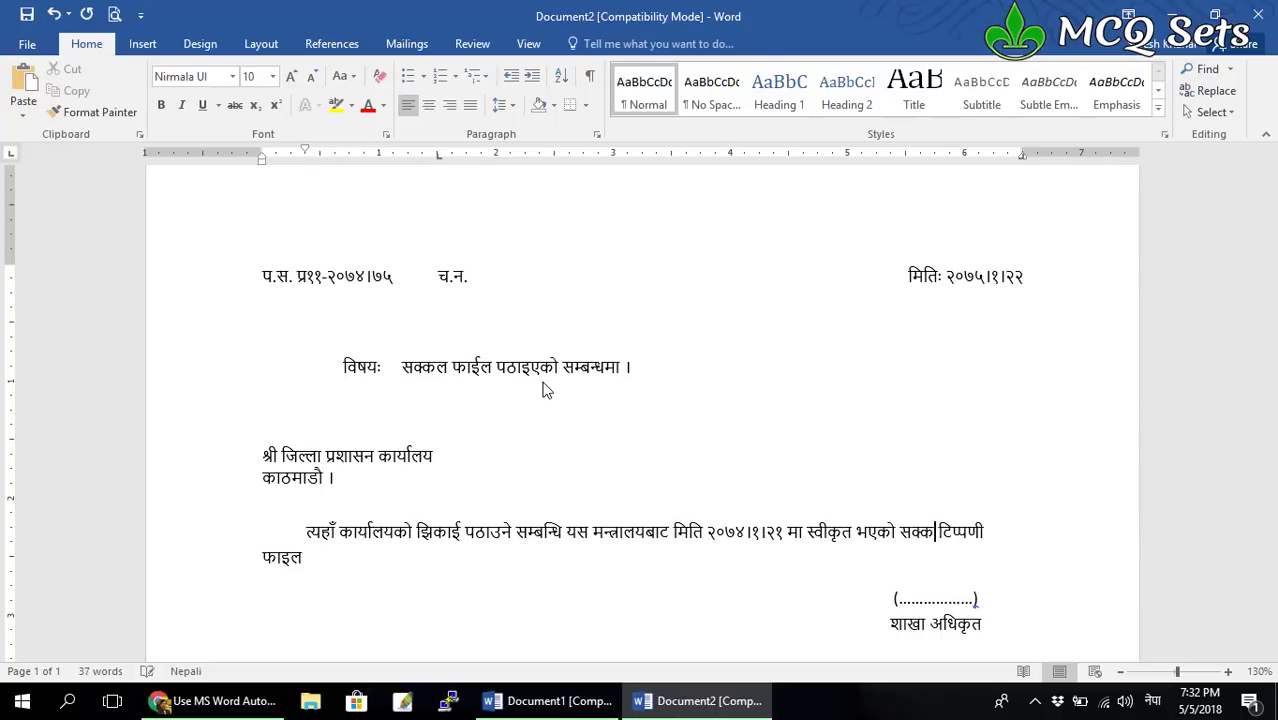
text(लै)
key(Down)
text(य)
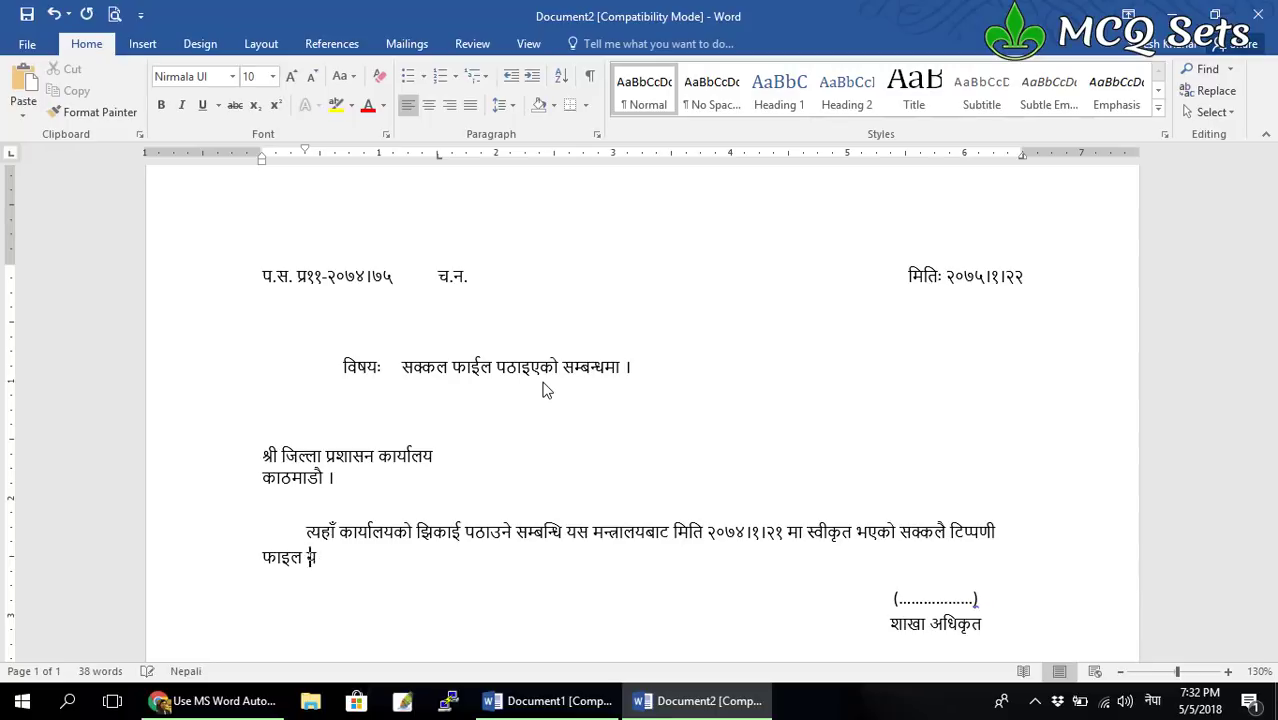
text(सैसाथ संलग्न राखी पठाइएको व)
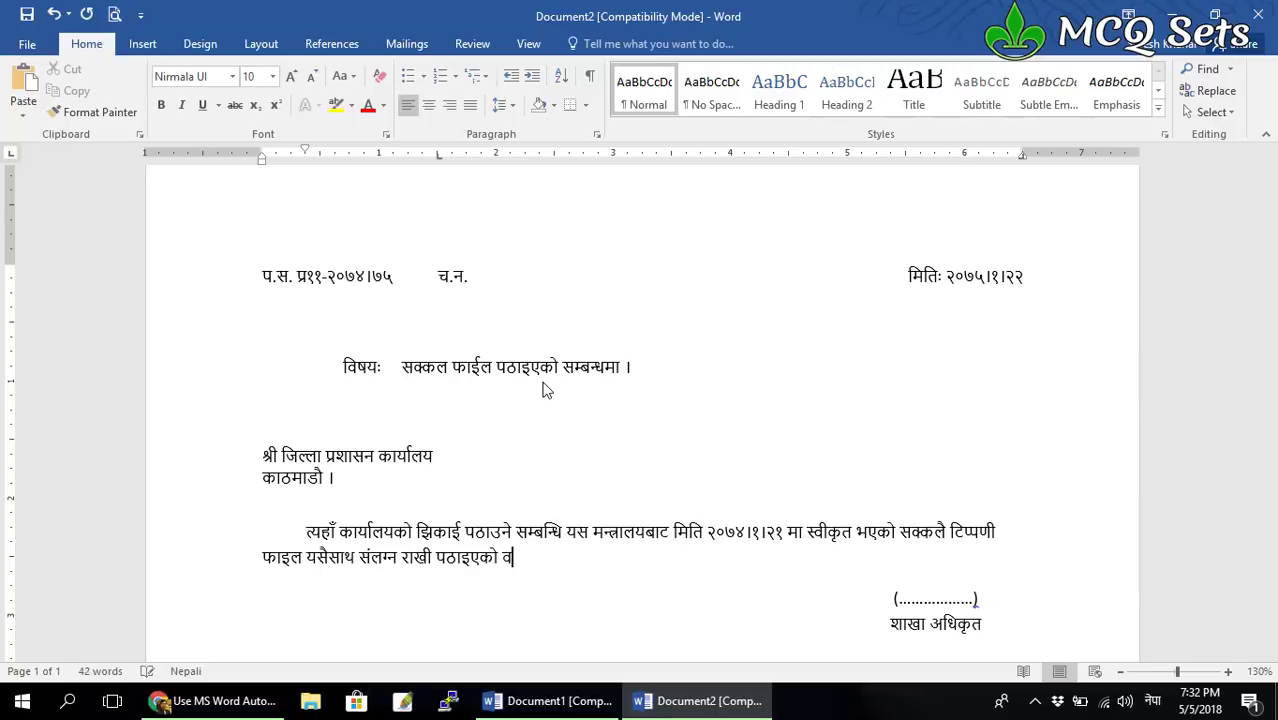
text(्य )
text(होरा)
text( आदेशानुसार अनुरोध छ)
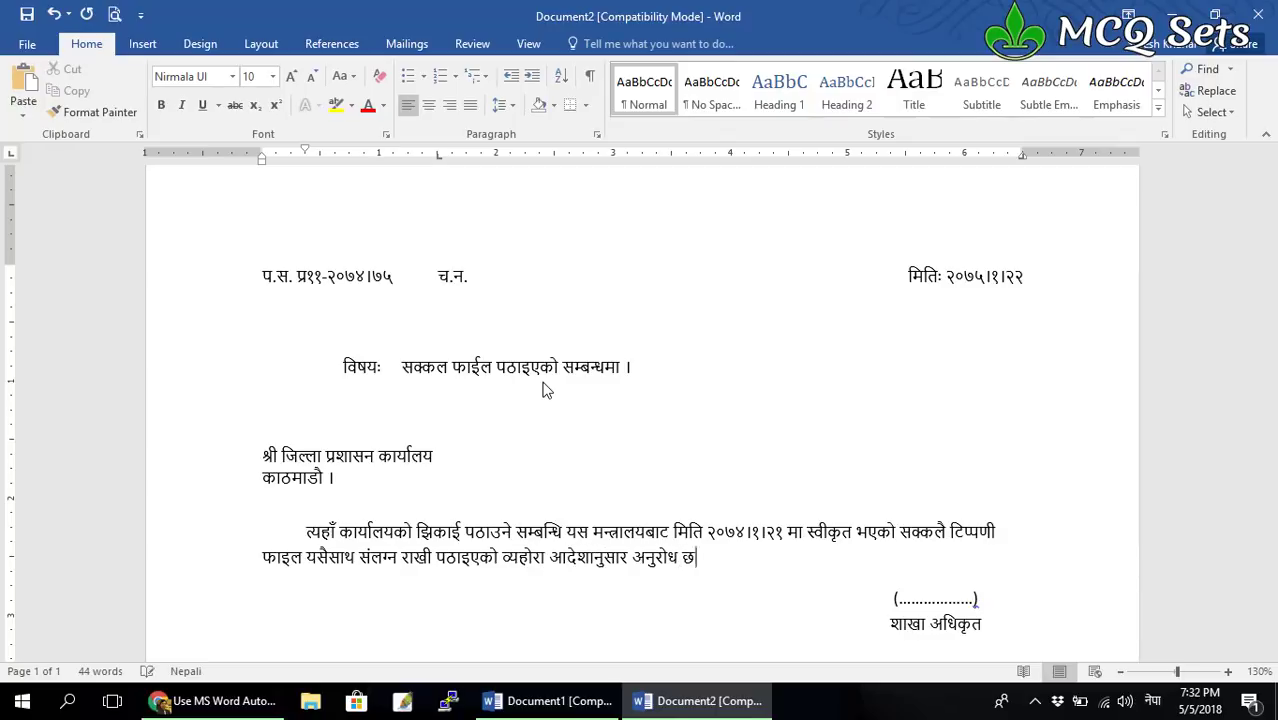
text( ।)
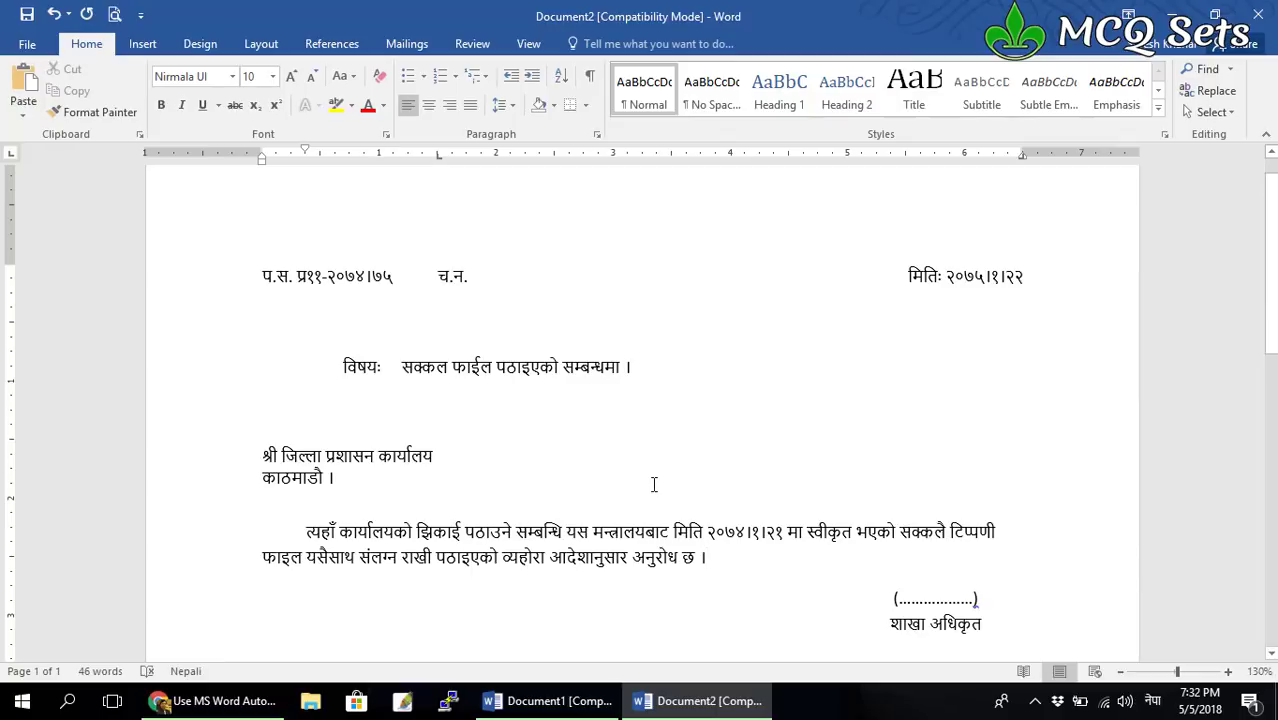
Insert a page break below the signature block to start a blank second page.
scroll(653, 486, down, 4)
scroll(653, 483, up, 3)
scroll(653, 483, up, 1)
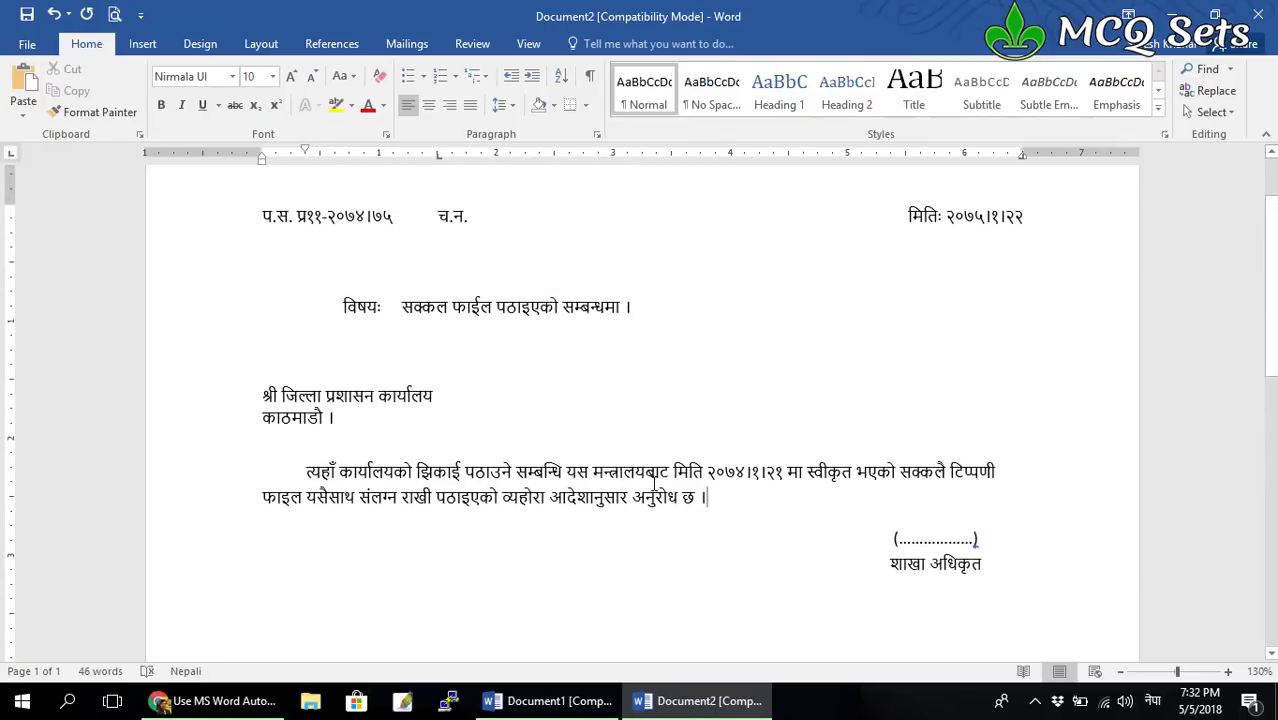
scroll(516, 420, up, 3)
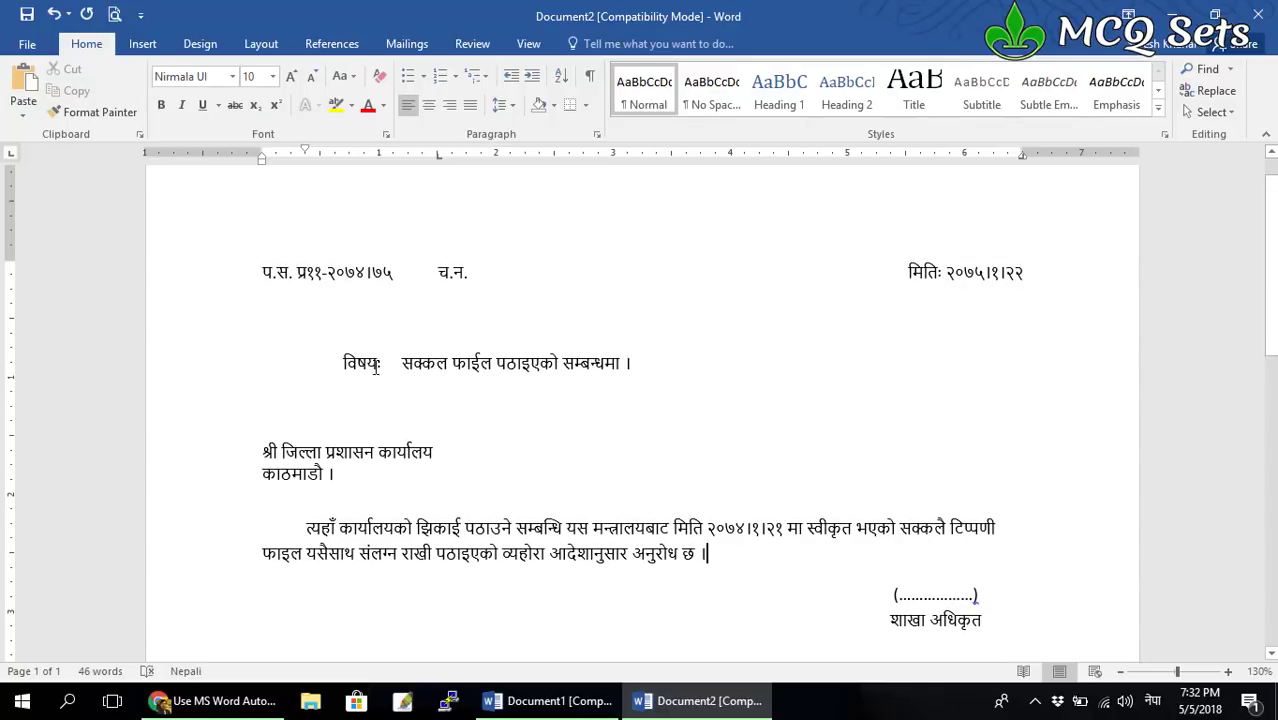
scroll(652, 484, down, 3)
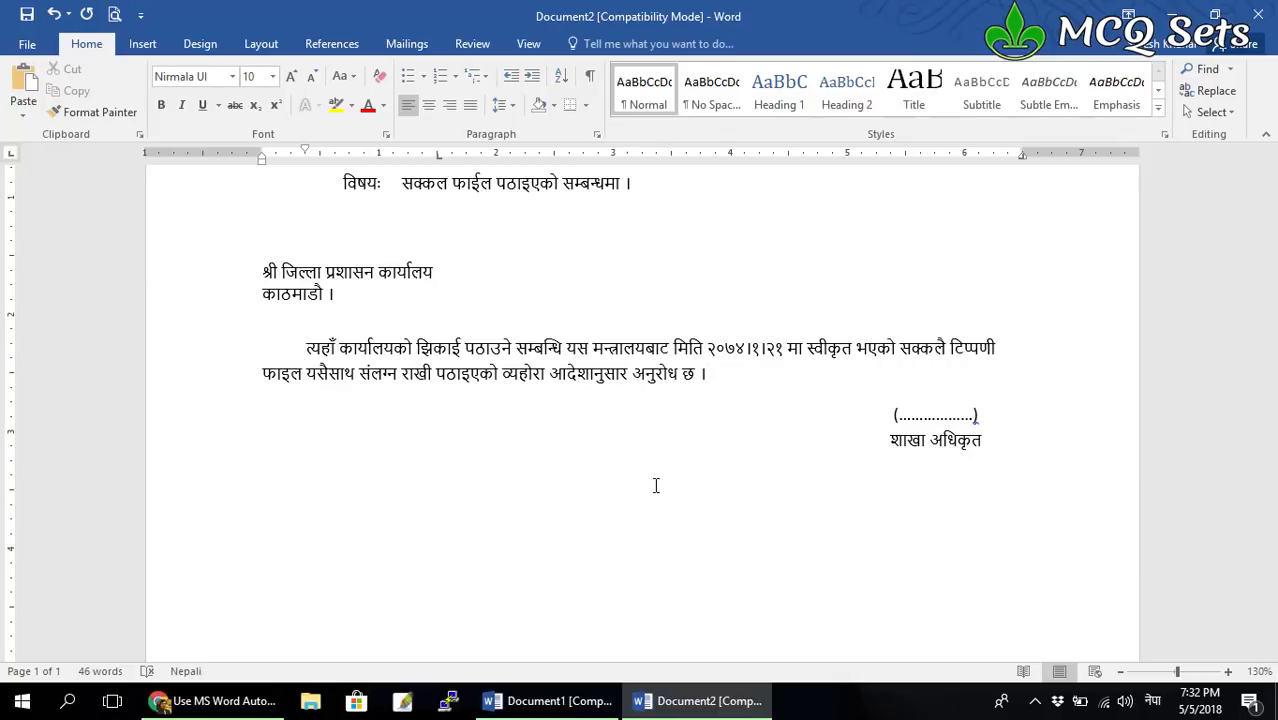
click(656, 485)
key(ctrl+Return)
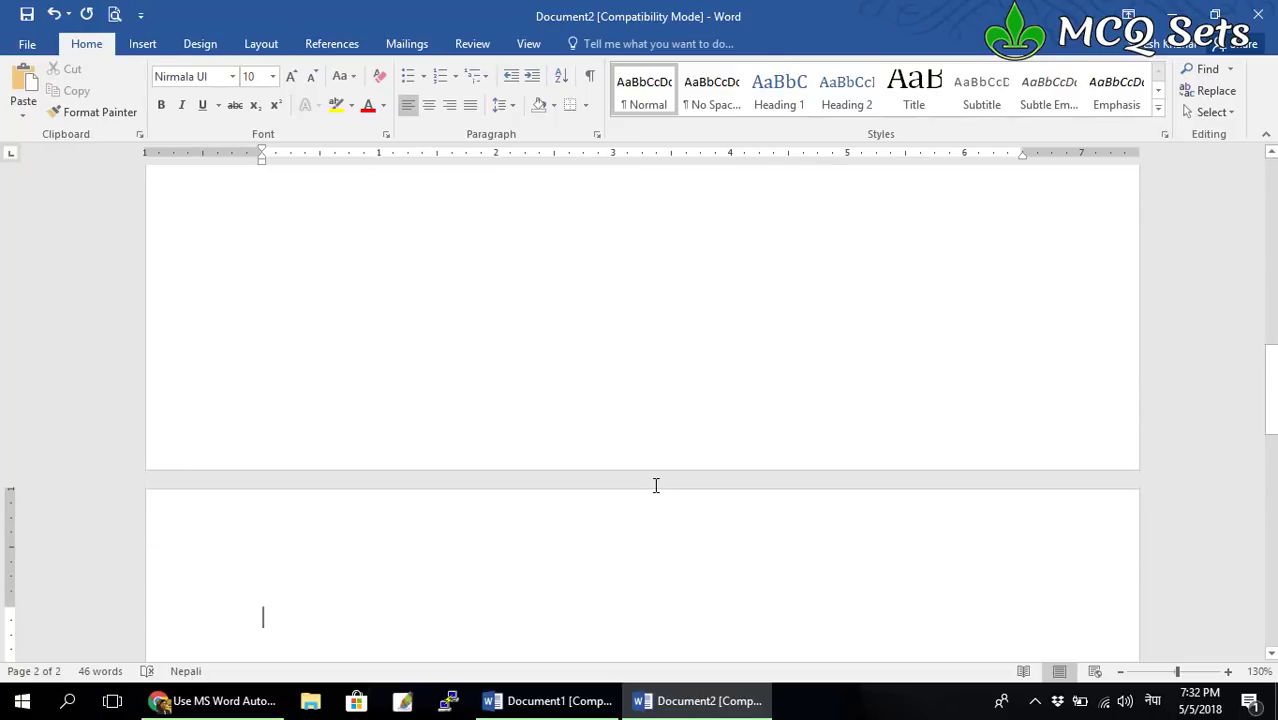
Expand the 'चिठिपत्र' shortcut into the letter template and complete the date as २०७५।१।२२.
text(चिठिपत्र)
key(F3)
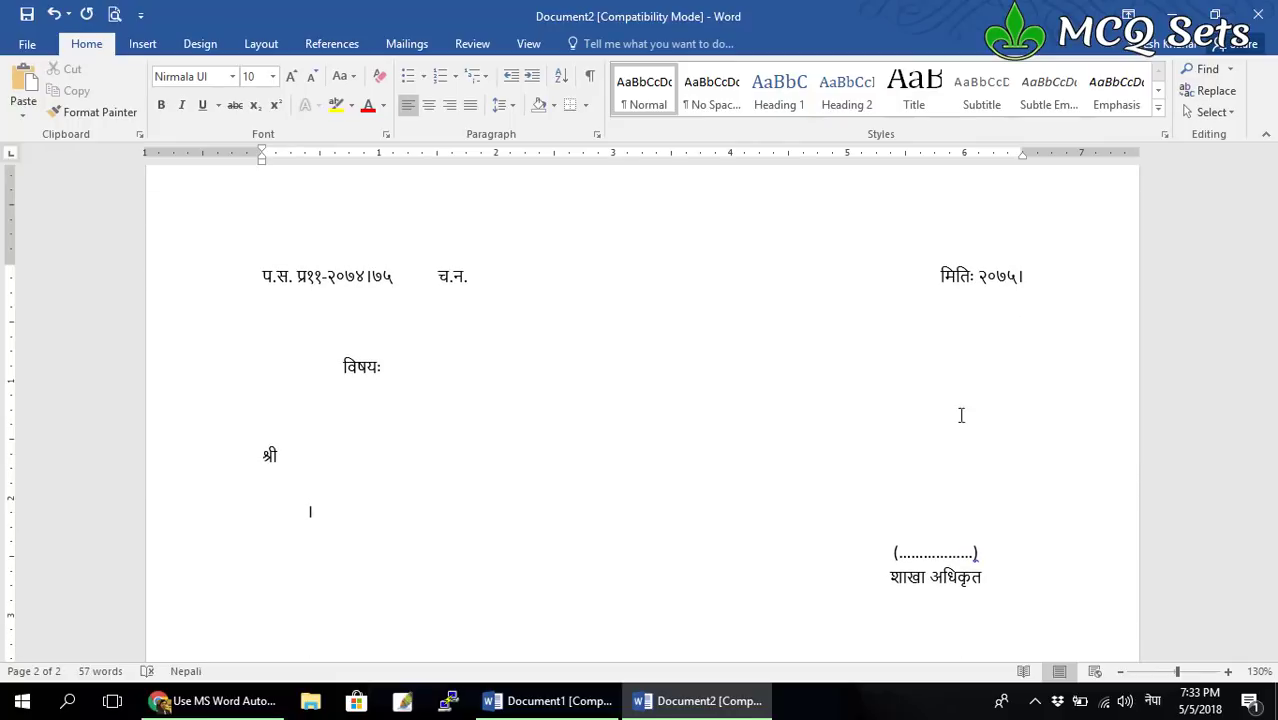
click(1043, 268)
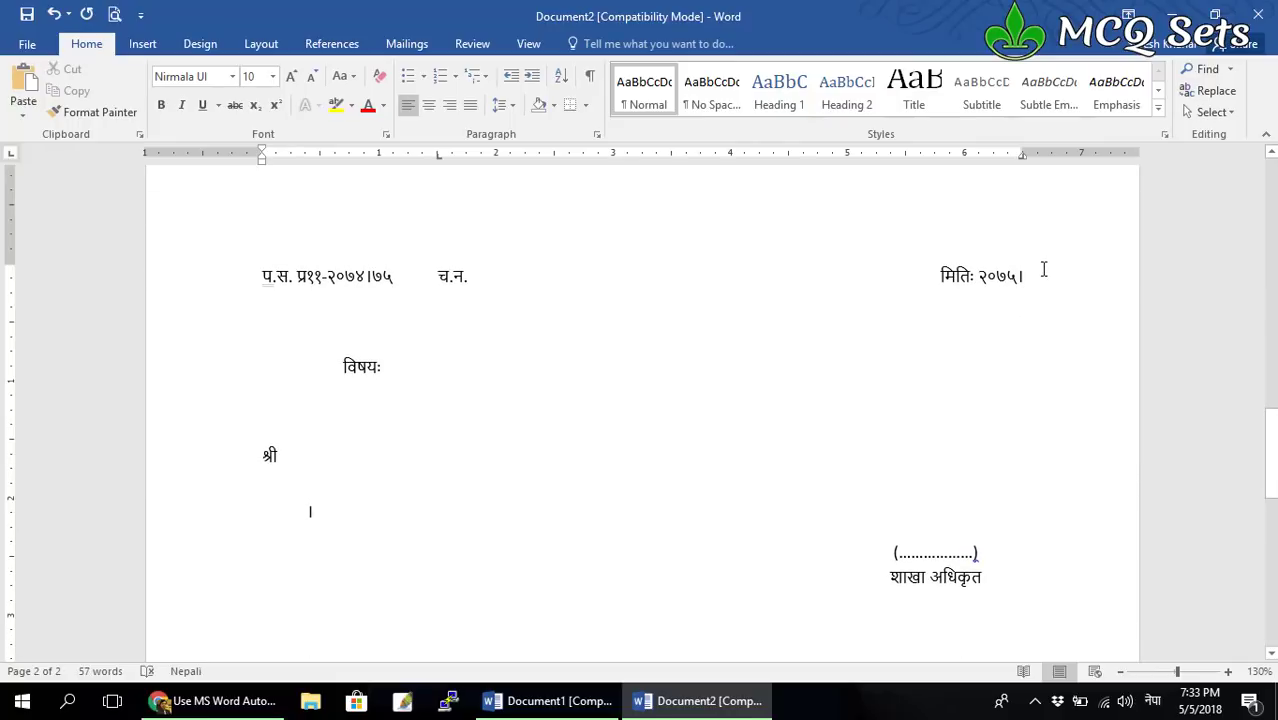
text(१।२२)
Enter subject 'खुलाई पठाइदिने बारे ।' and addressee श्री क्षेत्रिय कृषि निर्देशनालय.
key(Down)
key(Down)
key(Down)
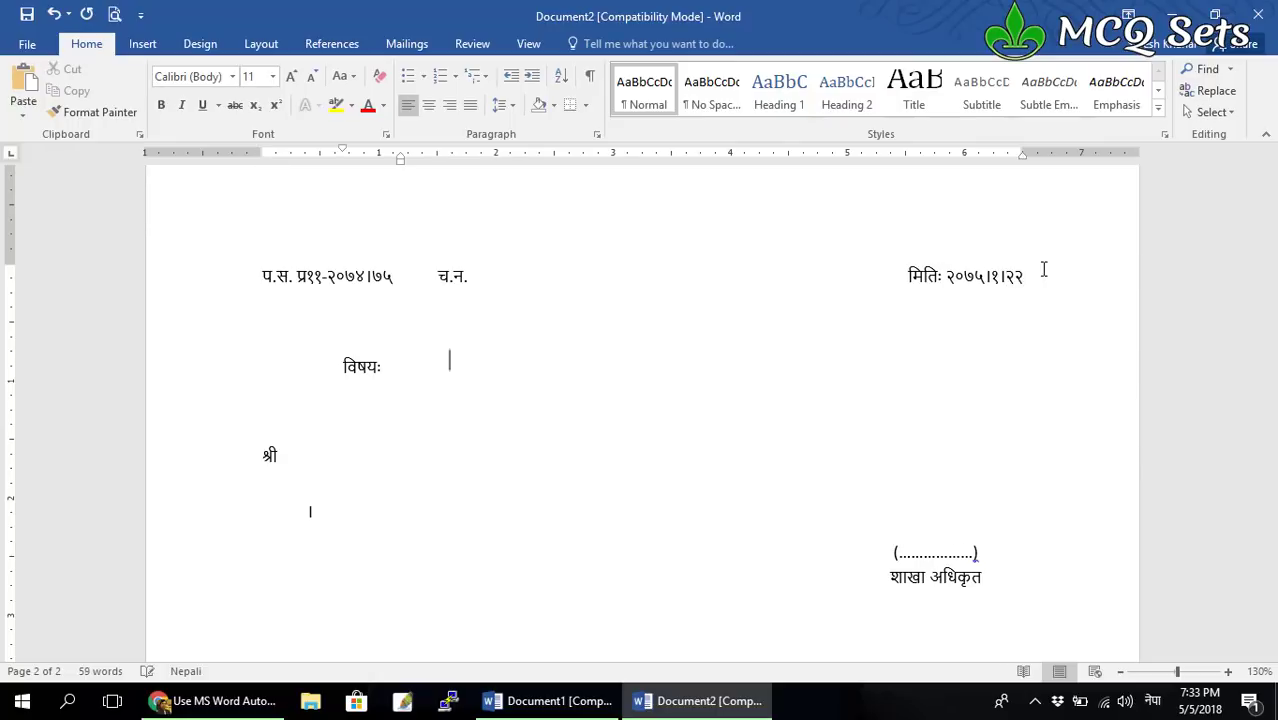
key(Left)
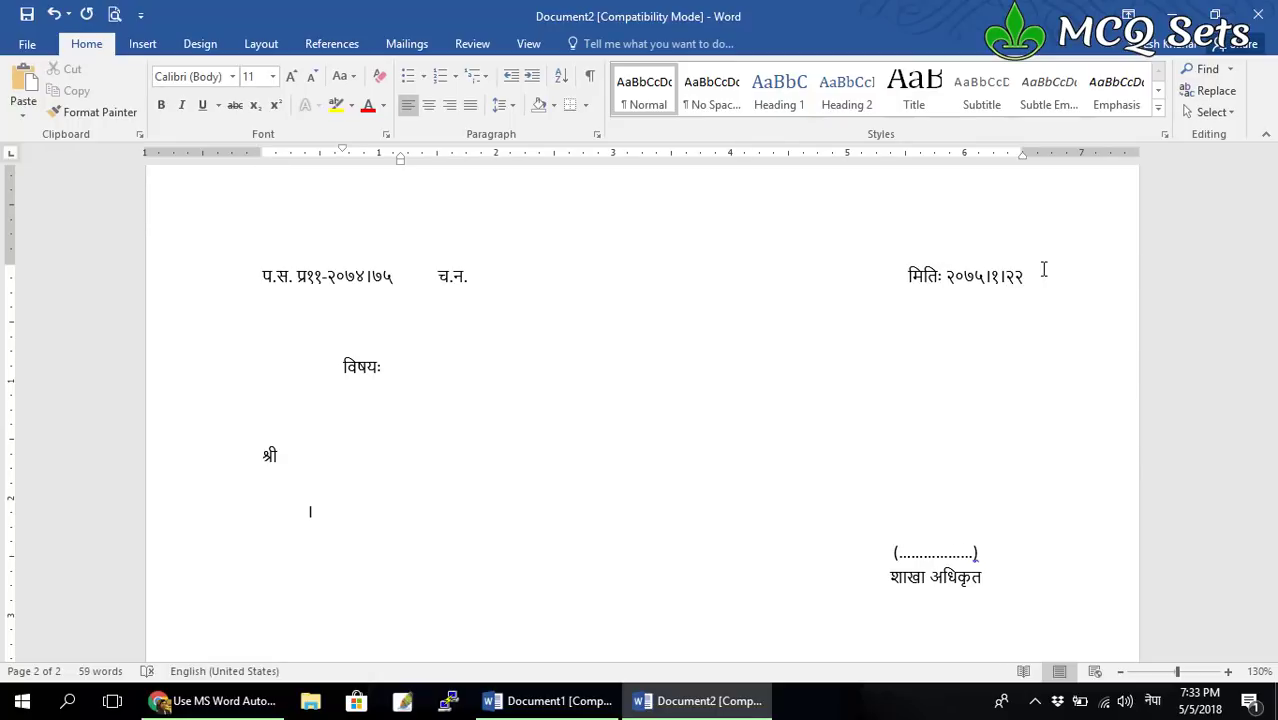
text(खुलाई पठ)
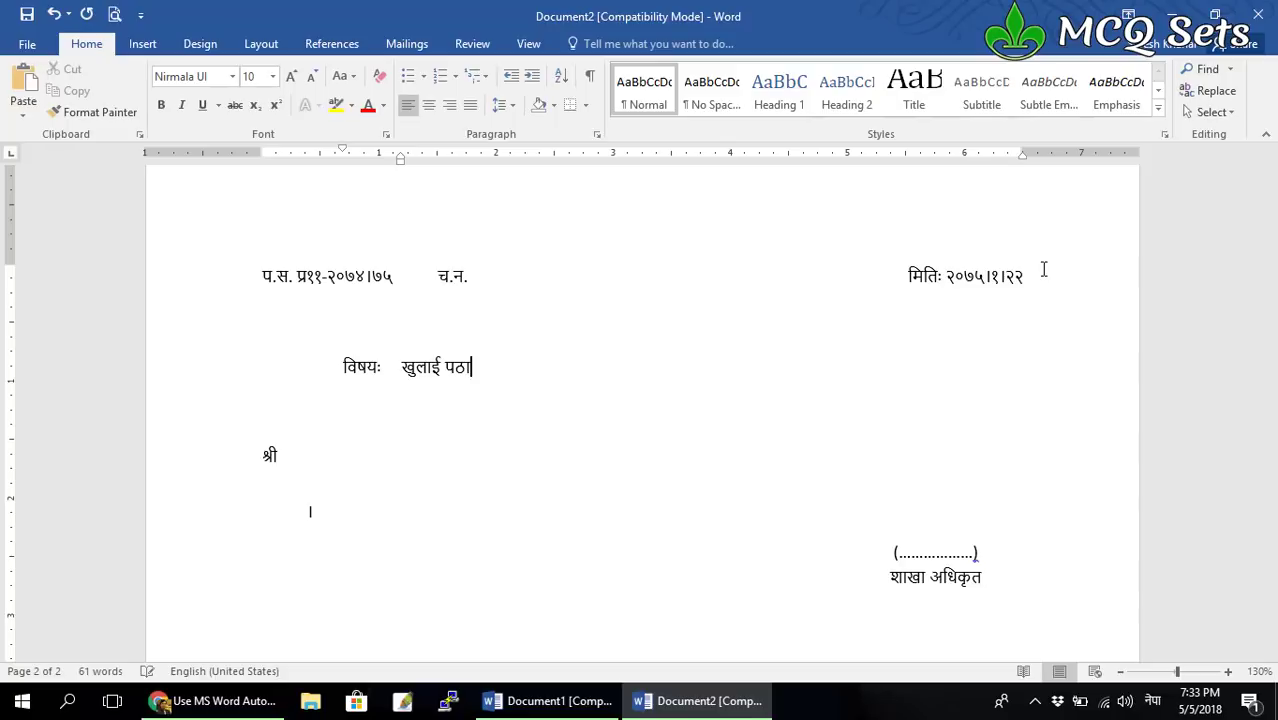
text(ाइदन)
text(िने)
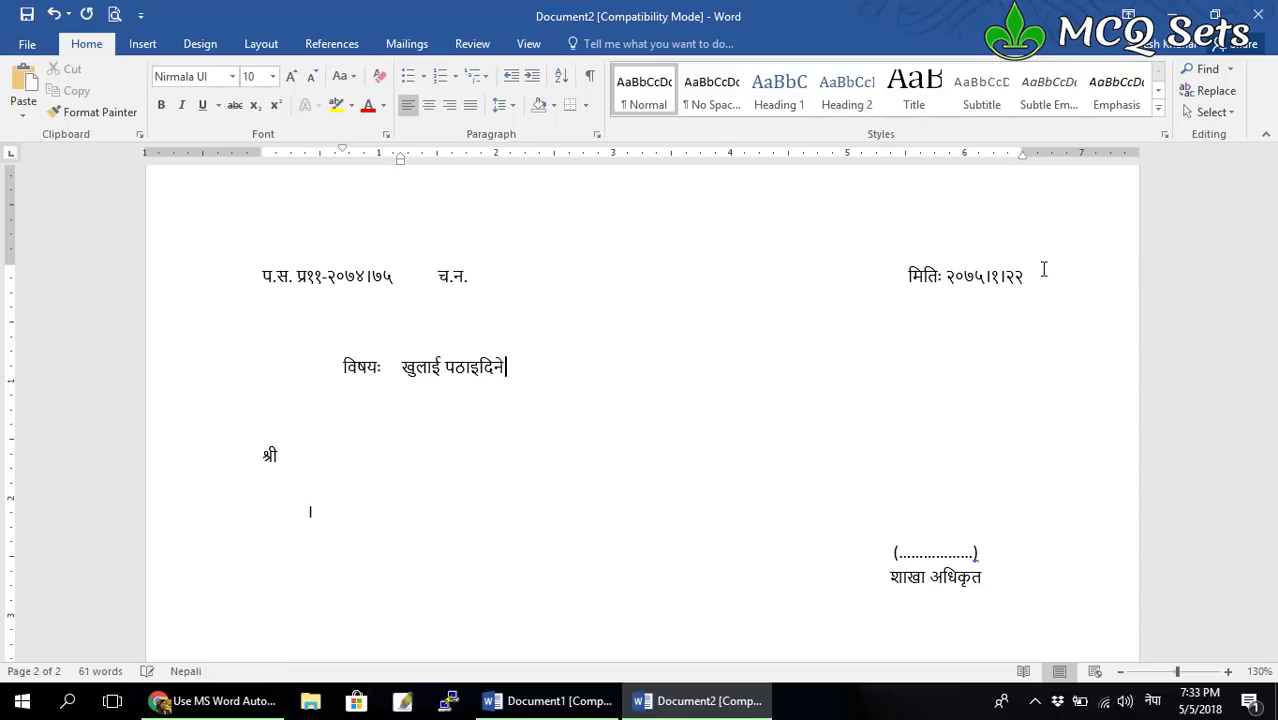
text( बारे ।)
key(Down)
key(Down)
key(Down)
text(जिकृ)
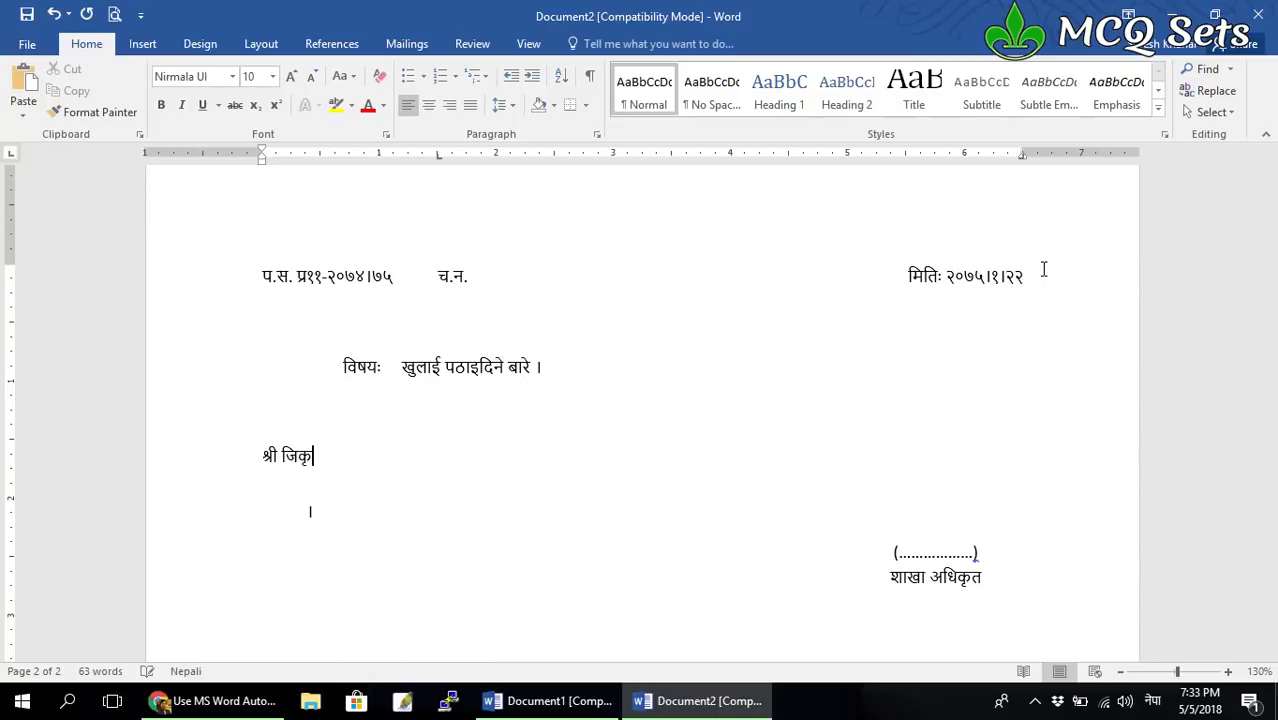
text(का)
key(BackSpace)
key(BackSpace)
key(BackSpace)
key(BackSpace)
key(BackSpace)
key(BackSpace)
text(क्ष)
text(ेकृ)
text(त्रिय कृषि निर्देशनालय)
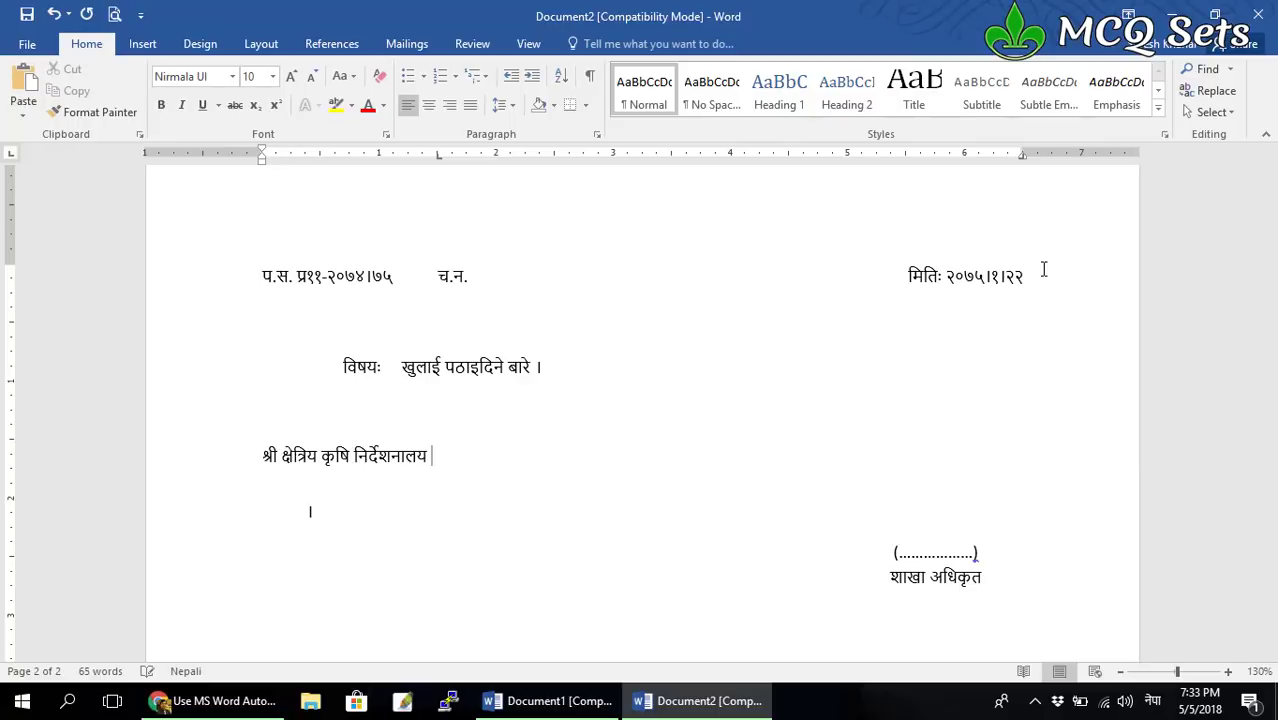
key(Return)
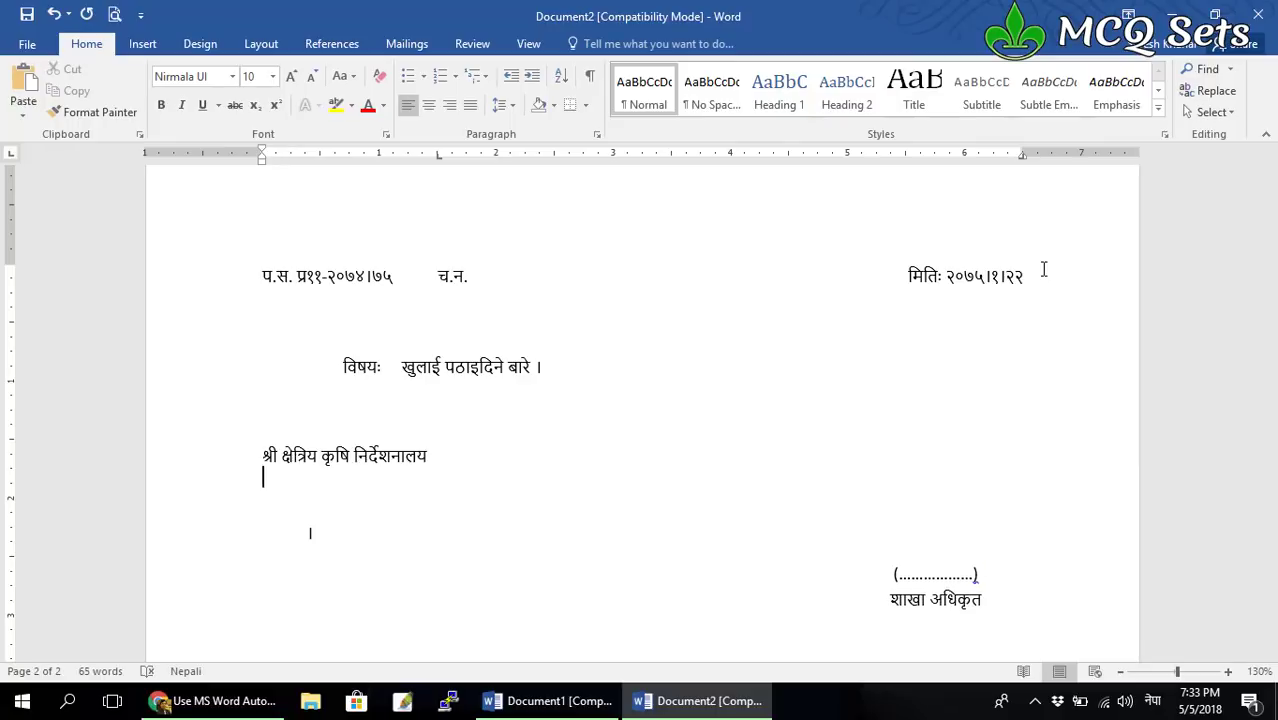
Add 'पोखरा ।' and begin the body with 'त्यहाँ निर्देशनालयको च.न. ४११'.
text(पोखरा ।)
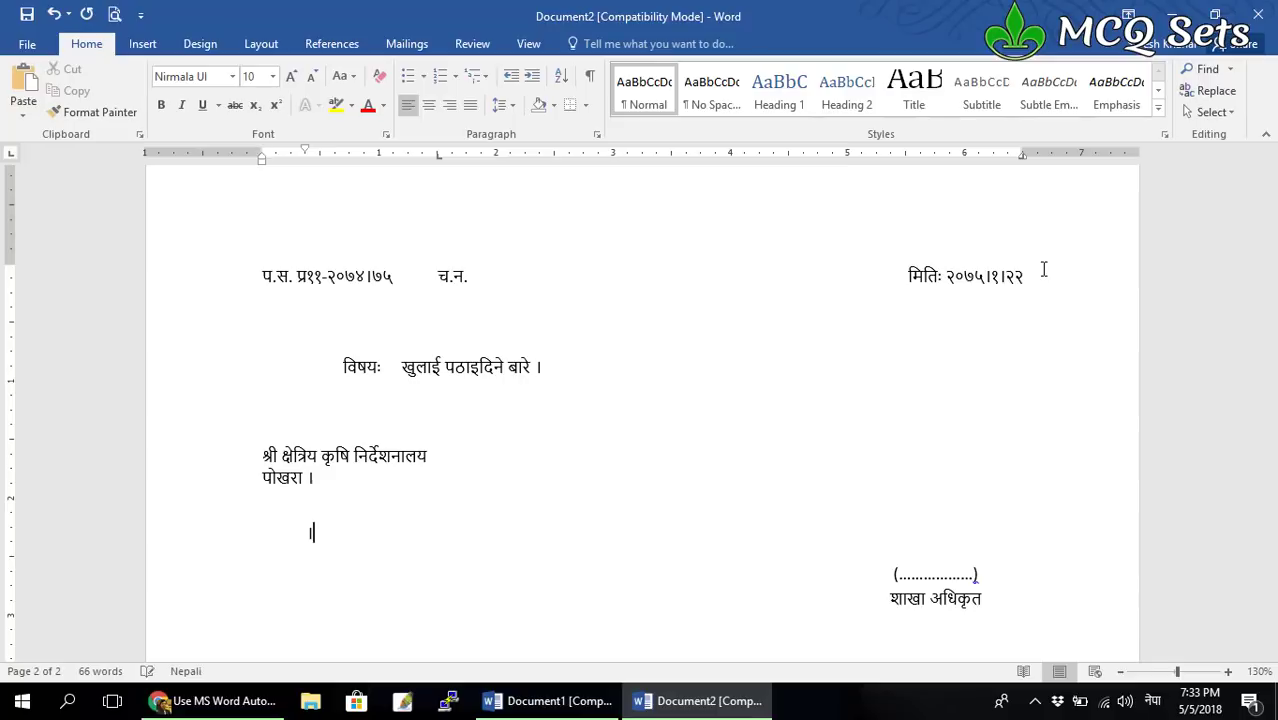
key(alt+shift)
key(alt+shift)
text(त्यह)
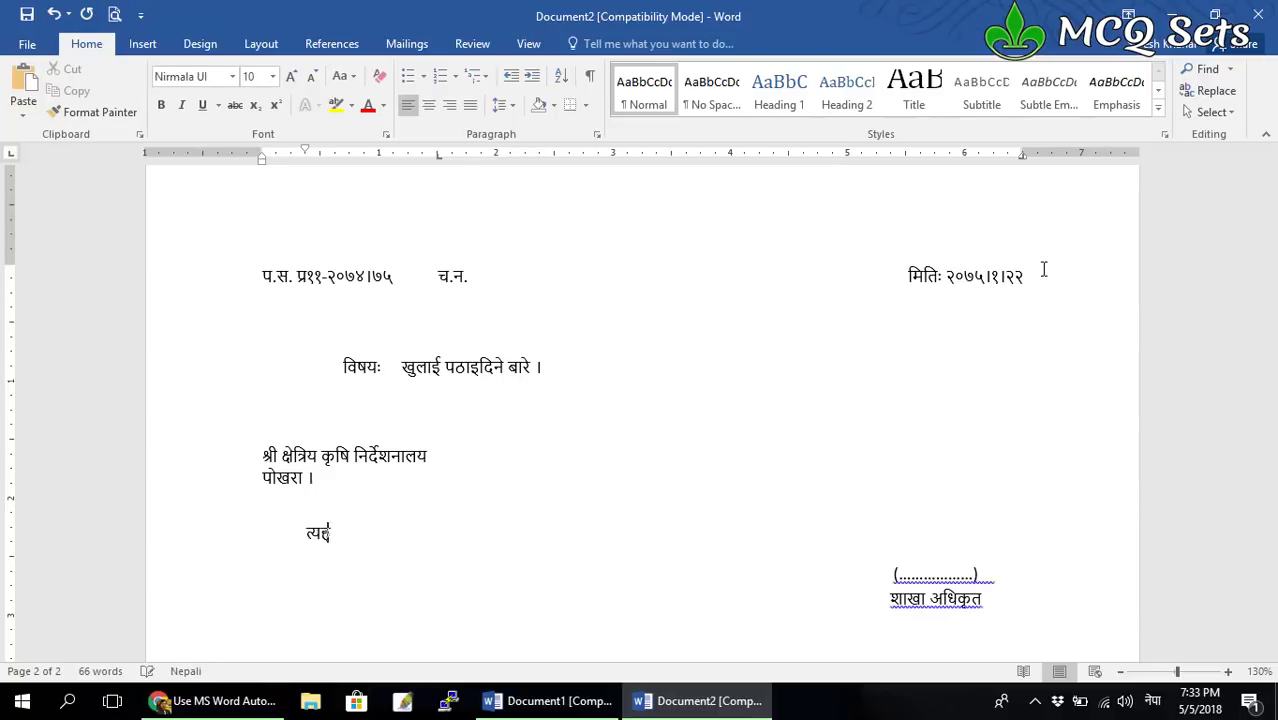
text(ाँ निर्)
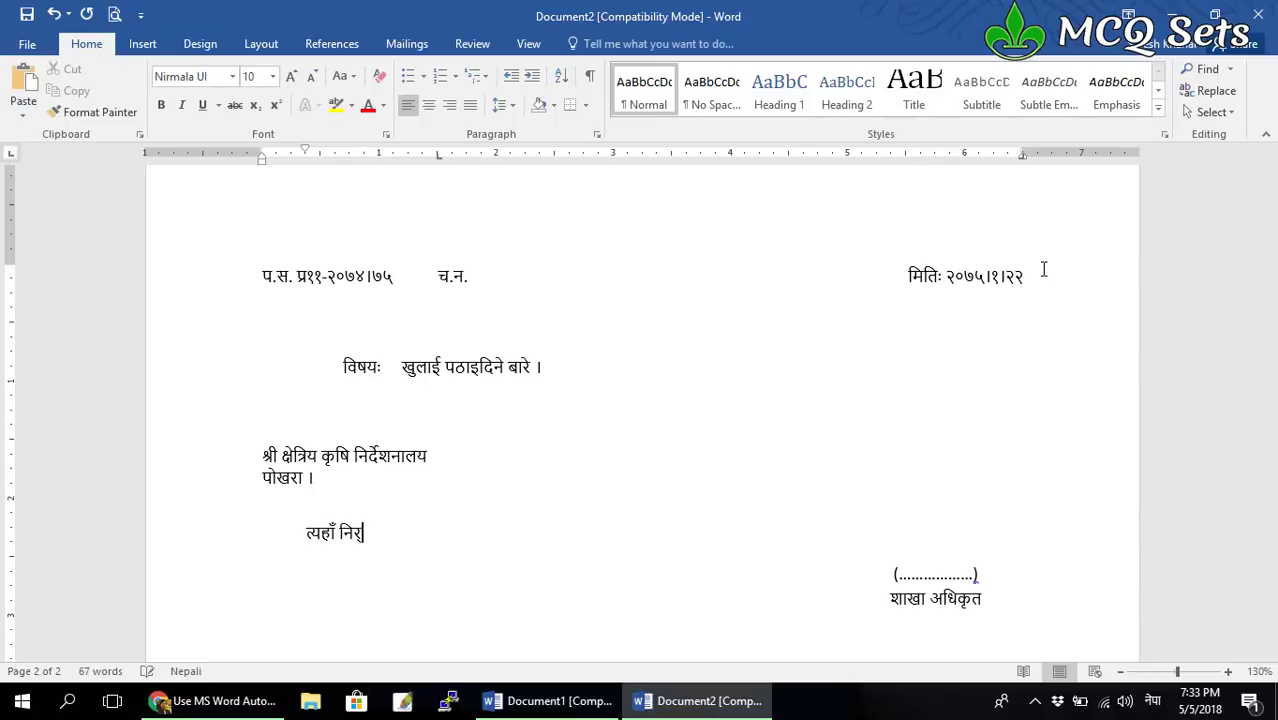
text(देशनालय)
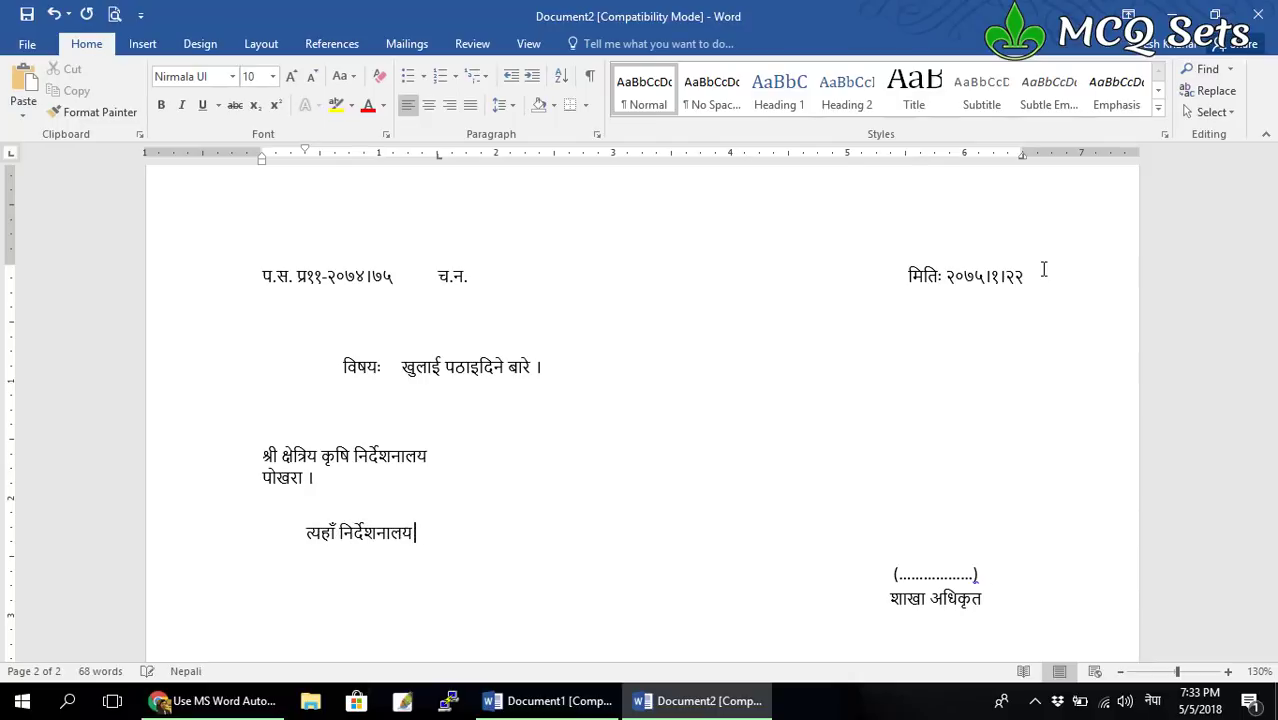
text(को च)
text(न ४११)
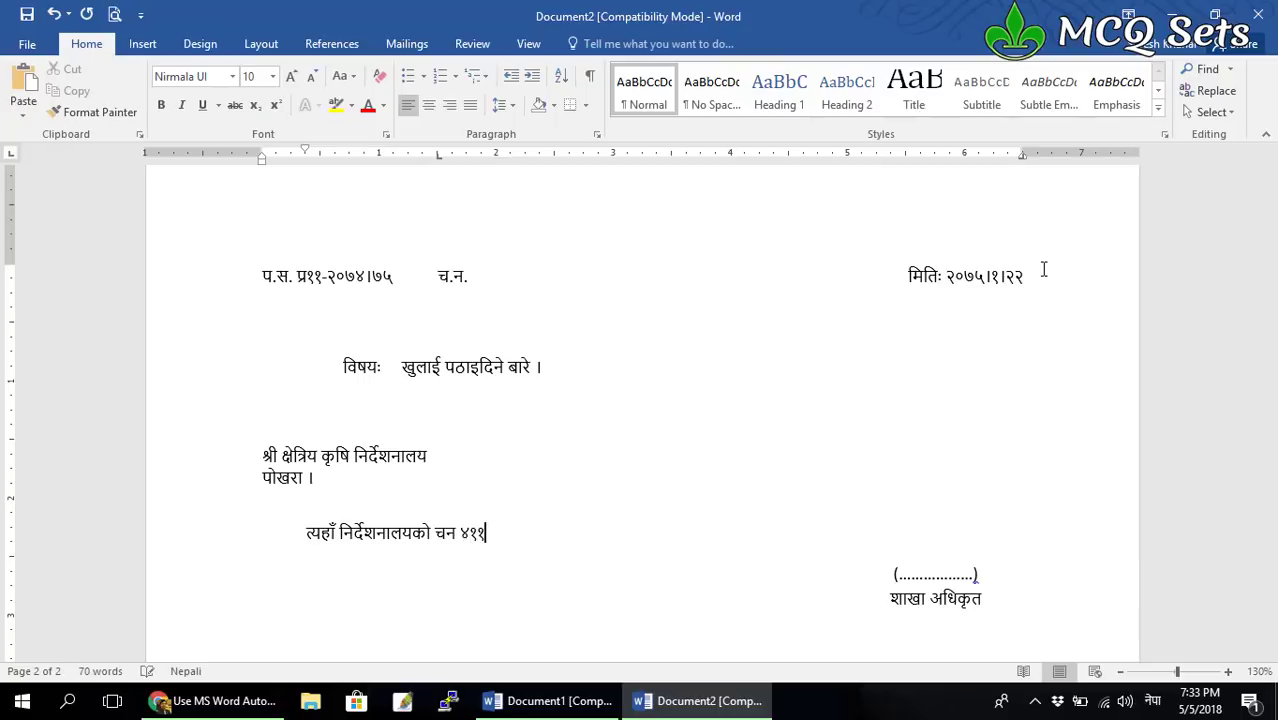
key(Left)
key(Left)
key(Left)
key(Left)
key(alt+shift)
text(.)
key(Right)
text(.)
key(alt+shift)
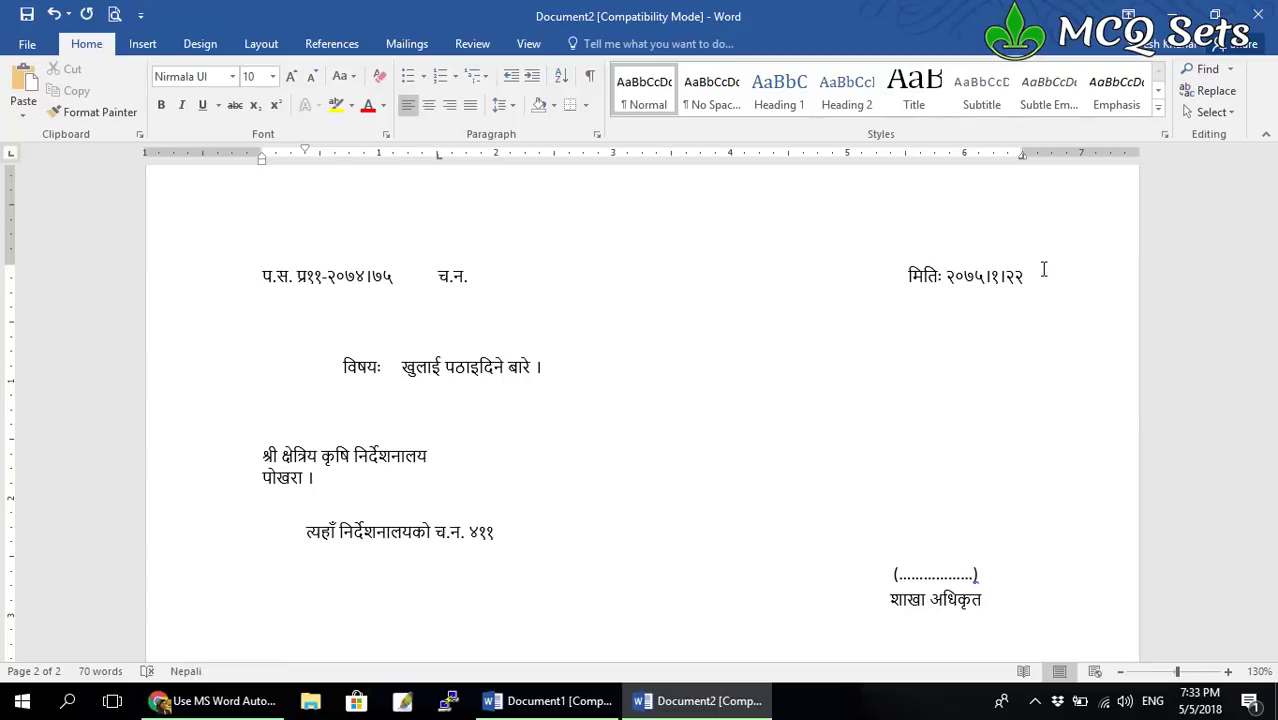
key(Right)
key(Right)
Continue the body citing the २०७४।१२।२३ letter and requesting the detailed programme report.
text(मति)
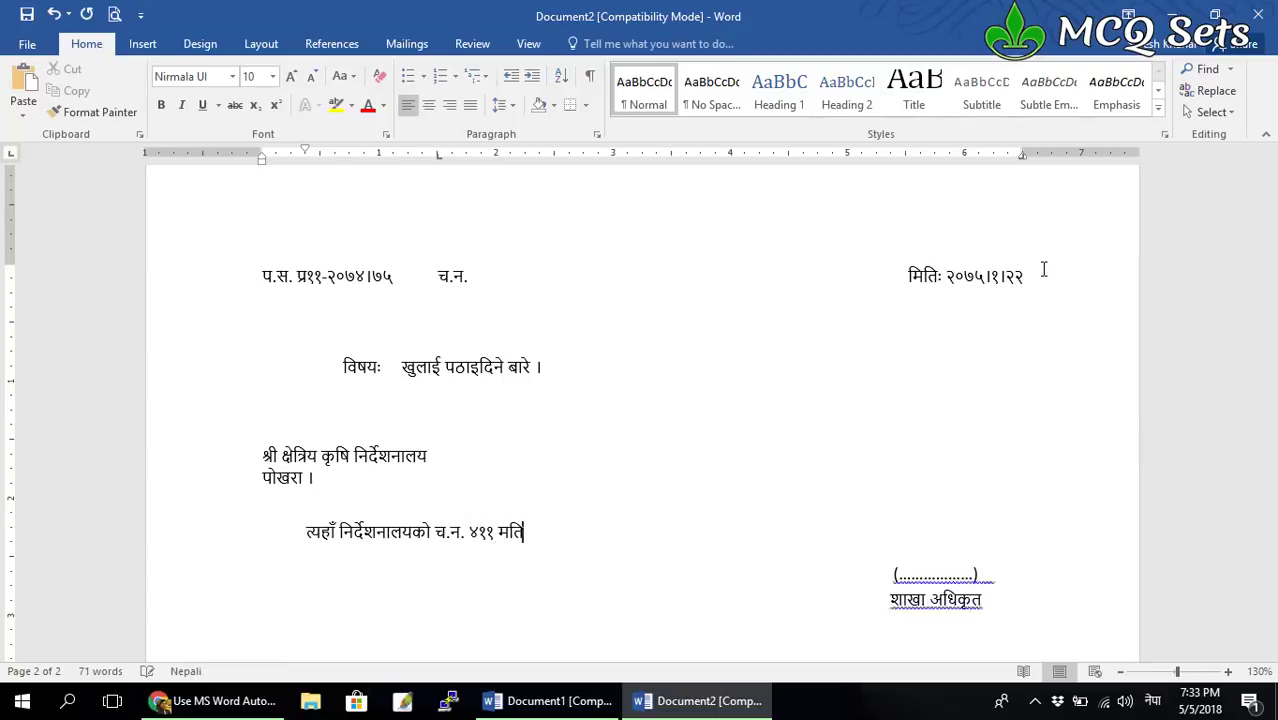
text( २०७४।१)
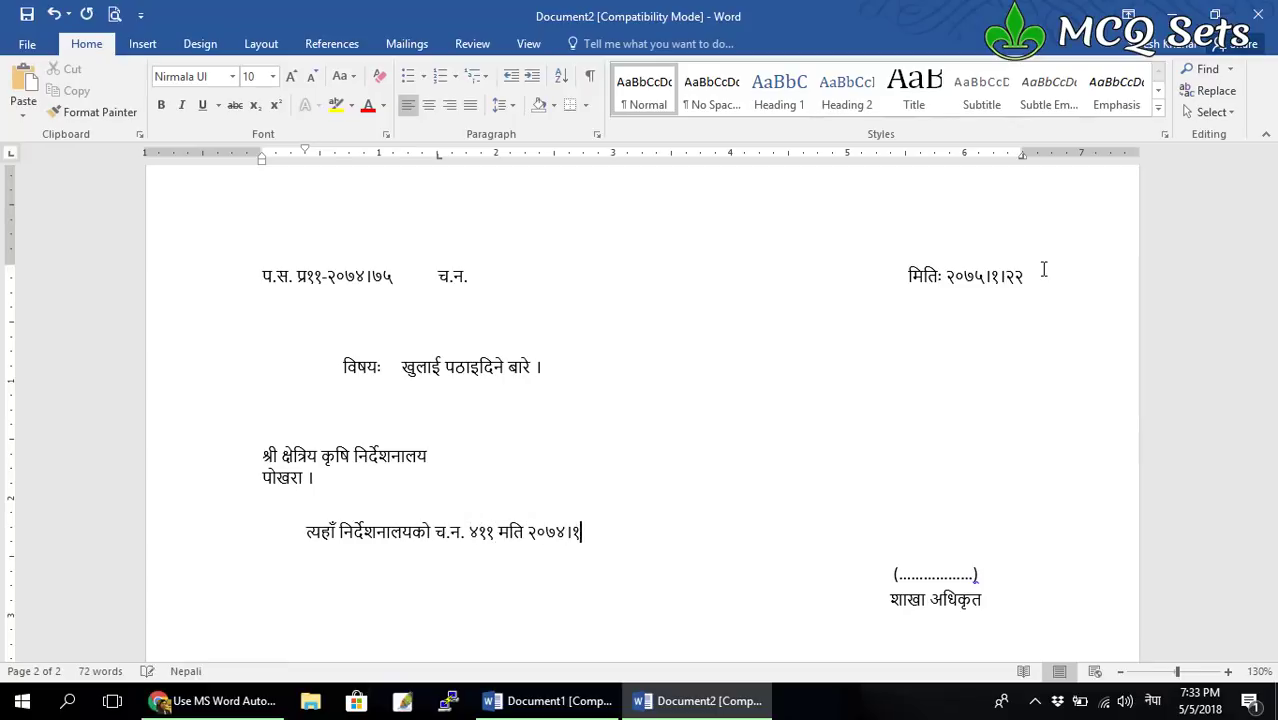
text(२।२३ को प)
text(त्रबाट अ)
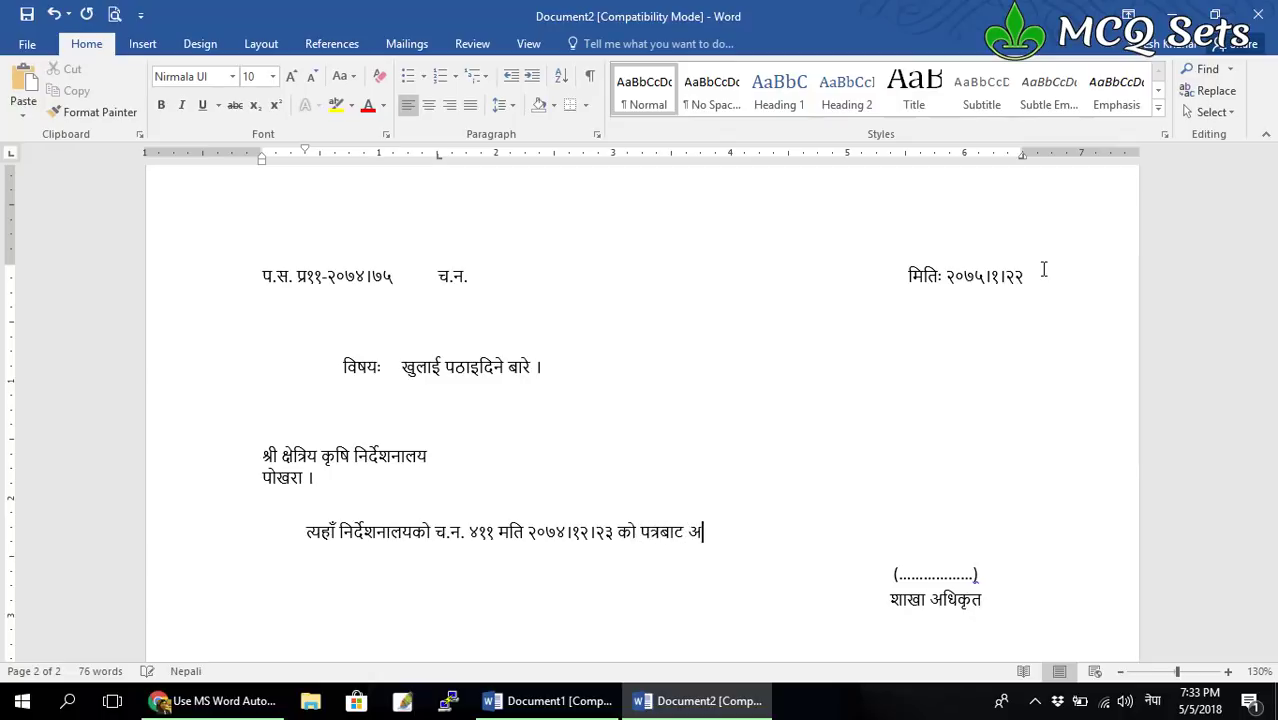
text(न)
key(BackSpace)
key(BackSpace)
key(BackSpace)
key(BackSpace)
key(BackSpace)
key(BackSpace)
text(का सम्ब)
text(न्धमा माग बमो)
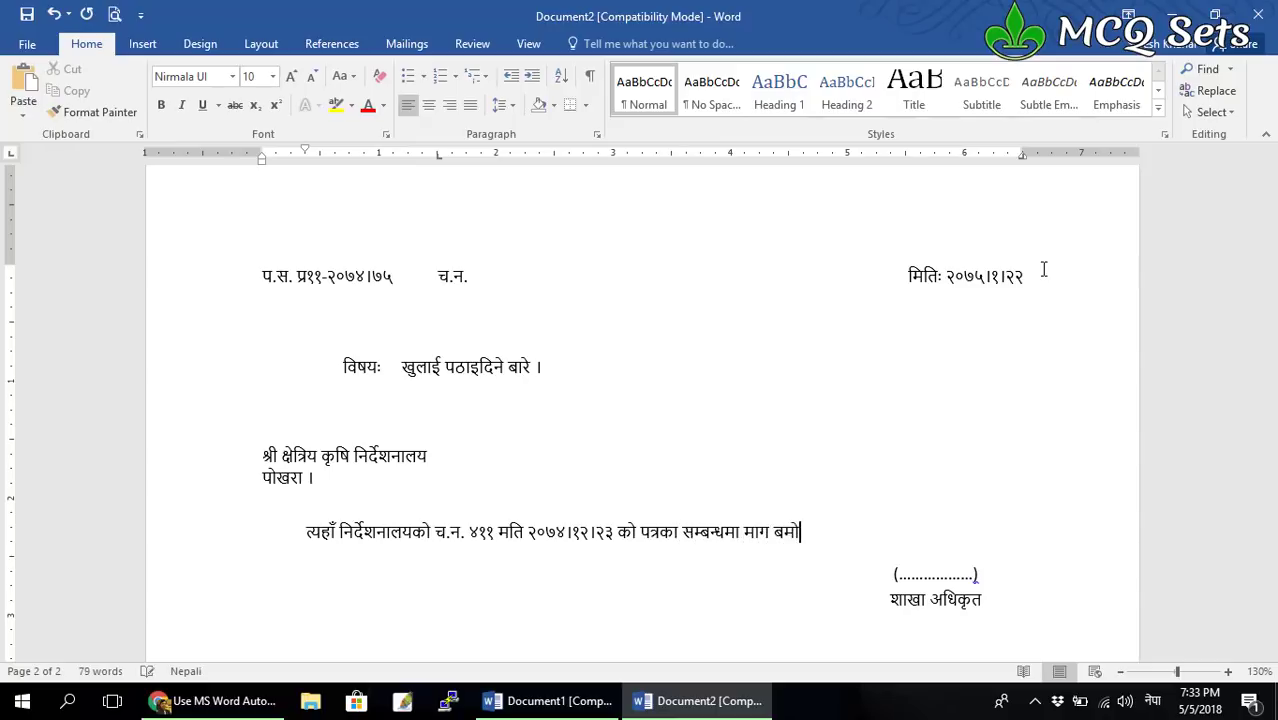
text(जिमको)
text(पत्रका सम्बन्धमा माग बमोजिमको रकम न)
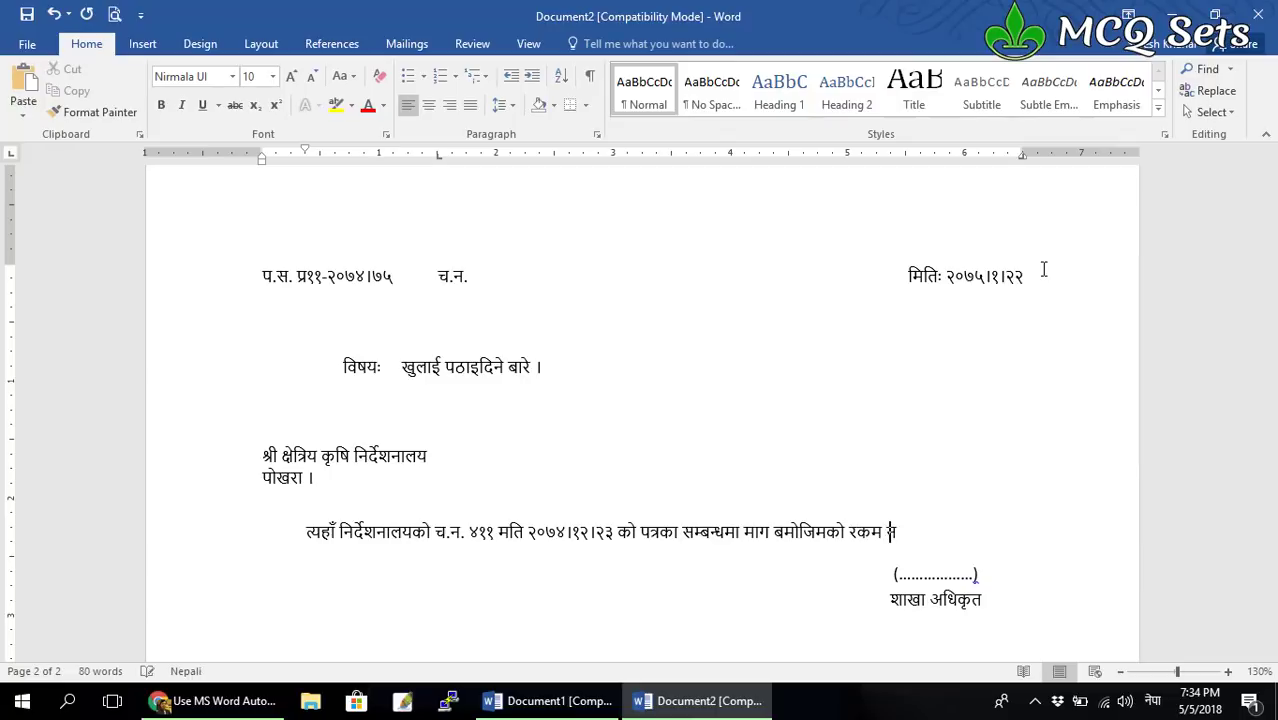
text(िकासाका ला)
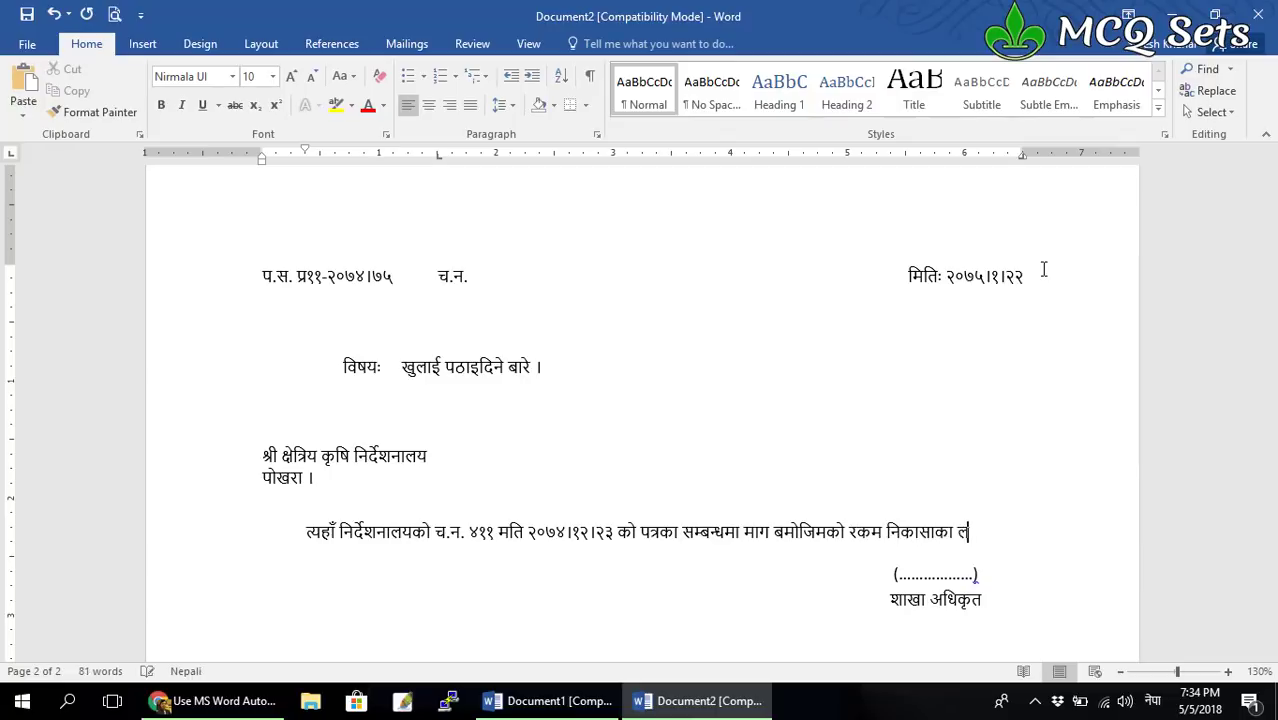
text(गि कार्यक्र)
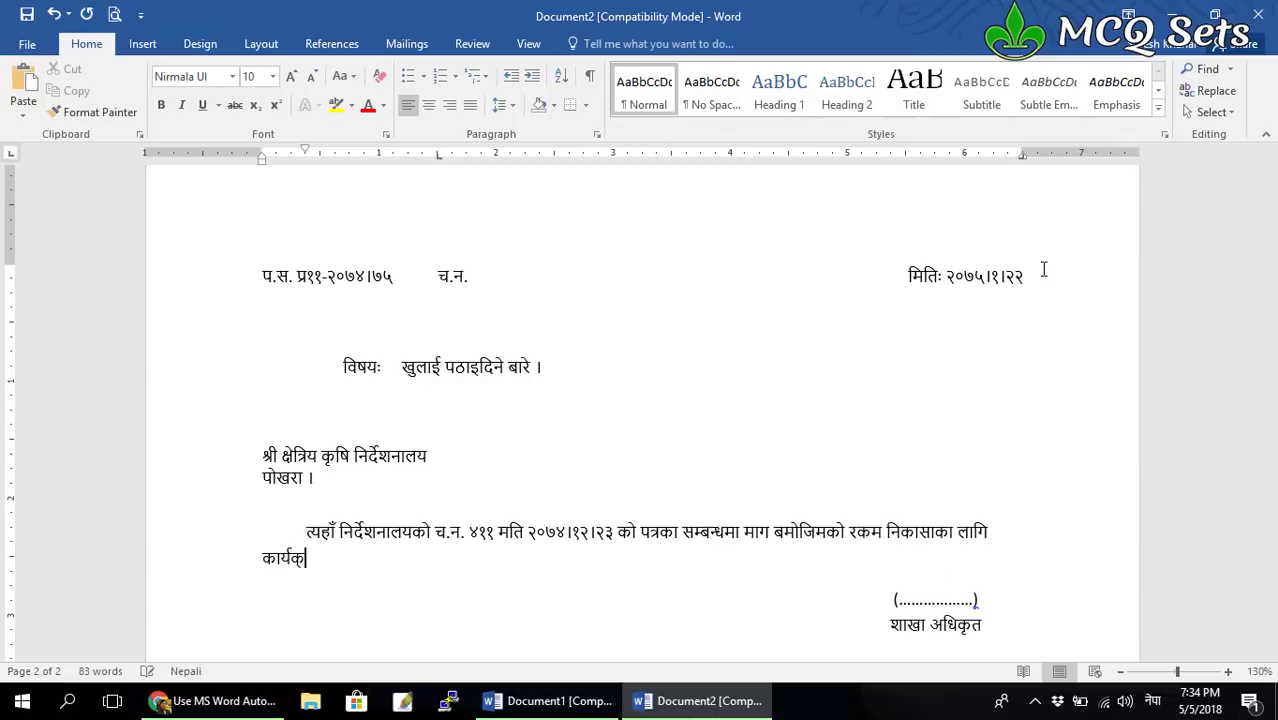
text(मको विस्तृ)
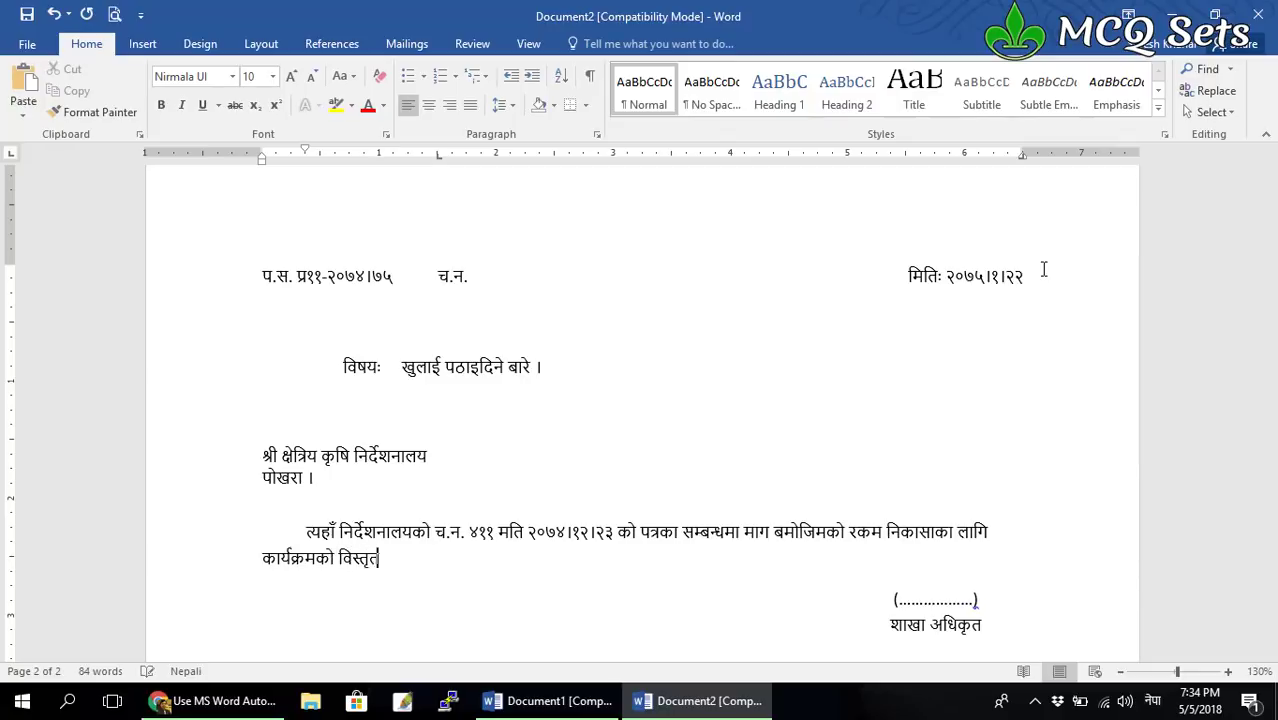
text(त प्त)
key(BackSpace)
key(BackSpace)
text(तिवेदन)
text( माग गर्ने ।)
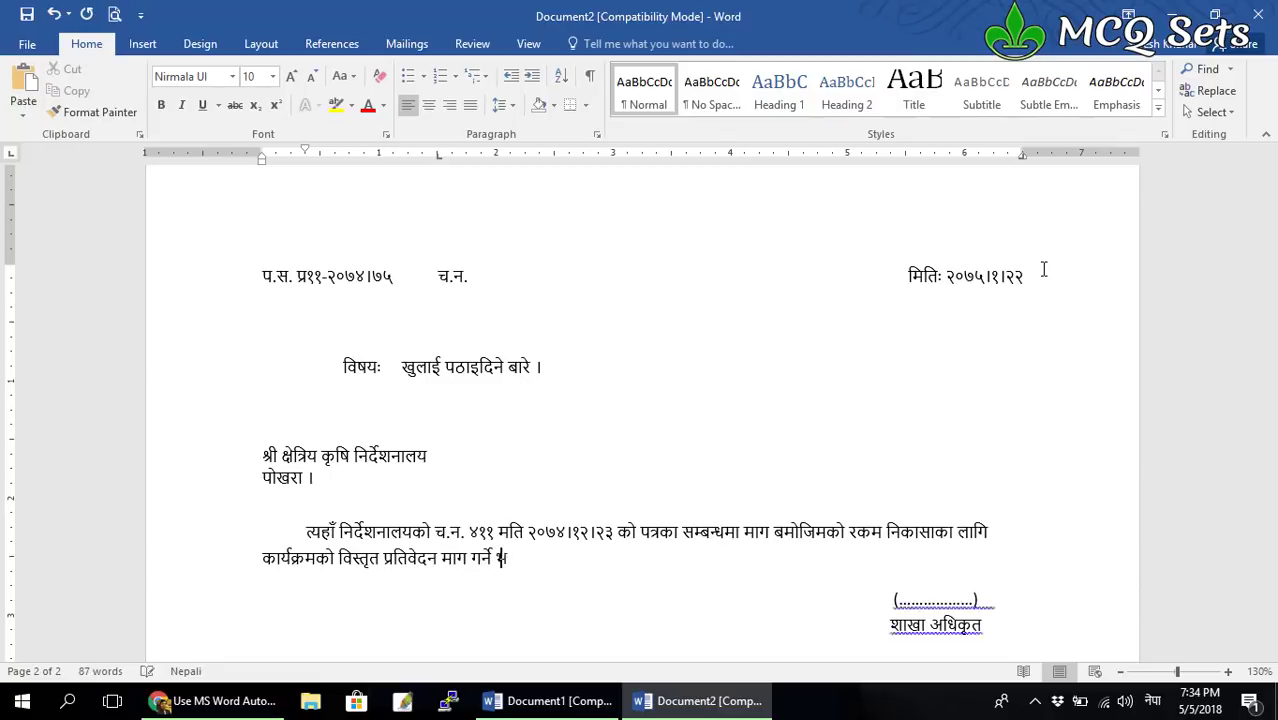
key(BackSpace)
key(BackSpace)
text( भनी निर्णय)
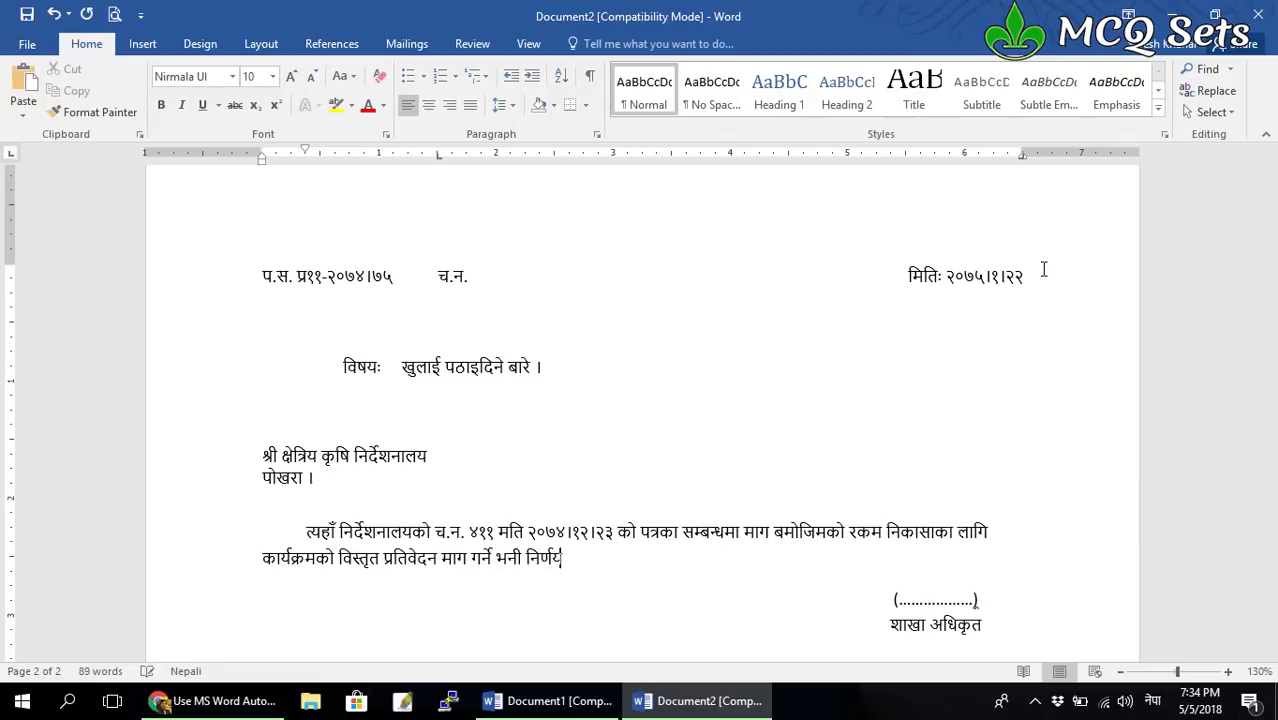
text( भएको)
text(ले उक्त)
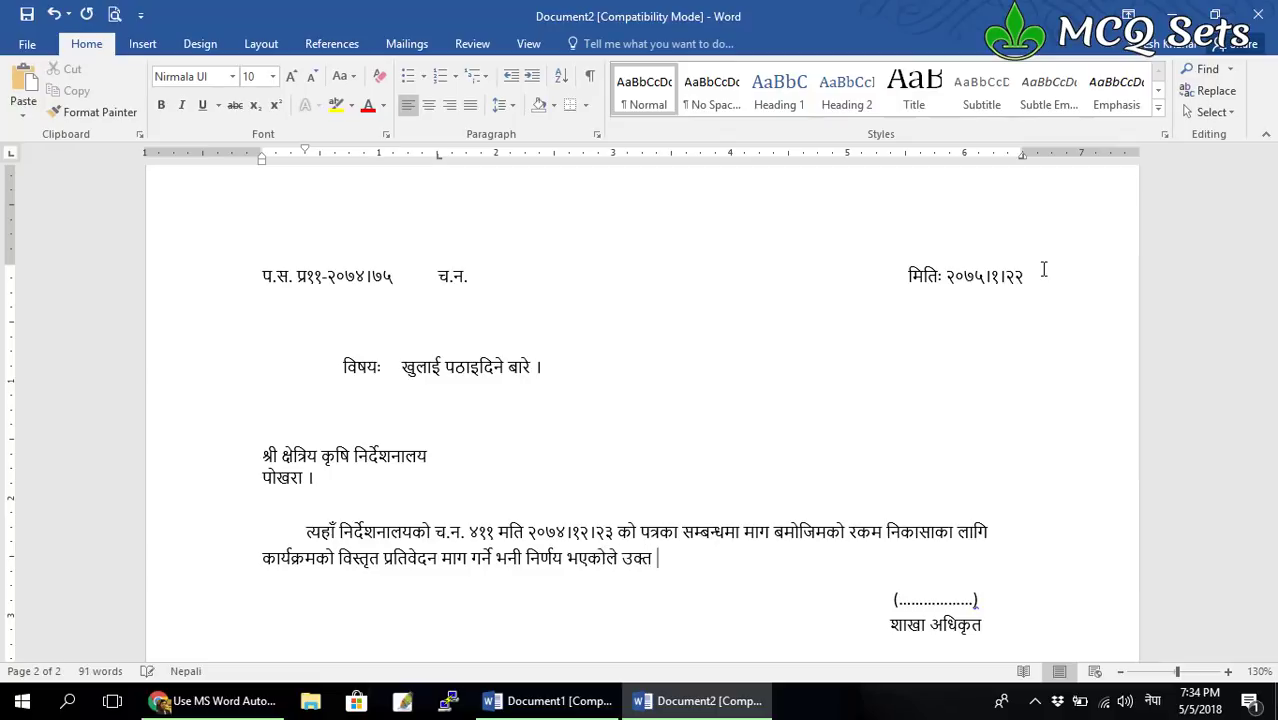
text( प्रतिवेदन उ)
text(पलब्ध गराइ)
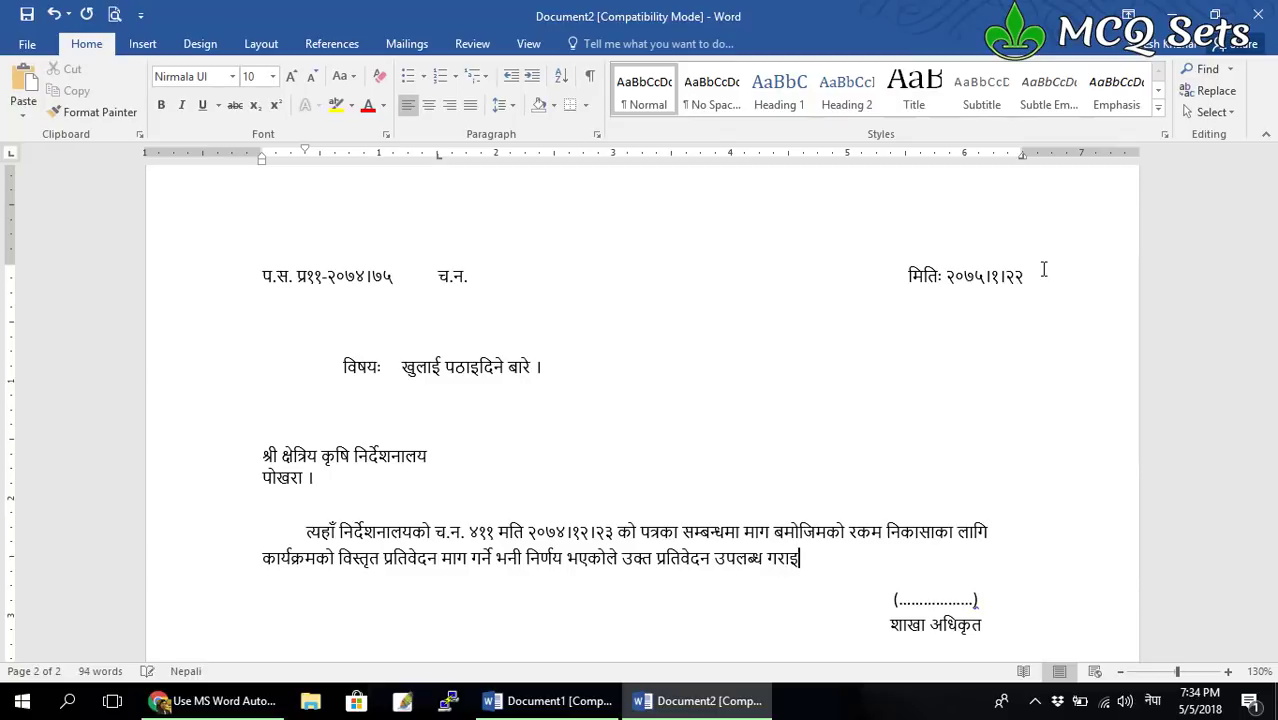
text(दिनु हुन आदेशानुसार अनुरोध छ ।)
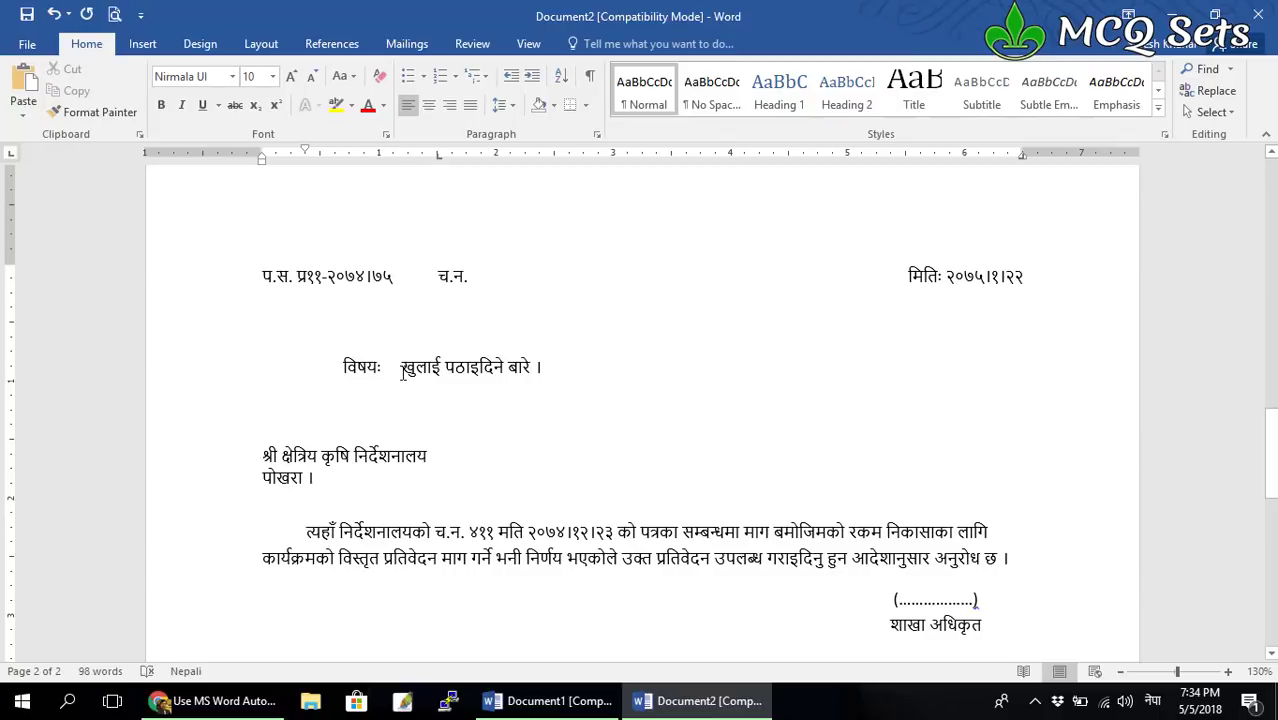
Change the subject to 'प्रतिवेदन उपलब्ध गराइदिने बारे ।'.
click(403, 372)
key(shift+Right)
key(shift+Right)
key(shift+Right)
key(shift+Right)
key(shift+Right)
key(shift+Right)
key(shift+Right)
key(shift+Right)
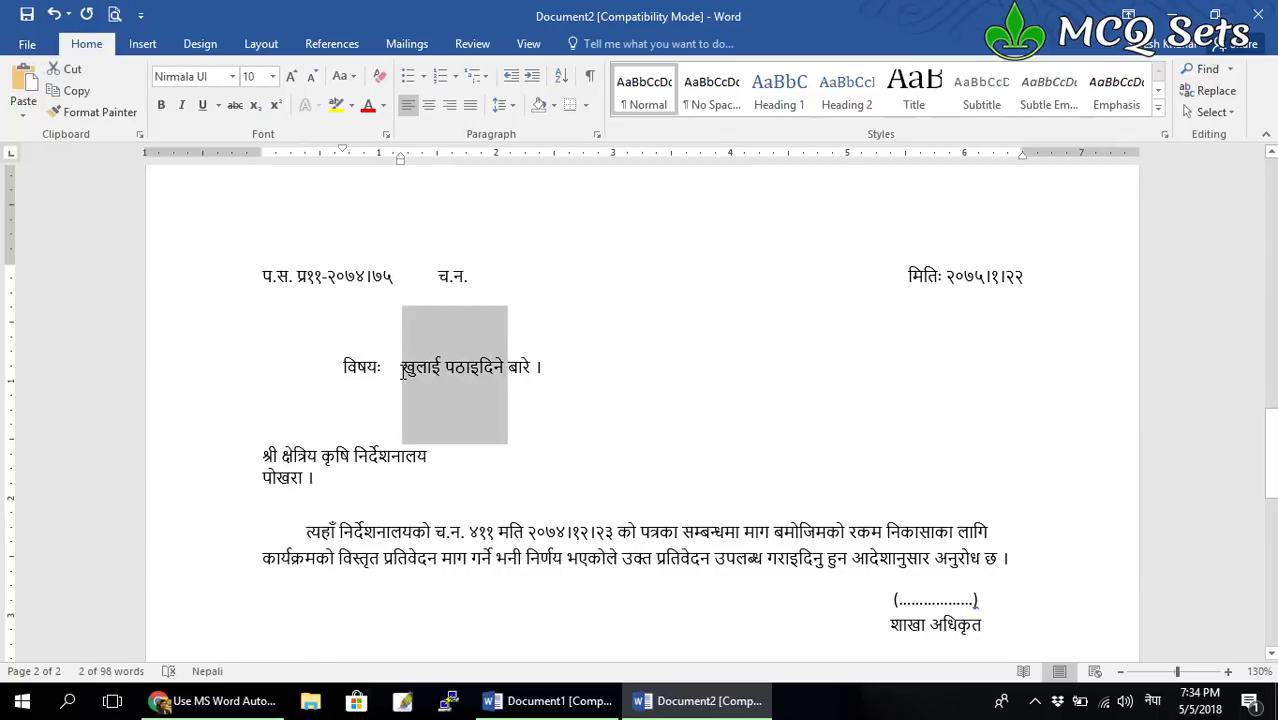
text(प्रतिवेदन उ)
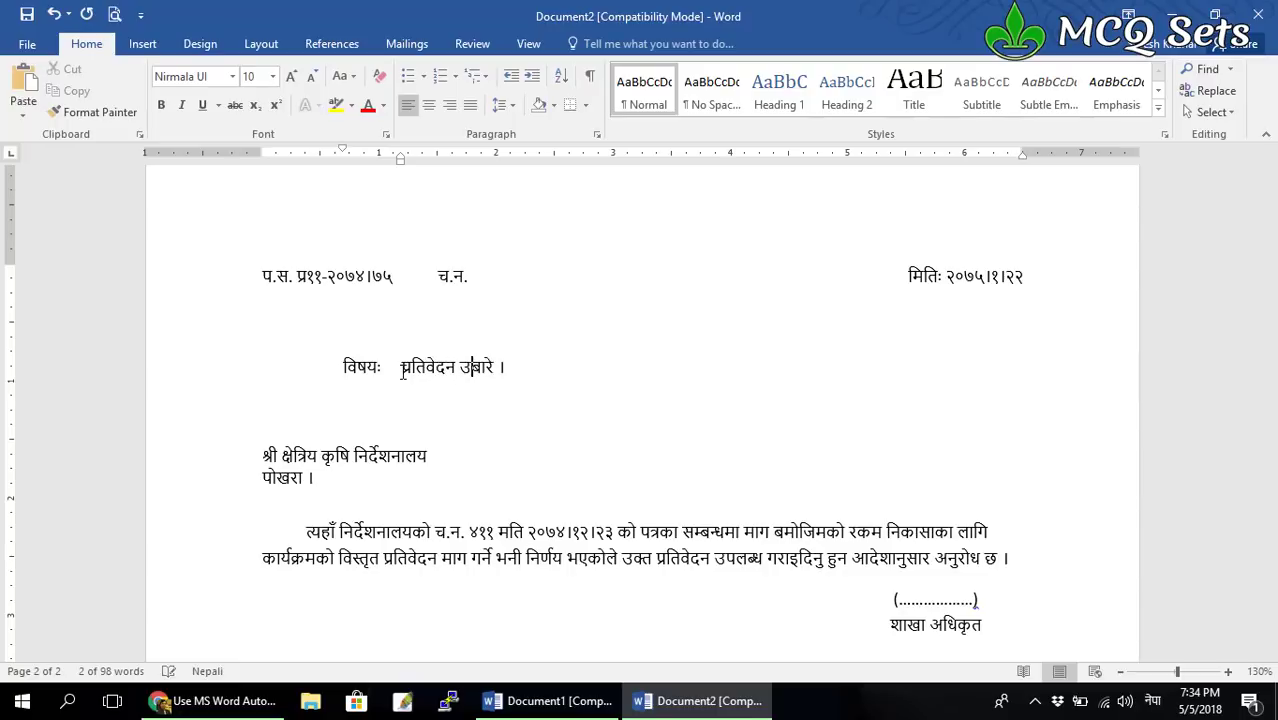
text(पलब्ध गराइदिने)
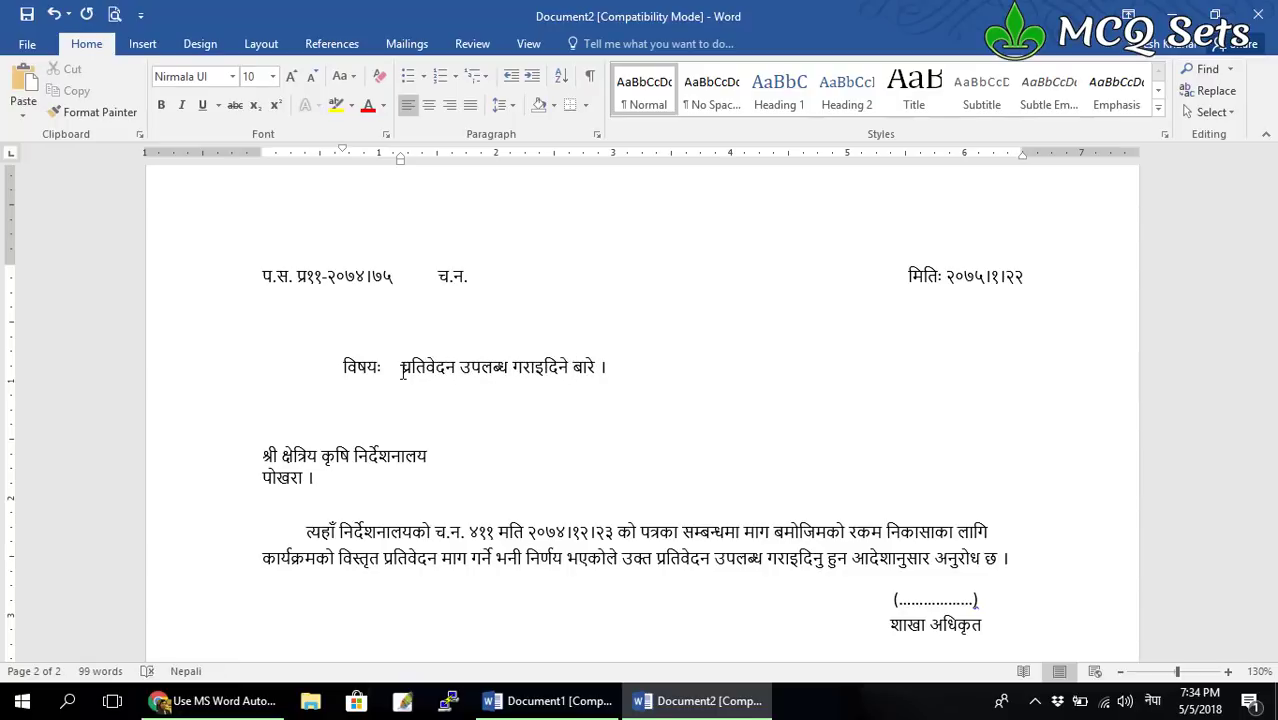
Add a line break after the body paragraph ending 'अनुरोध छ ।'.
click(1013, 562)
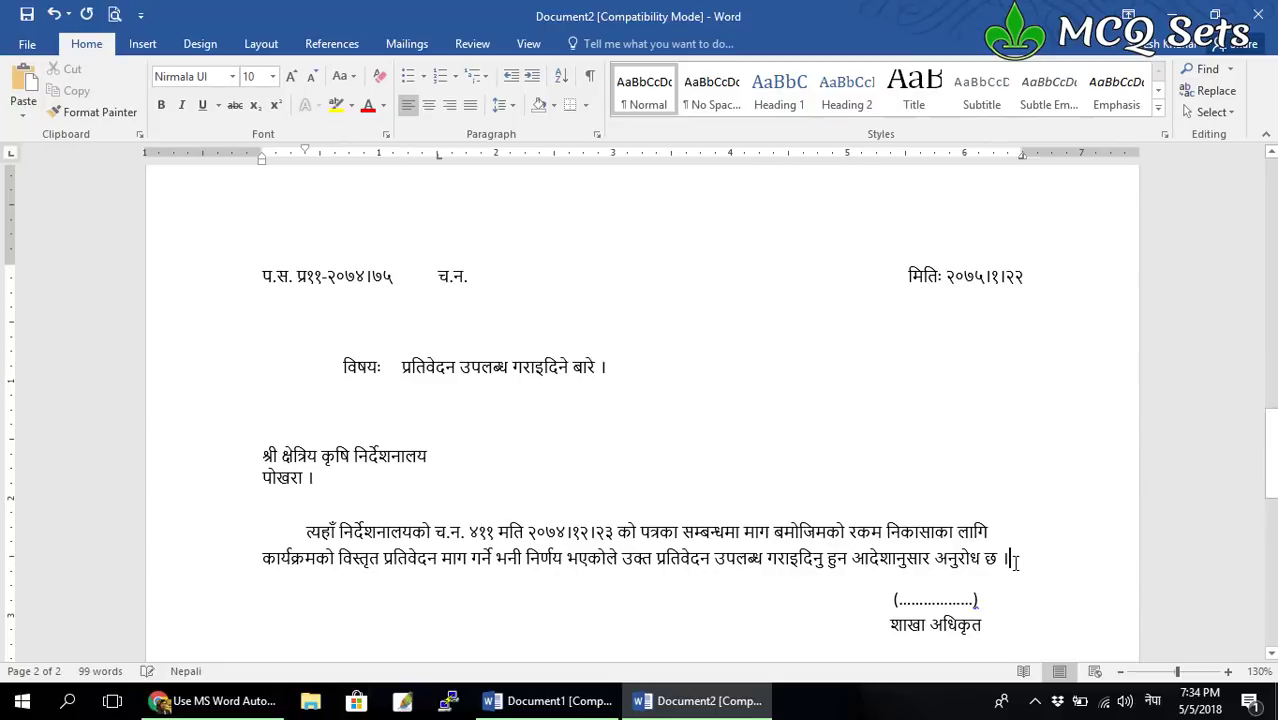
key(Return)
key(Return)
key(Return)
key(BackSpace)
key(BackSpace)
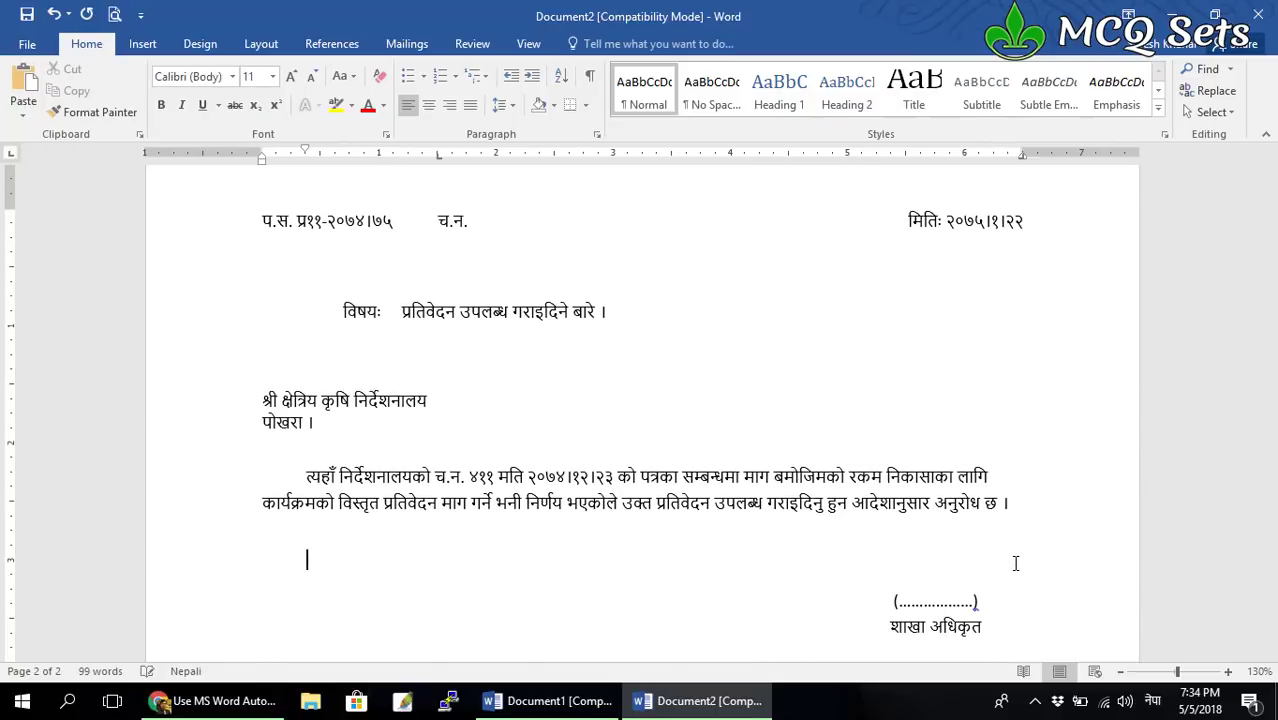
scroll(1005, 570, up, 2)
scroll(850, 485, up, 1)
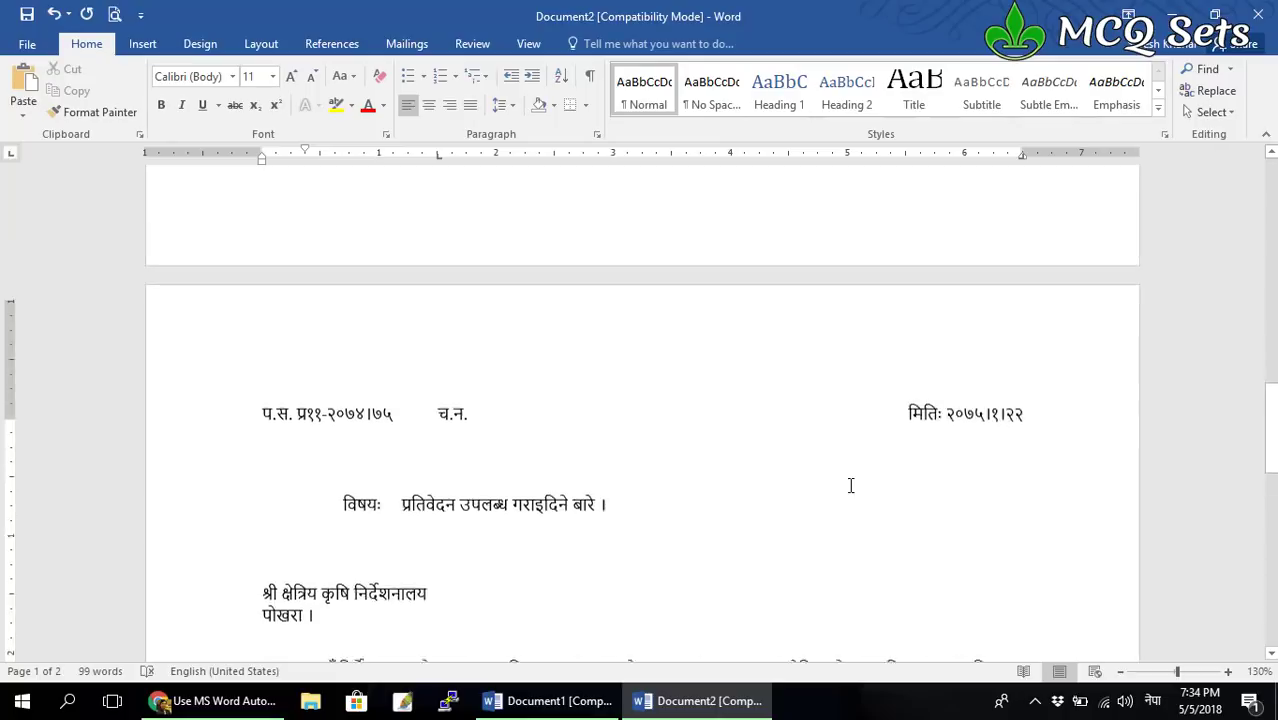
scroll(850, 485, down, 5)
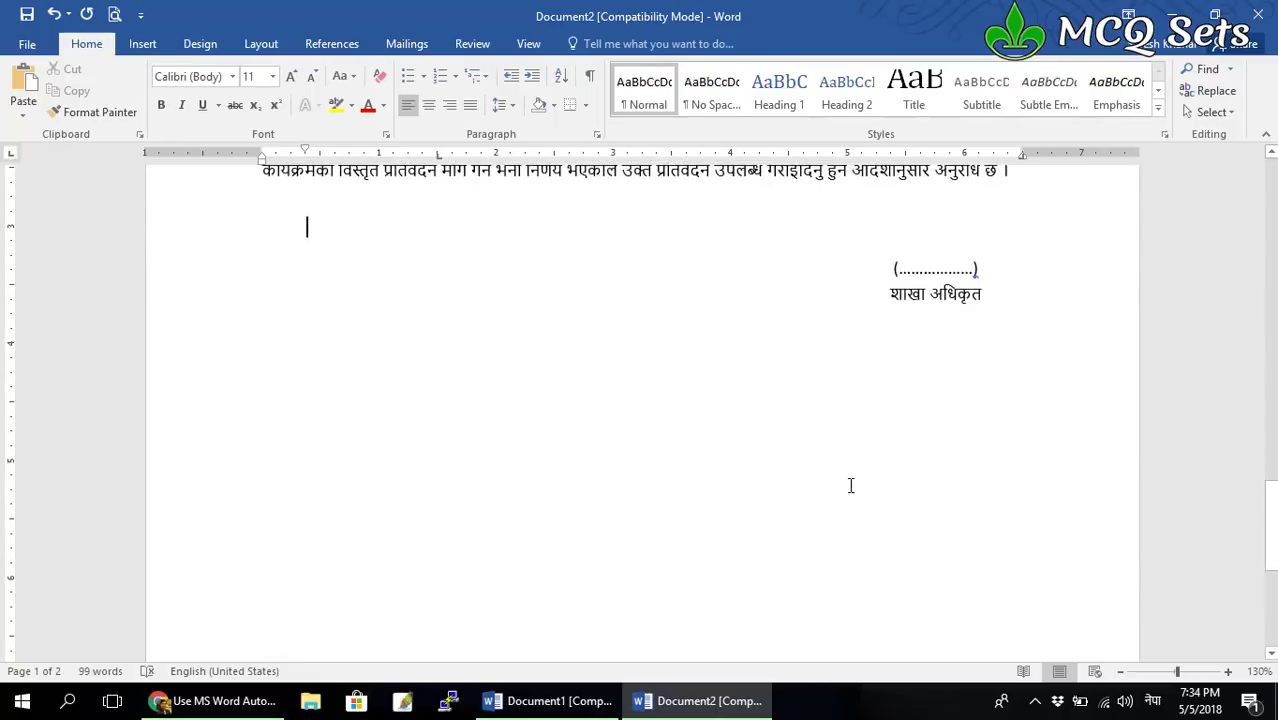
Replace the signatory title शाखा अधिकृत with उपसचिव.
double_click(927, 271)
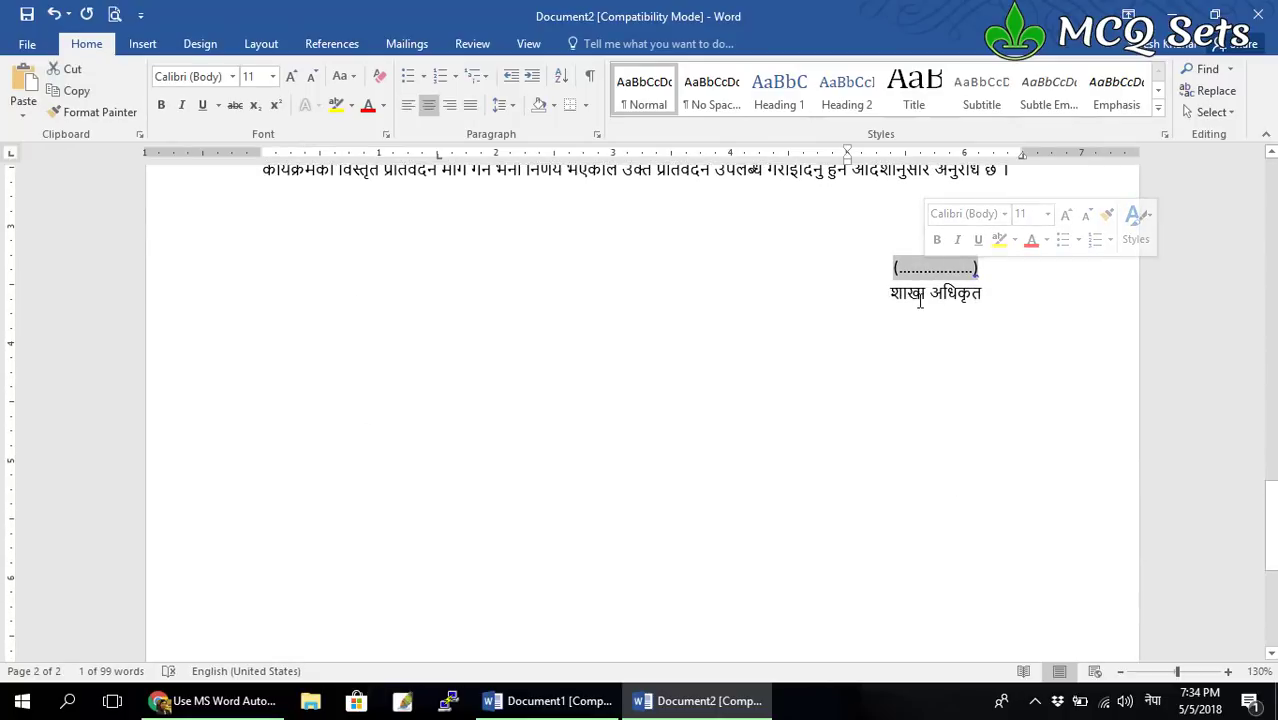
click(926, 293)
key(Home)
key(shift+End)
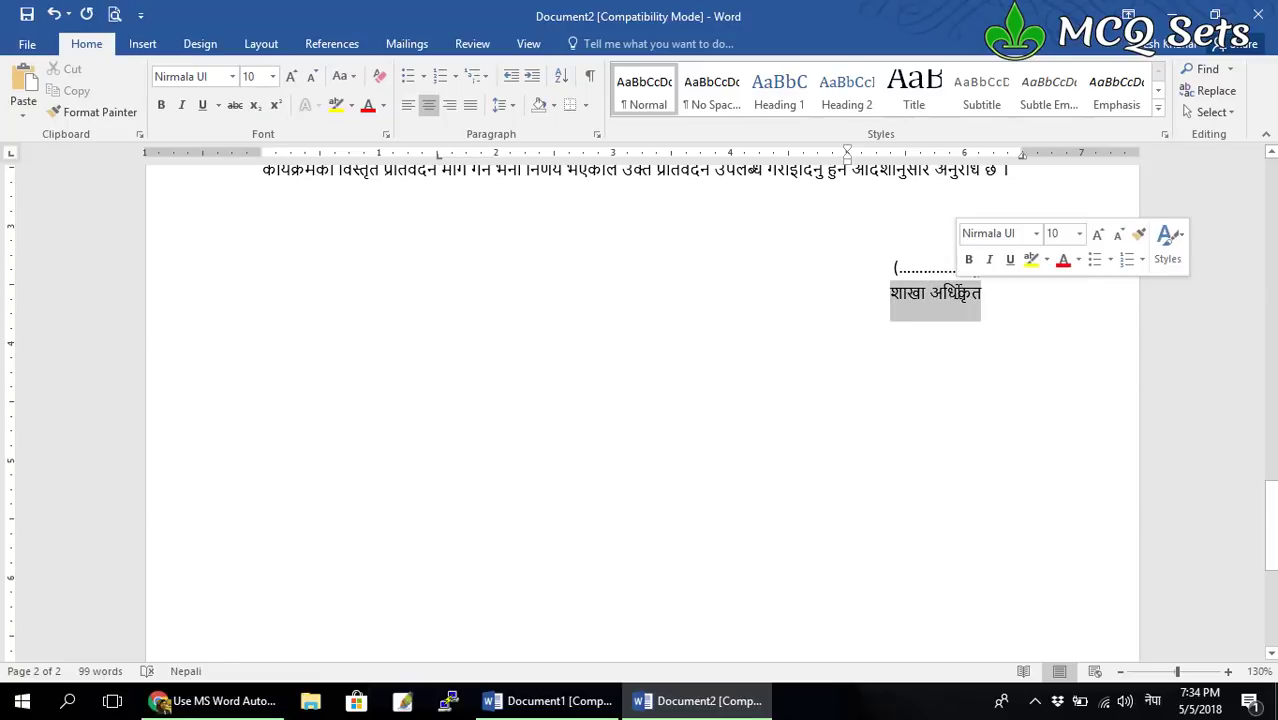
text(उ)
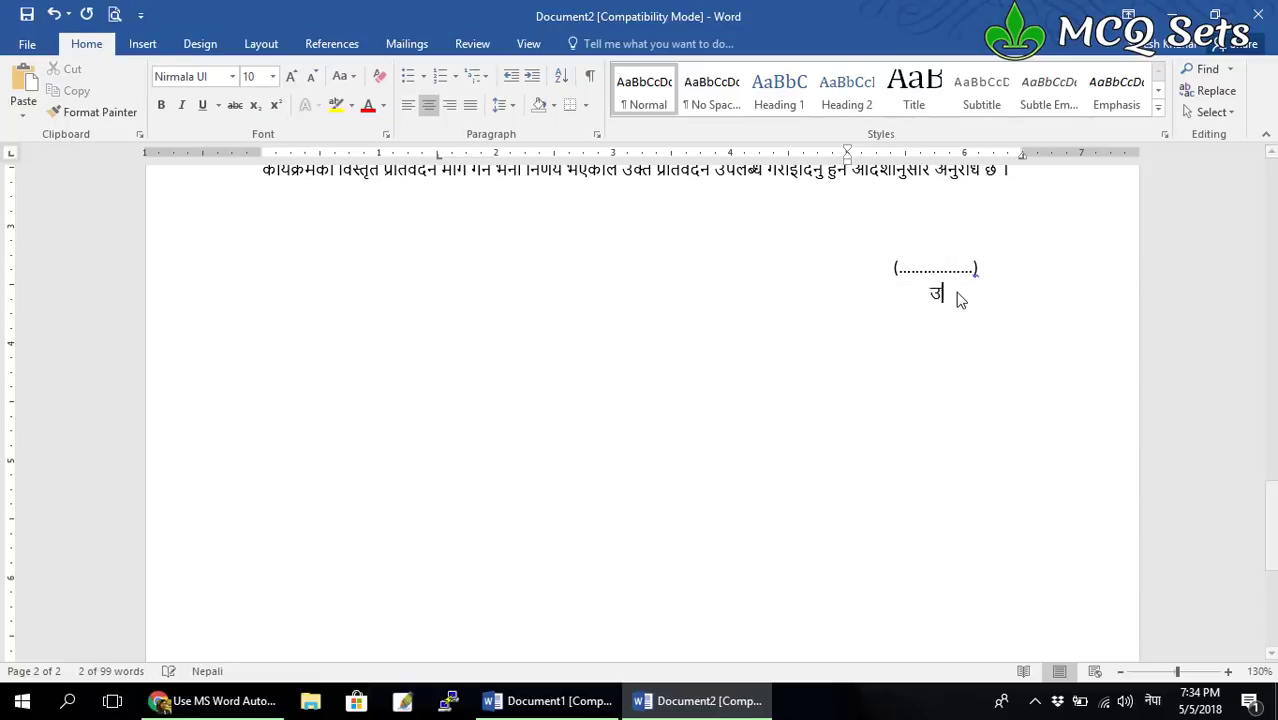
text(स)
text(पसचिव)
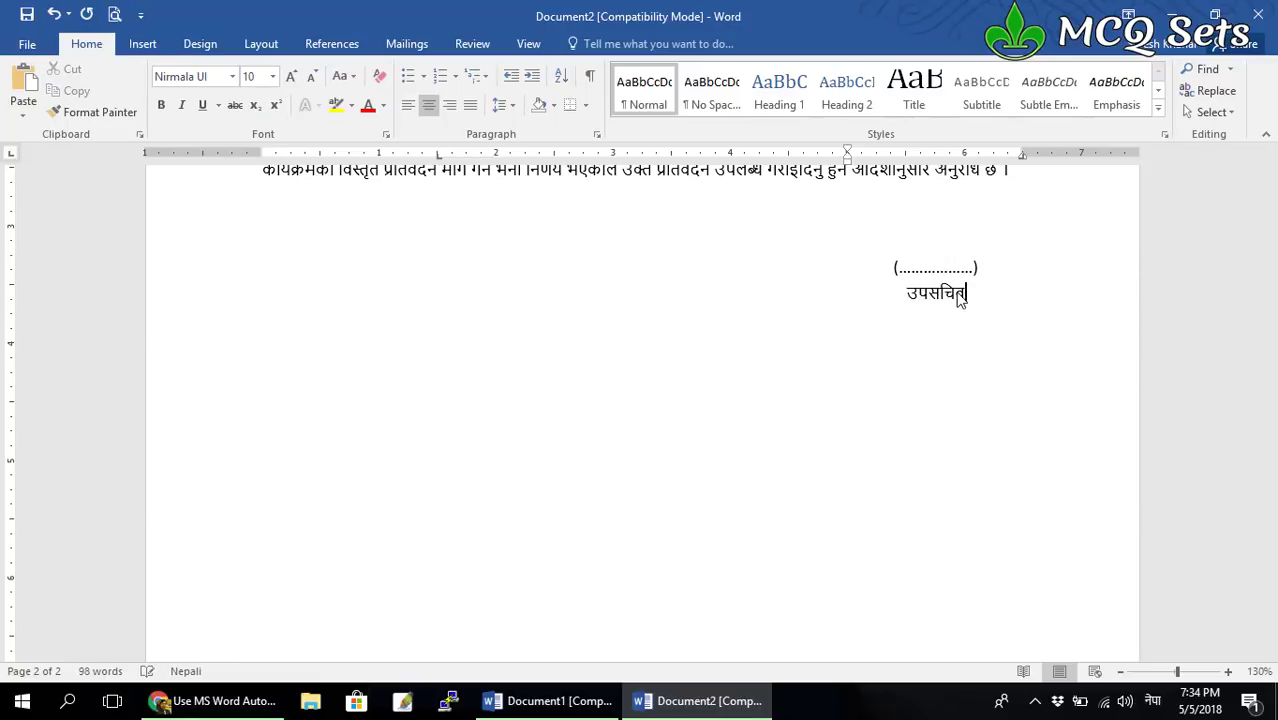
scroll(828, 327, up, 3)
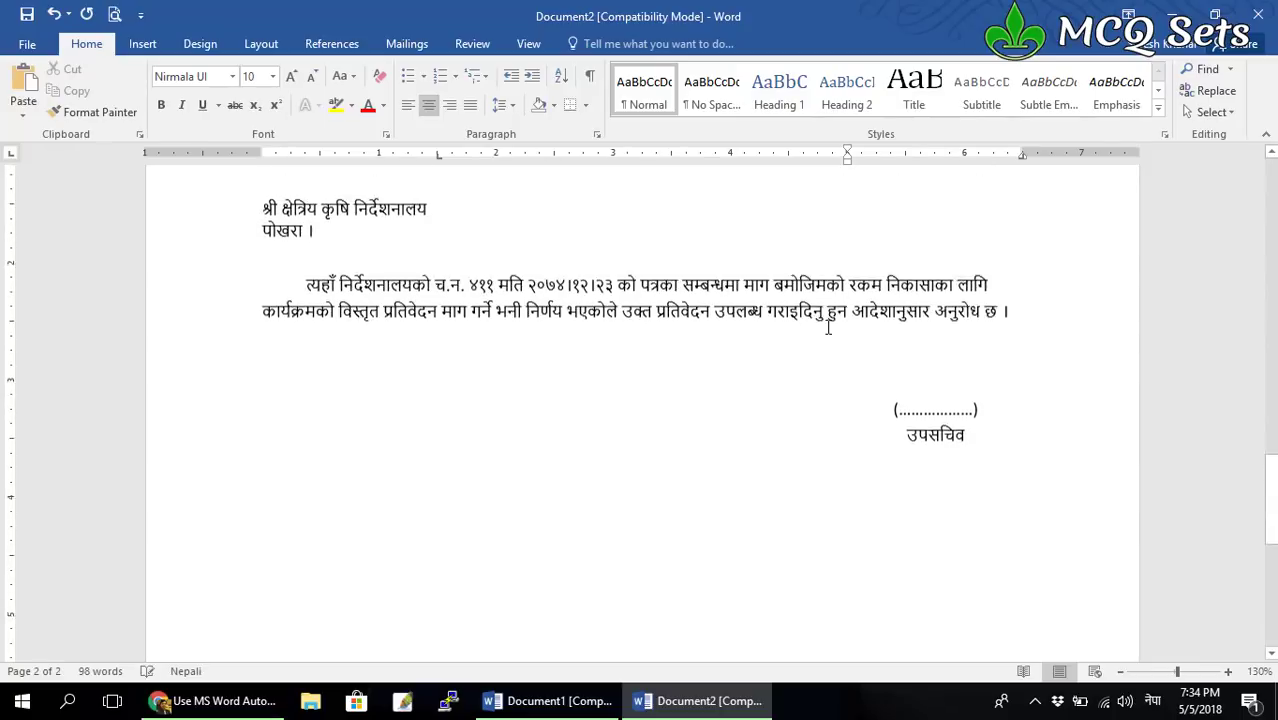
scroll(828, 327, up, 2)
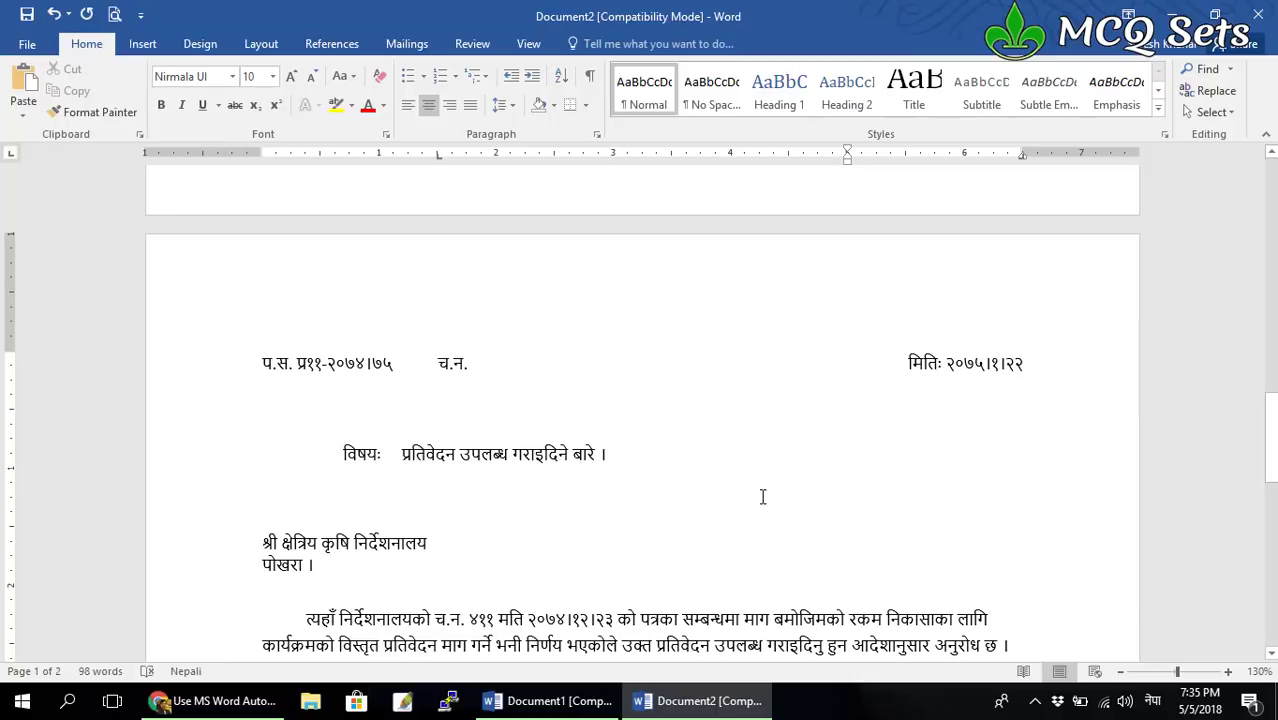
key(ctrl+End)
scroll(762, 497, up, 2)
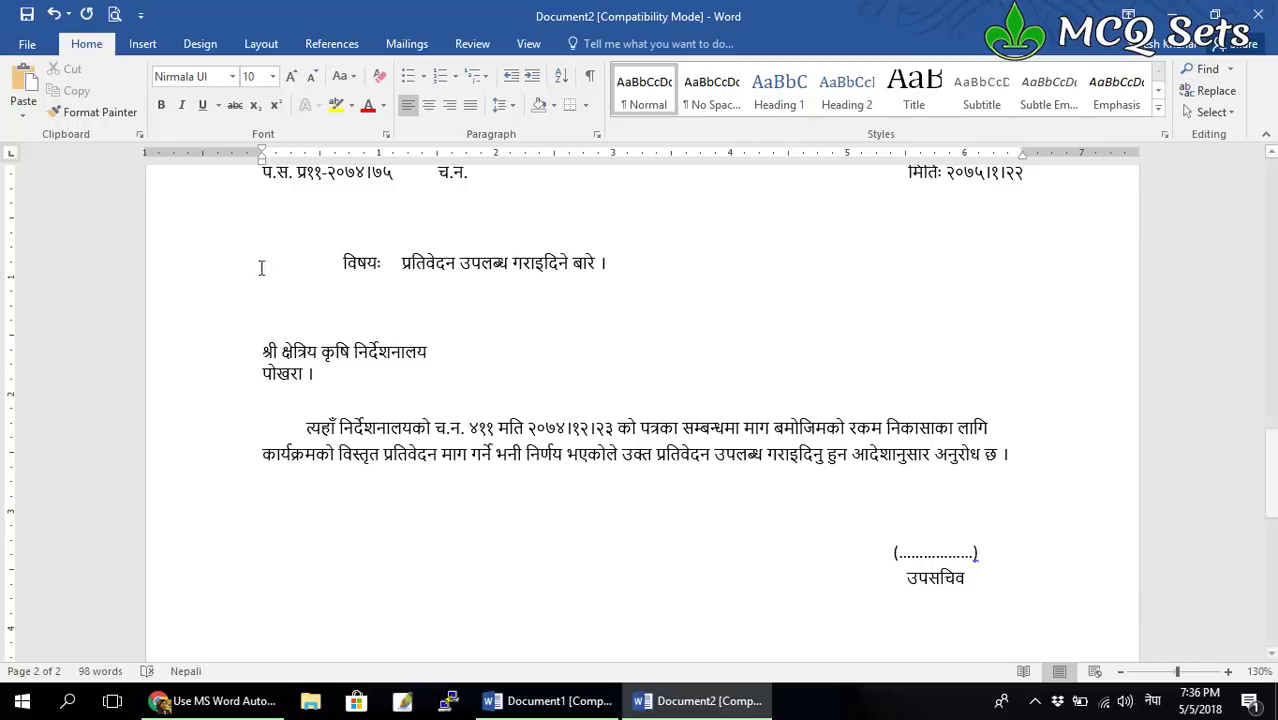
Insert the emblem picture nepallogo.jpg from the Pictures folder below the signature block.
click(142, 45)
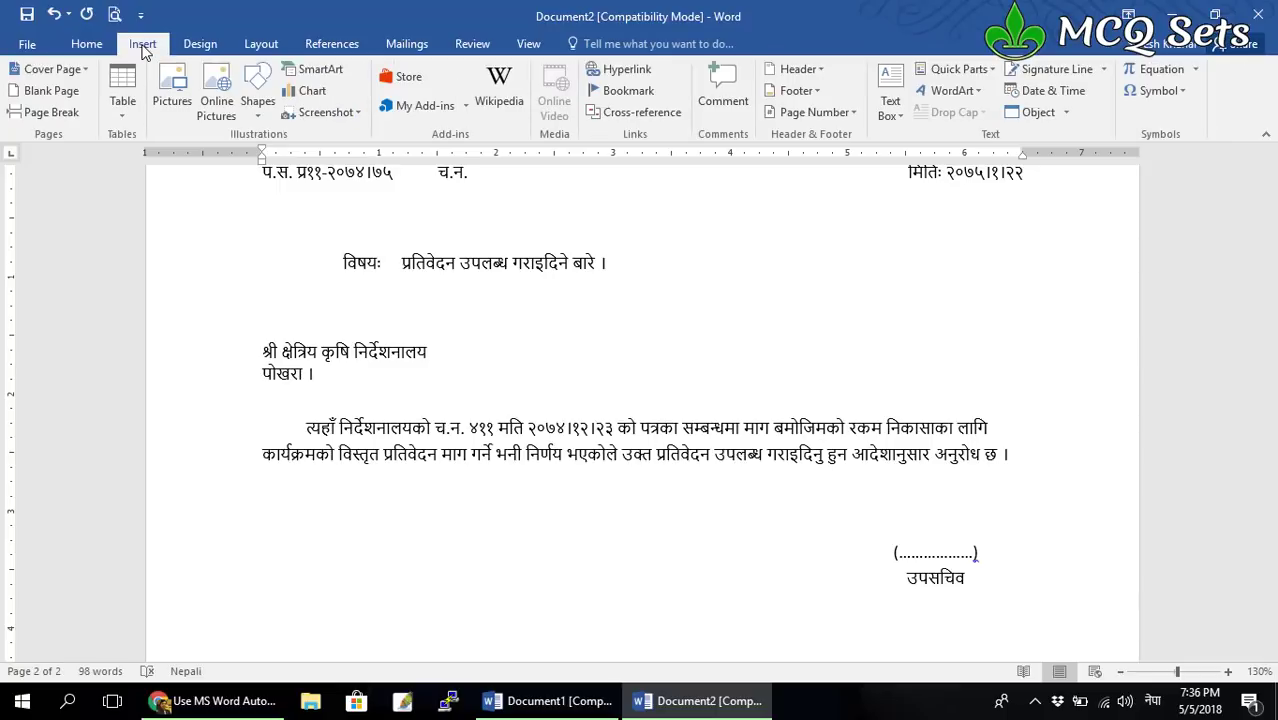
click(172, 95)
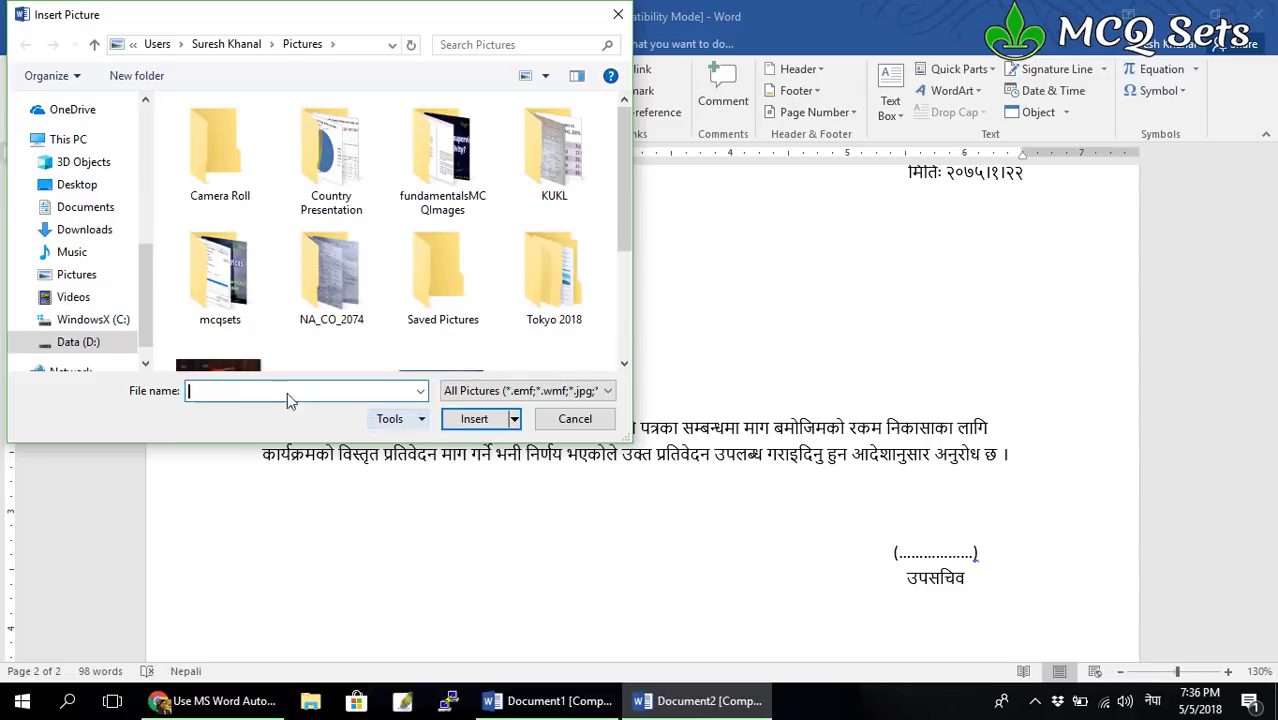
mouse_move(80, 250)
click(84, 279)
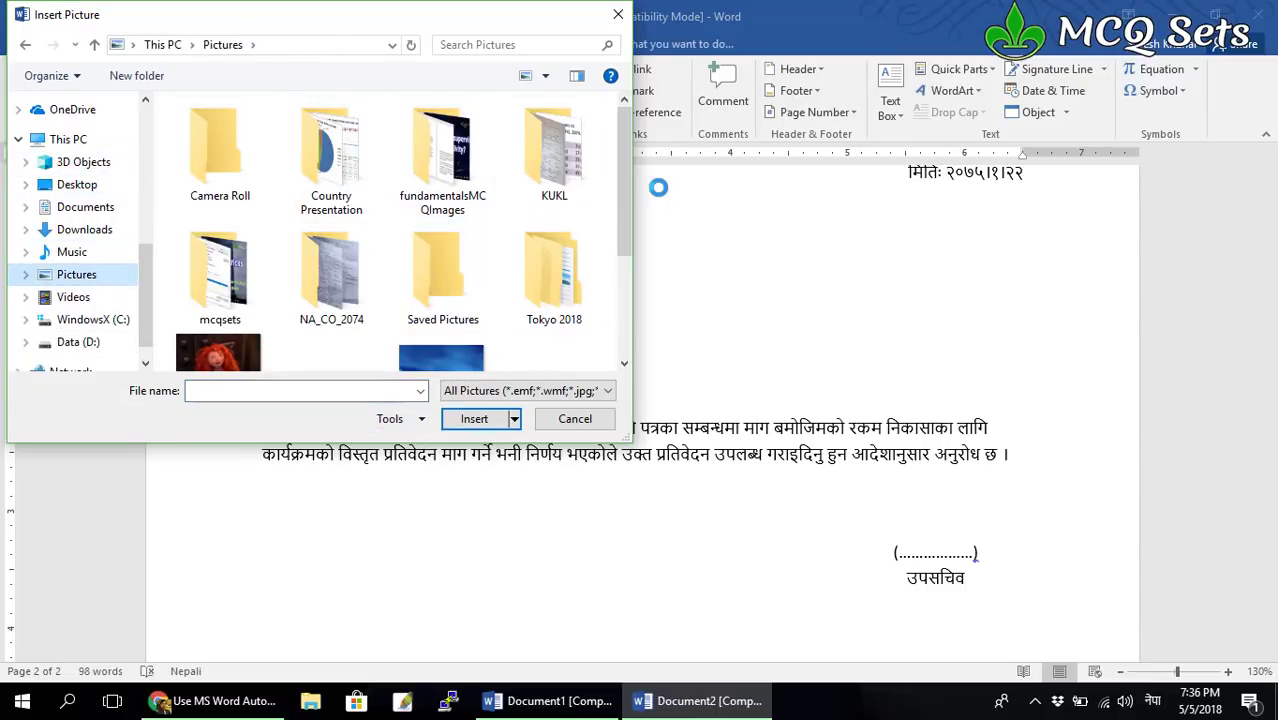
drag(620, 194, 643, 318)
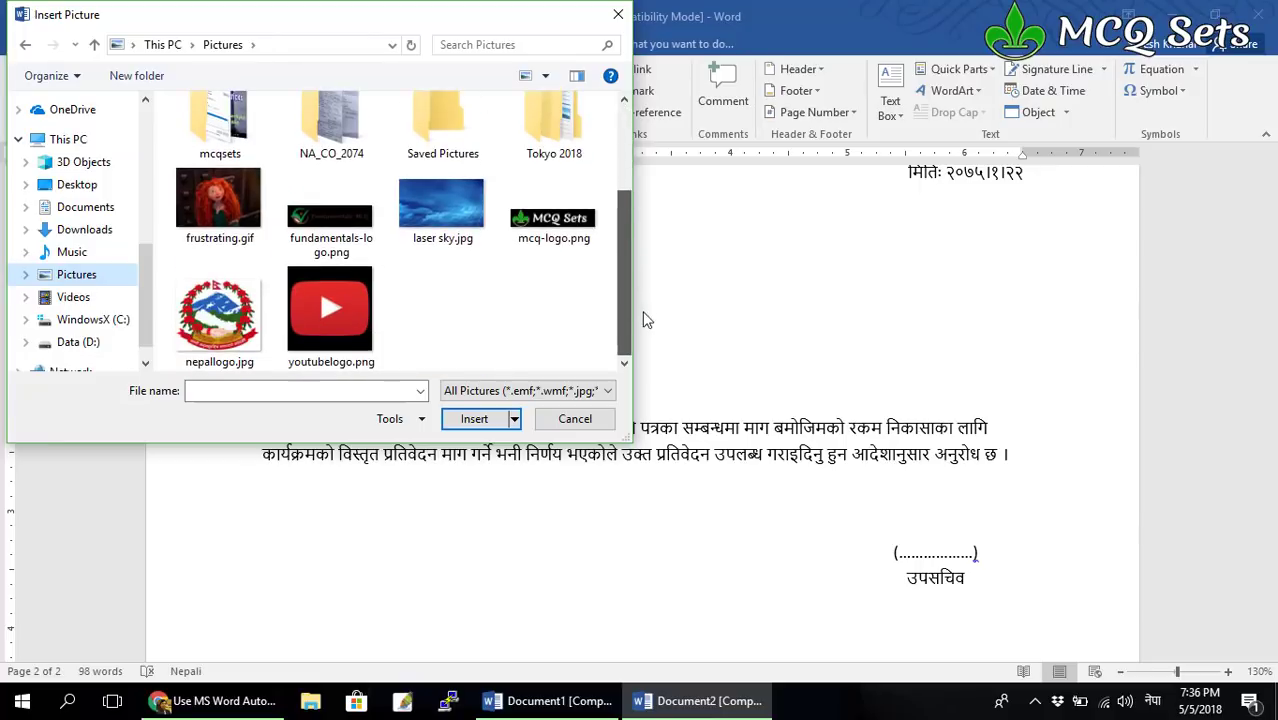
click(208, 335)
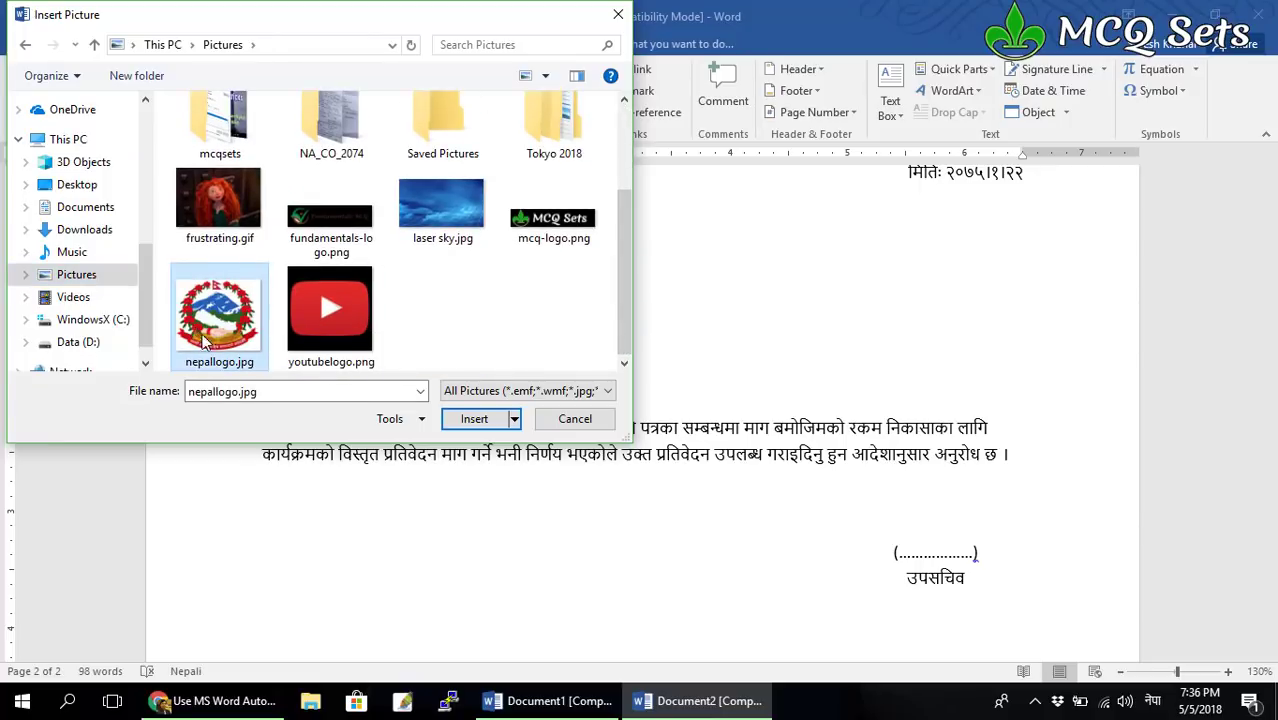
click(470, 419)
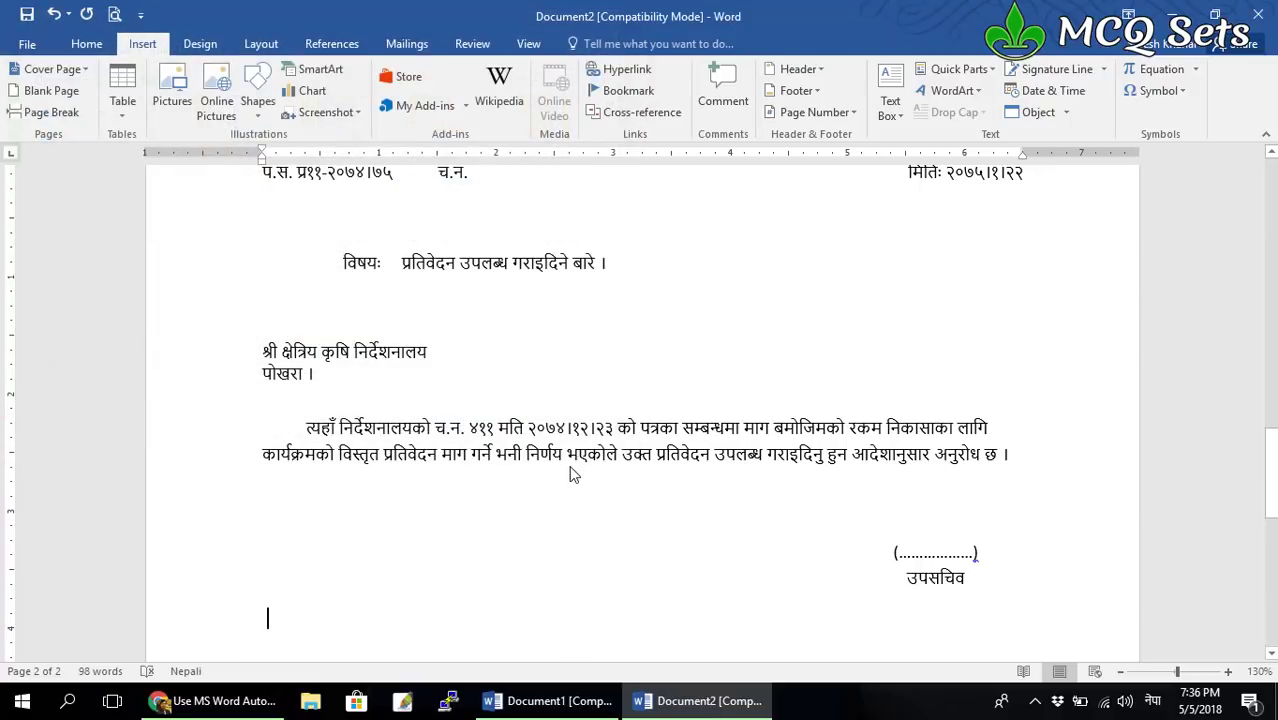
Shrink the emblem to about 1.07 by 1.27 inches.
scroll(571, 475, down, 3)
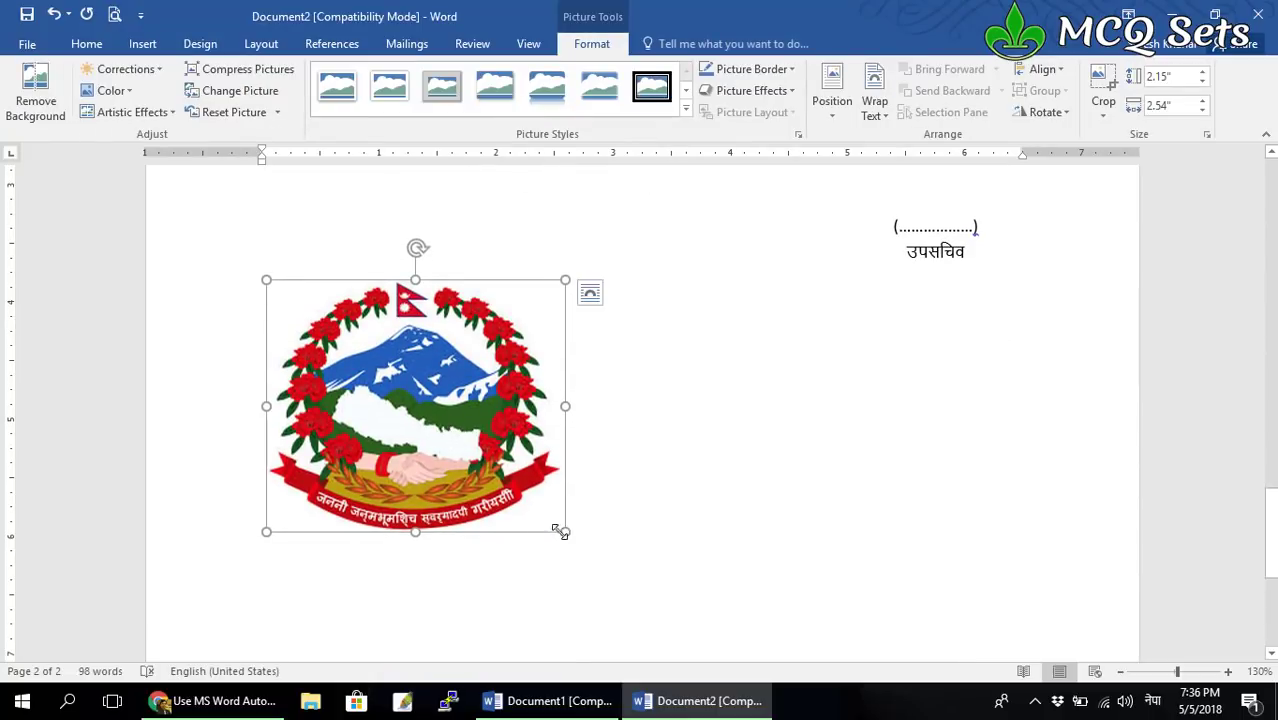
drag(563, 529, 375, 406)
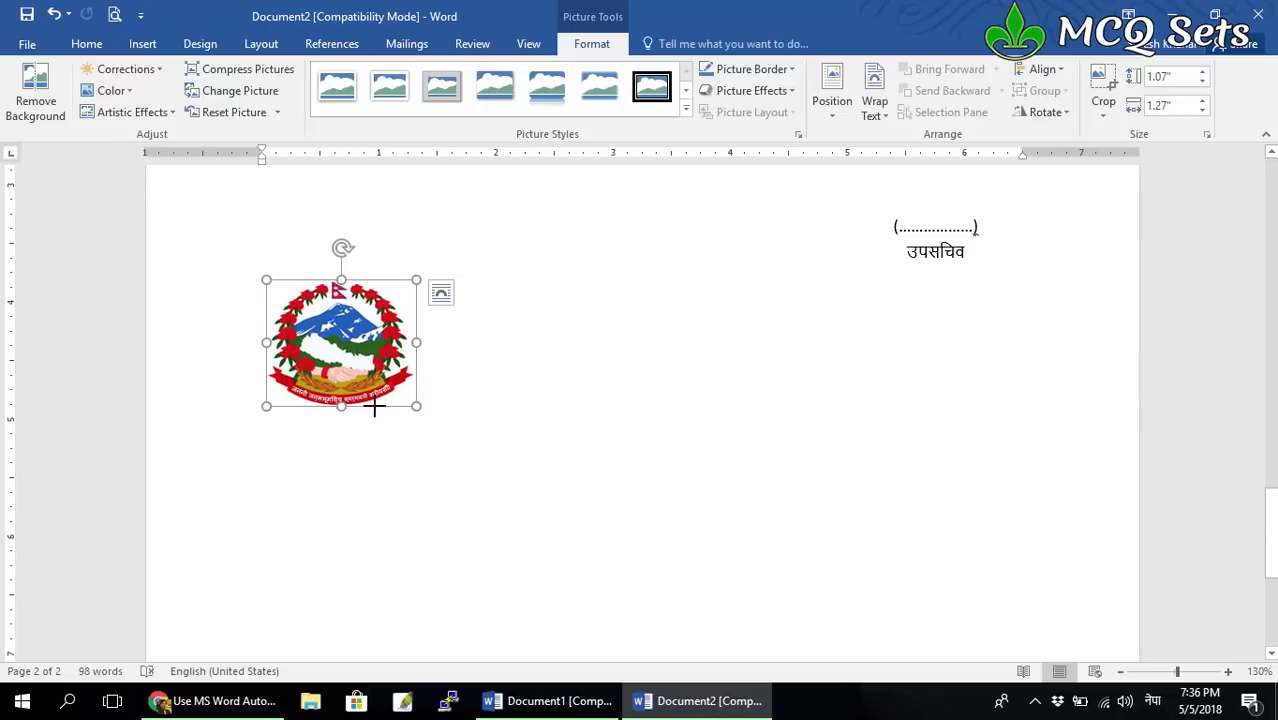
click(830, 420)
click(335, 330)
Add the selected emblem picture as a formatted AutoCorrect entry named नेपाललोगो.
key(alt)
key(t)
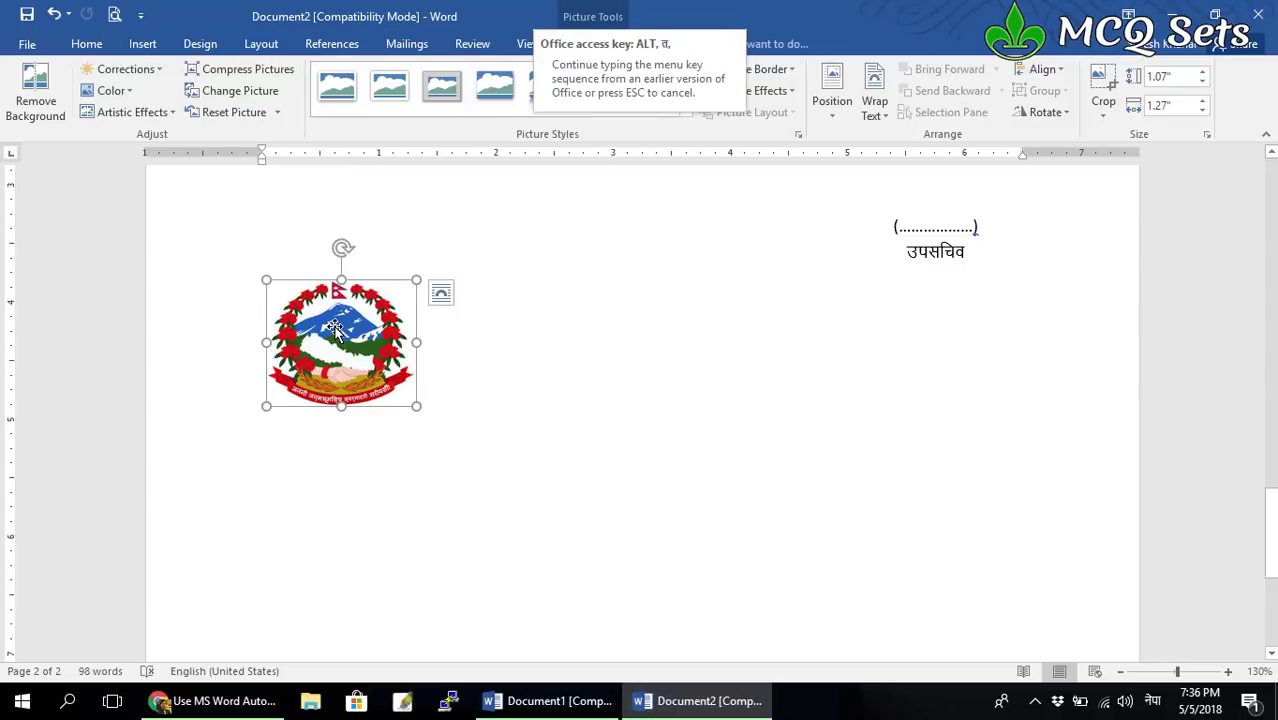
key(a)
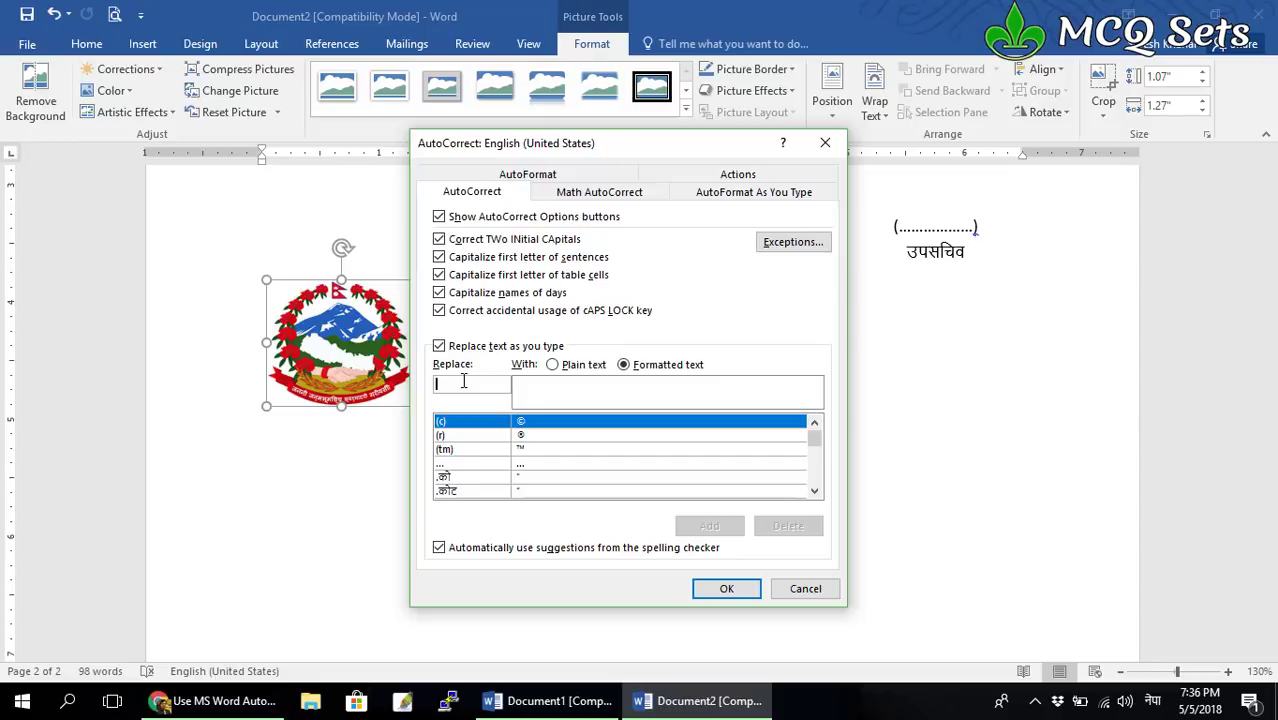
text(न)
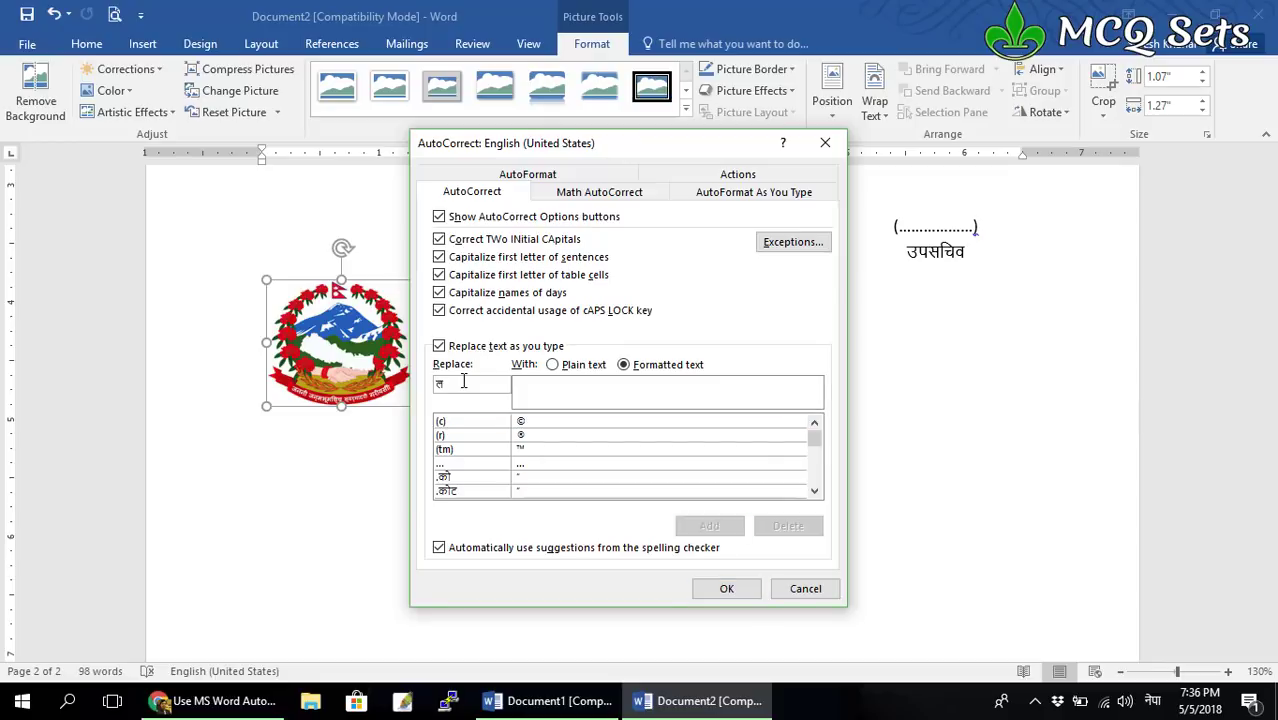
text(ेपालक)
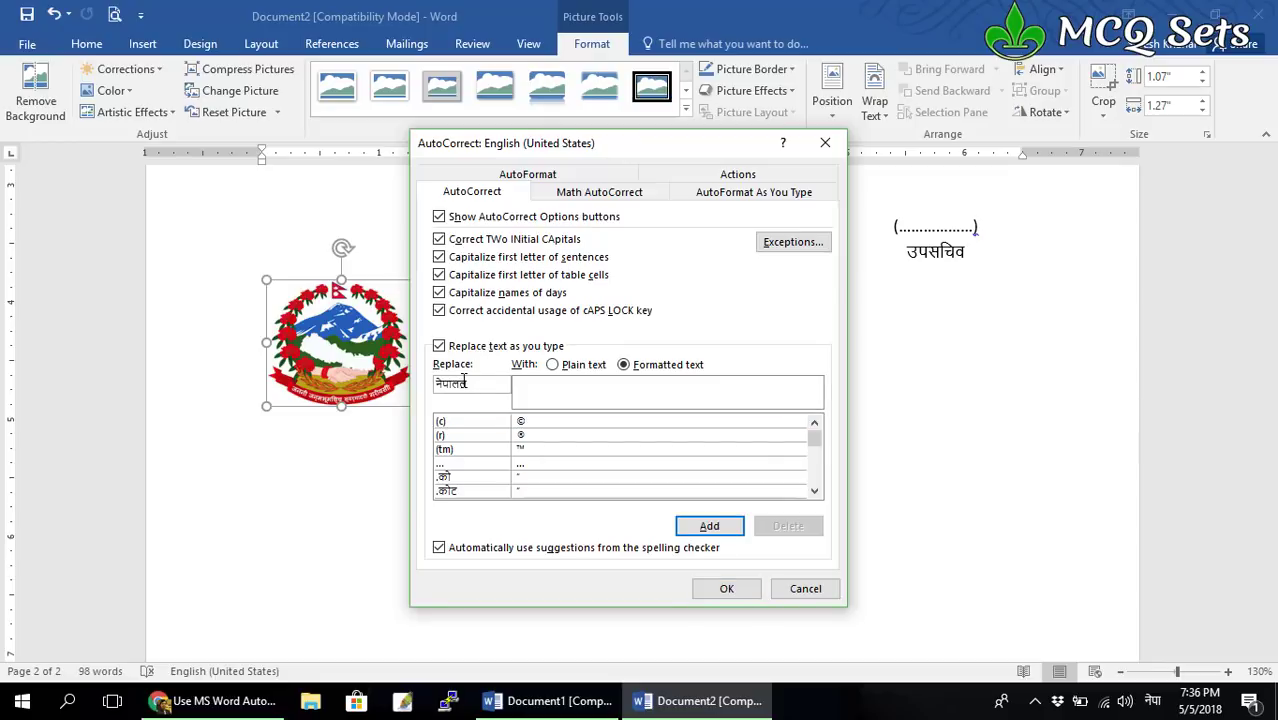
text(कोगो)
click(706, 527)
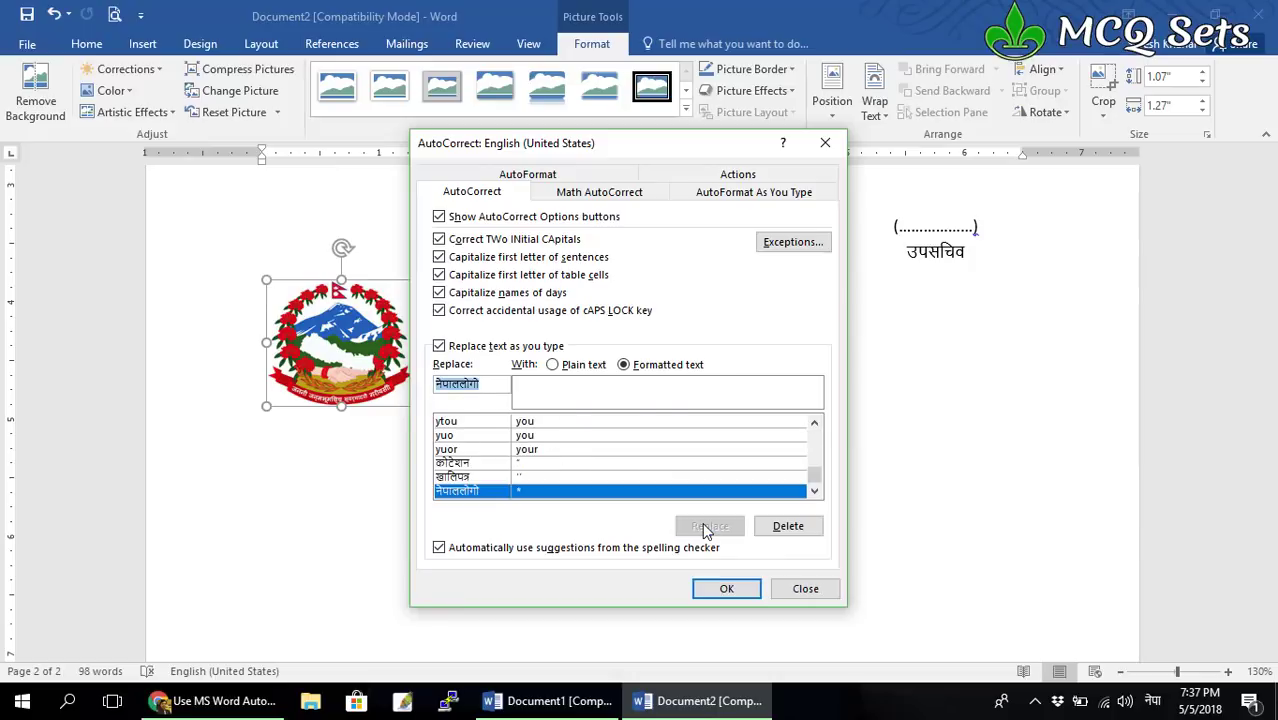
click(727, 588)
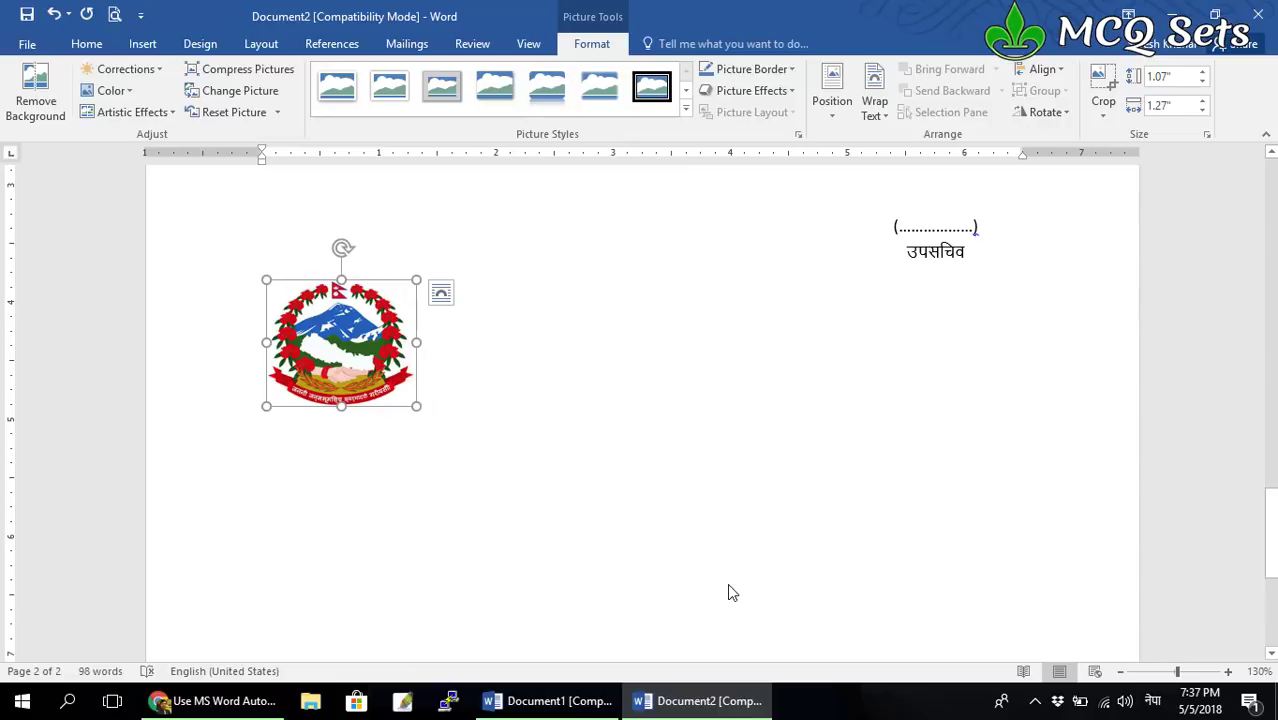
Delete the letter's emblem, then expand नेपाललोगो twice on separate lines into two emblem pictures.
key(Delete)
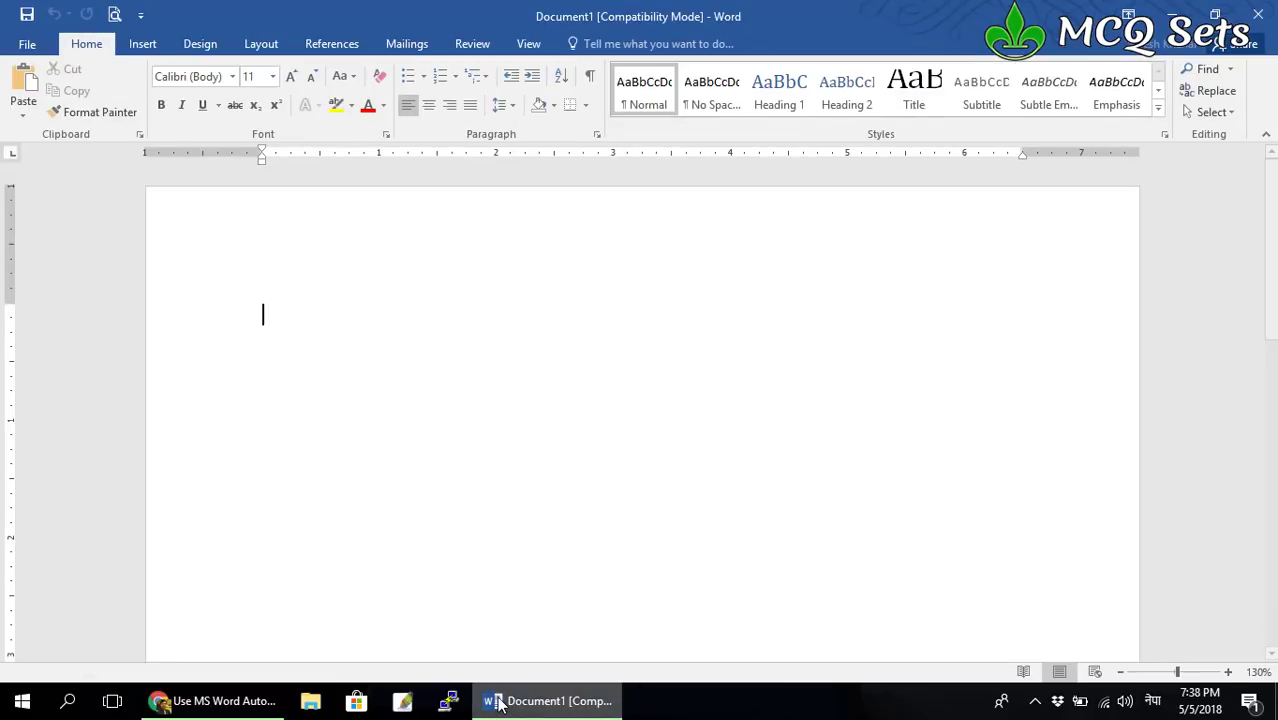
text(ने)
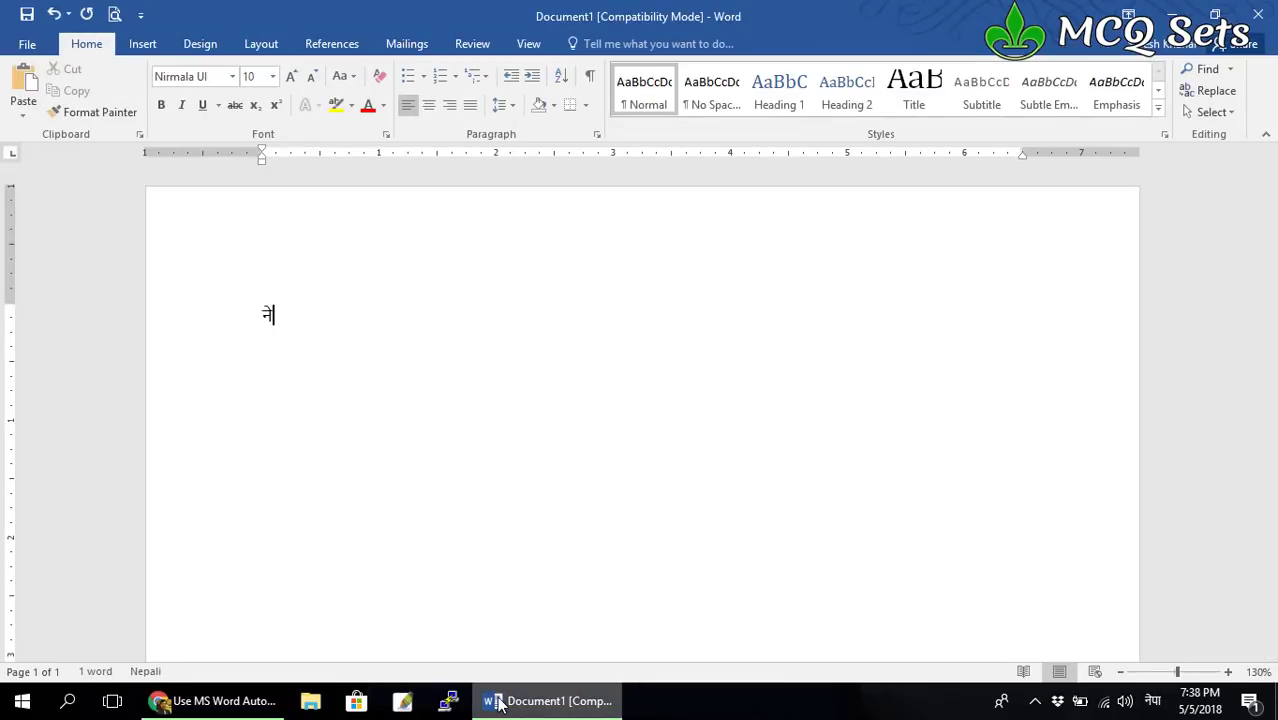
text(पाललोगो)
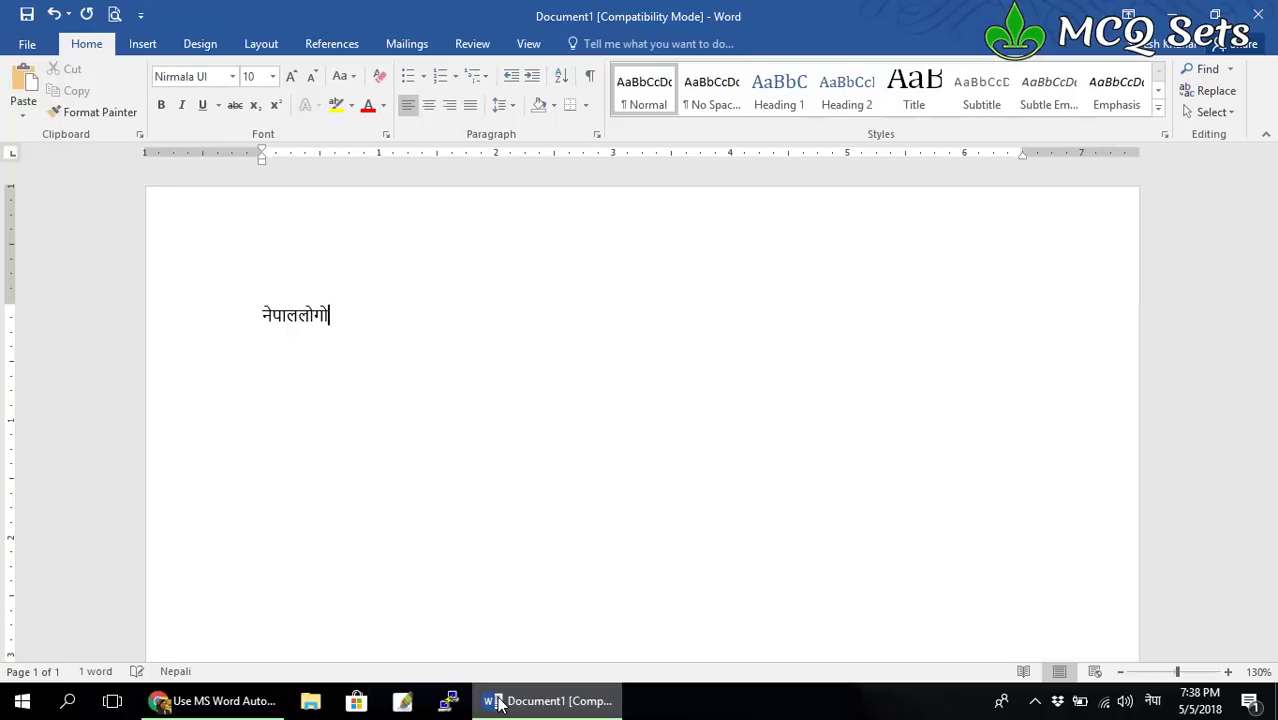
key(space)
key(Return)
text(ने)
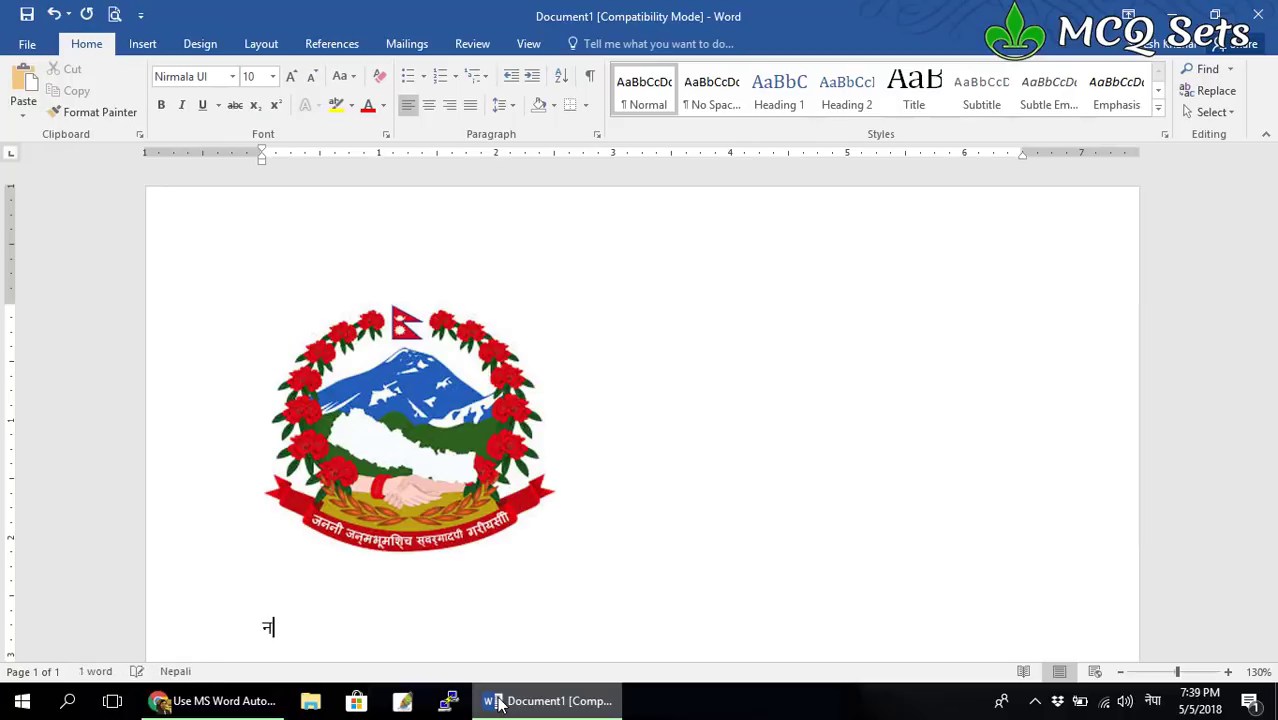
text(पाललोगो)
key(space)
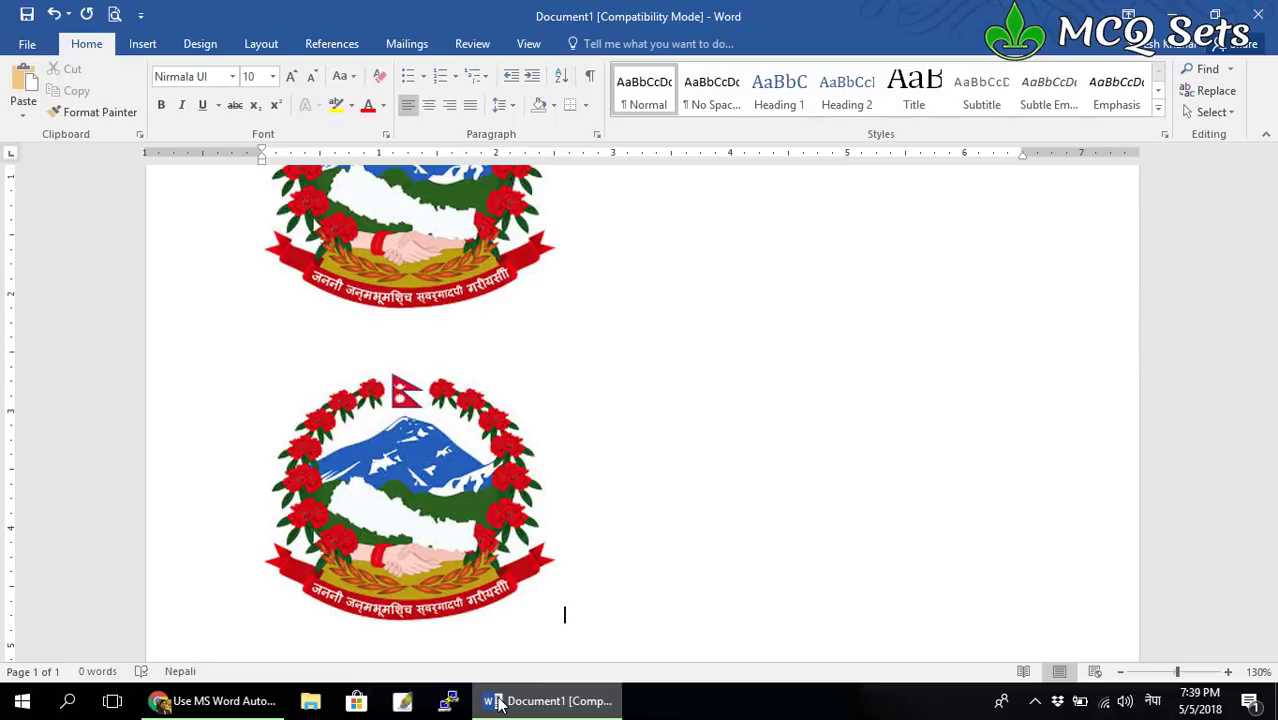